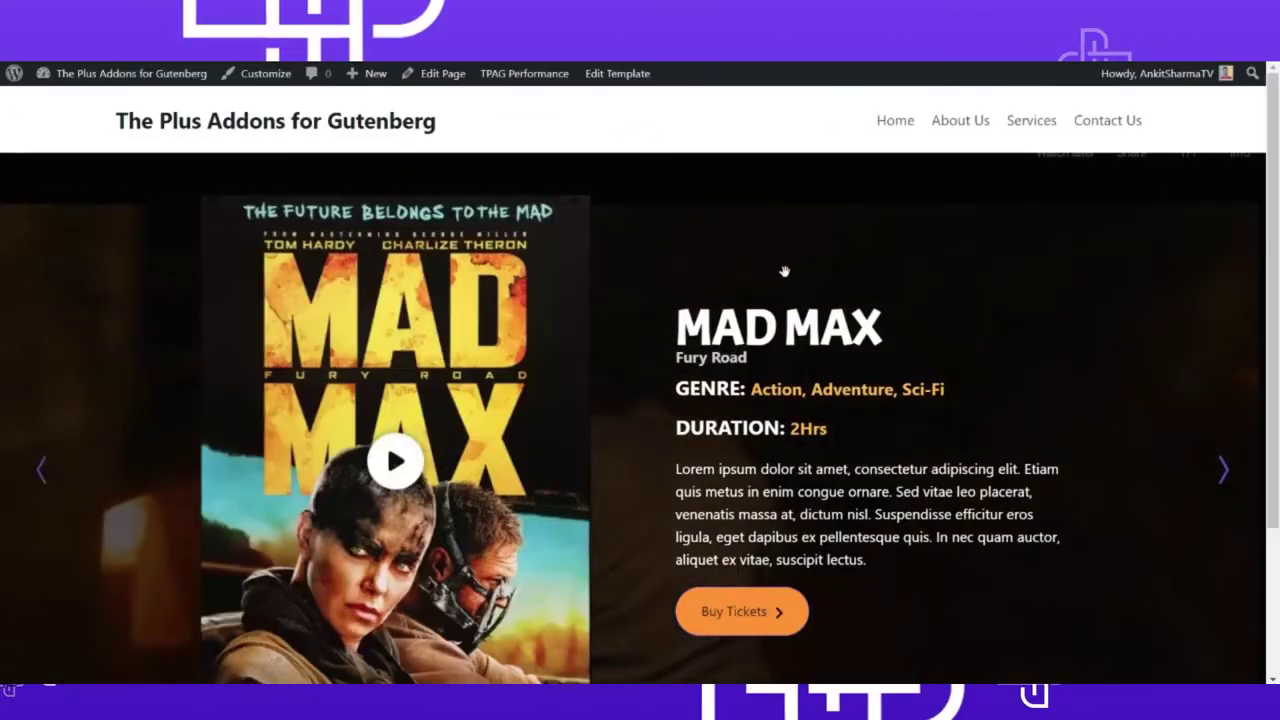
Browse the movie carousel demo to the John Wick slide, then open and close its trailer video.
scroll(790, 280, down, 1)
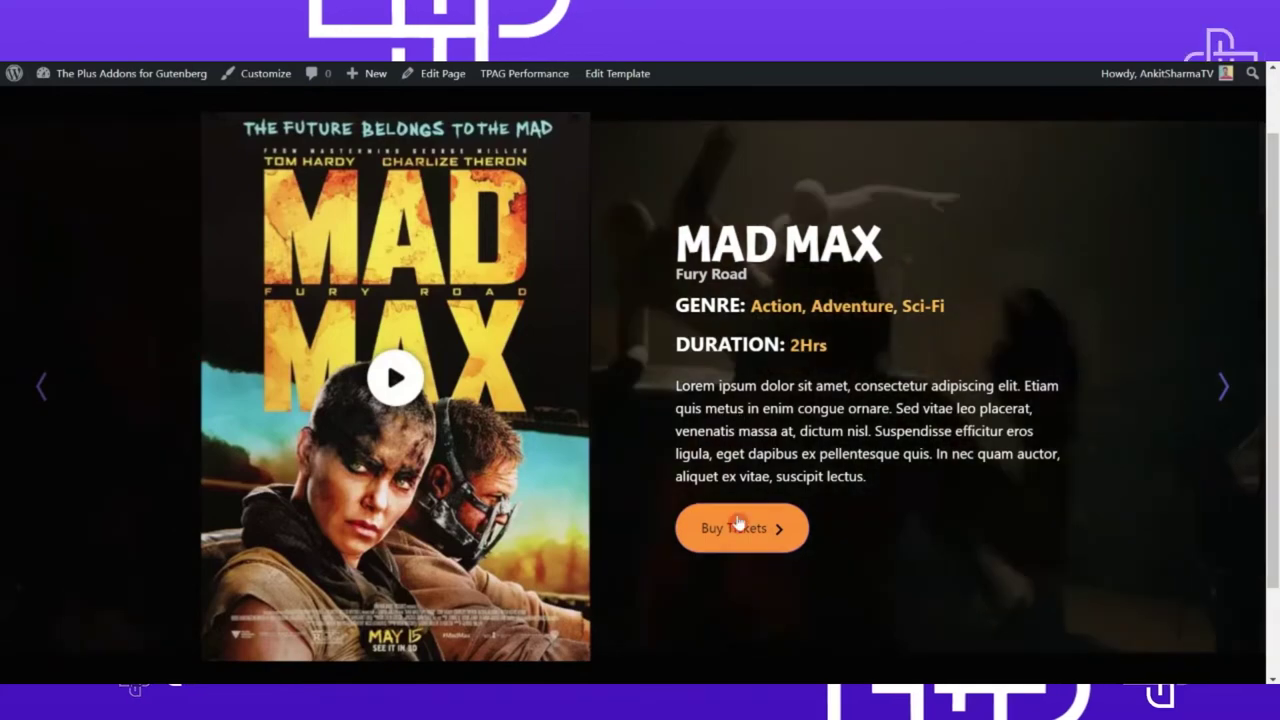
click(1218, 398)
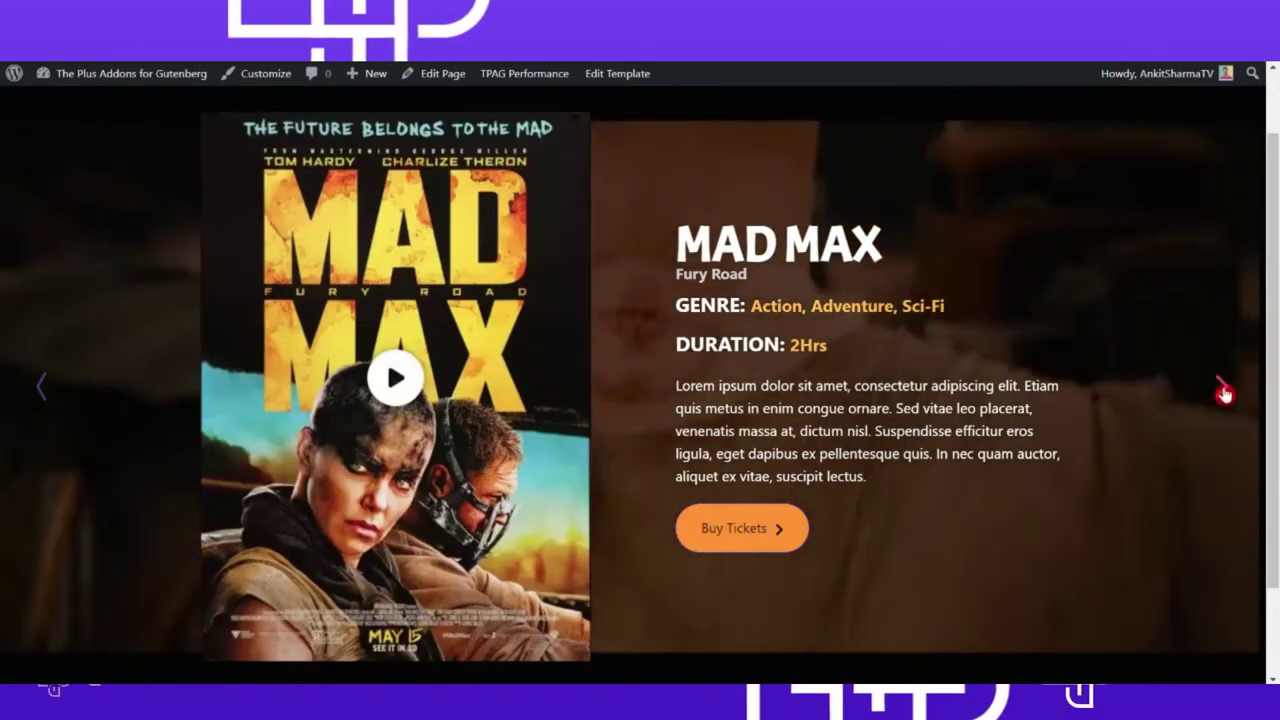
click(1223, 391)
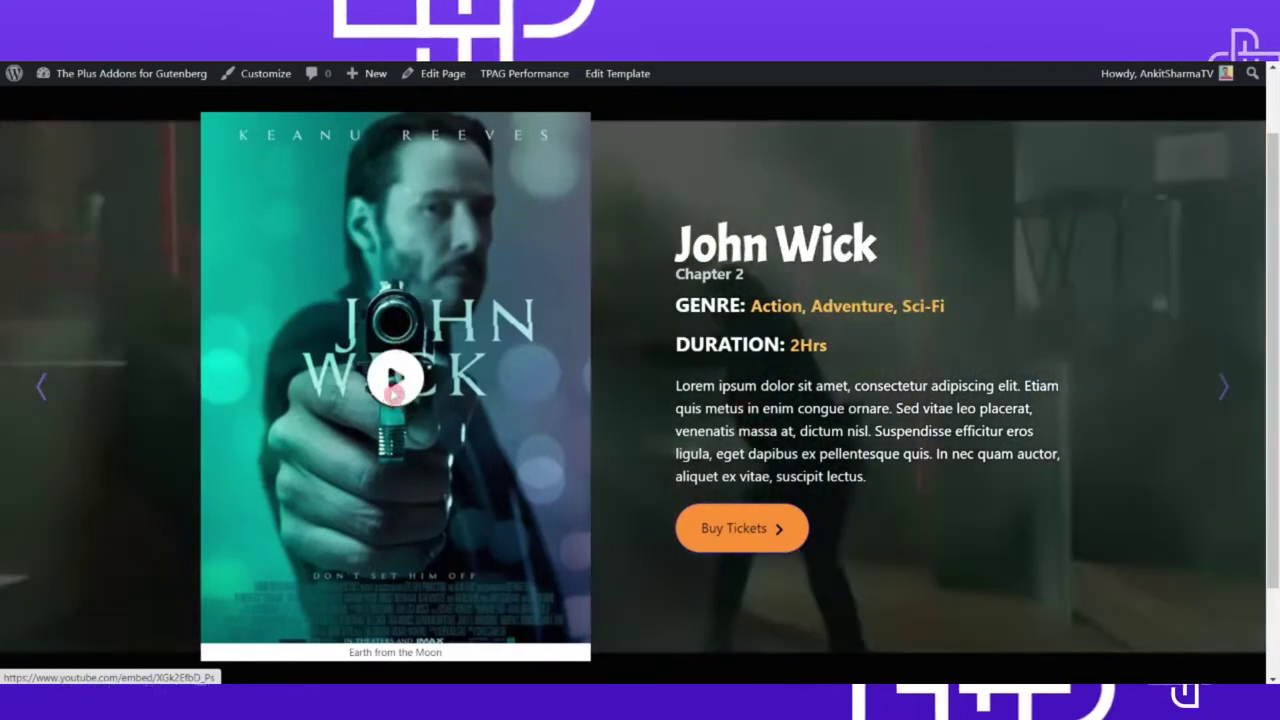
click(393, 395)
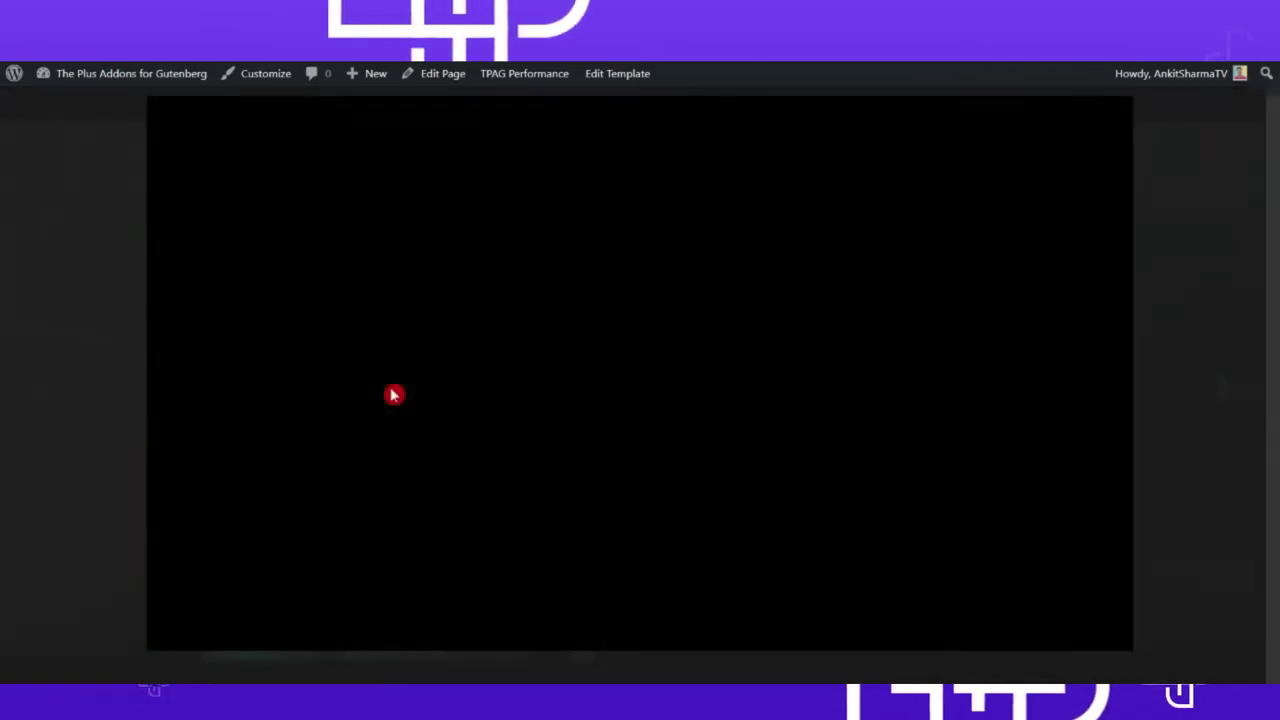
click(1200, 343)
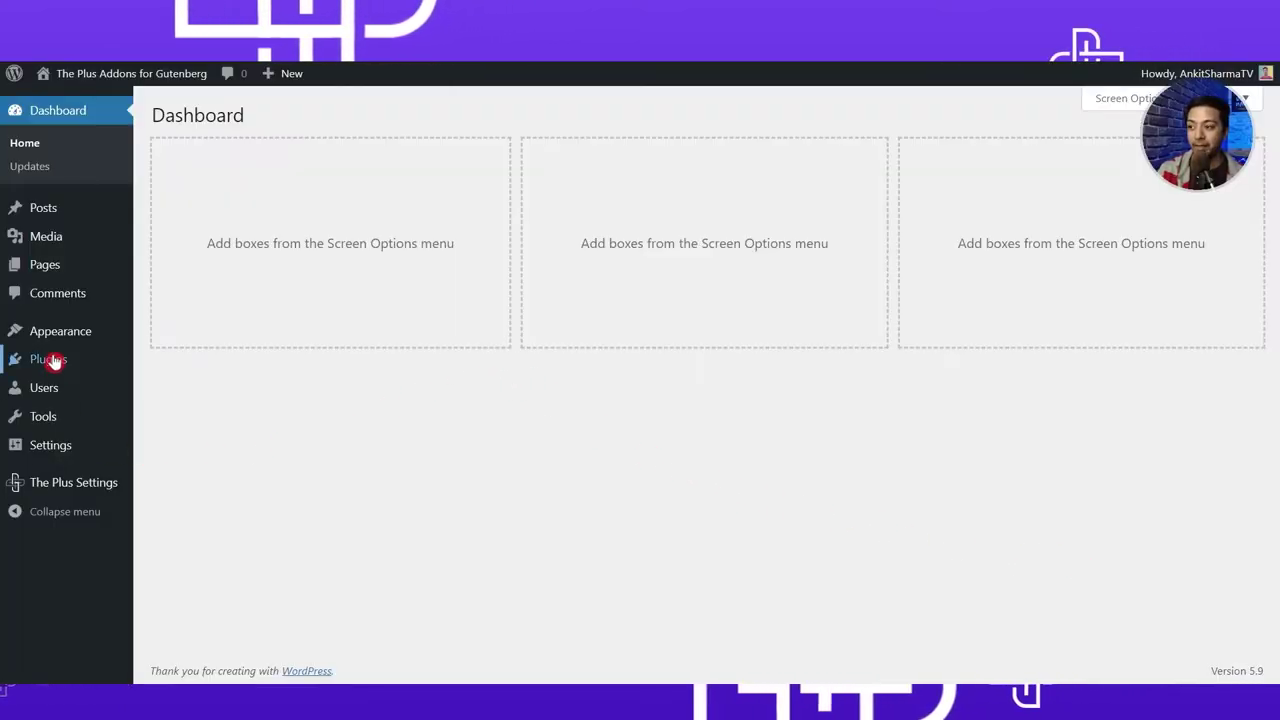
Check the installed plugins and open the Plus Blocks settings of The Plus Addons.
mouse_move(55, 367)
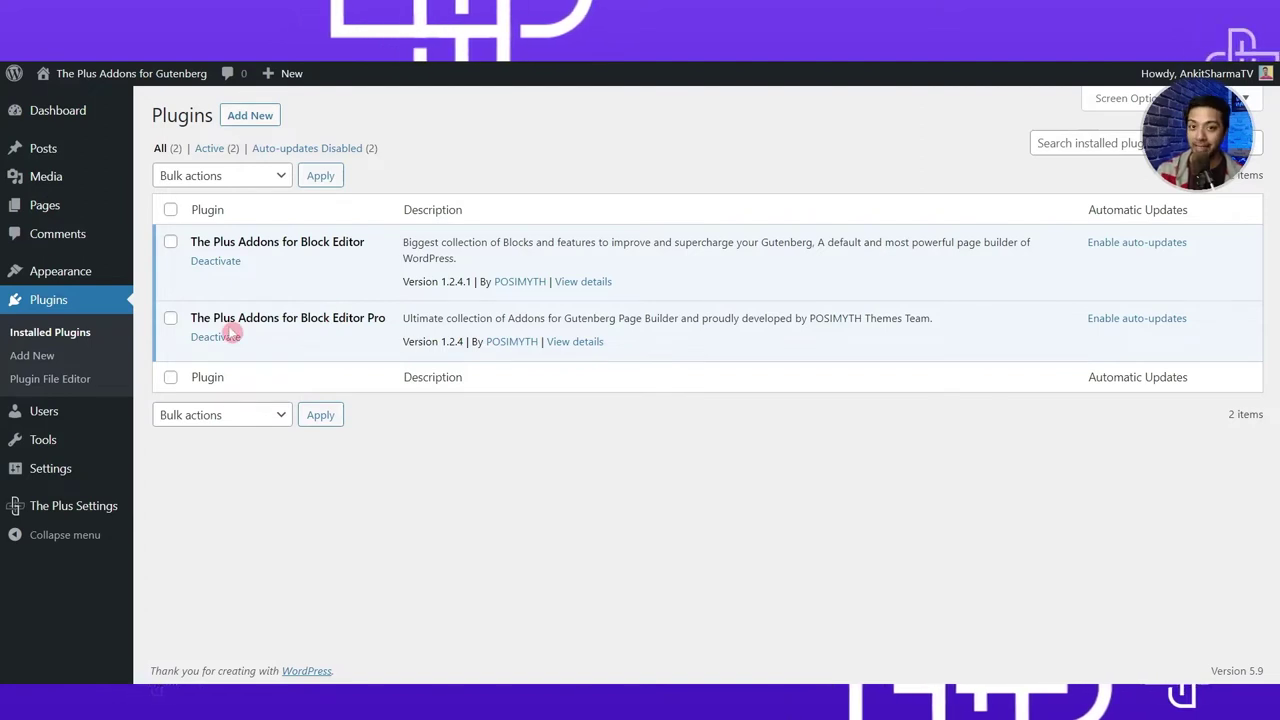
mouse_move(40, 518)
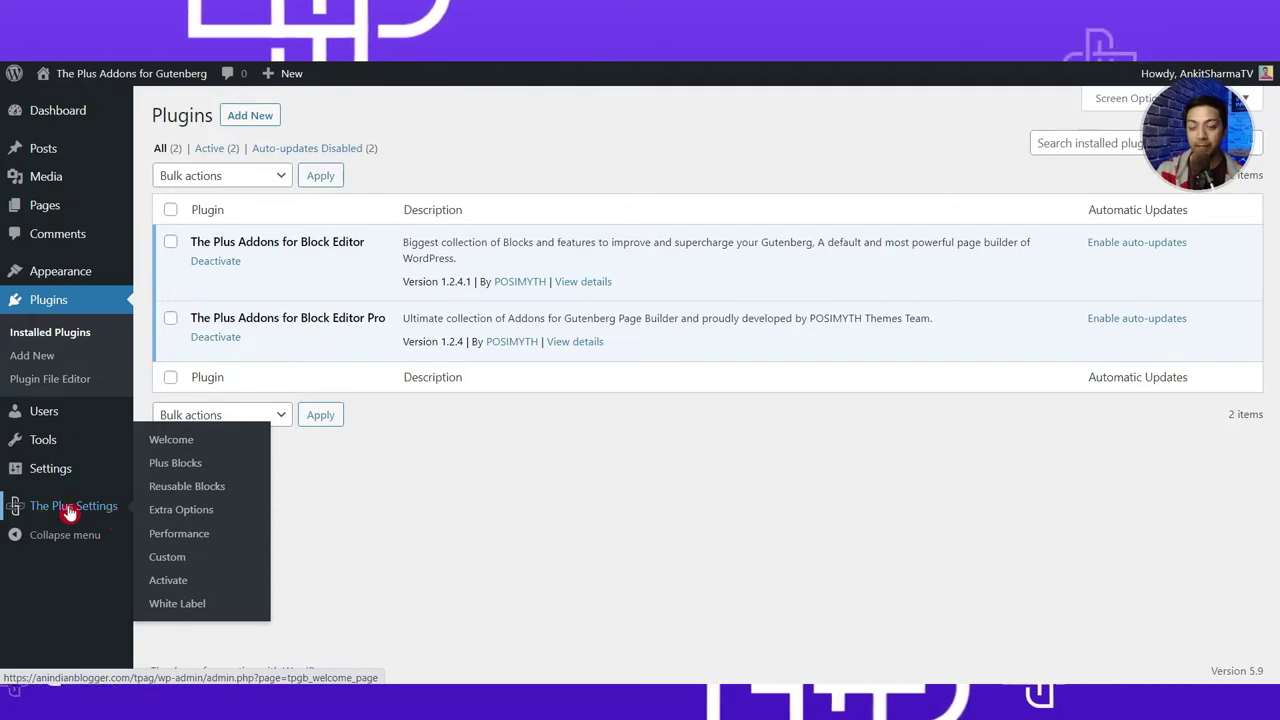
click(69, 513)
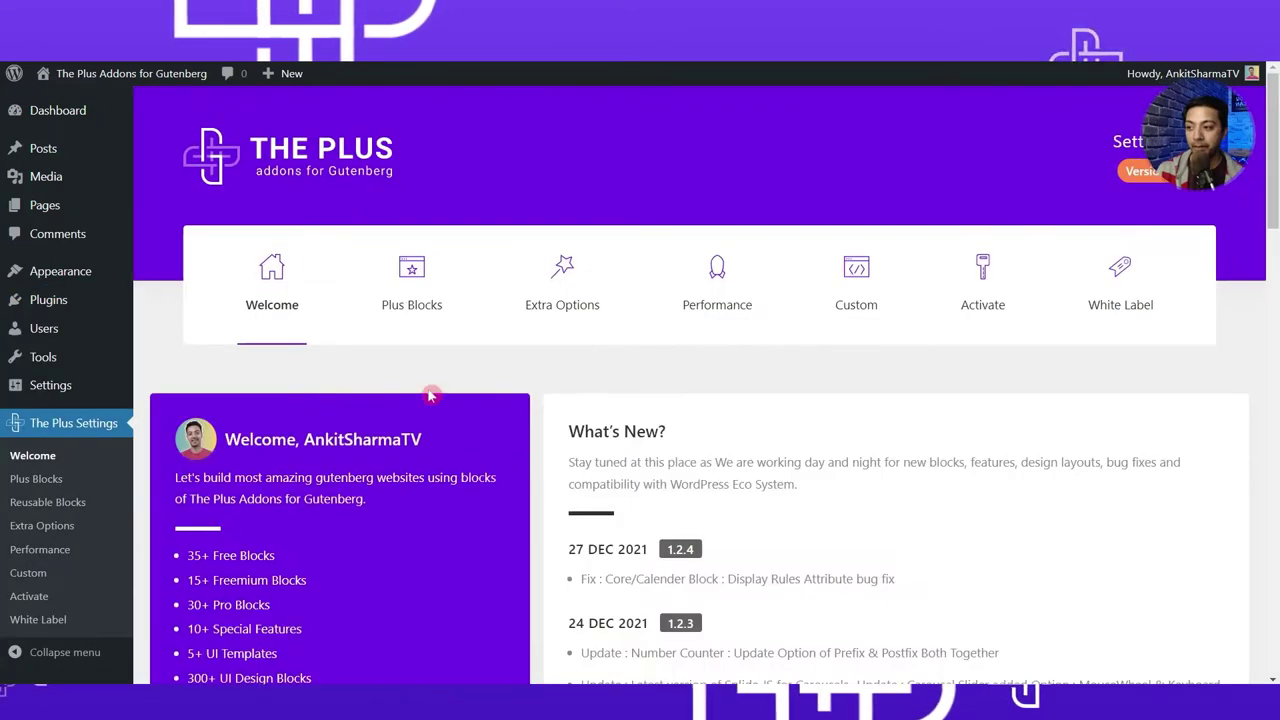
click(400, 310)
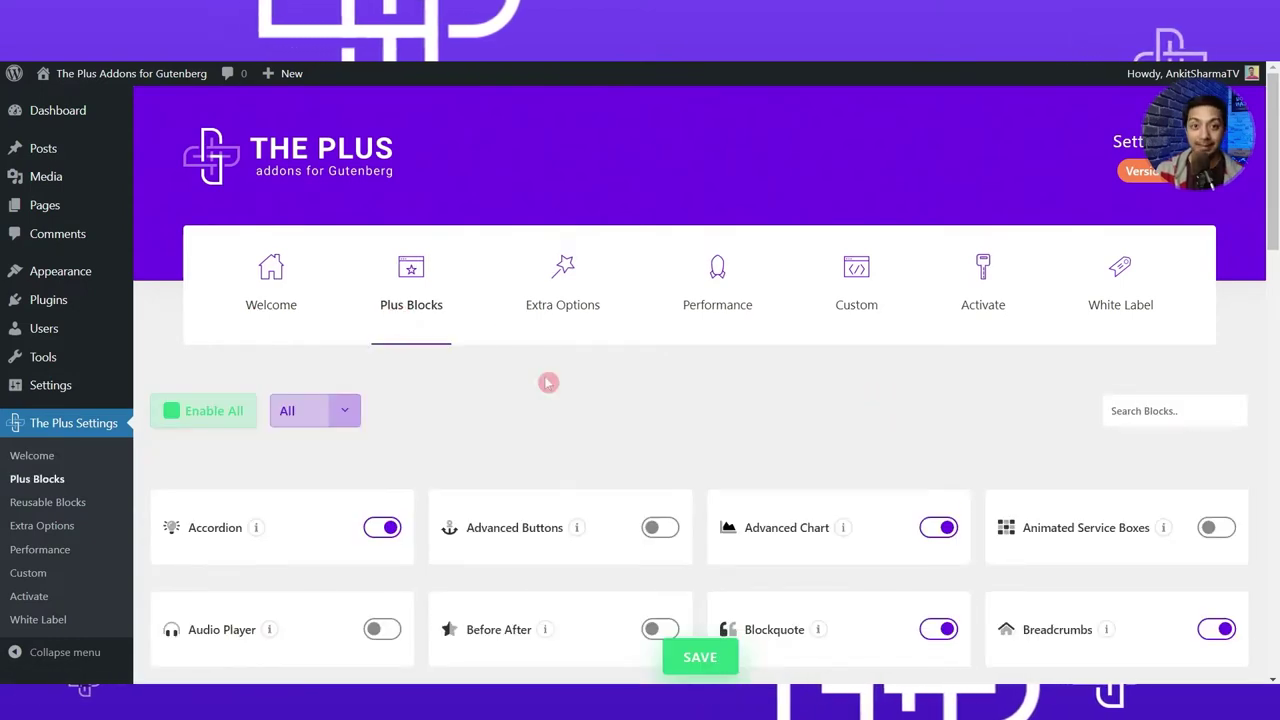
Search the blocks for "anything" and save the block settings with Carousel Anything enabled.
click(1131, 410)
text(anything)
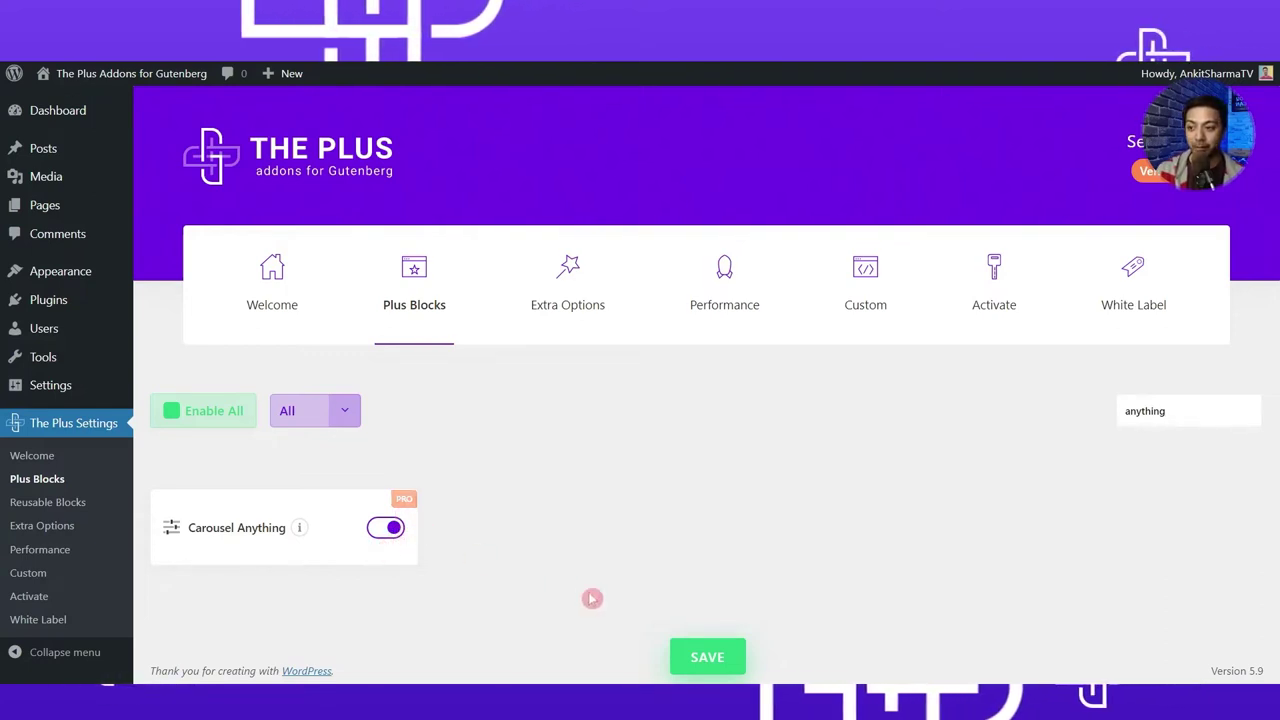
click(703, 655)
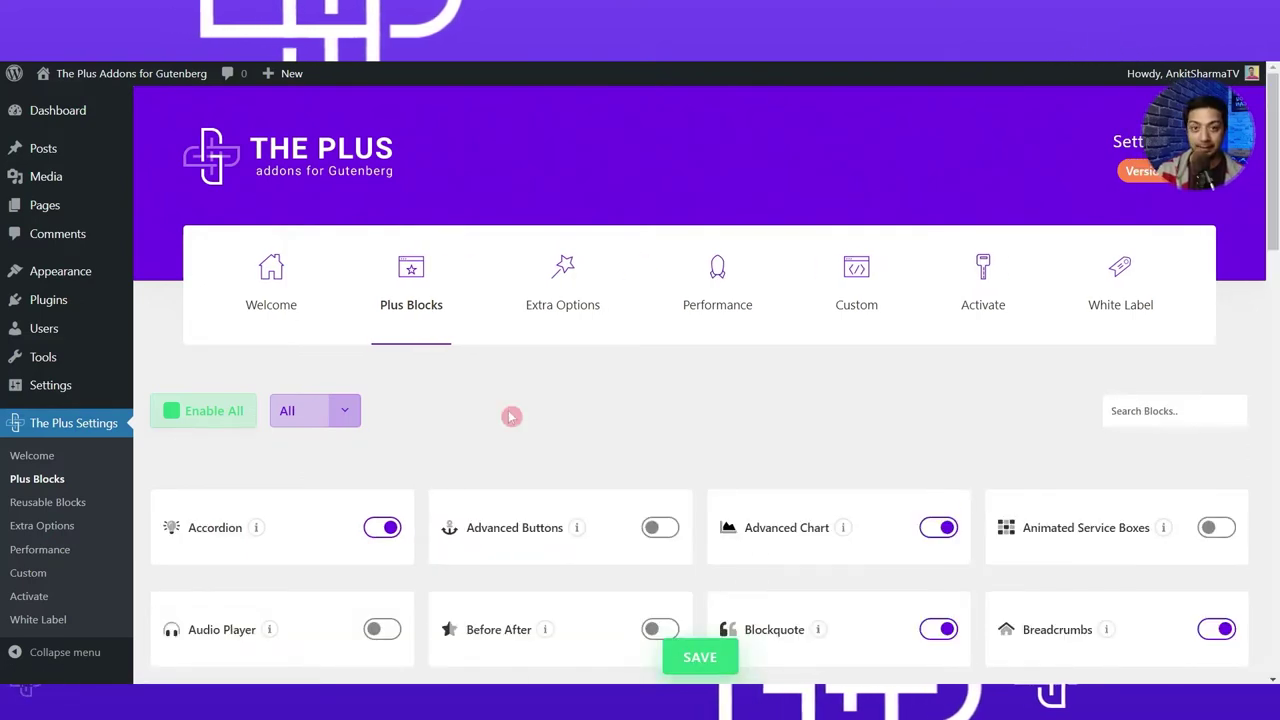
Start a new WordPress page in a separate browser tab and switch to it.
mouse_move(46, 212)
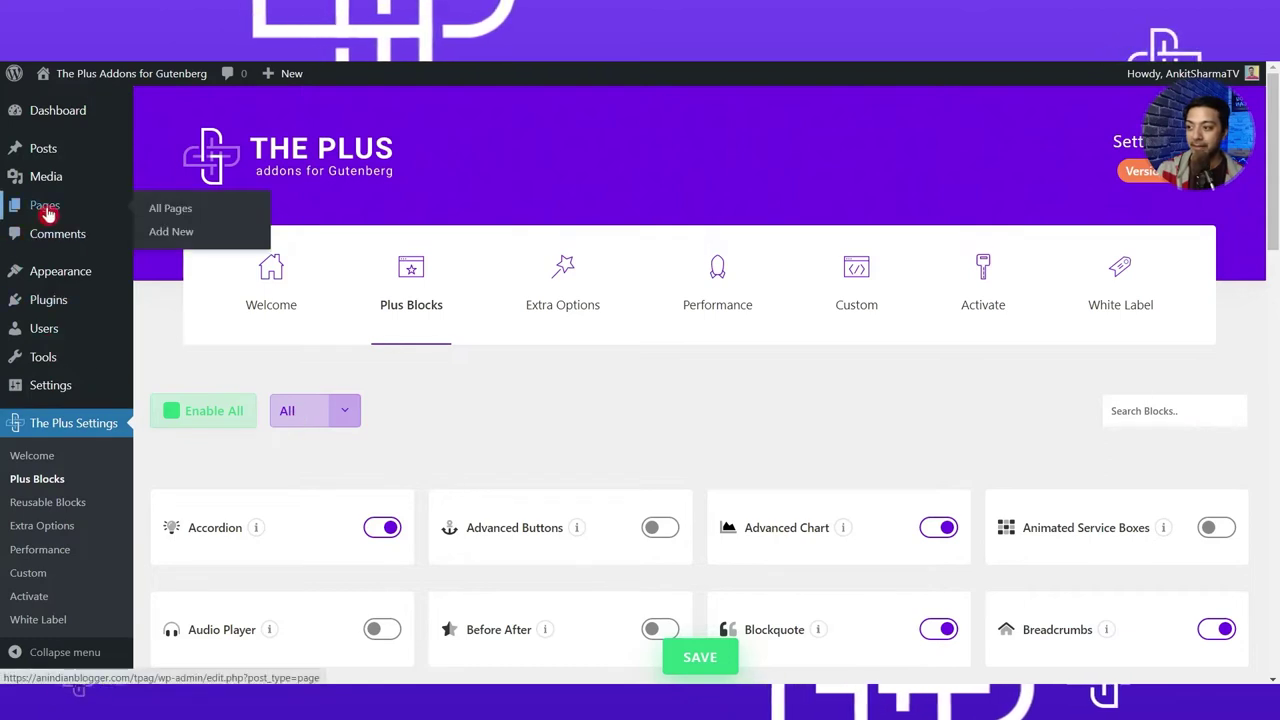
right_click(170, 234)
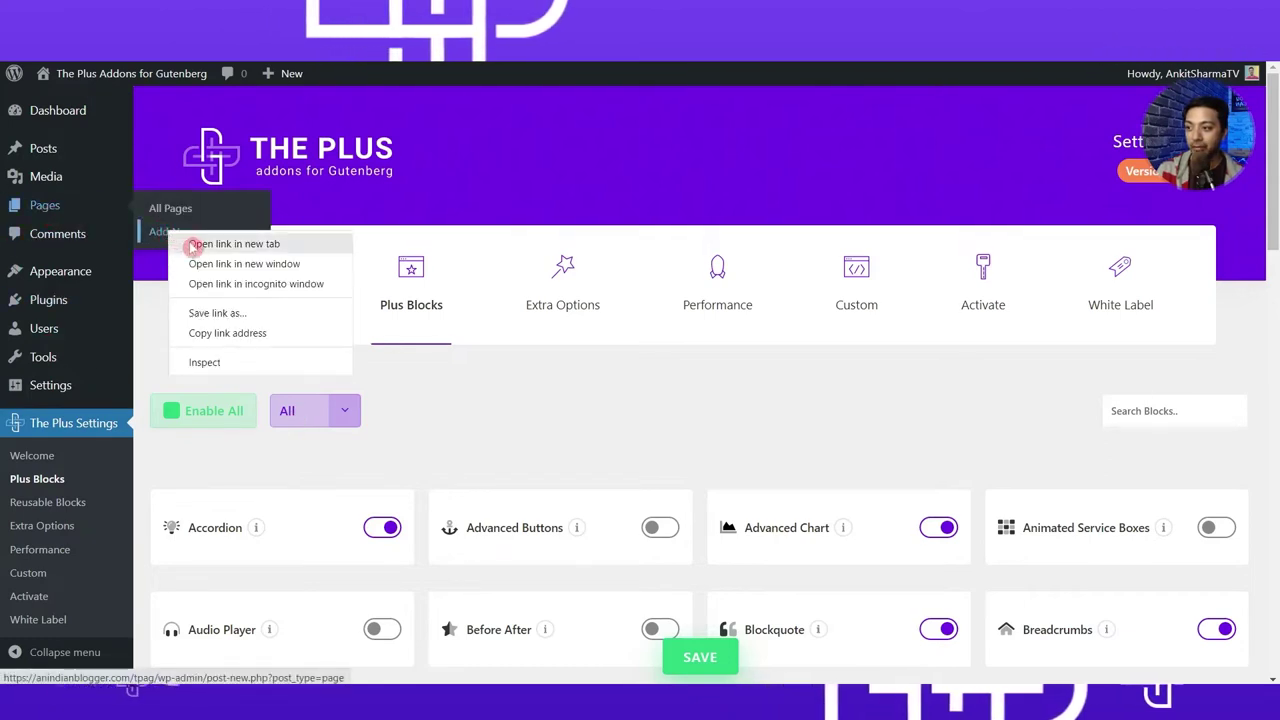
click(193, 245)
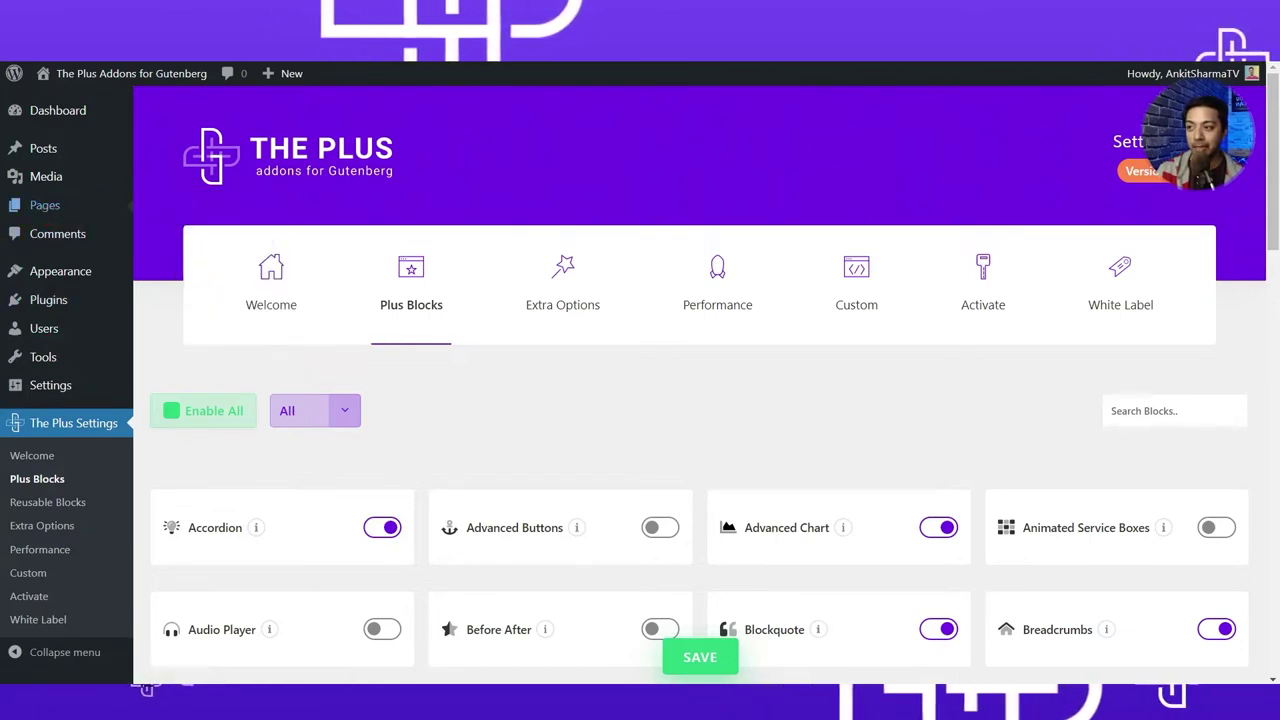
key(ctrl+Tab)
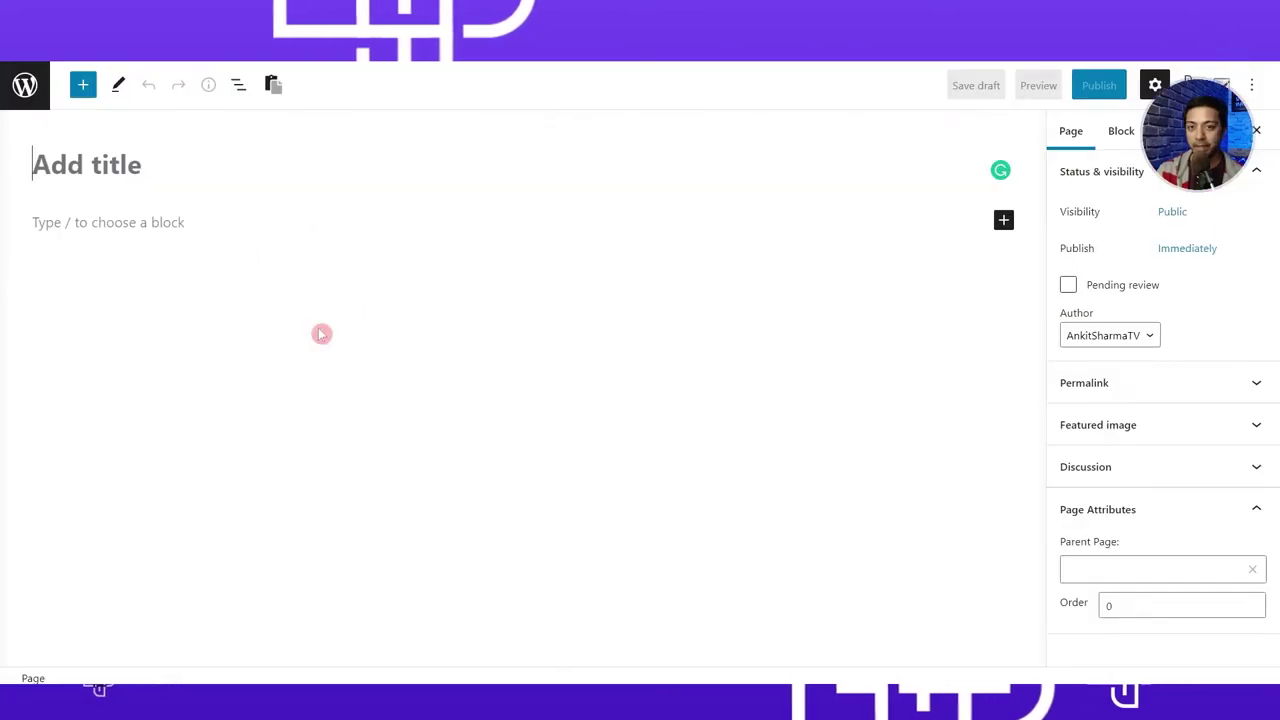
Title the page "Ecom sliders" and save it as a draft.
click(133, 197)
text(Ecom sliders)
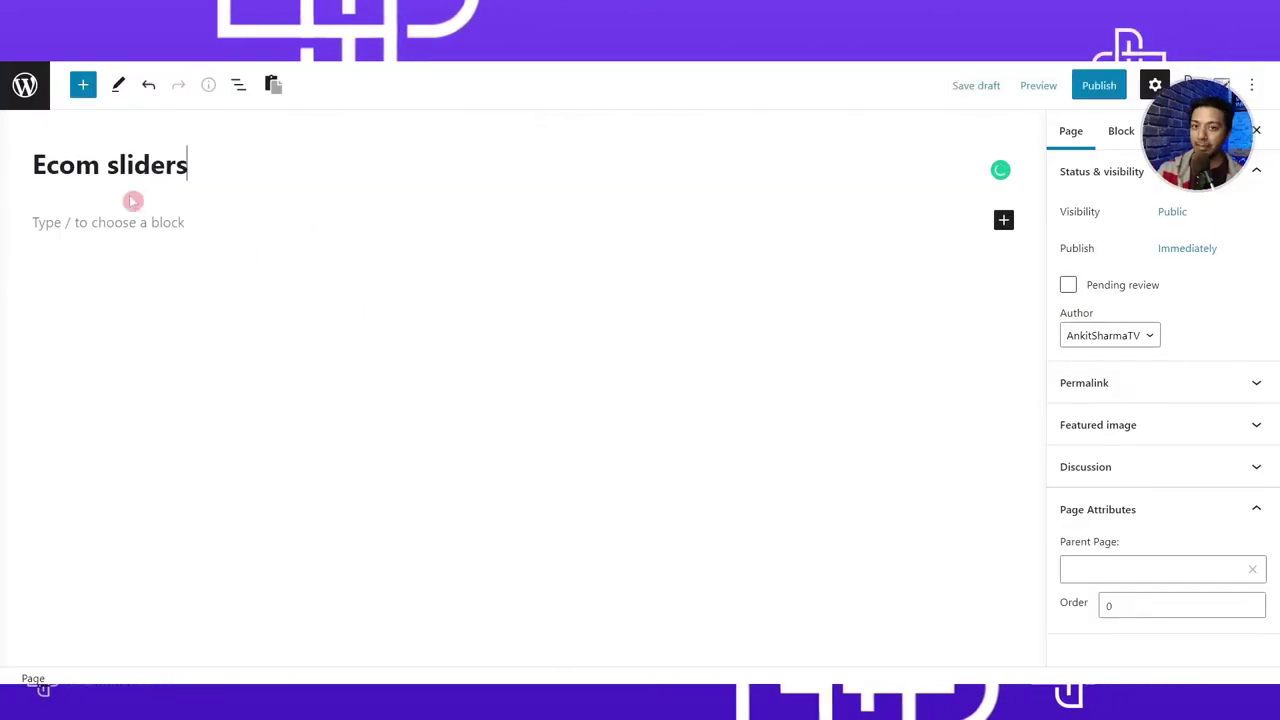
click(227, 205)
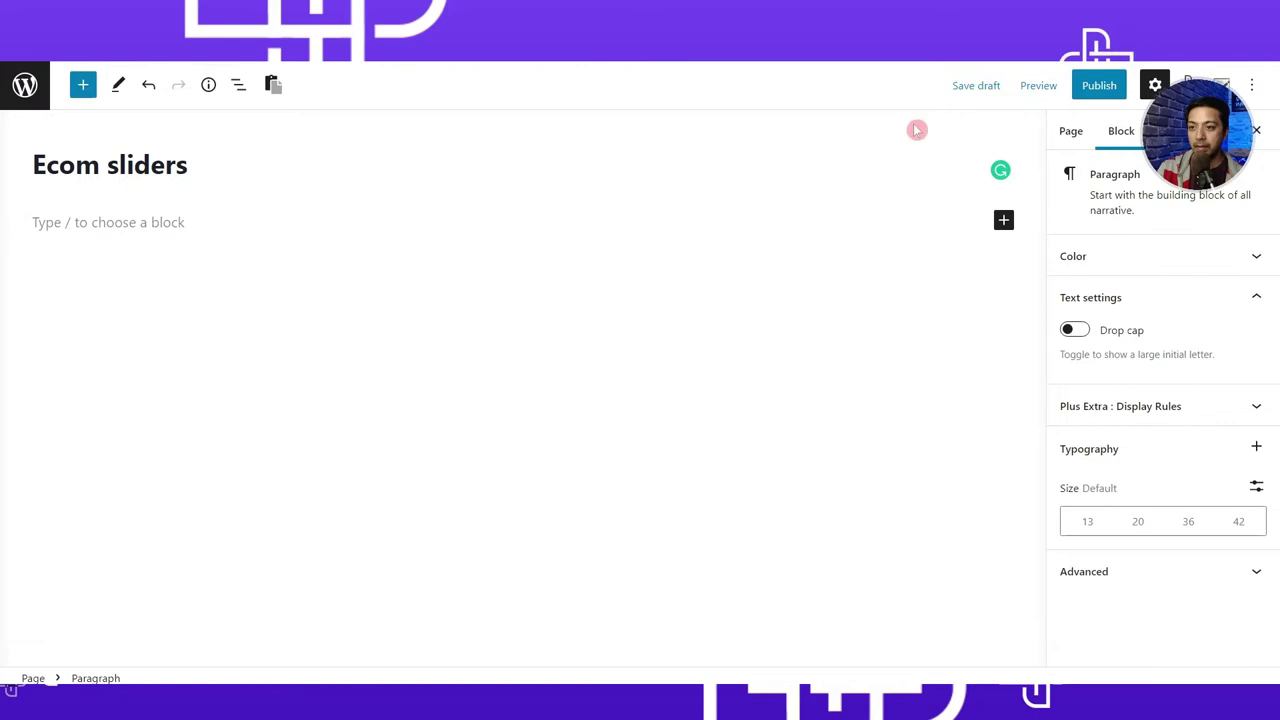
click(976, 86)
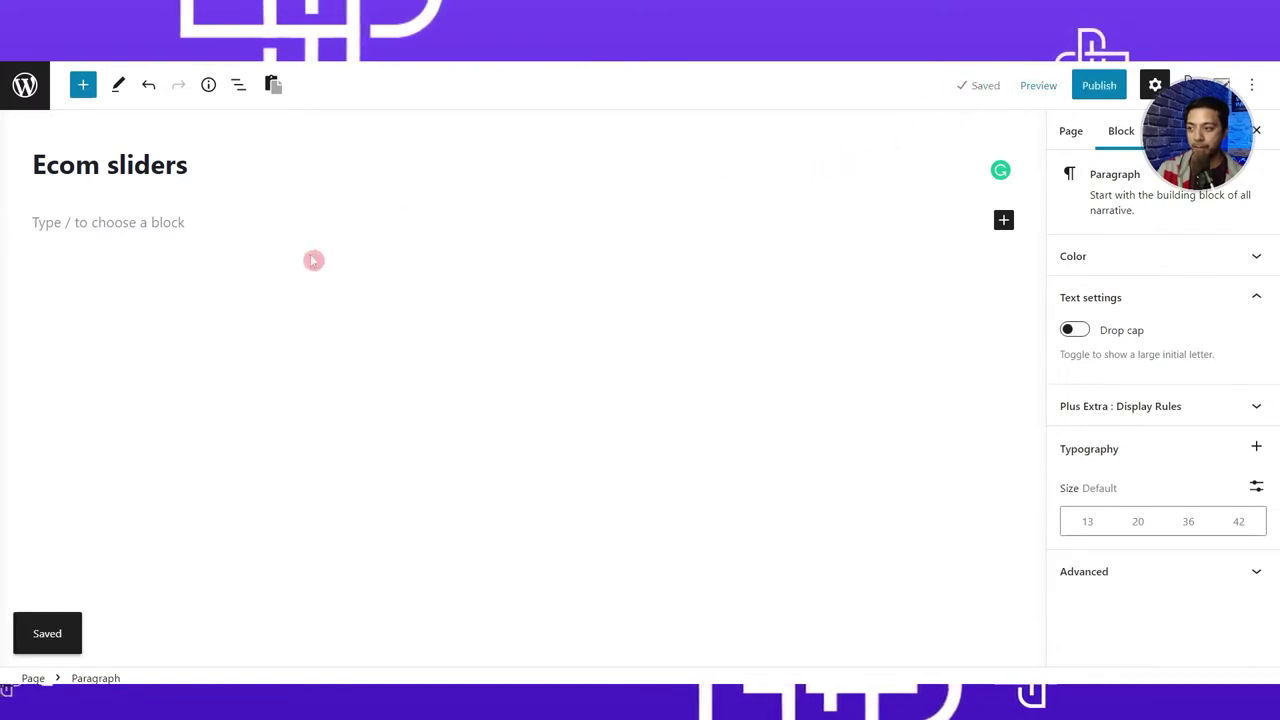
Insert a TP Row block below the page title with a single-column layout.
click(390, 230)
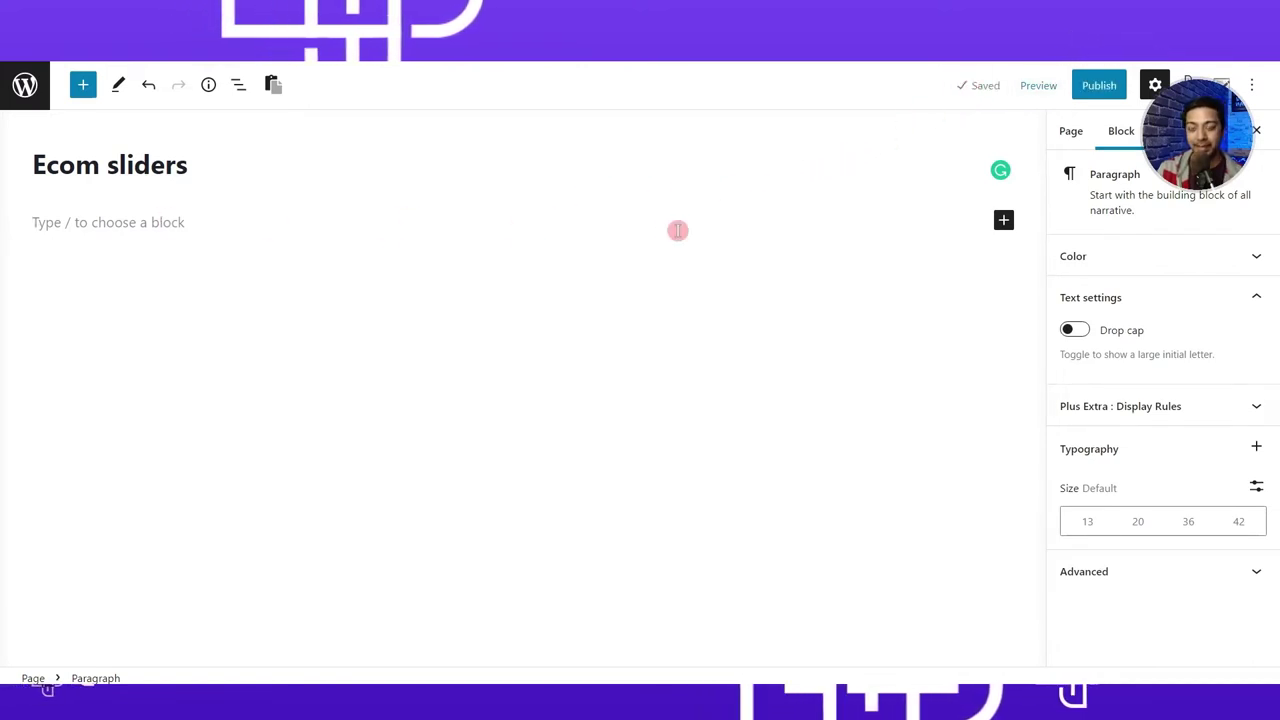
text(/tp row)
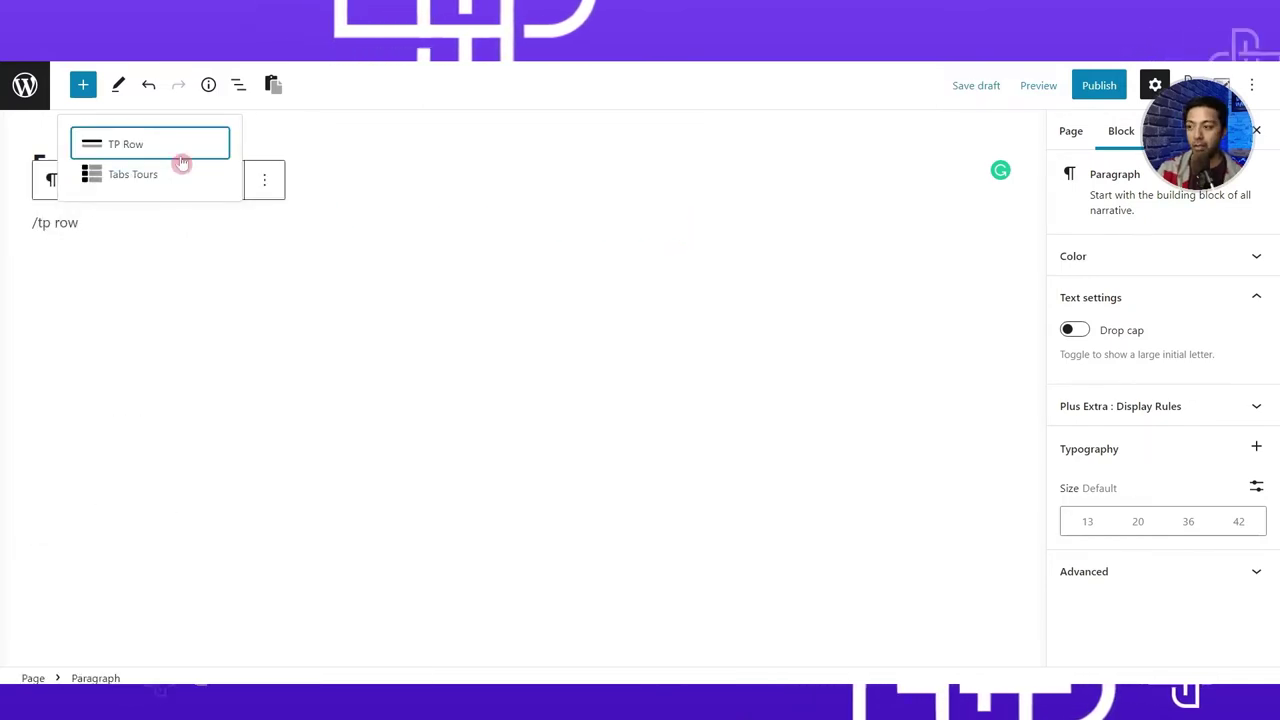
click(128, 147)
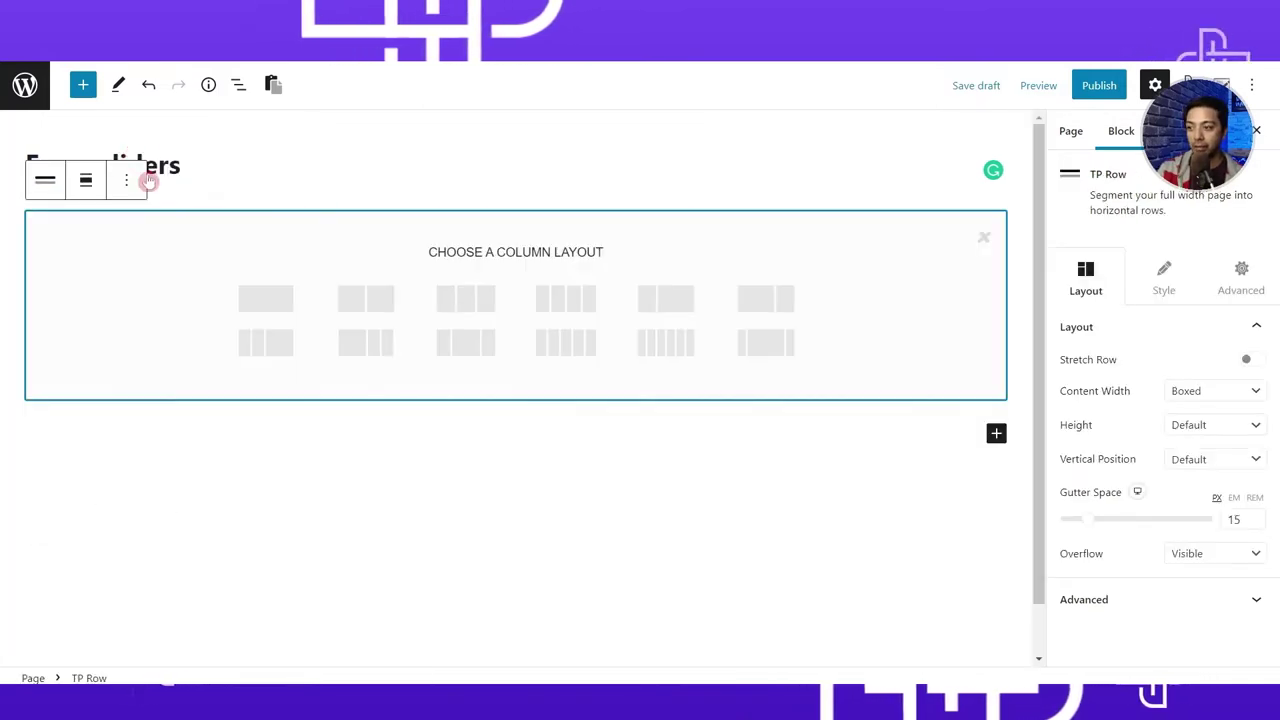
click(265, 300)
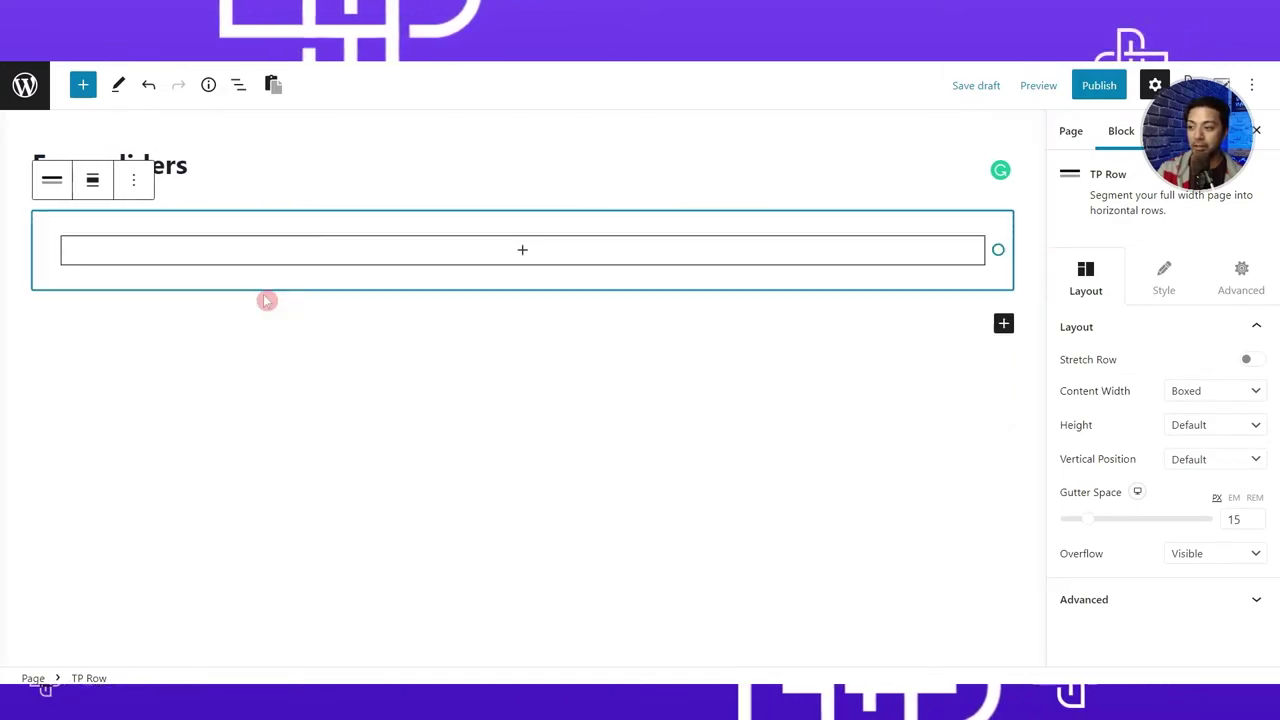
Align the TP Row to full width, with Stretch Row enabled and Content Width set to Full.
click(92, 180)
click(126, 300)
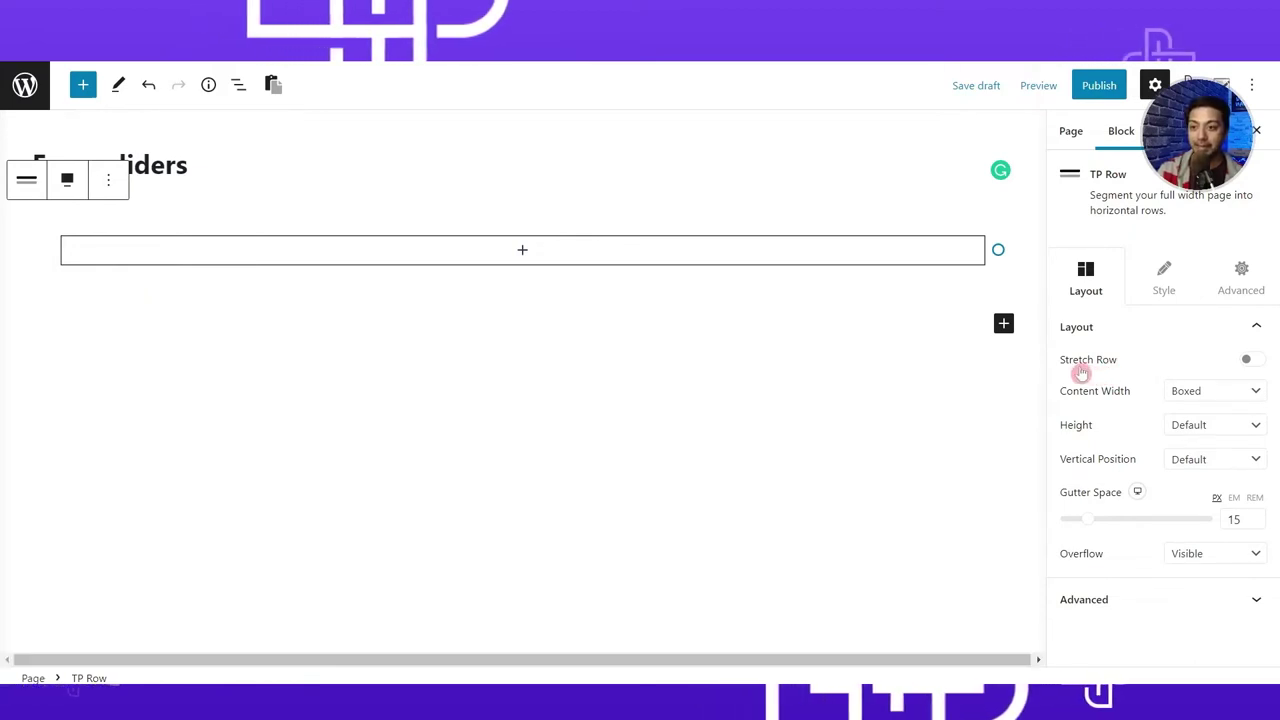
click(1248, 362)
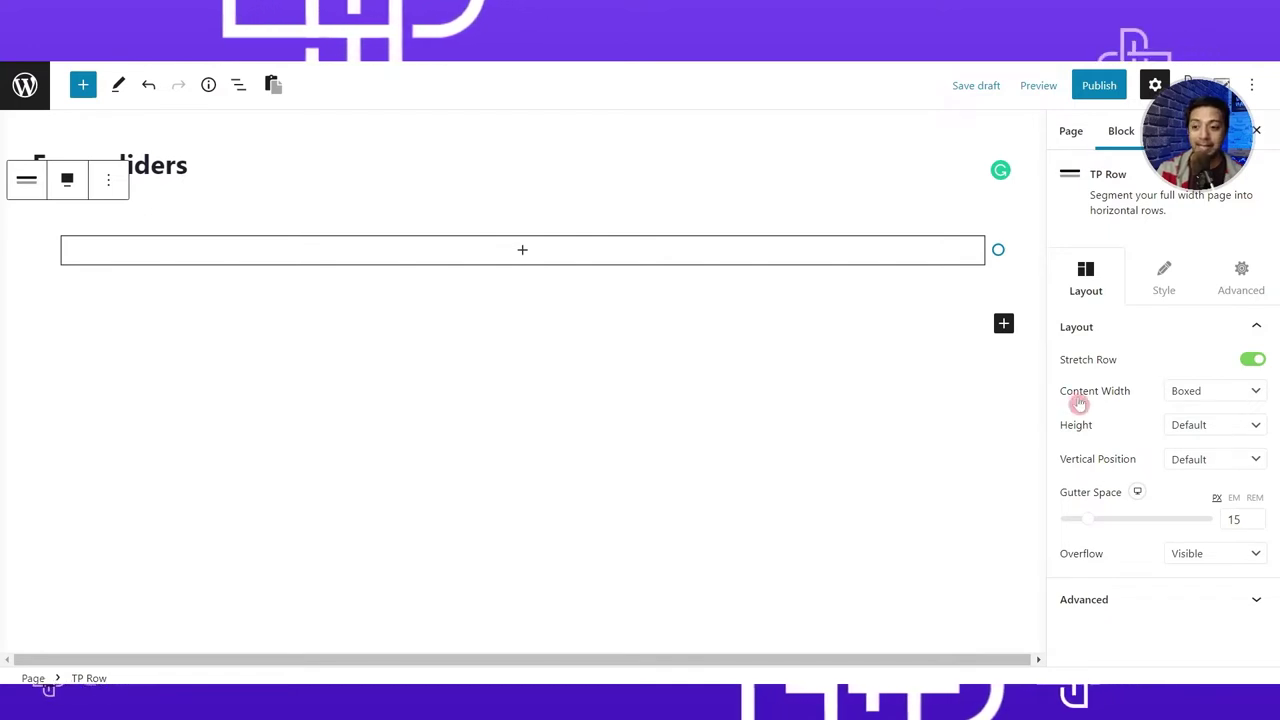
click(1214, 396)
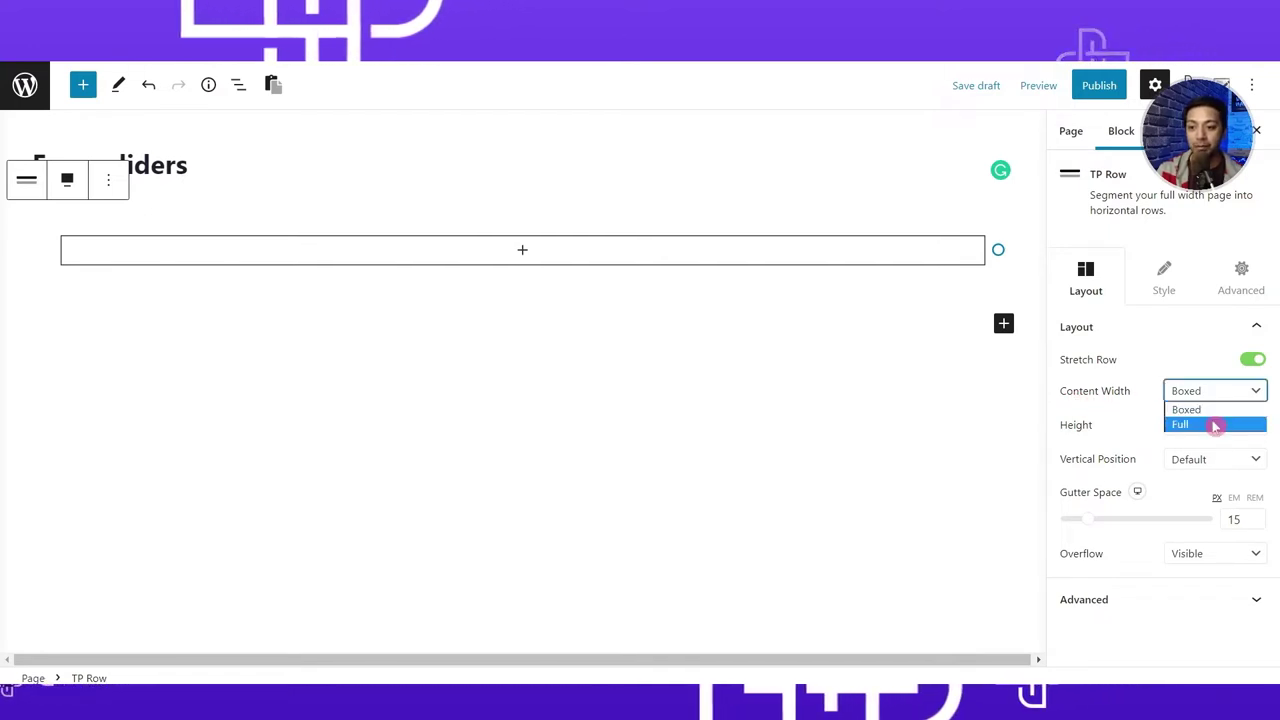
click(1215, 426)
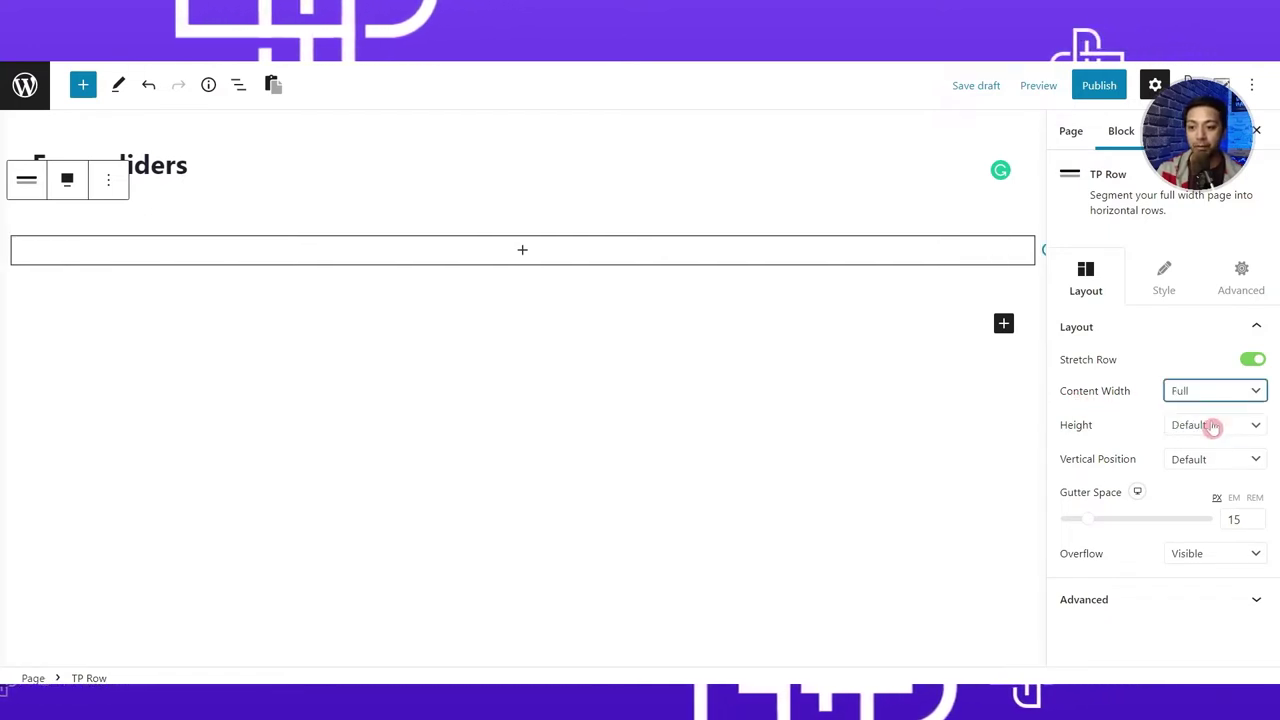
Search for "any" and insert a TP Carousel Anything block inside the row's column.
click(522, 251)
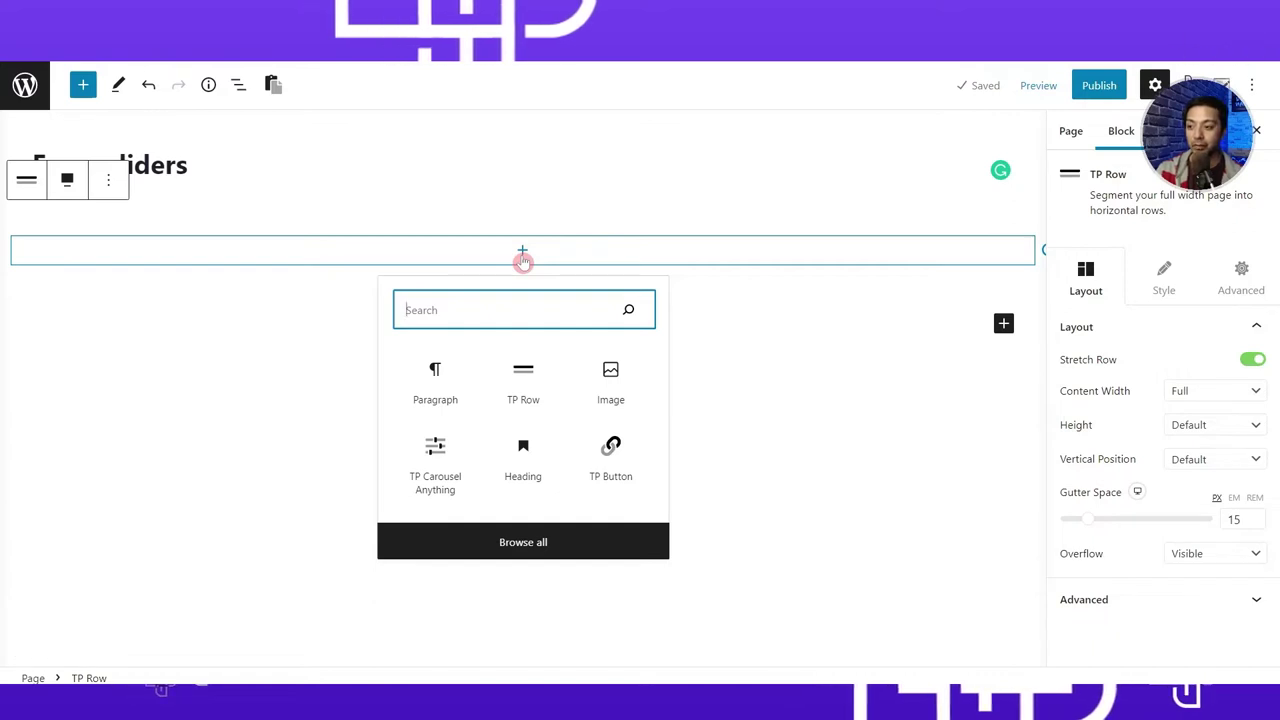
text(any)
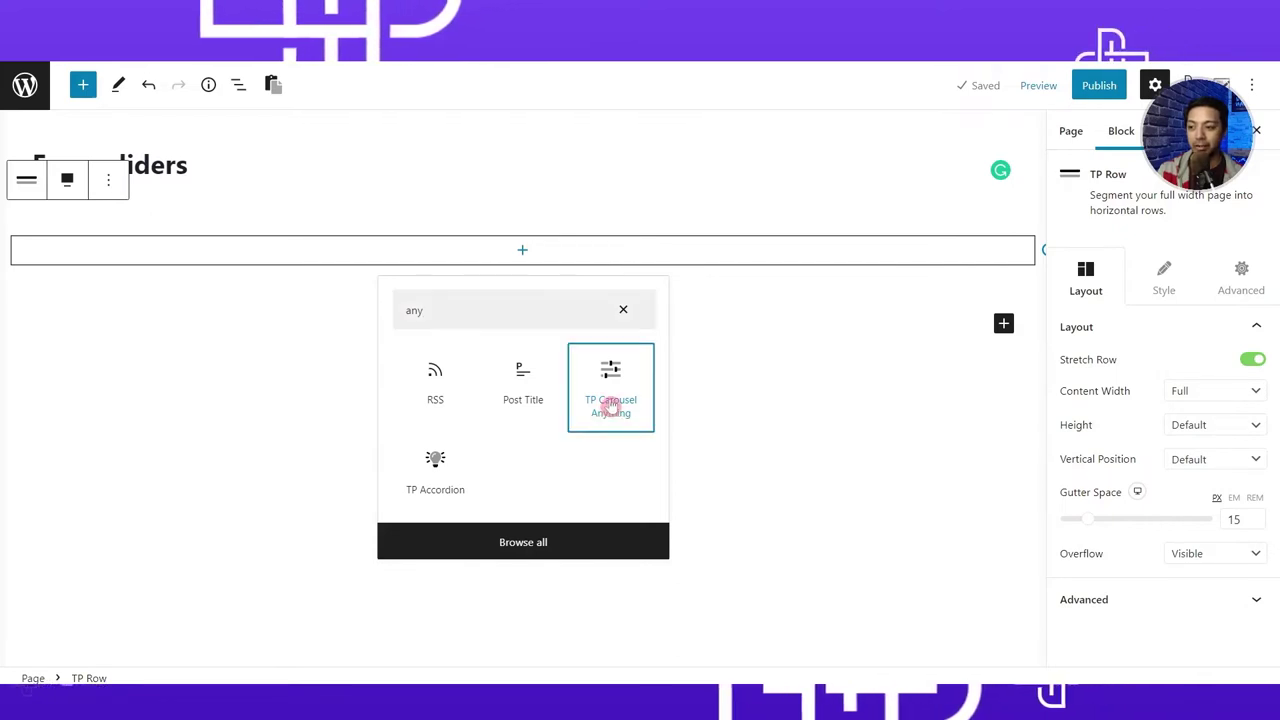
click(610, 405)
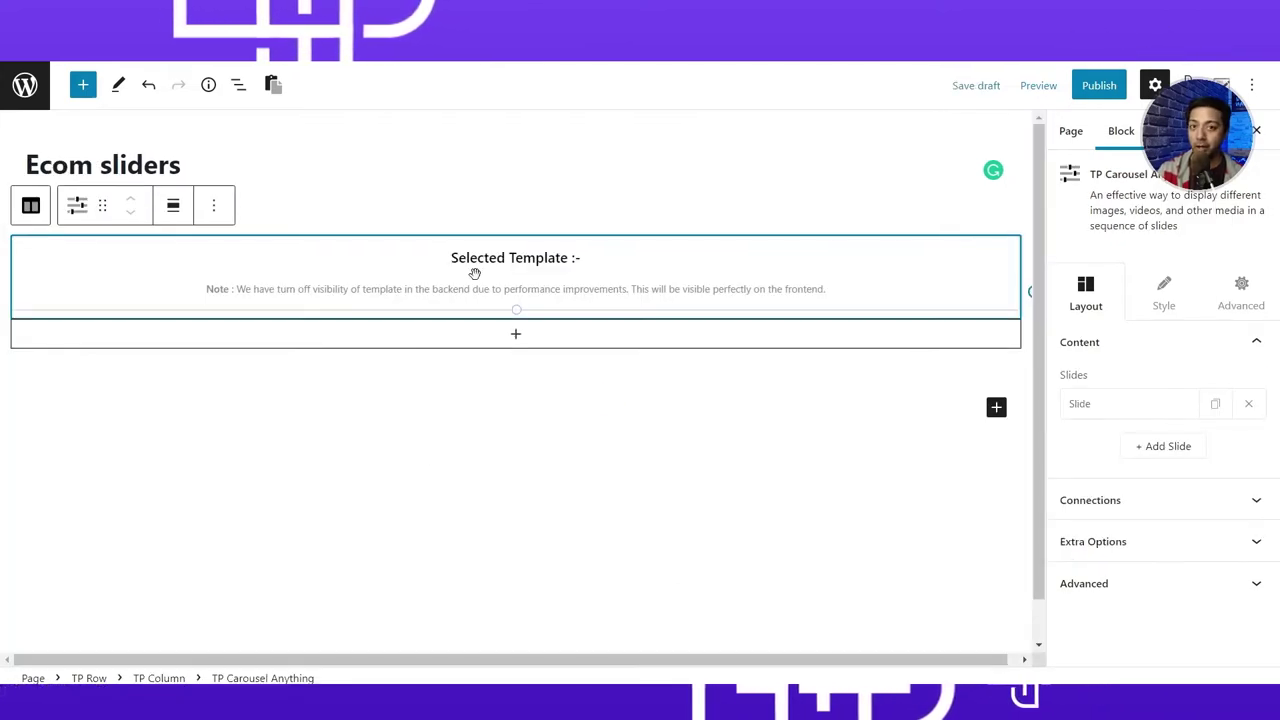
click(1097, 298)
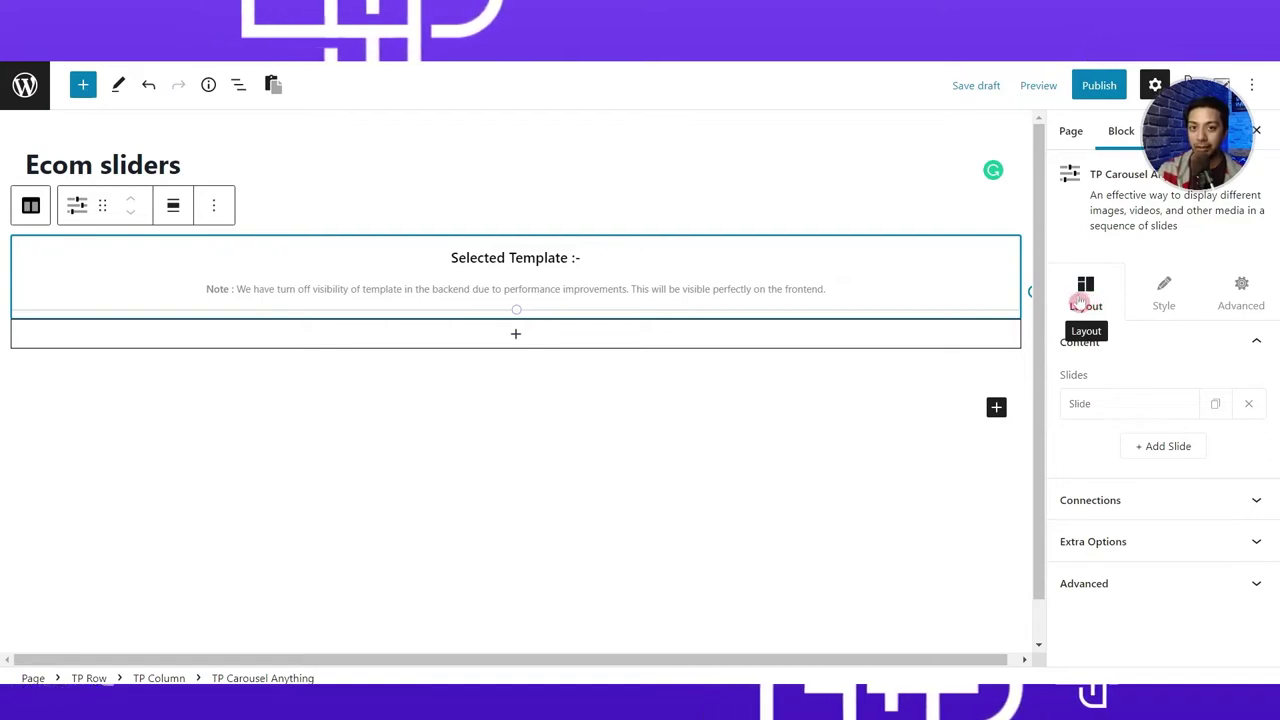
click(1115, 304)
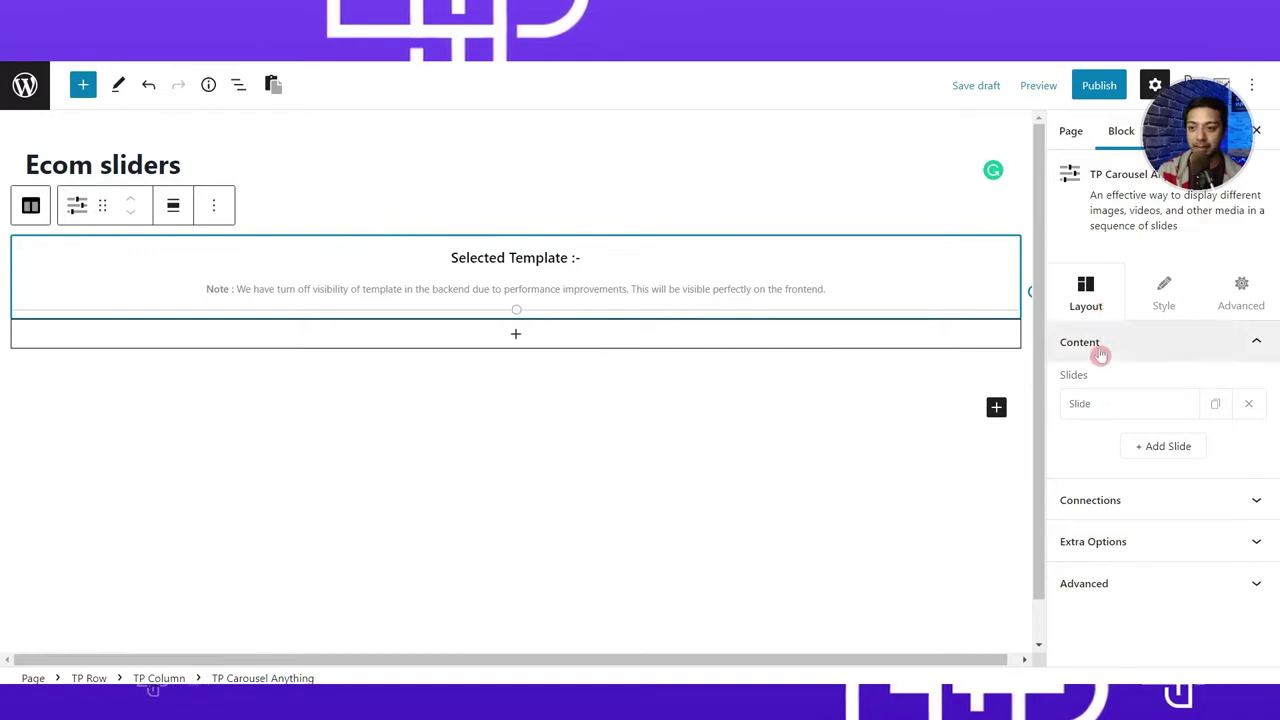
click(1087, 285)
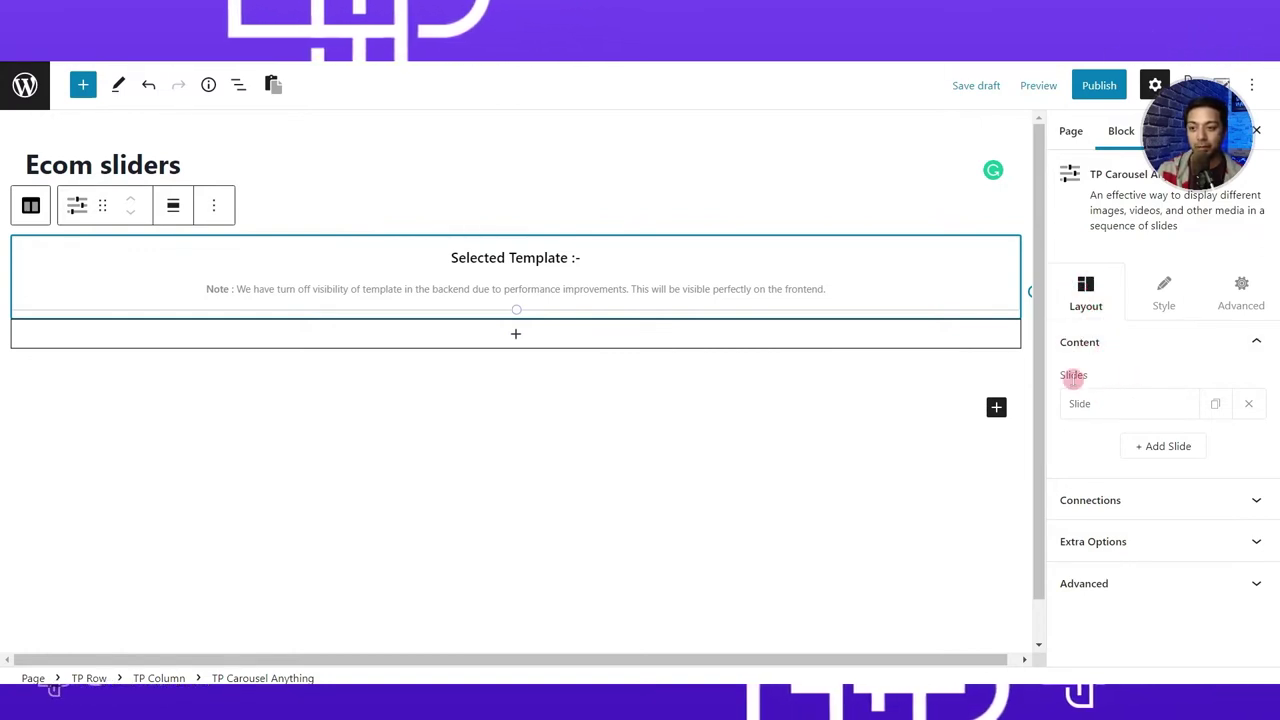
Set the title of the carousel's first slide to "E1".
click(1147, 410)
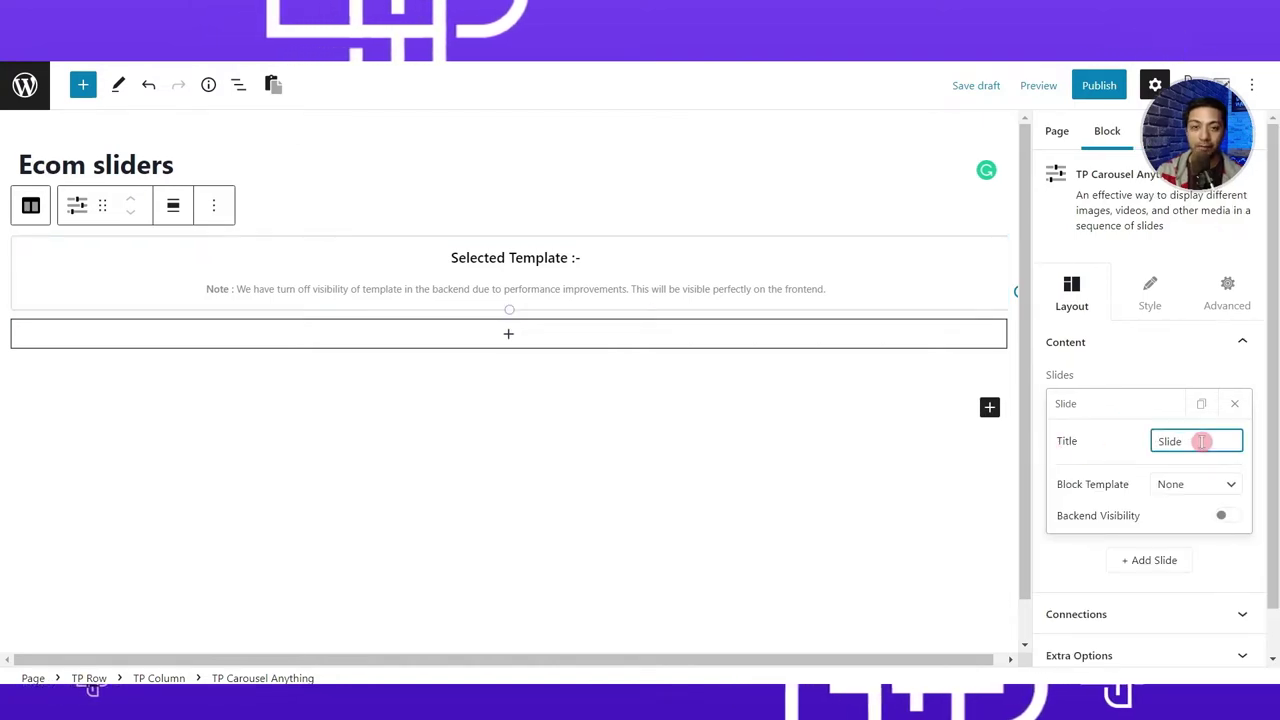
text(E1)
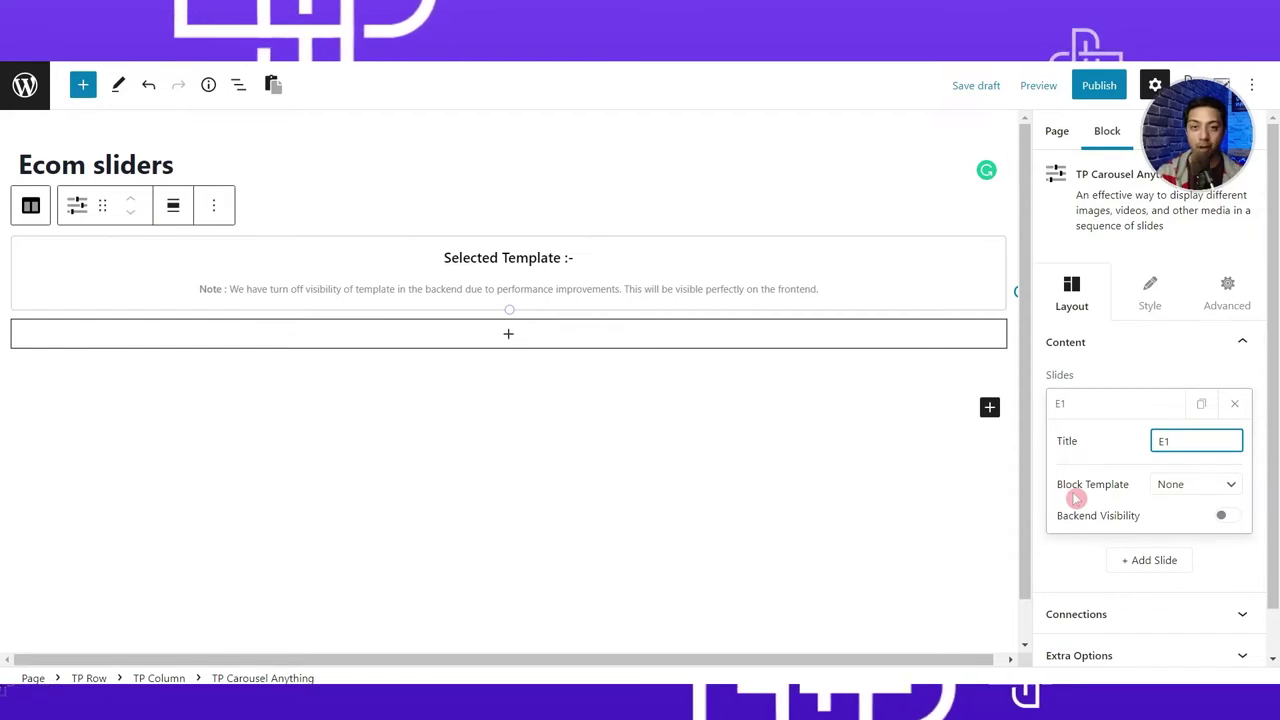
click(1070, 502)
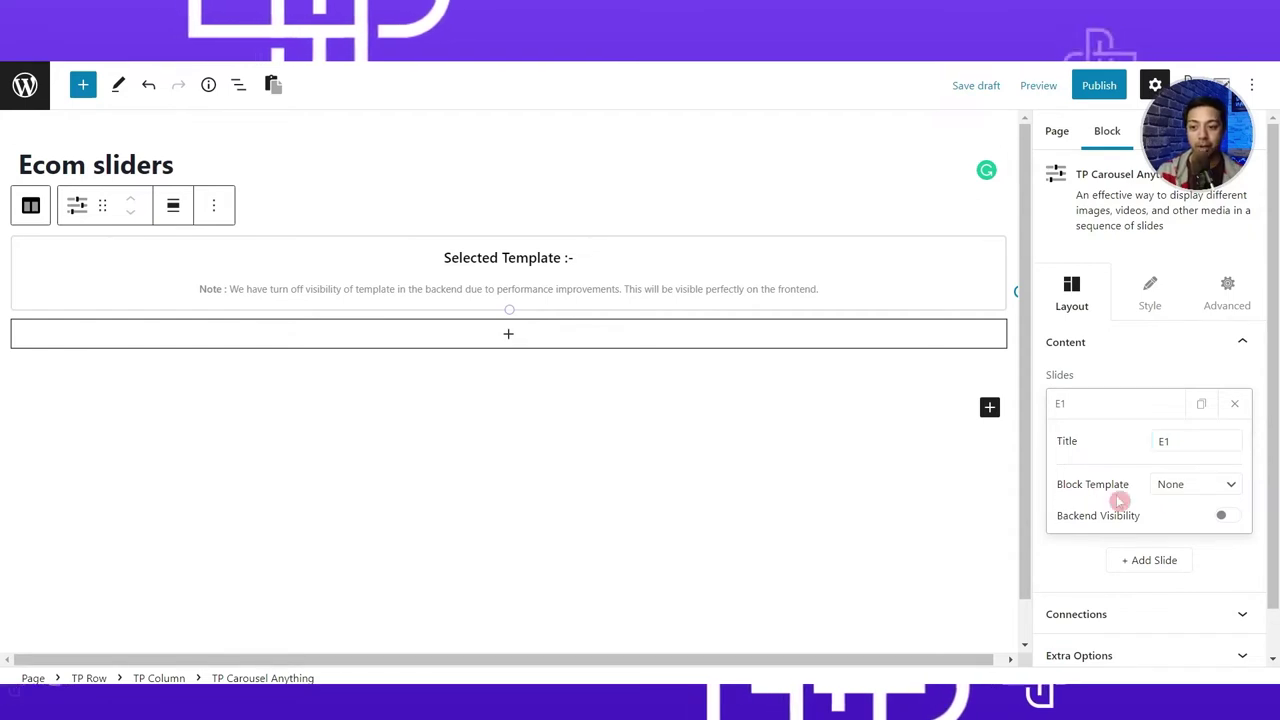
Look through the block templates available for slide E1.
click(1237, 490)
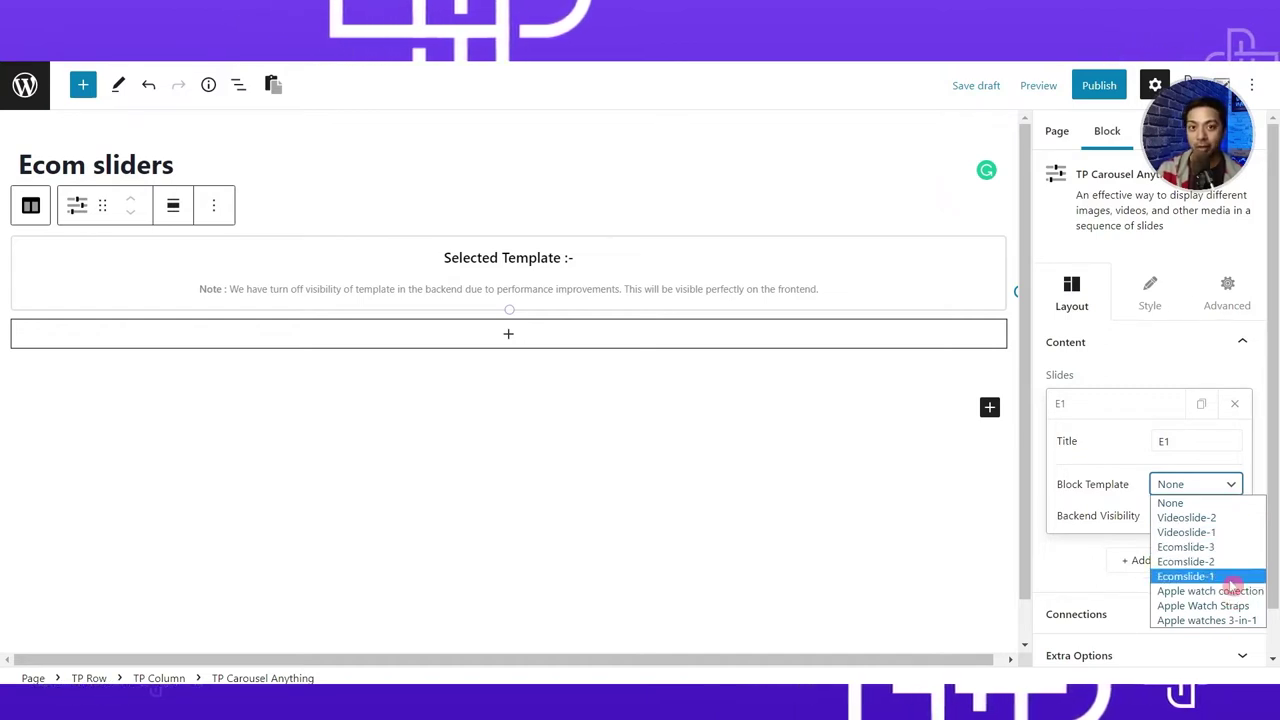
click(1095, 407)
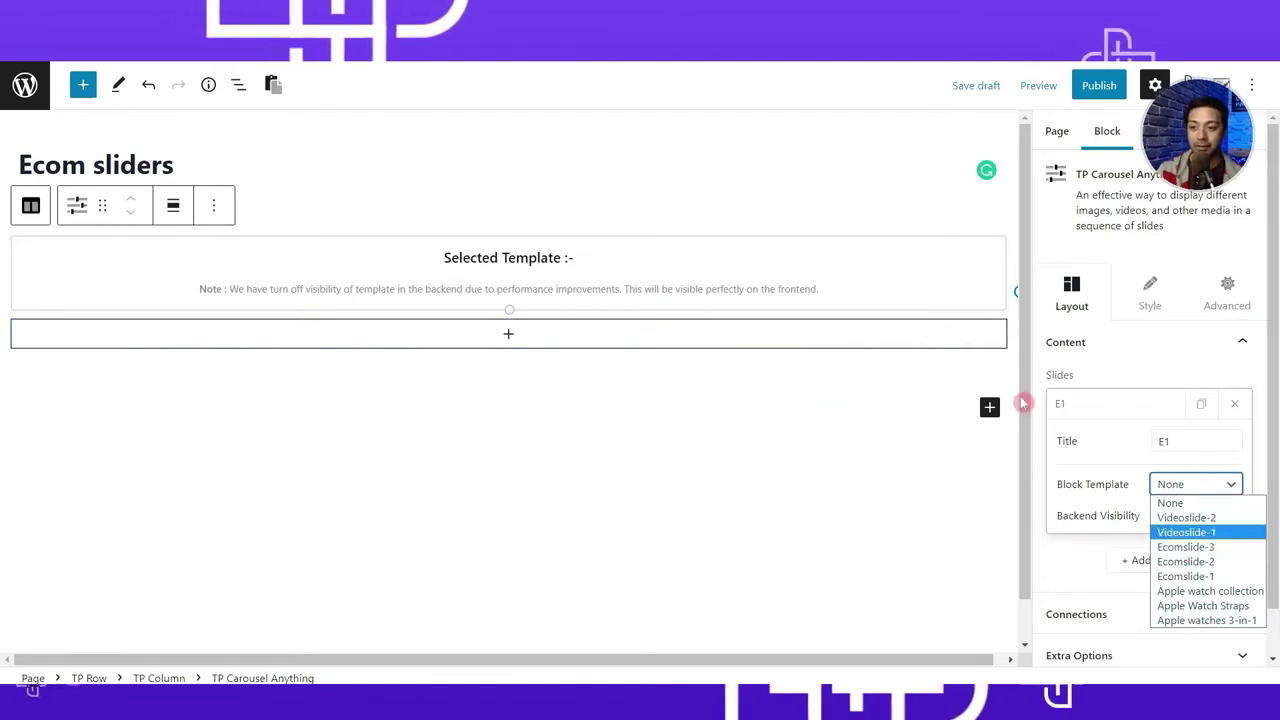
Open the reusable blocks manager in a separate browser tab.
click(1251, 90)
click(1253, 89)
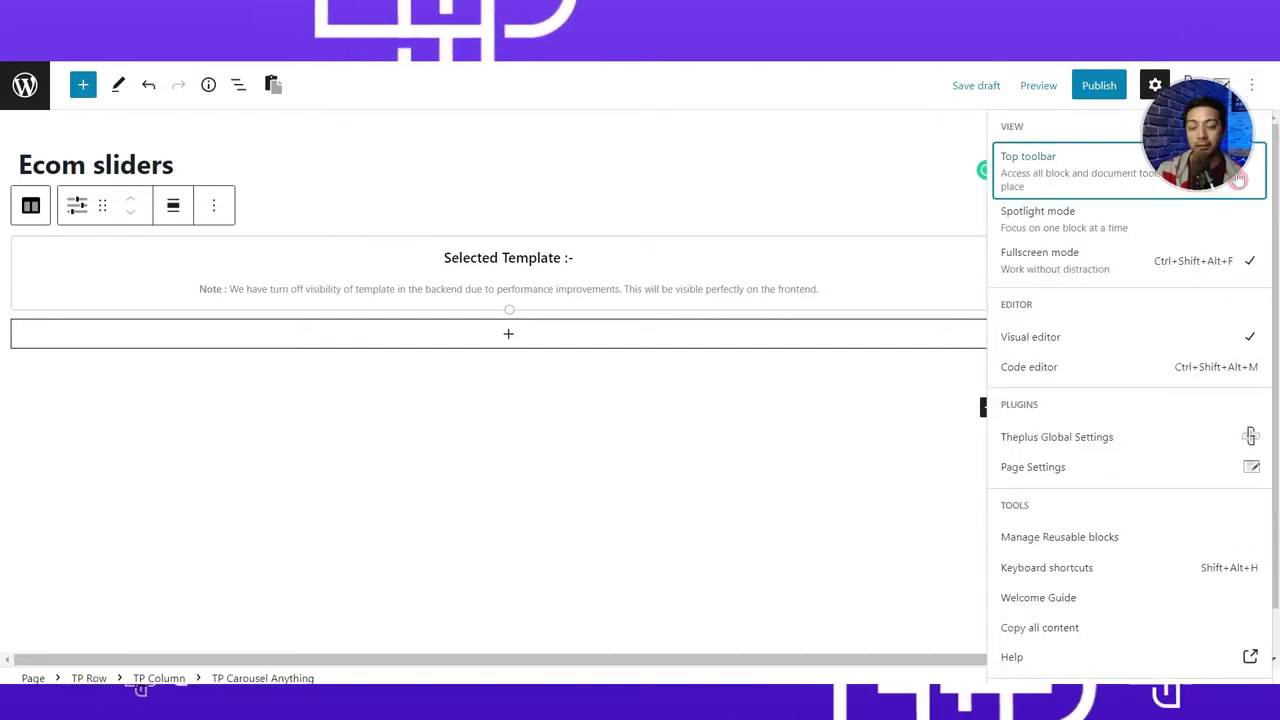
click(1252, 88)
click(1252, 88)
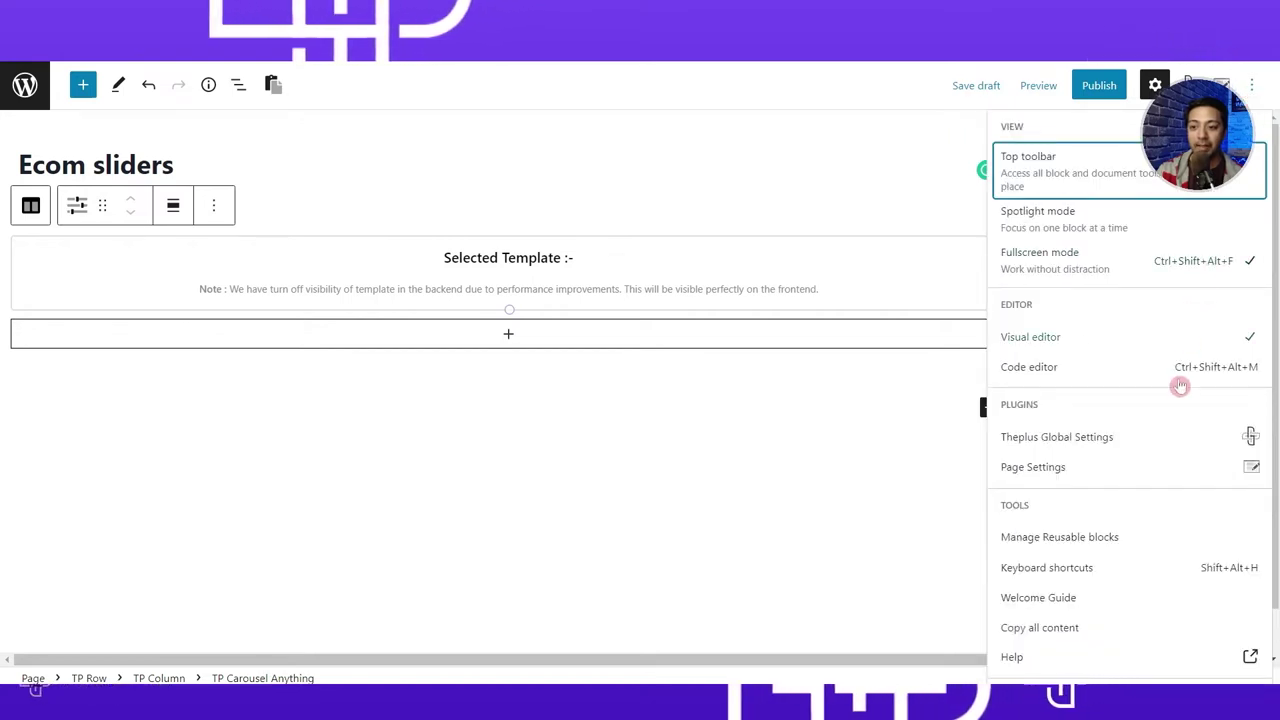
right_click(1068, 541)
click(1080, 552)
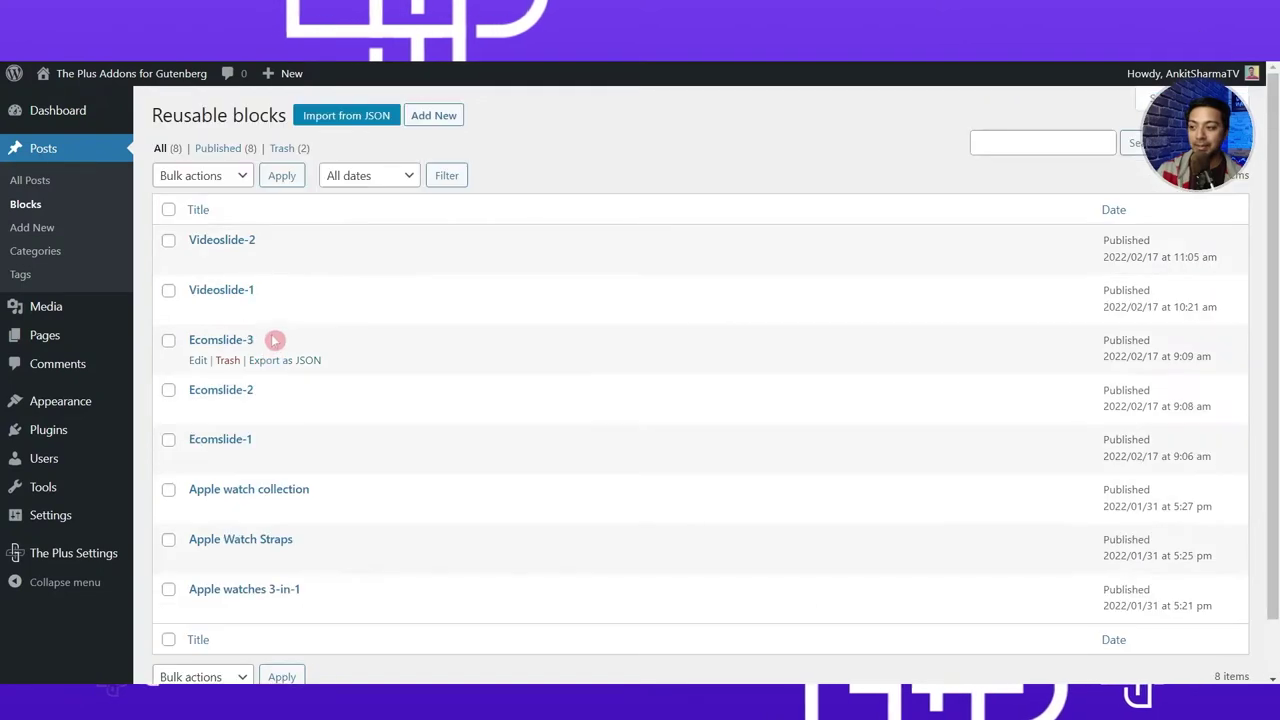
Find the Ecomslide-1 reusable block in the list and open it for editing.
mouse_move(290, 244)
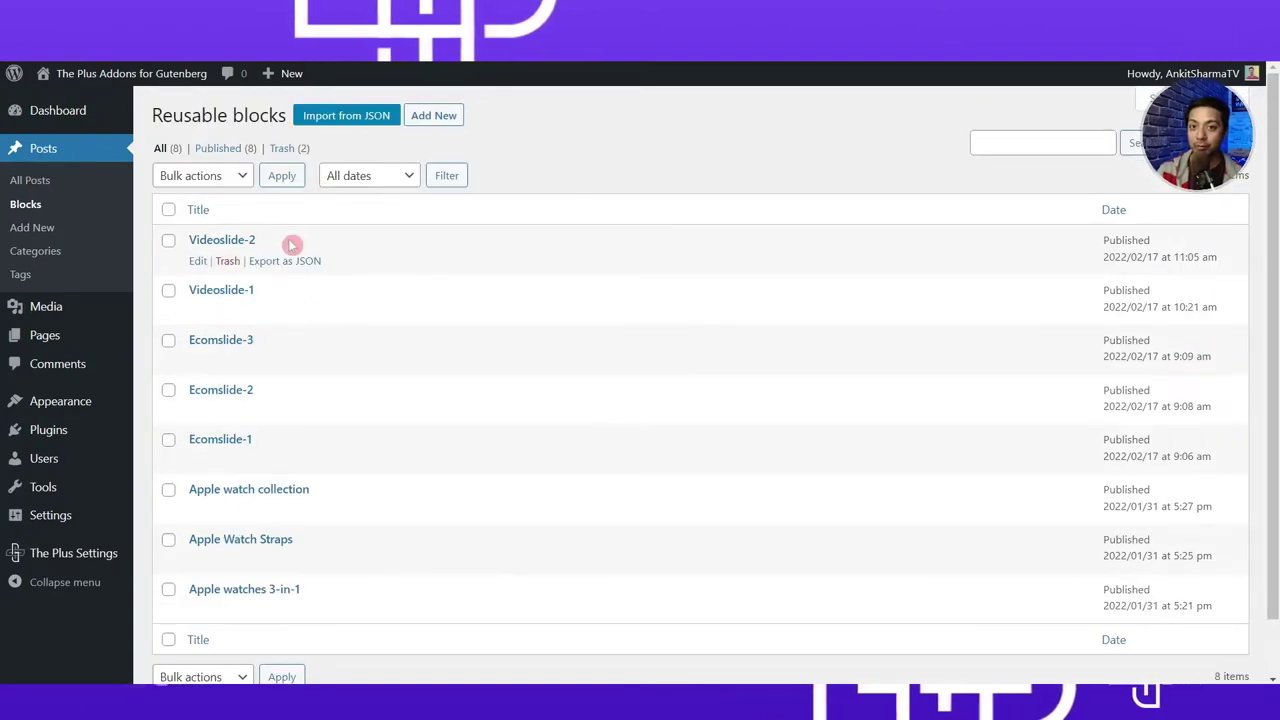
mouse_move(237, 455)
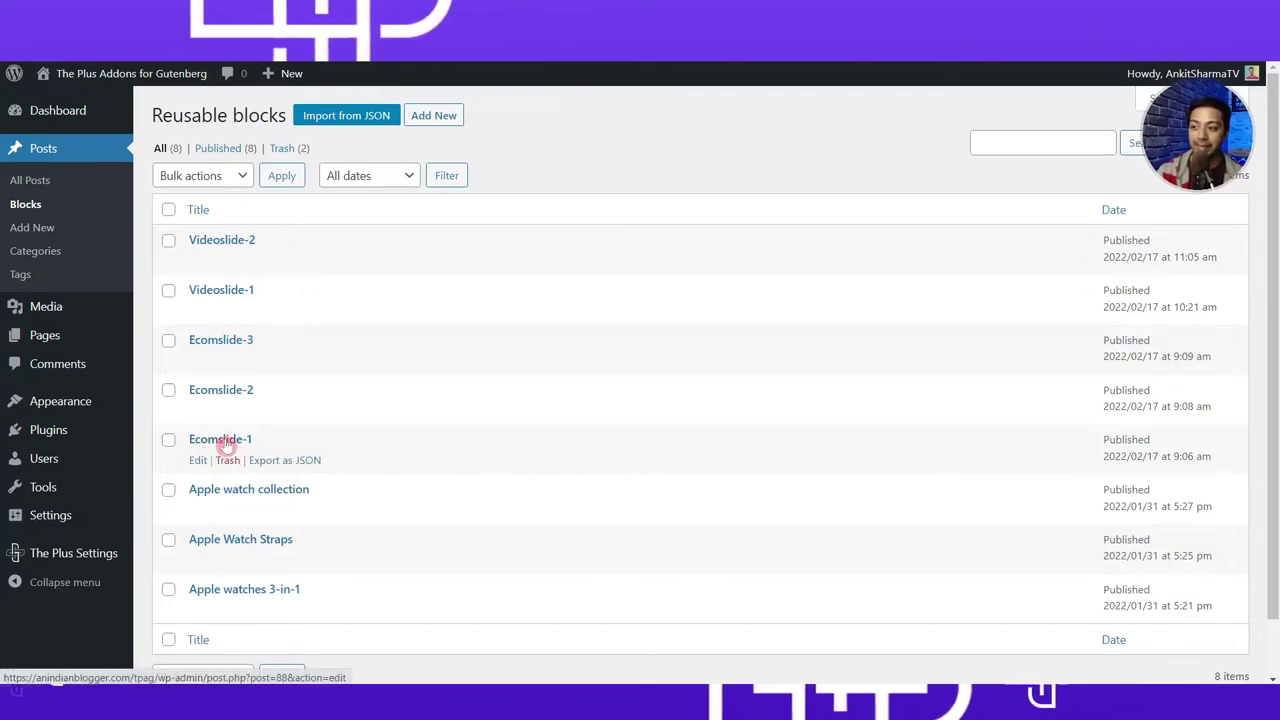
mouse_move(230, 345)
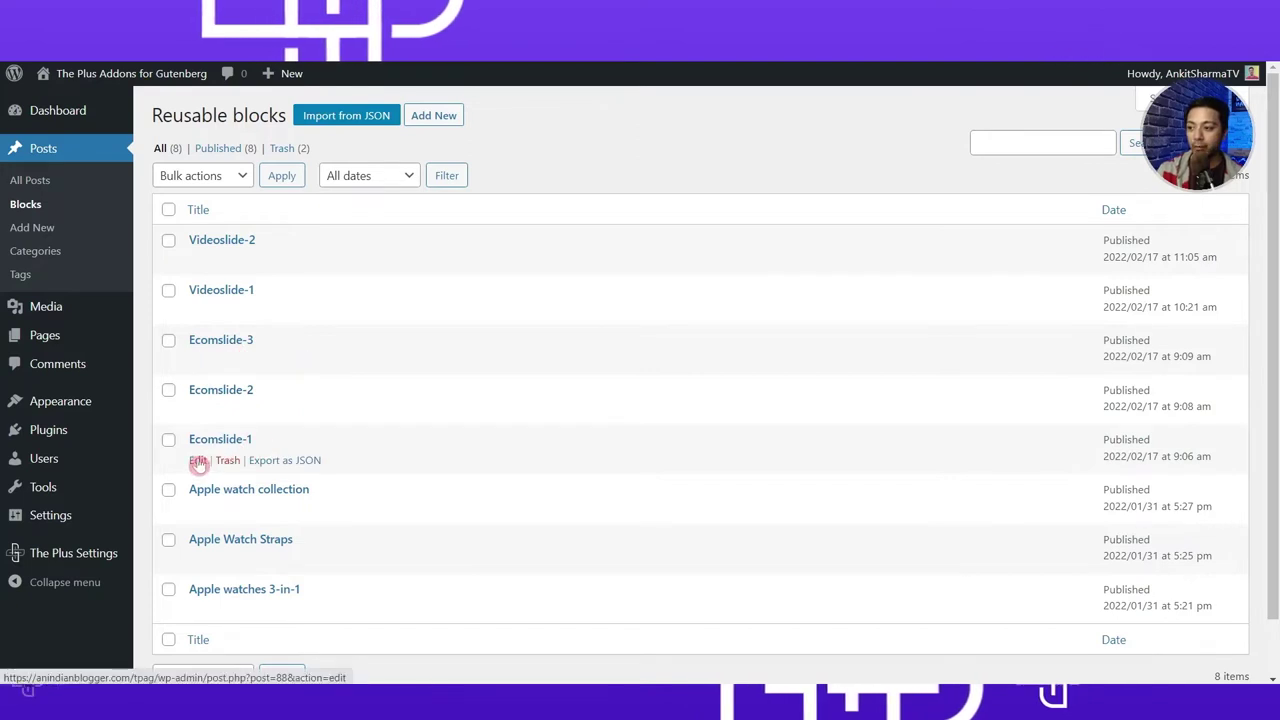
click(198, 461)
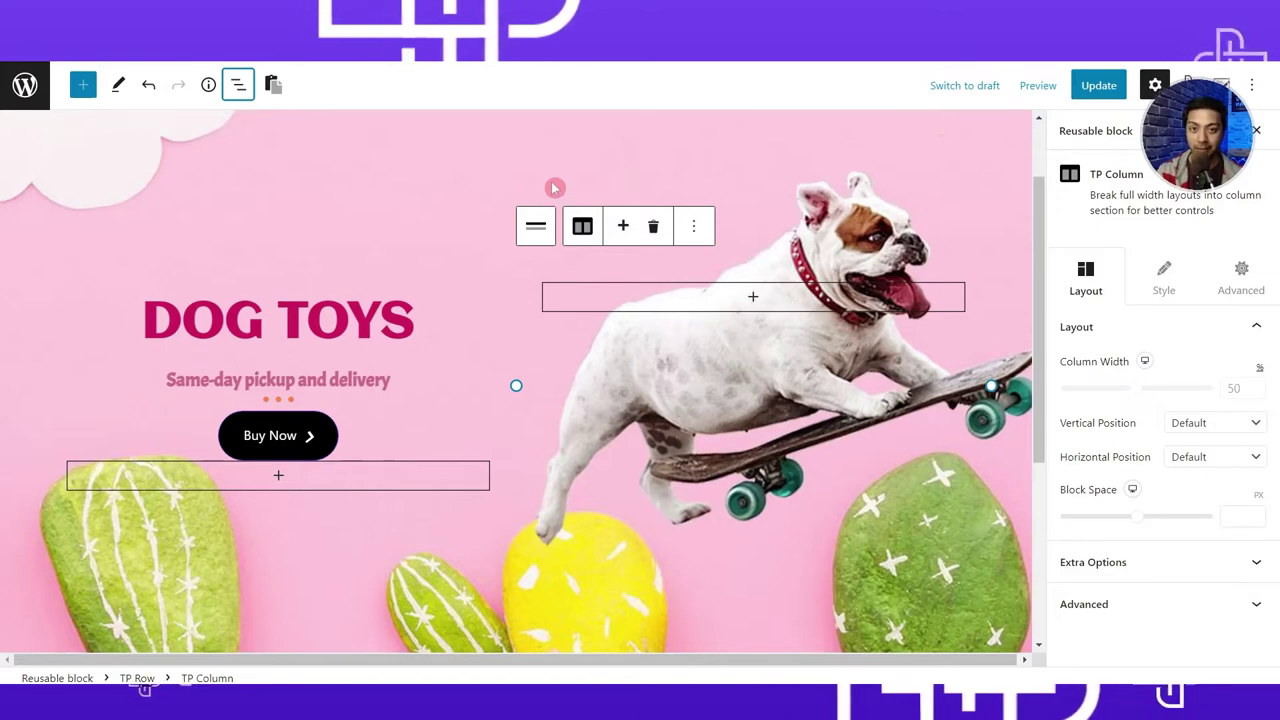
Examine the block structure of Ecomslide-1, going through its TP Row, both TP Columns, TP Heading and TP Button.
click(238, 86)
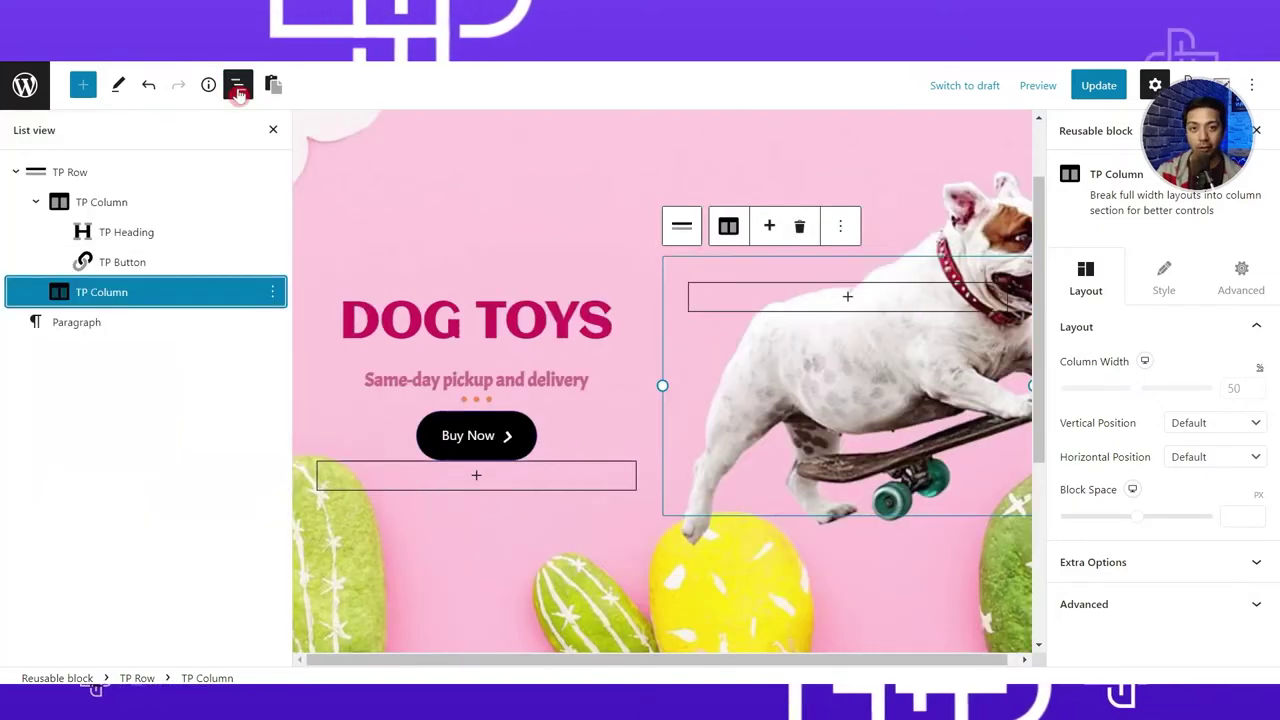
click(74, 176)
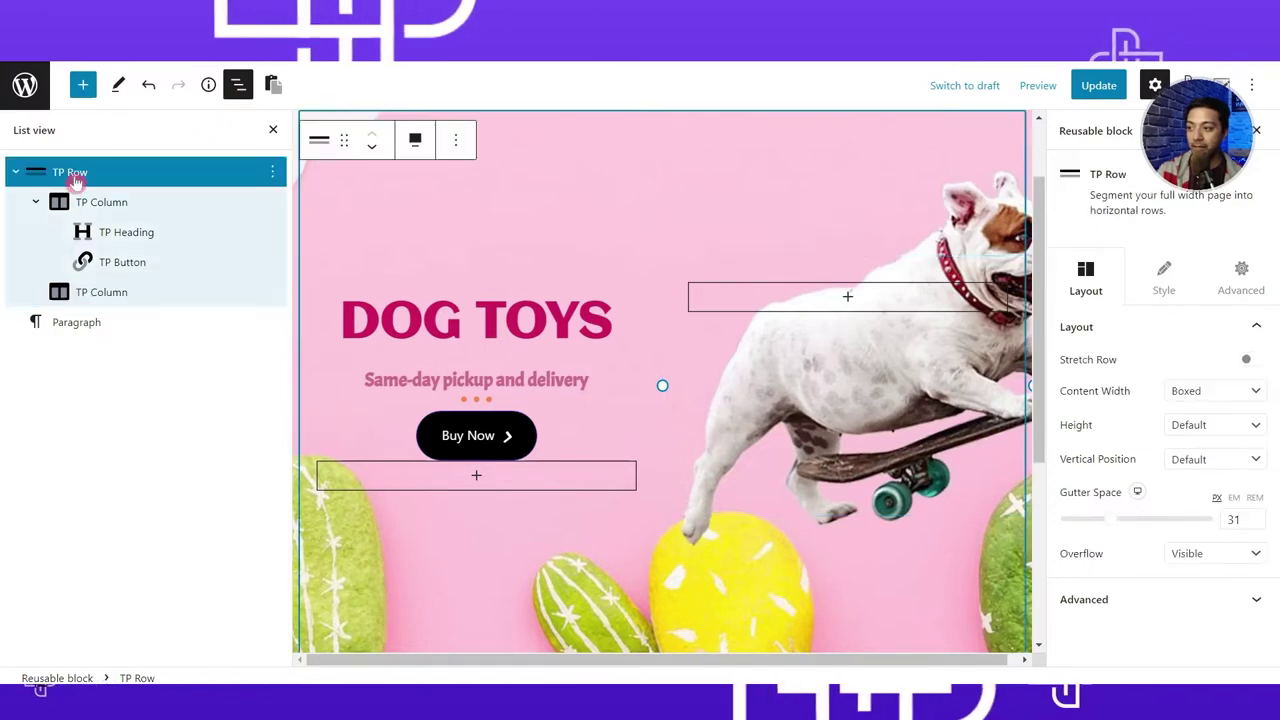
click(115, 208)
click(118, 296)
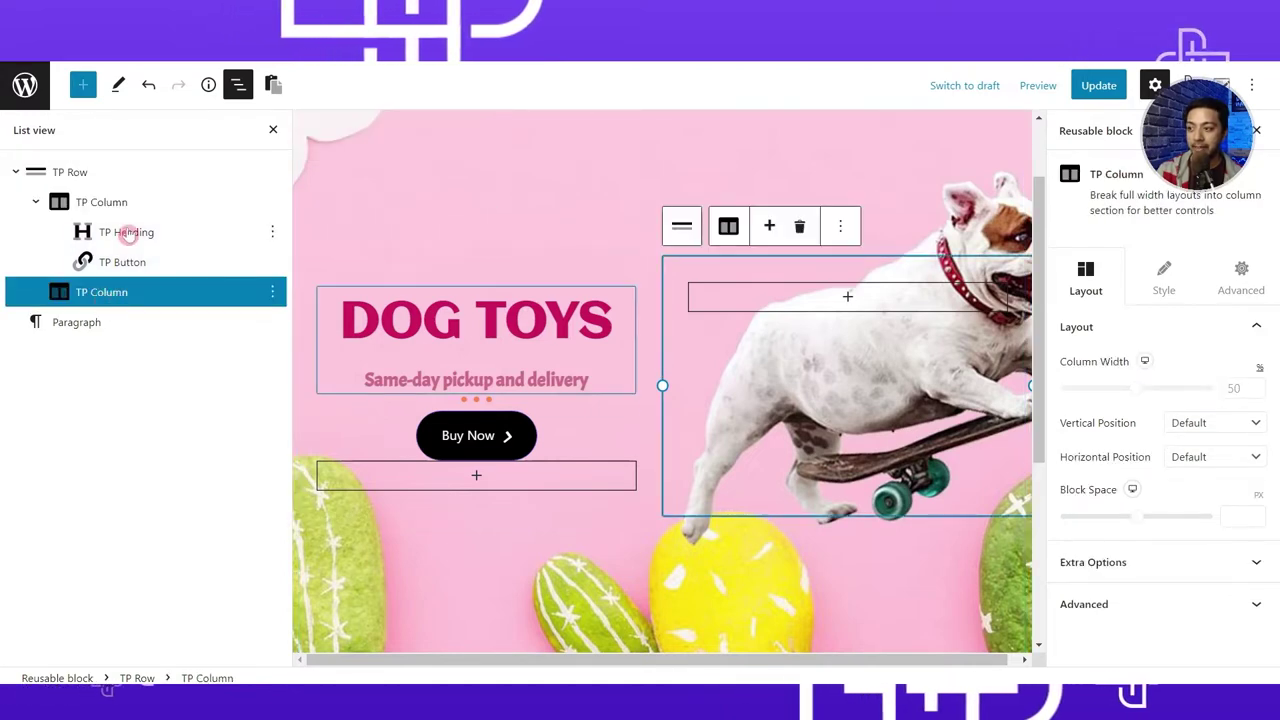
click(127, 232)
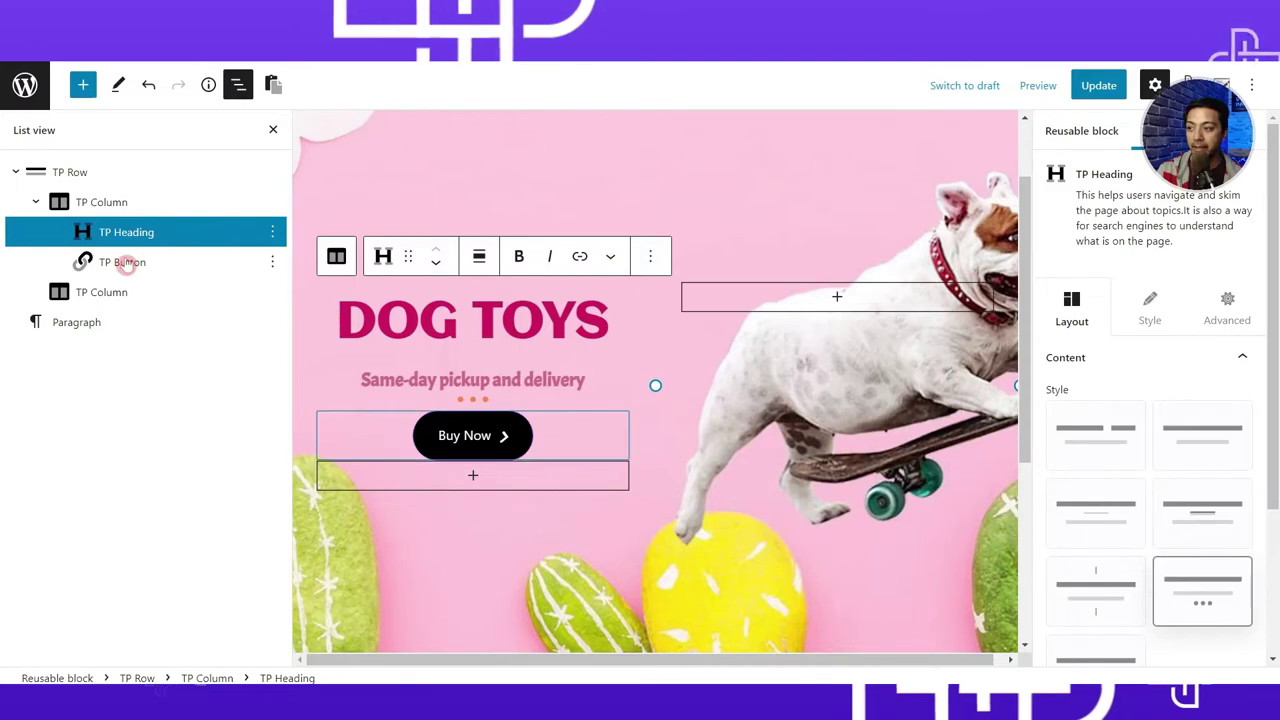
click(125, 261)
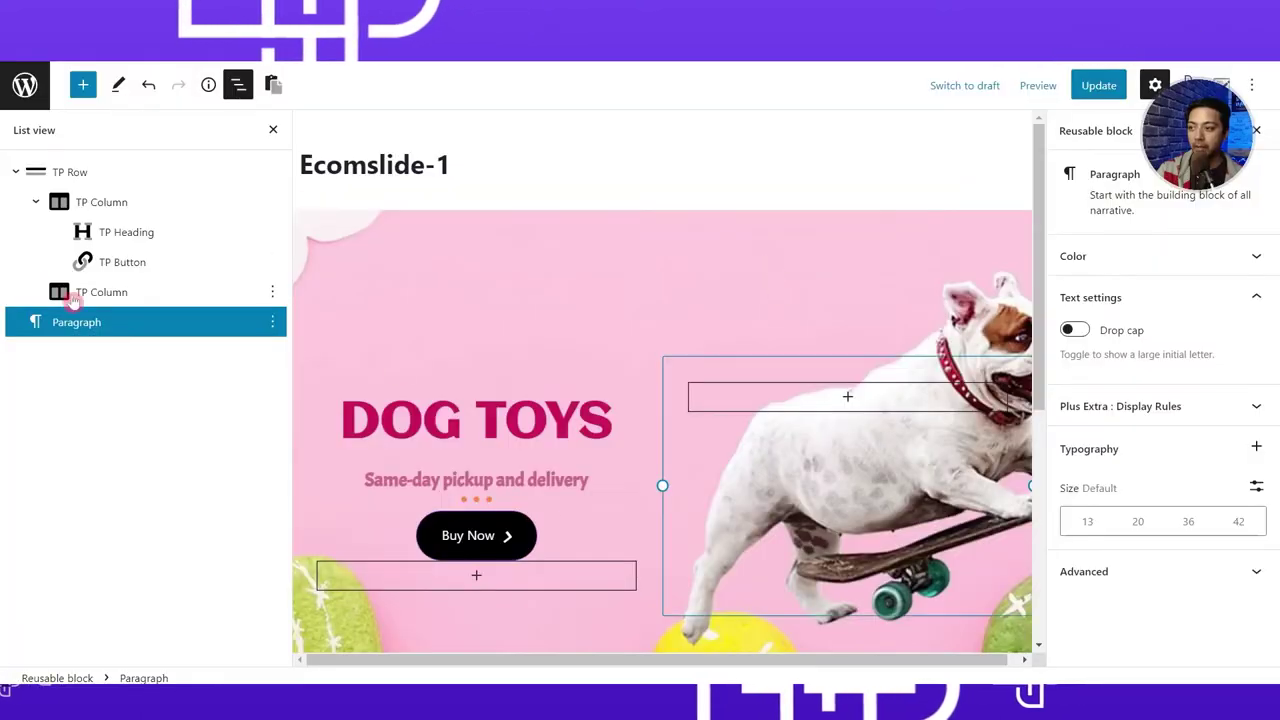
click(843, 420)
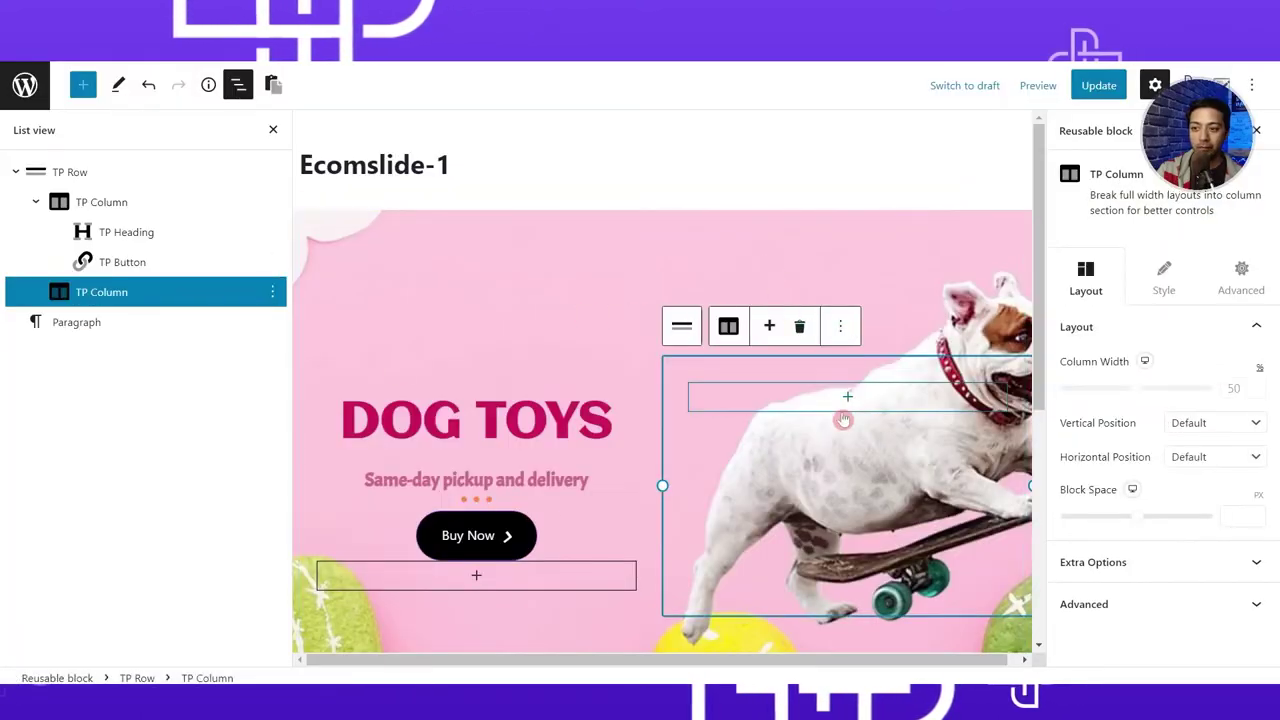
click(433, 258)
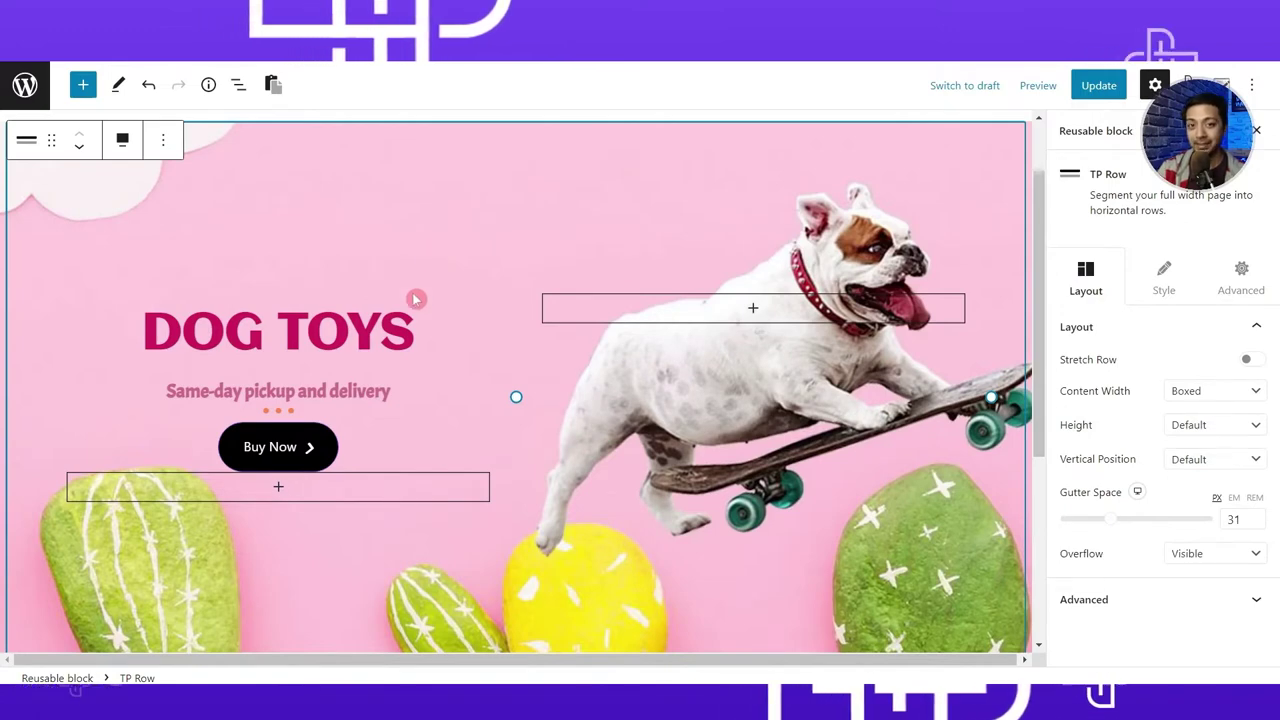
Insert a TP Row with two equal columns below the existing dog toys row and align it to full width.
scroll(406, 329, down, 4)
click(136, 363)
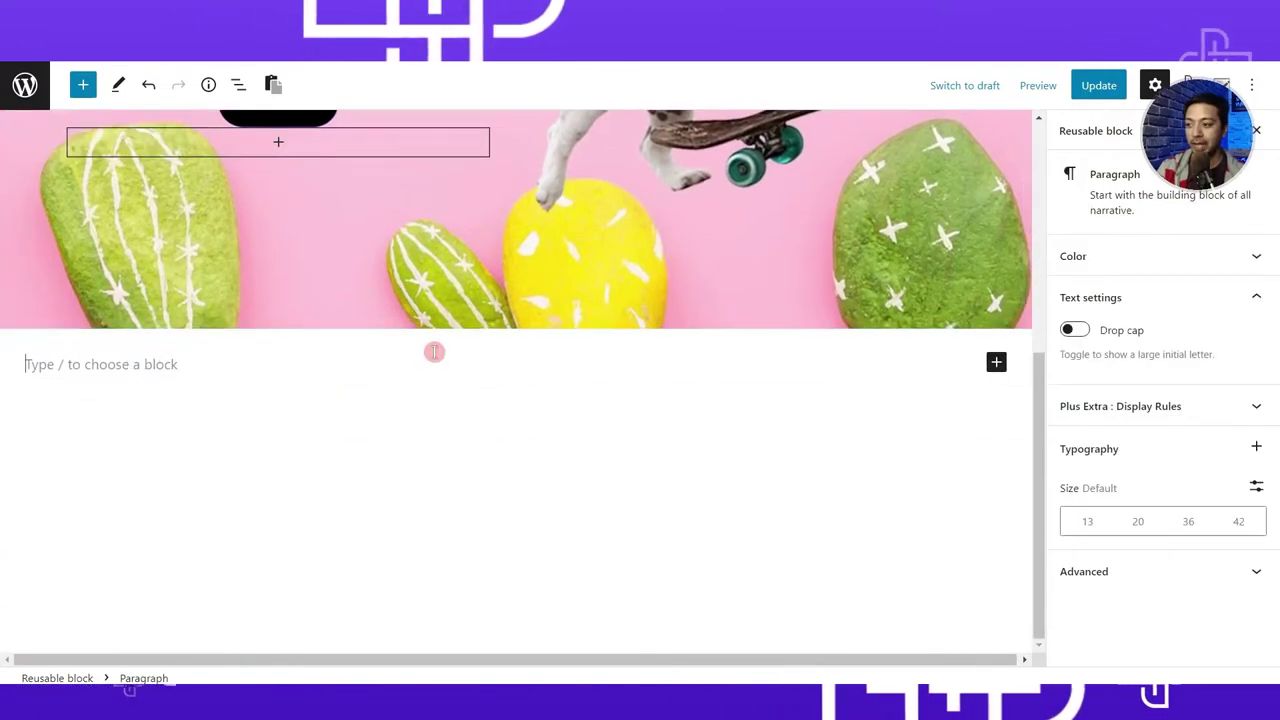
text(/tp)
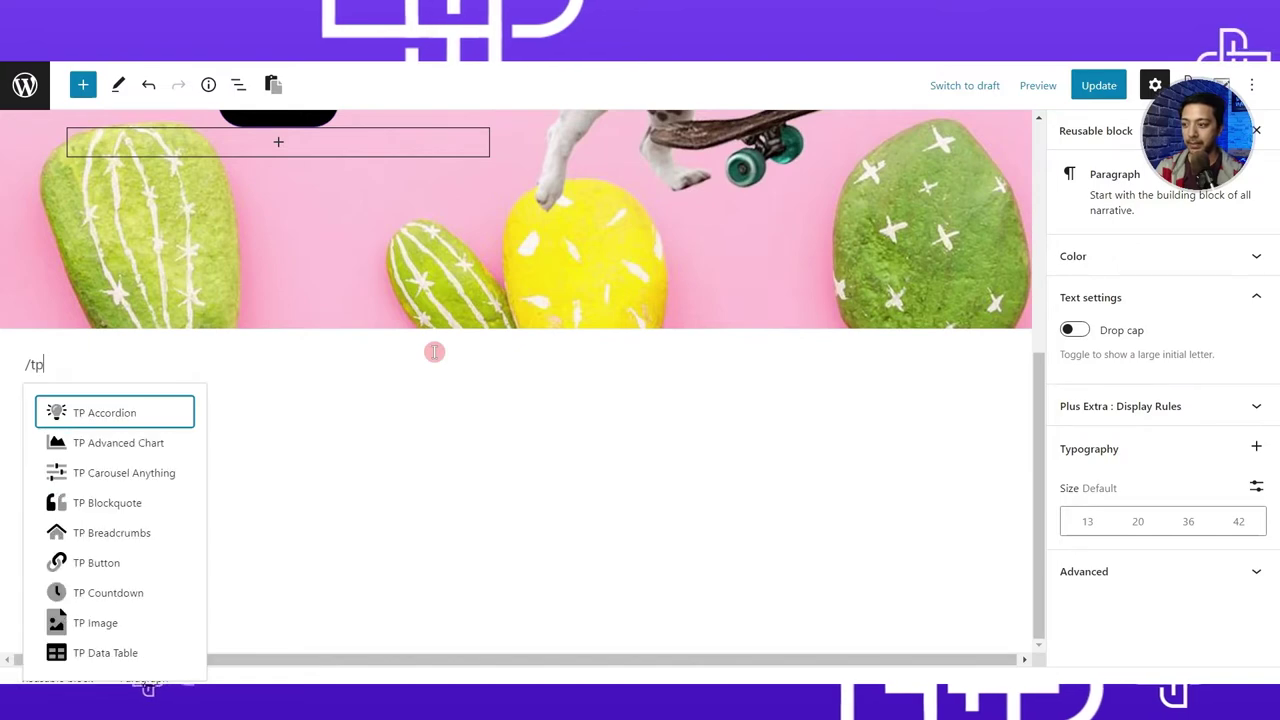
text( row)
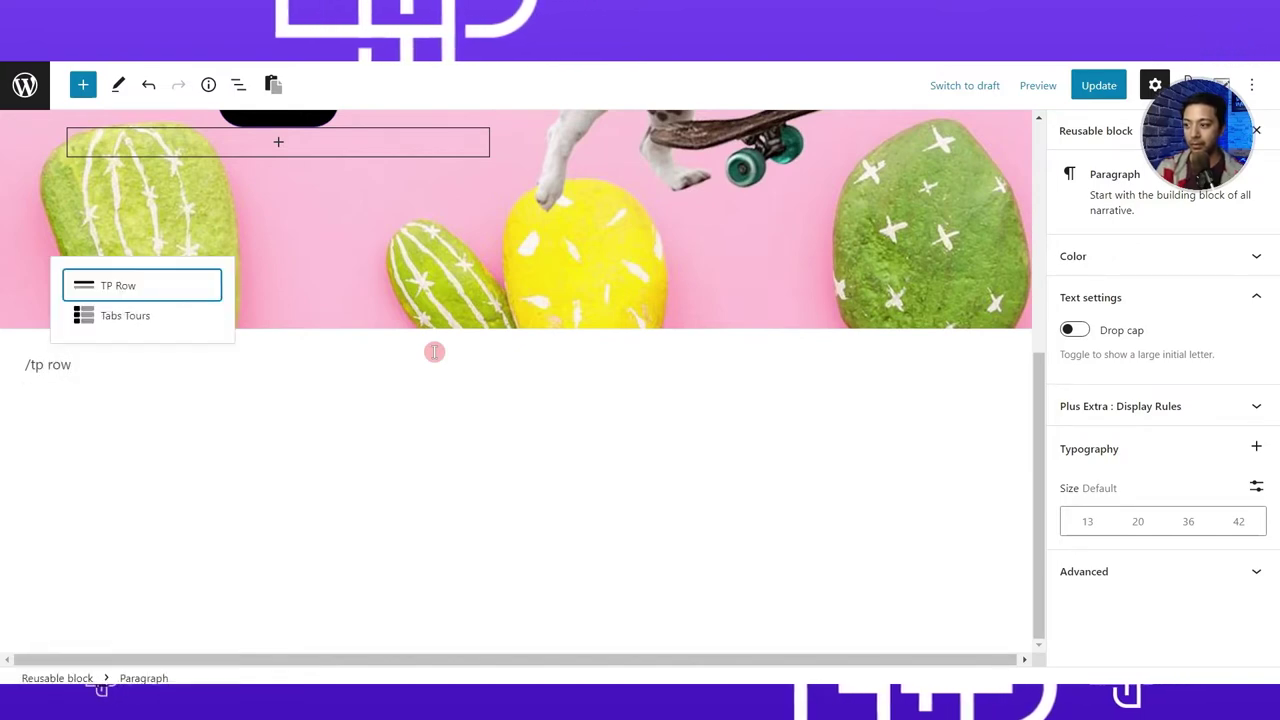
click(123, 289)
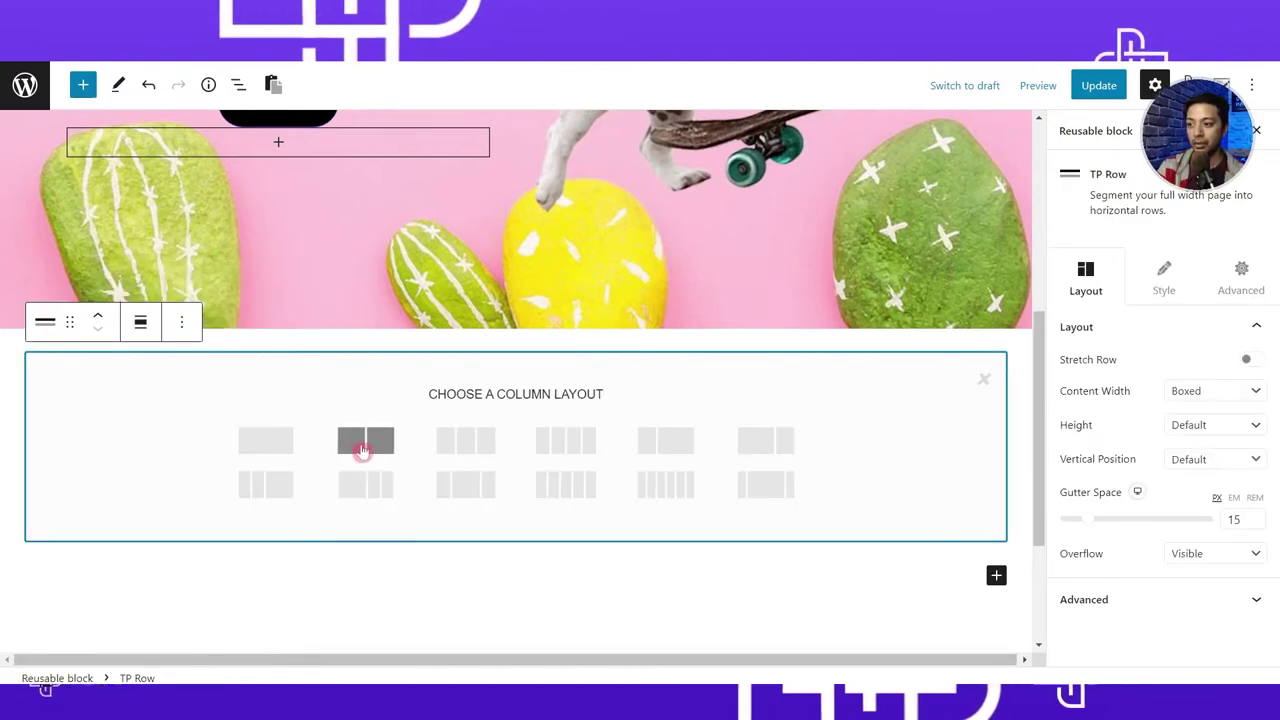
click(365, 450)
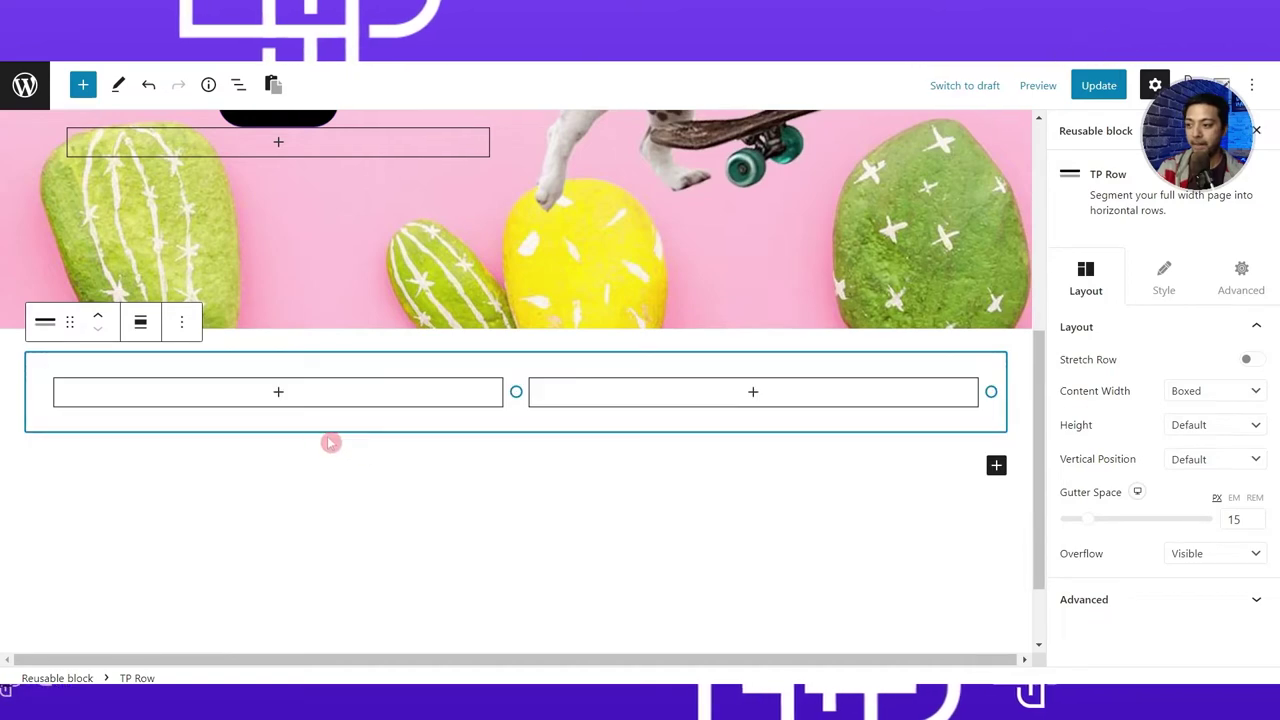
click(141, 324)
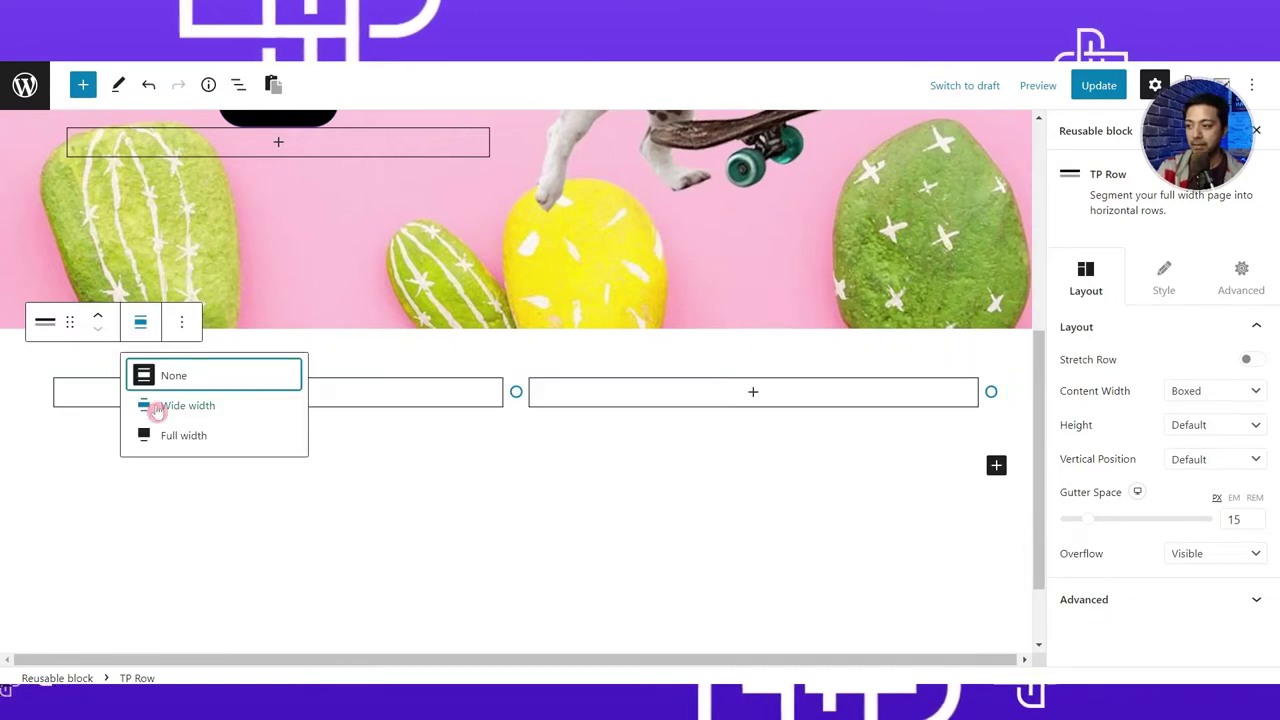
click(188, 438)
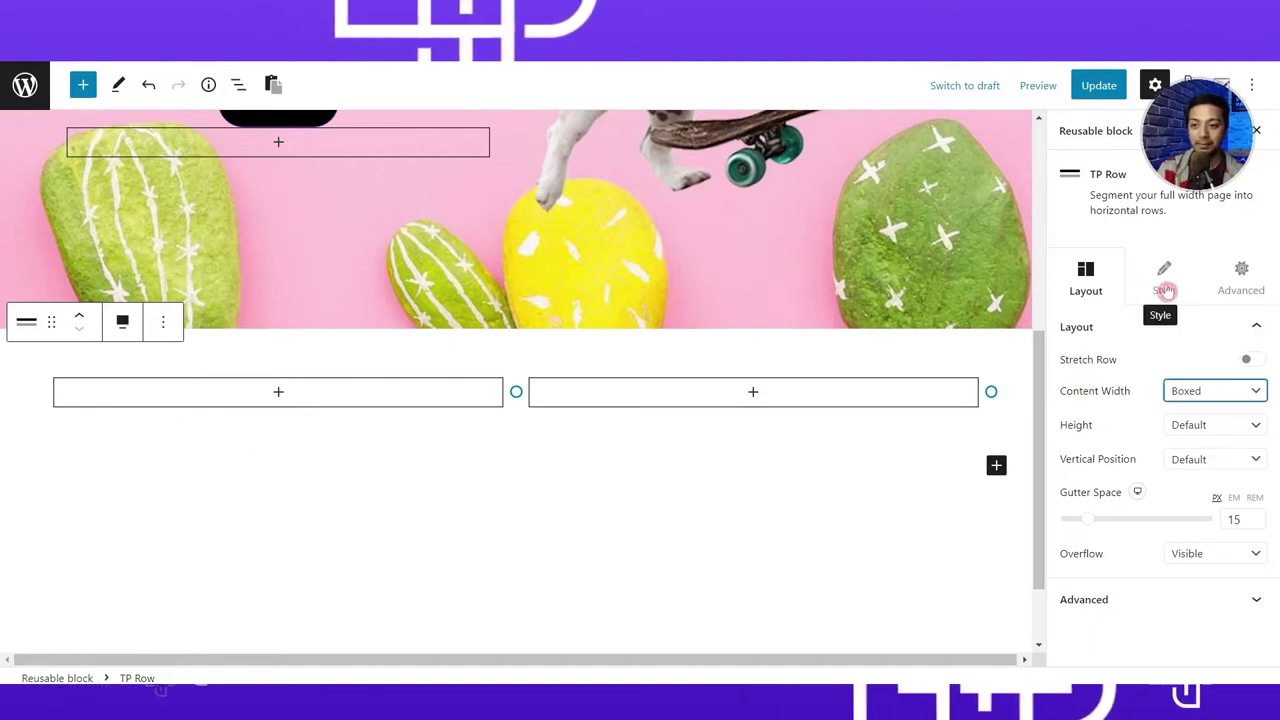
Set the new TP Row's background to the image Slider-16.jpg from the media library.
click(1165, 289)
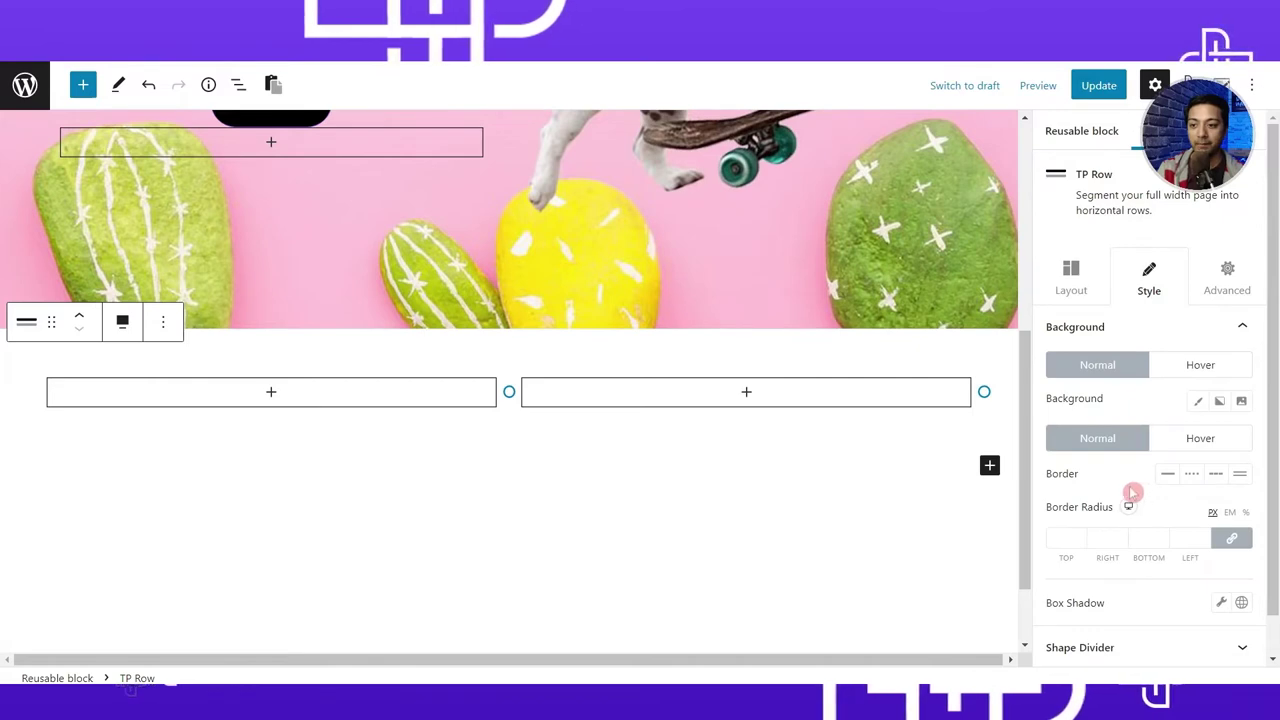
click(1241, 401)
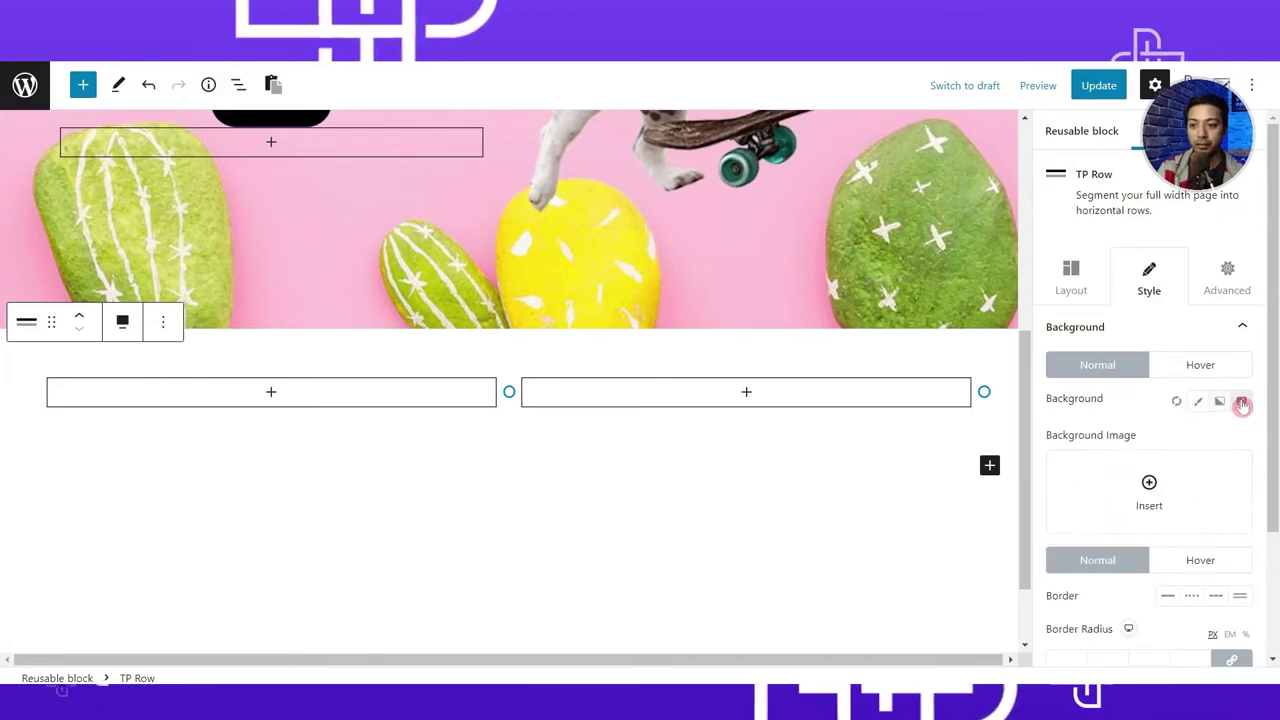
click(1151, 485)
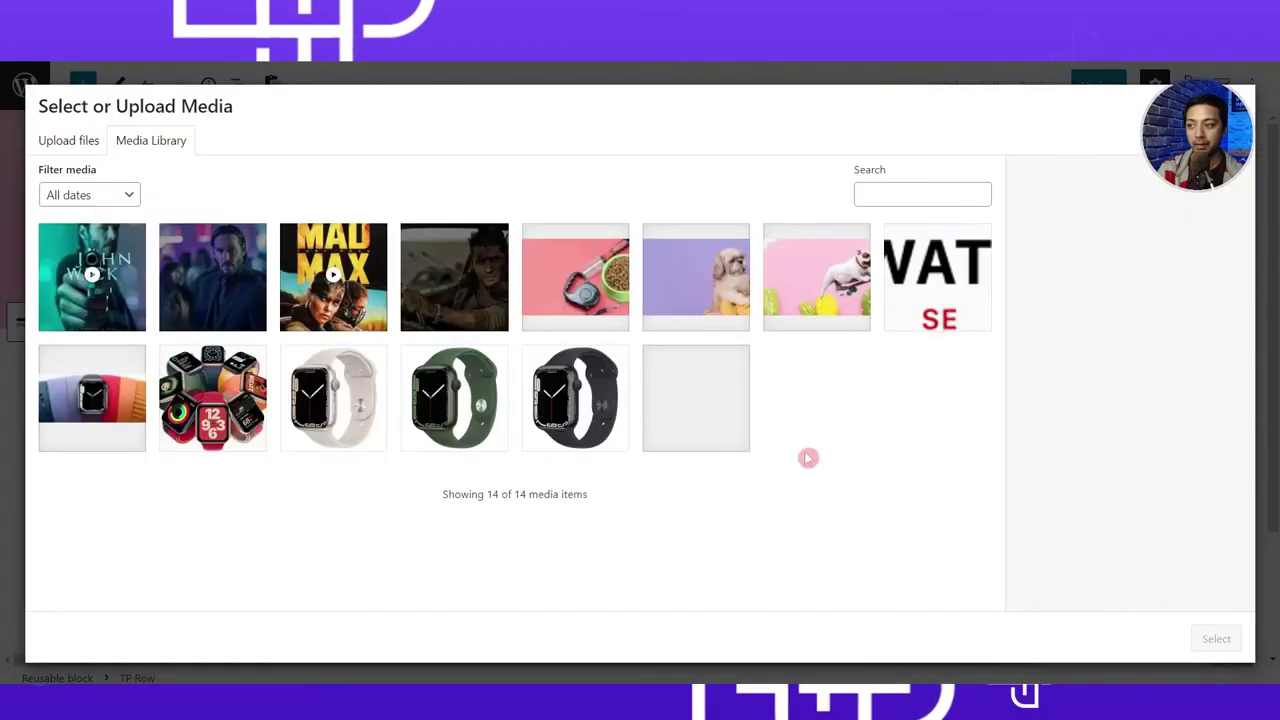
click(817, 280)
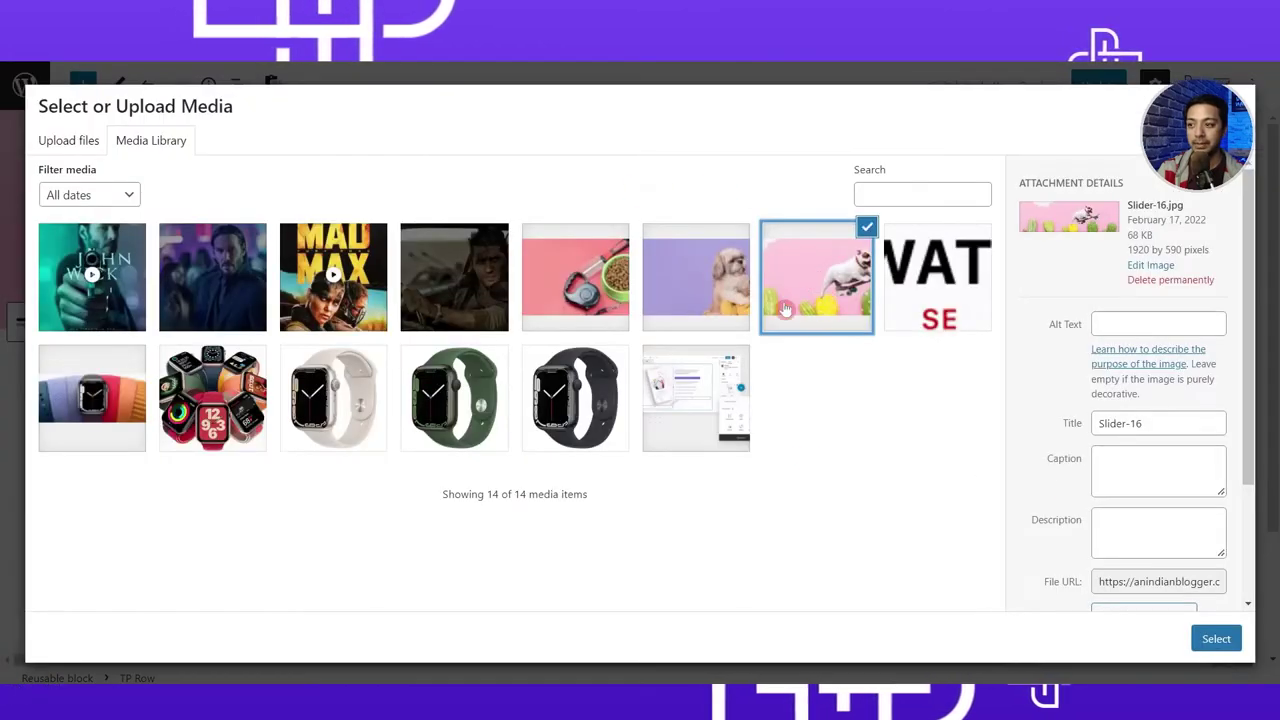
click(1216, 639)
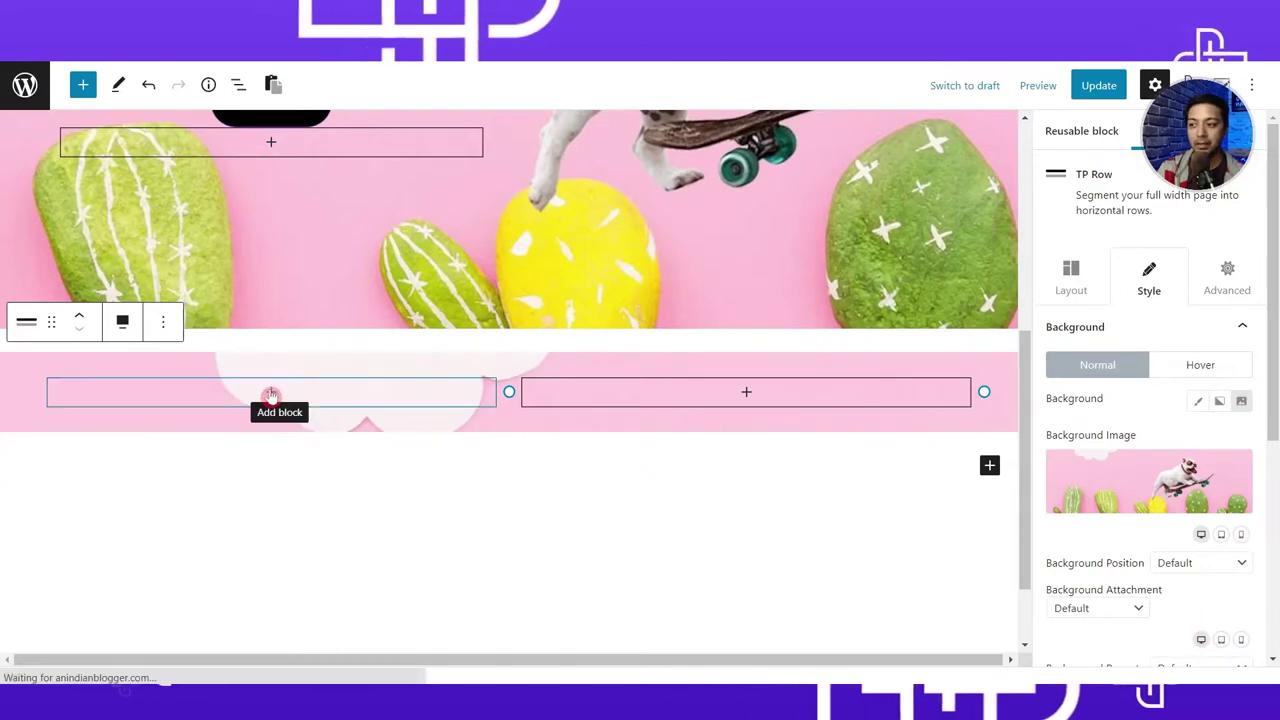
Search for "head" and insert a TP Heading block in the new row's first column.
click(271, 395)
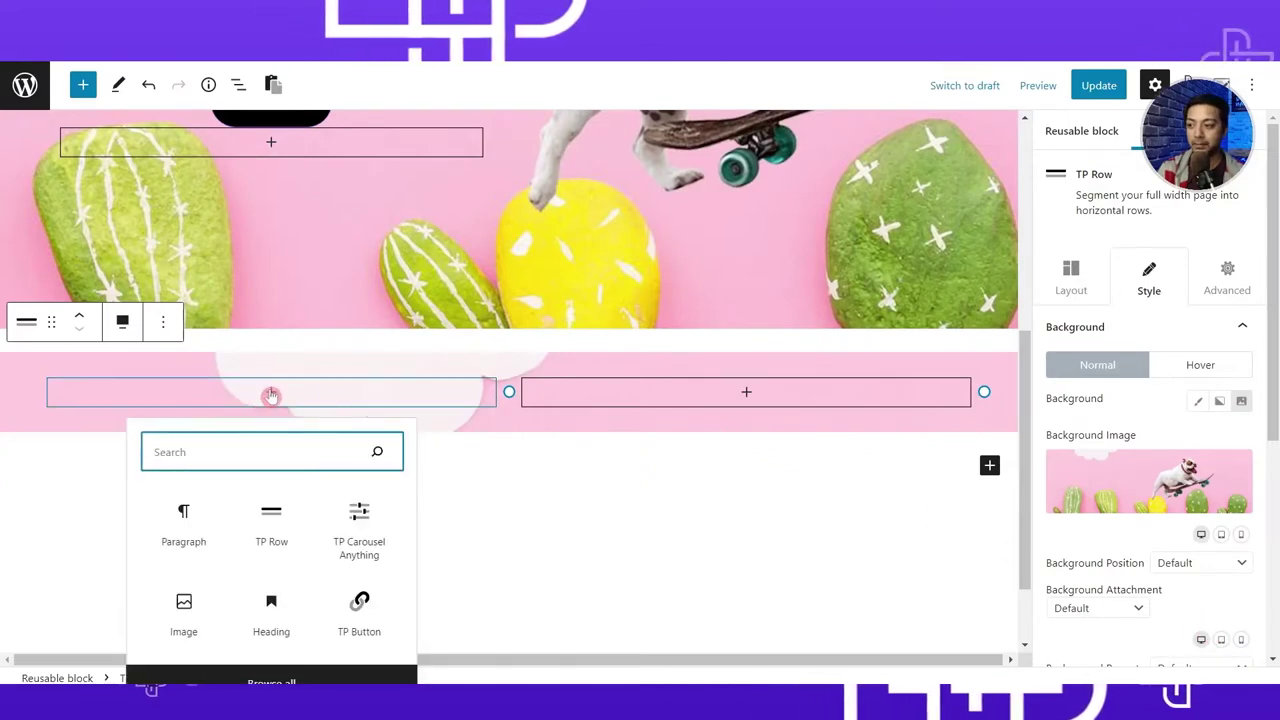
text(head)
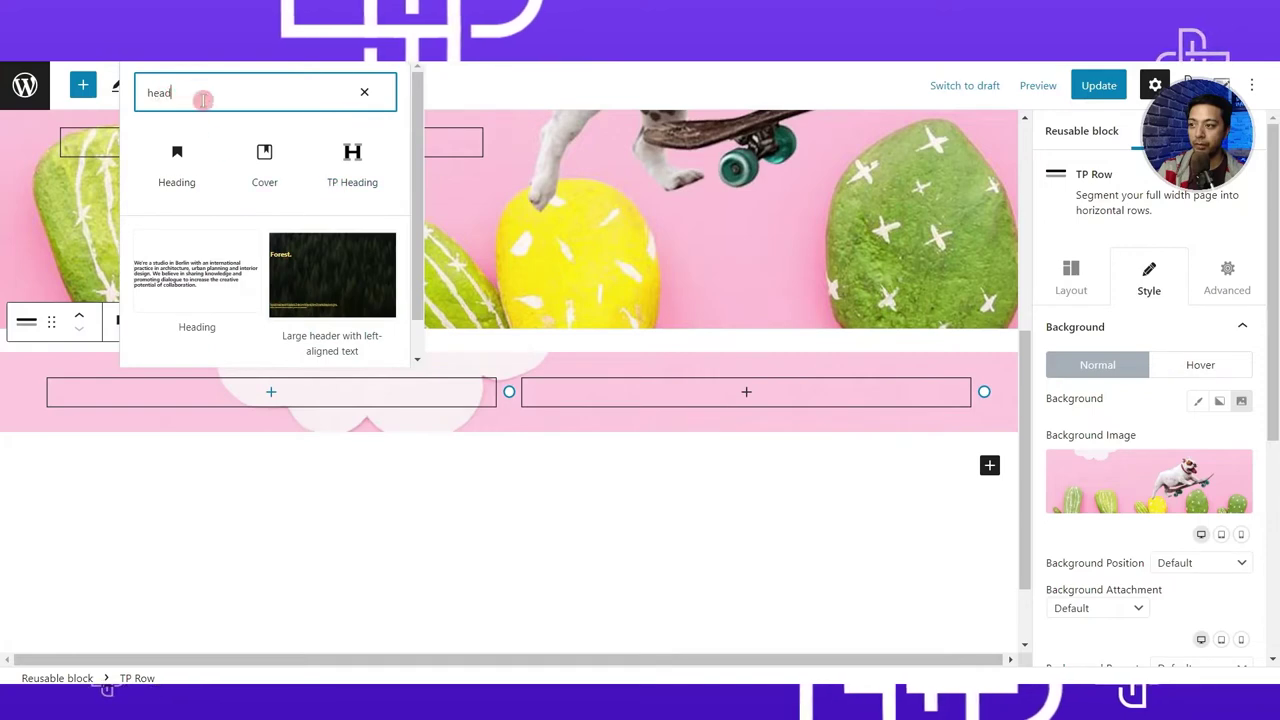
click(355, 166)
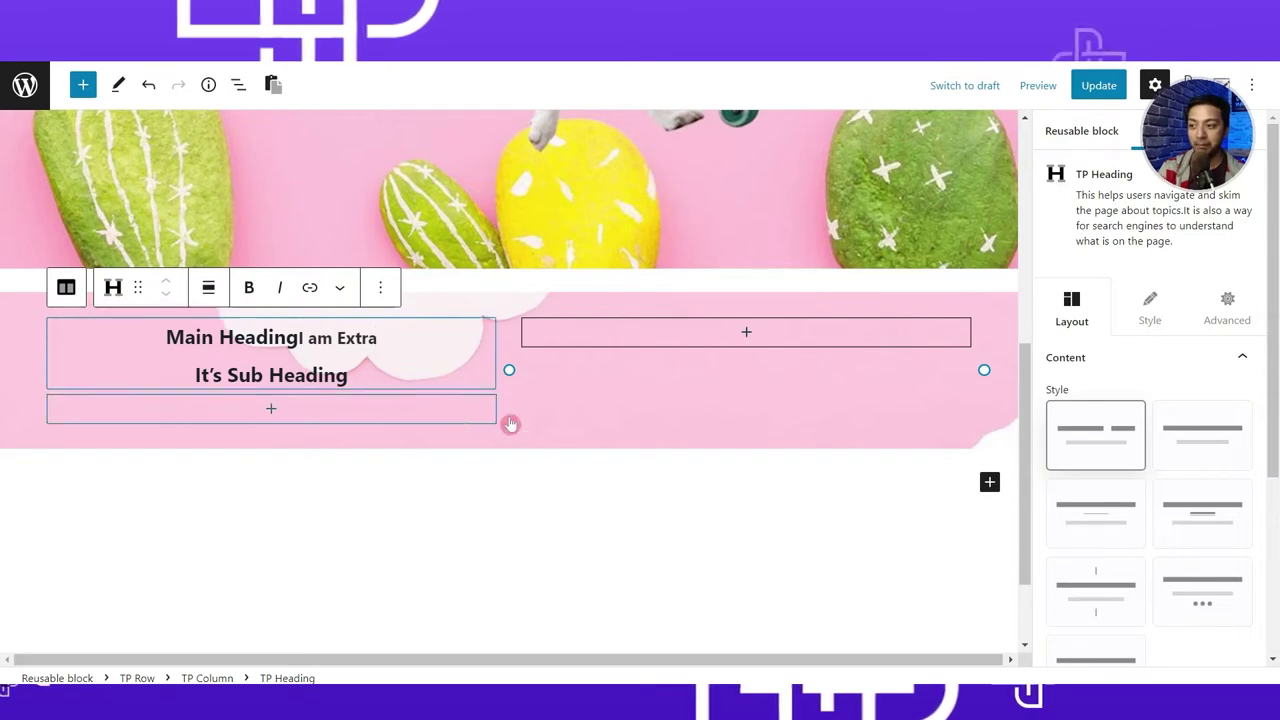
Try out several styles on the TP Heading and return to the Modern style.
click(1080, 416)
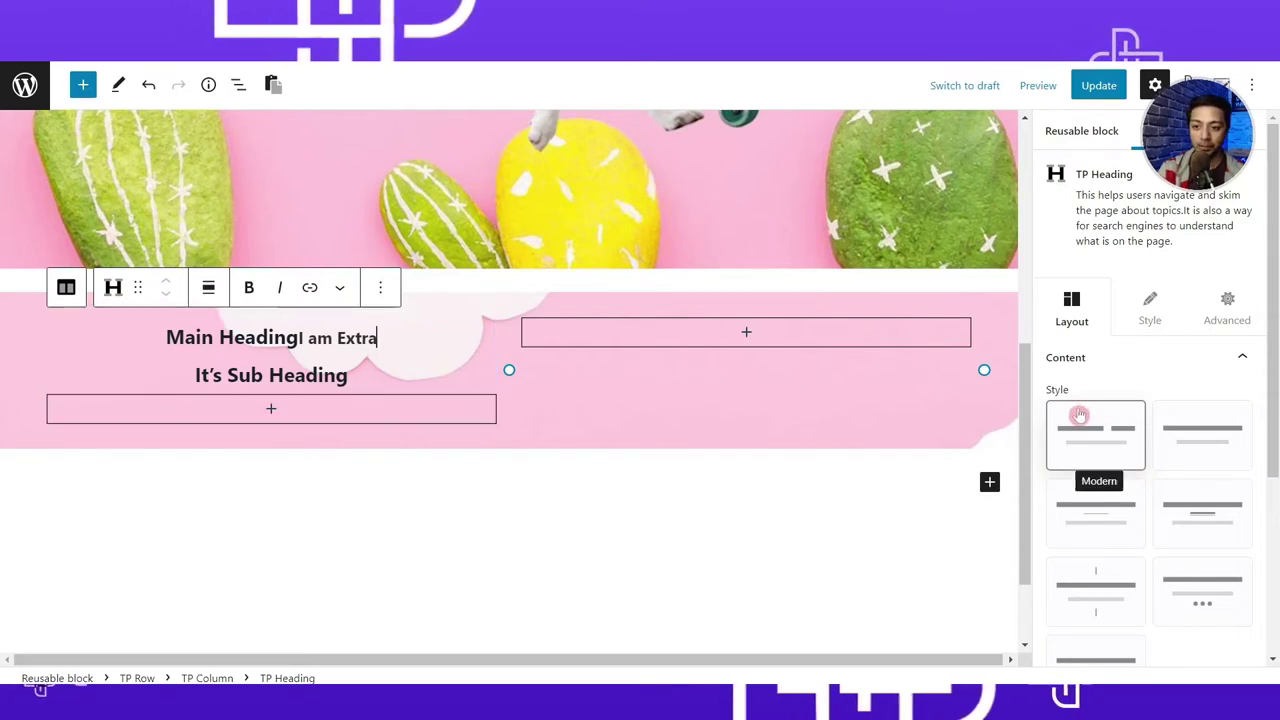
click(1182, 525)
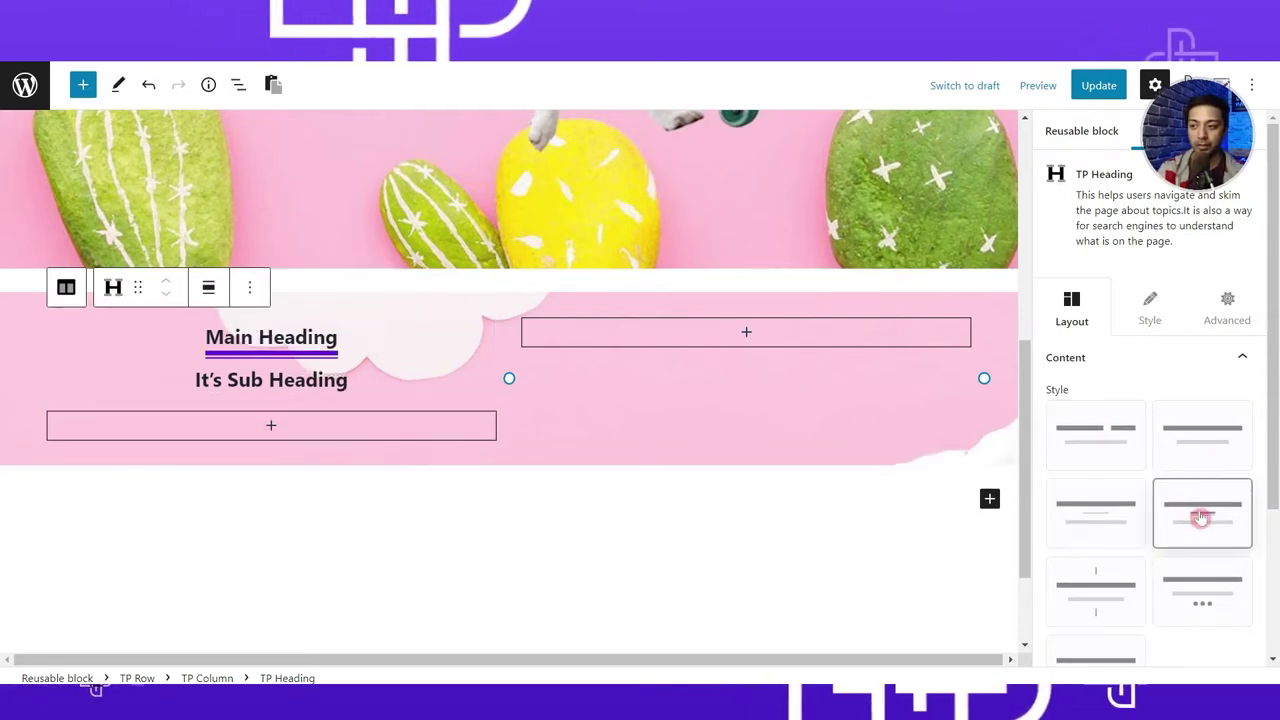
click(1093, 519)
click(1091, 435)
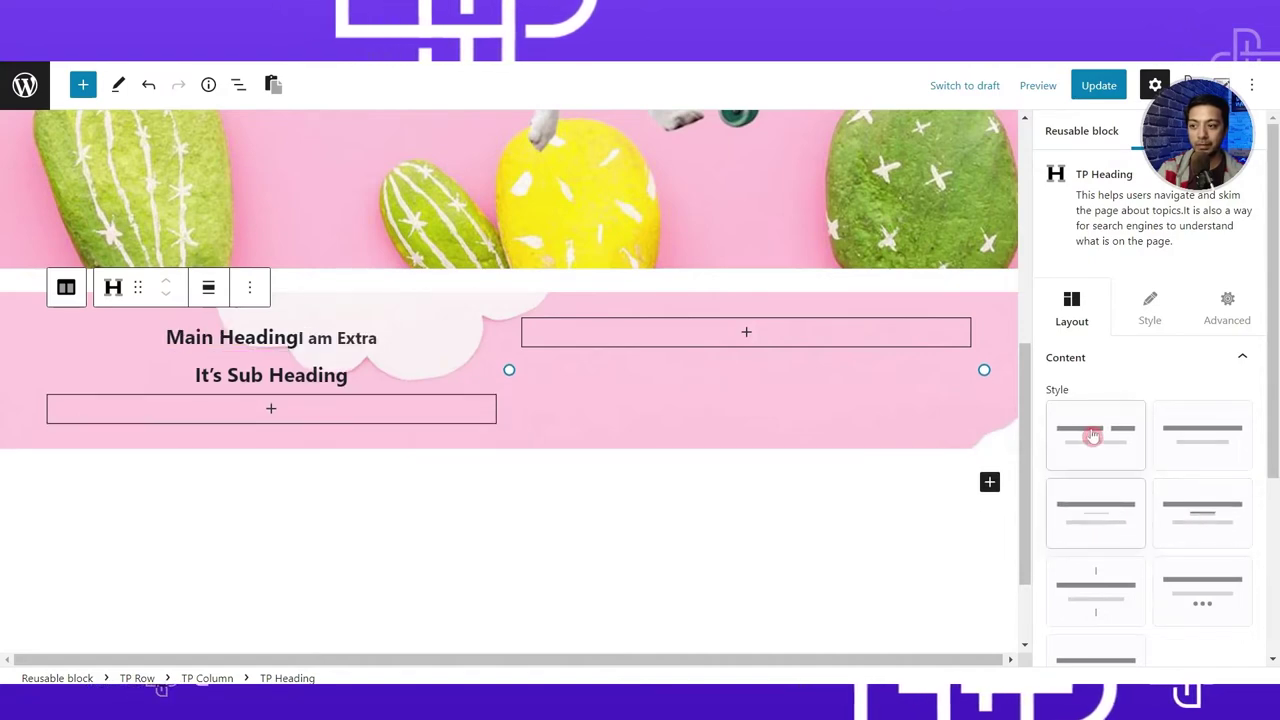
click(1213, 435)
click(1097, 434)
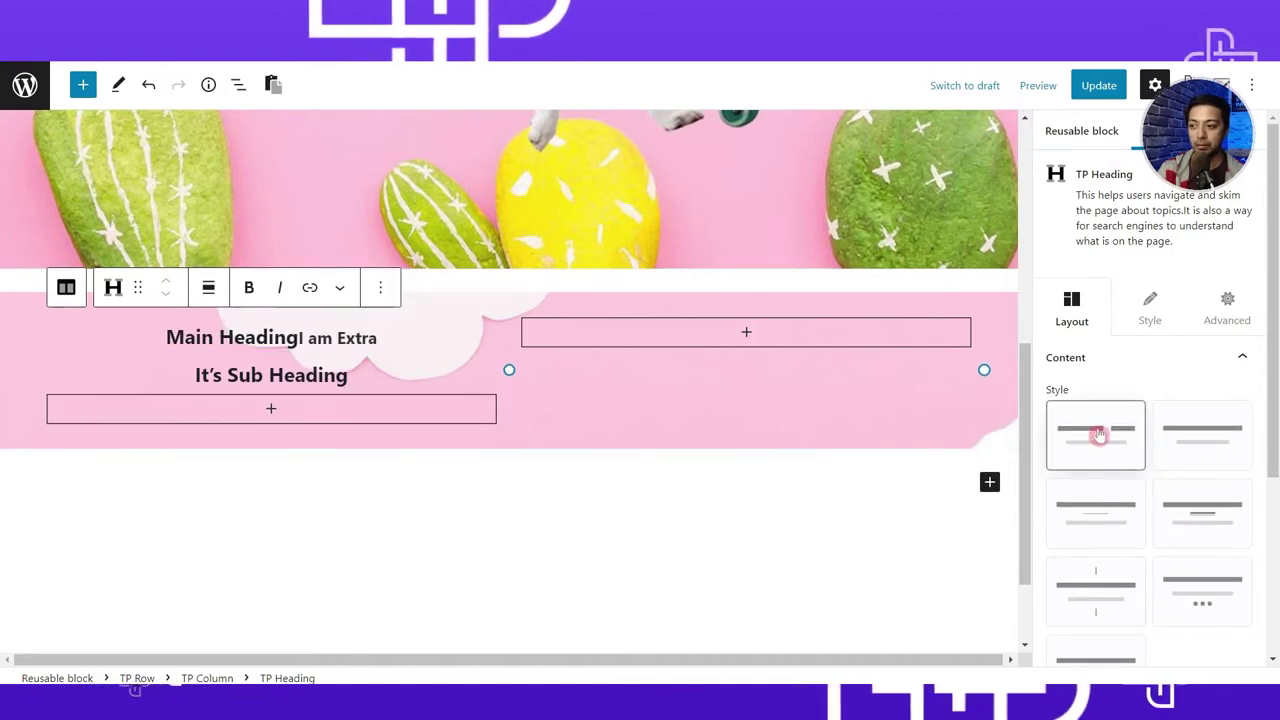
Apply the heading style with a thin separator between title and sub title, and change the main title to "DOG TOYS".
click(1100, 515)
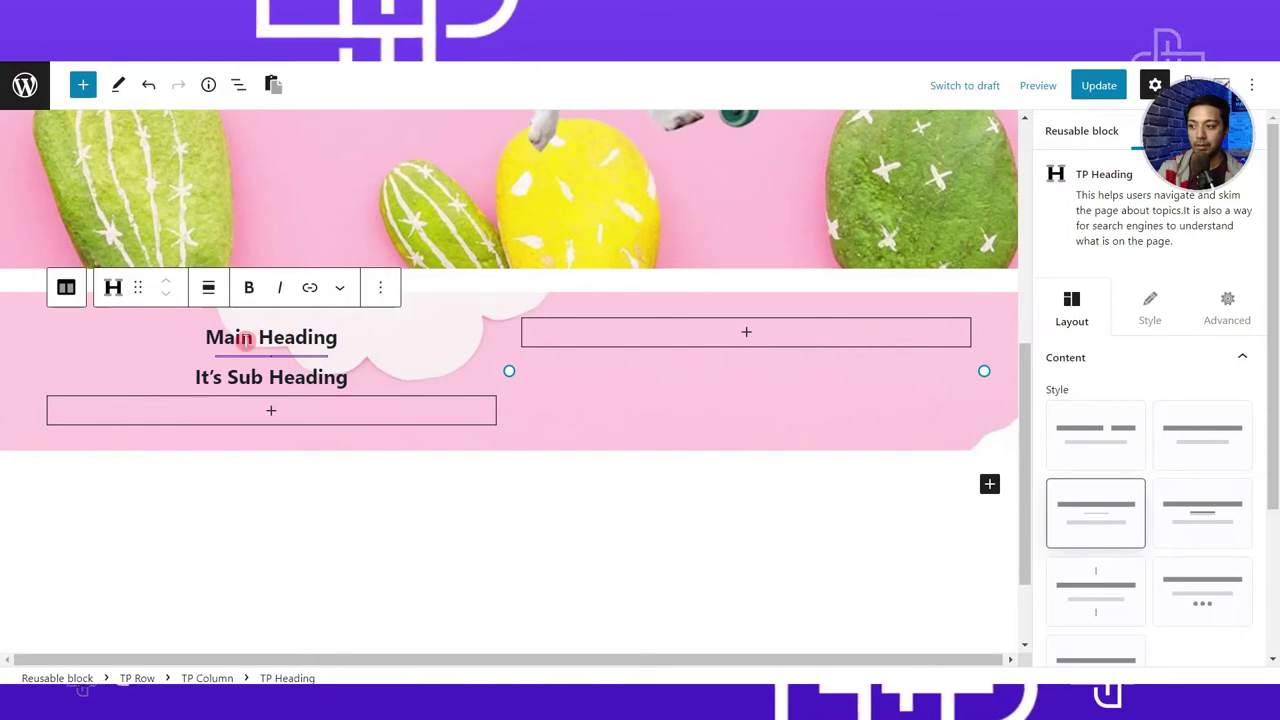
triple_click(242, 339)
text(DOG)
scroll(469, 334, down, 2)
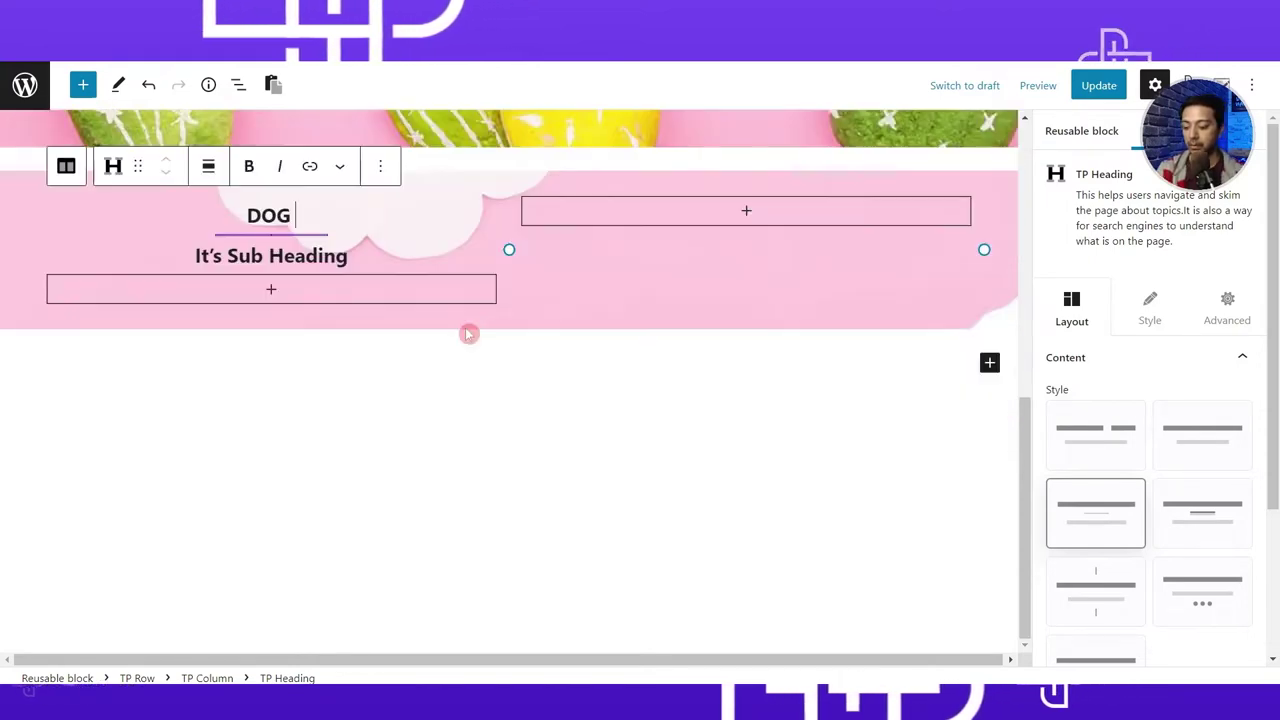
text(TOYS)
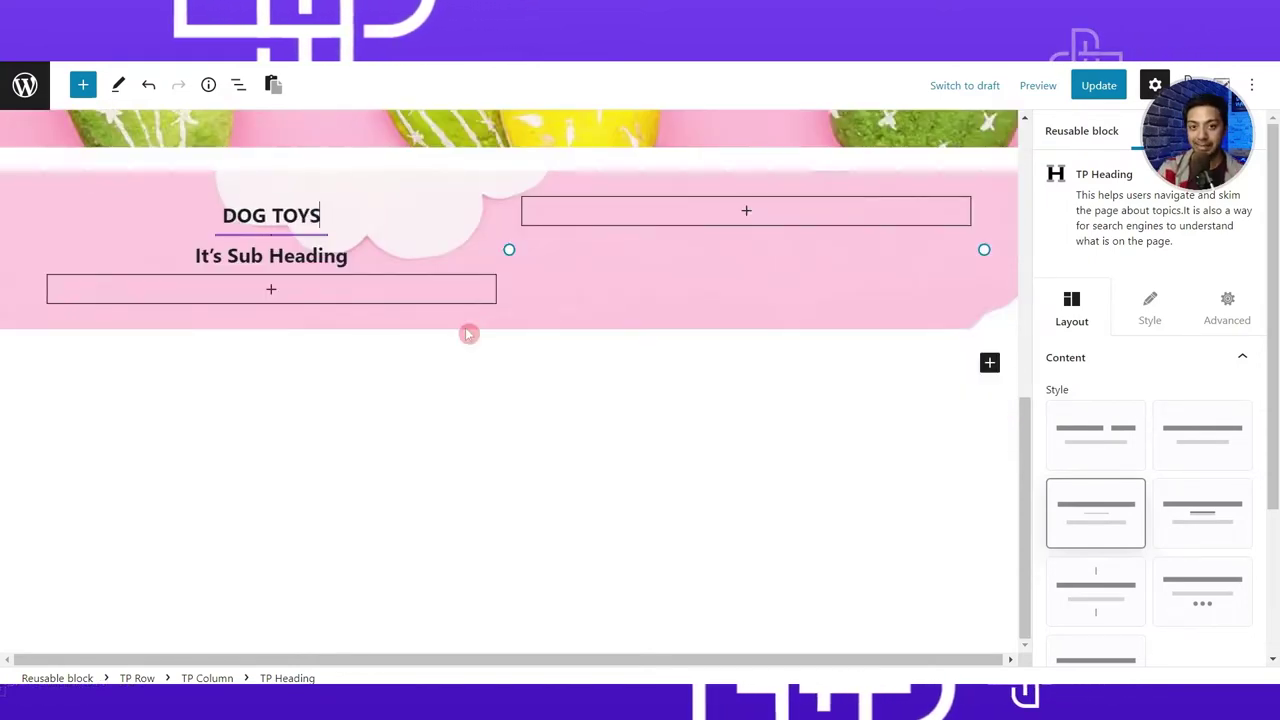
Replace the heading's sub title text with "Same day sipping and Delivery".
triple_click(400, 262)
scroll(400, 274, up, 2)
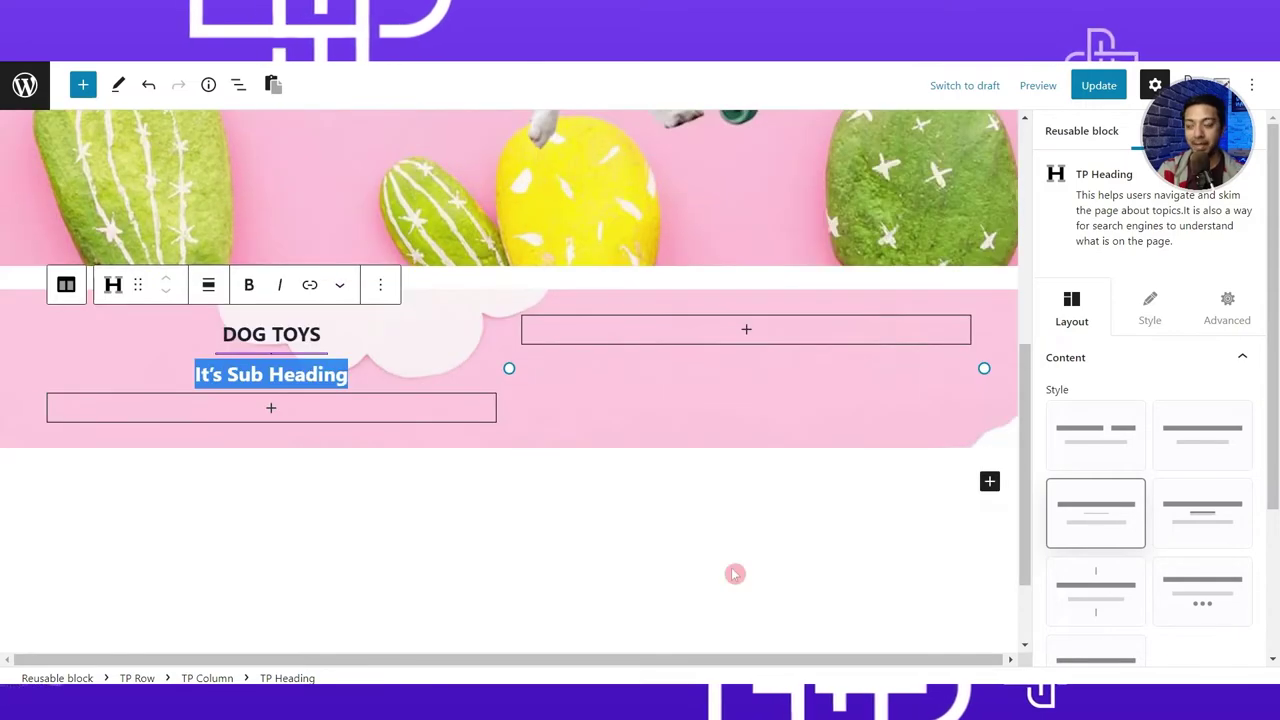
text(Same day s)
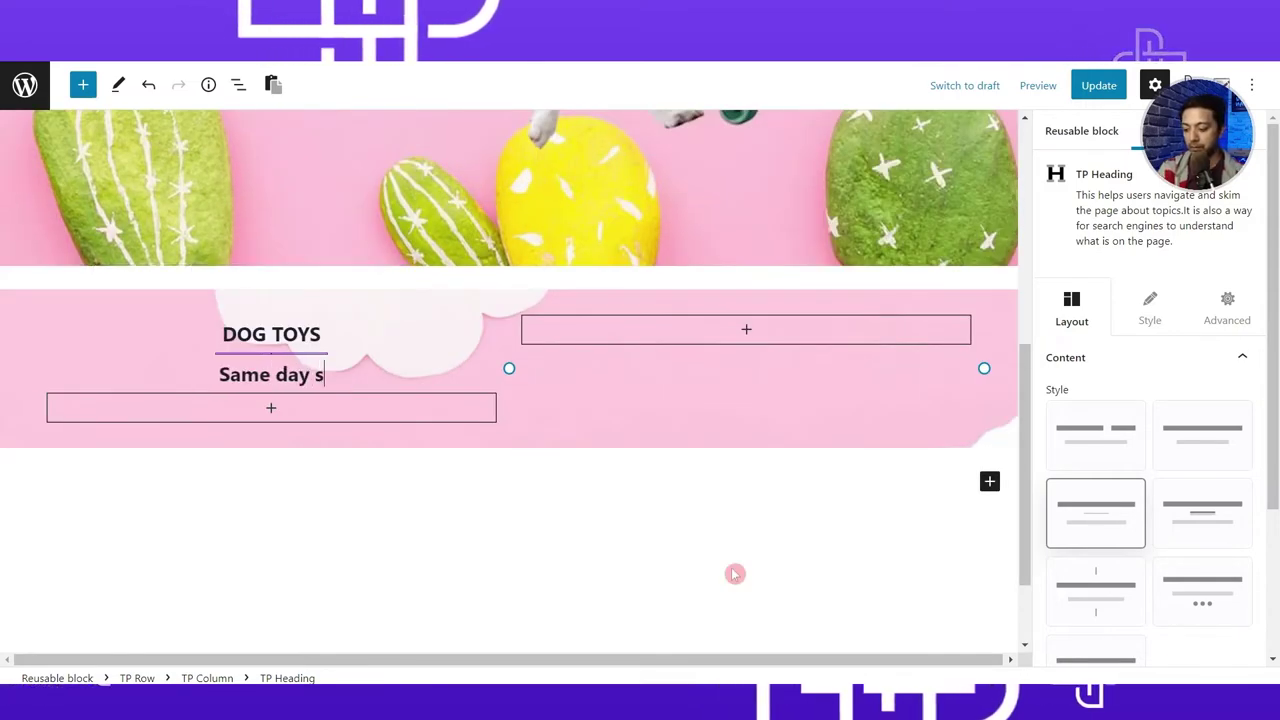
text(ipping and Delivery)
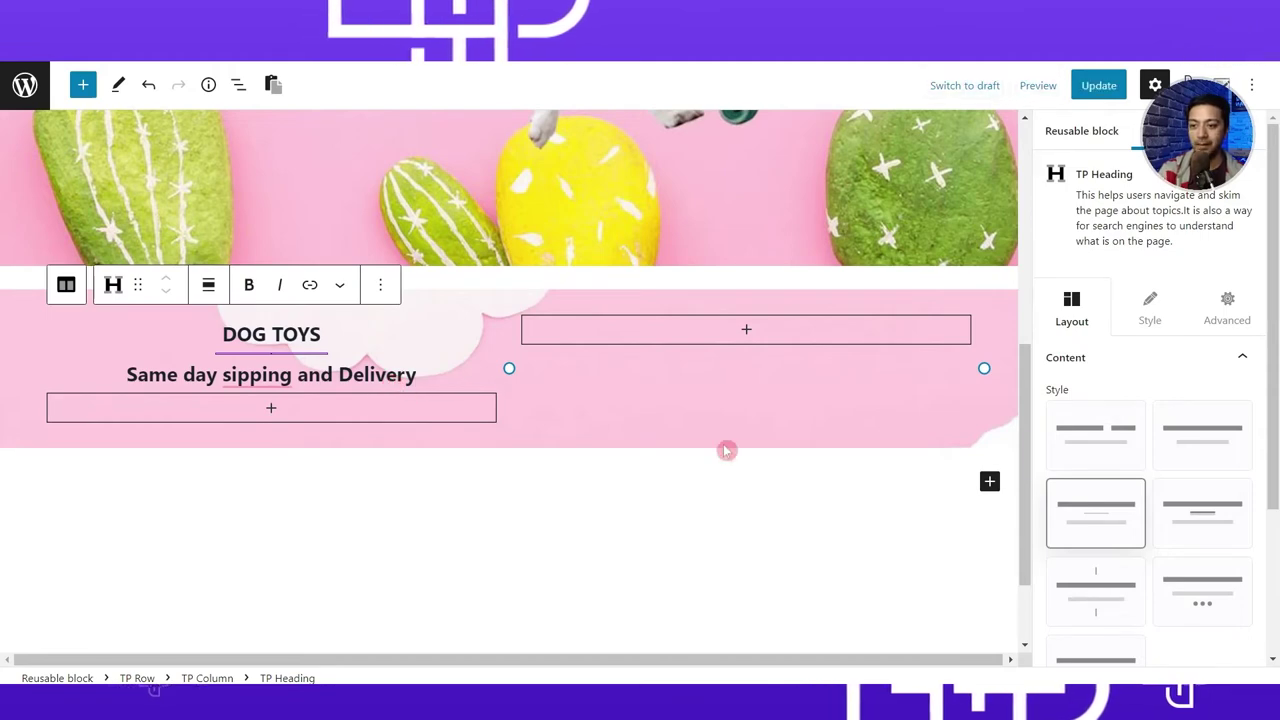
Try the left and right alignments on the heading and return it to centered.
scroll(1064, 566, down, 4)
click(1062, 563)
click(1096, 564)
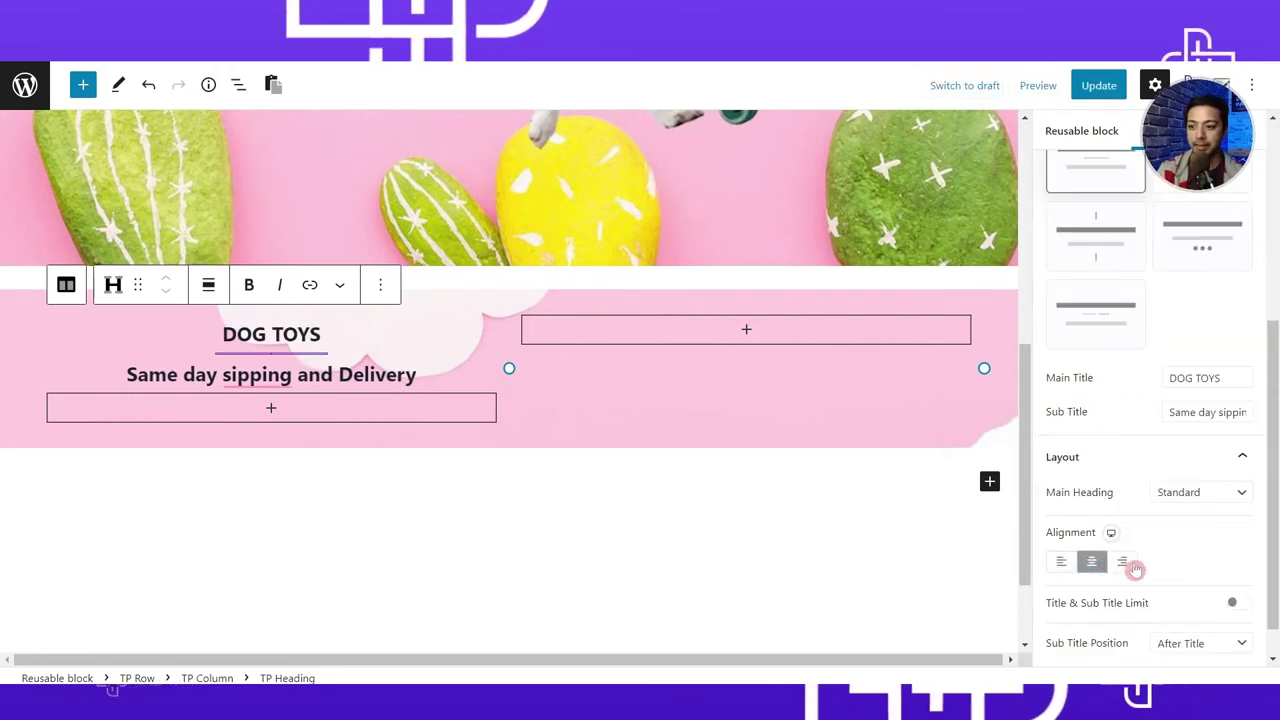
click(1123, 563)
click(1060, 563)
click(1091, 566)
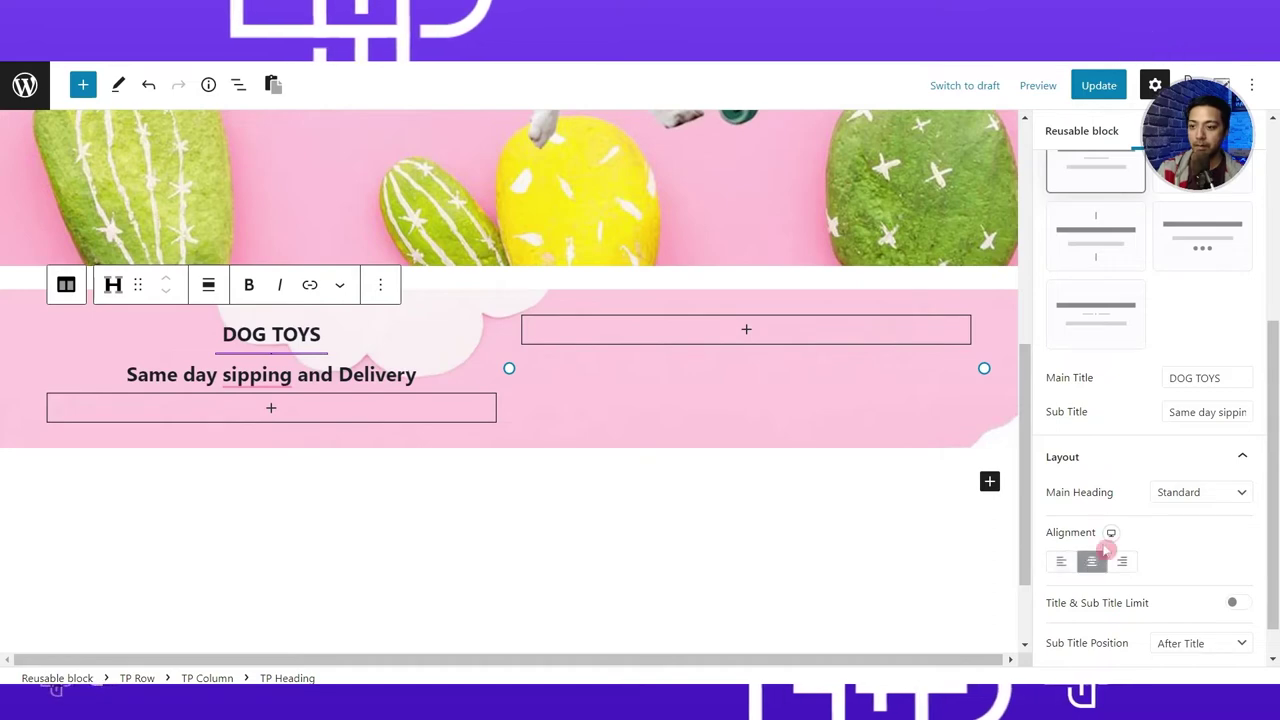
Set the font size of the DOG TOYS main title to 50 px.
scroll(1110, 500, up, 5)
click(1145, 320)
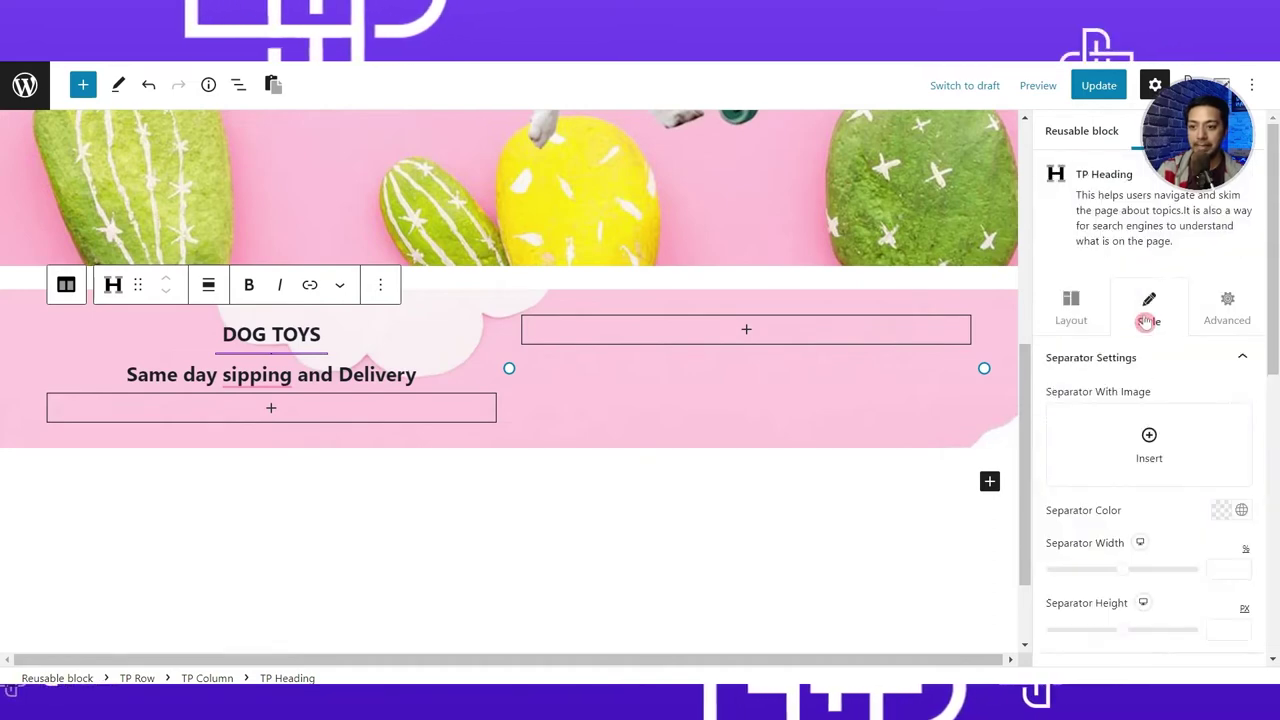
scroll(1170, 480, down, 3)
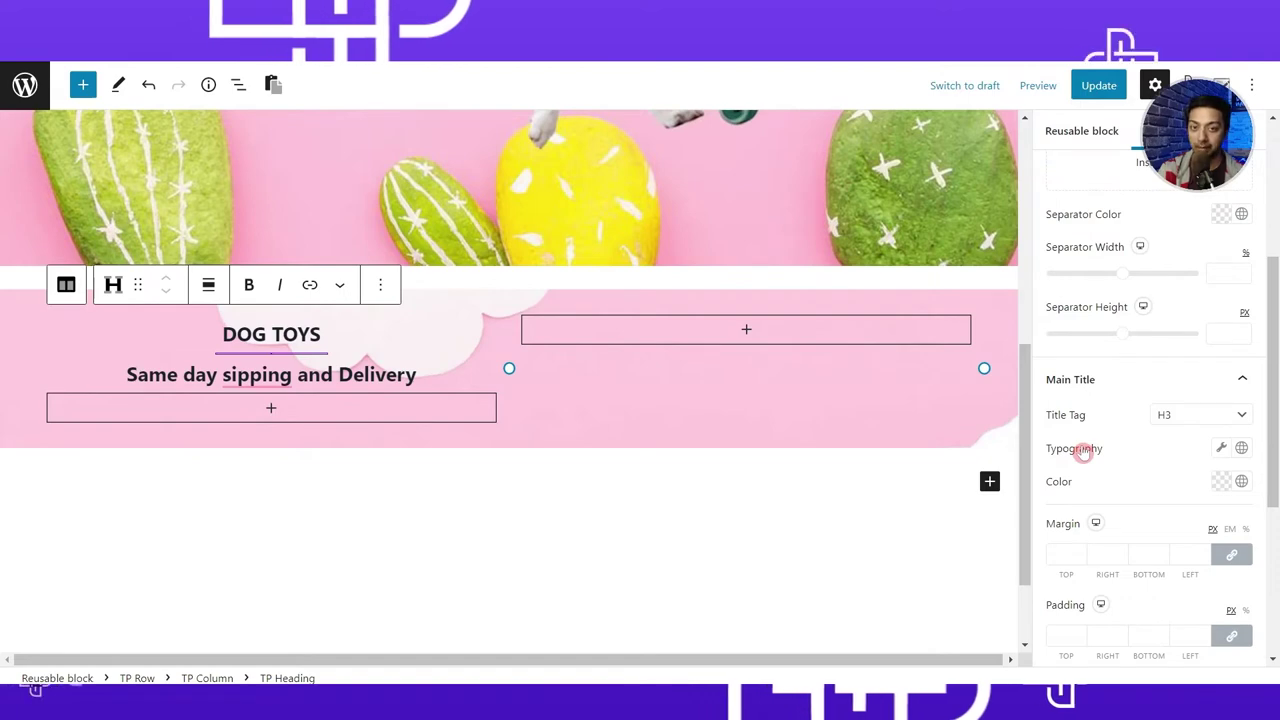
click(1078, 450)
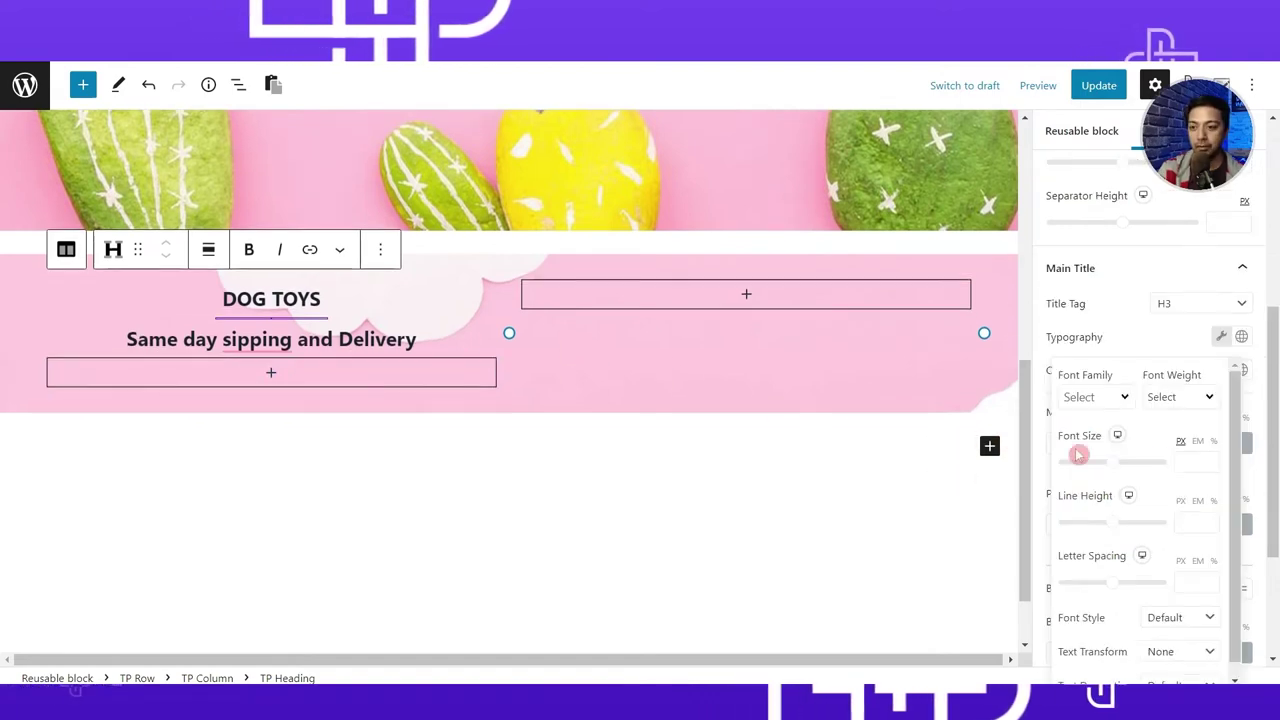
click(1187, 461)
text(40)
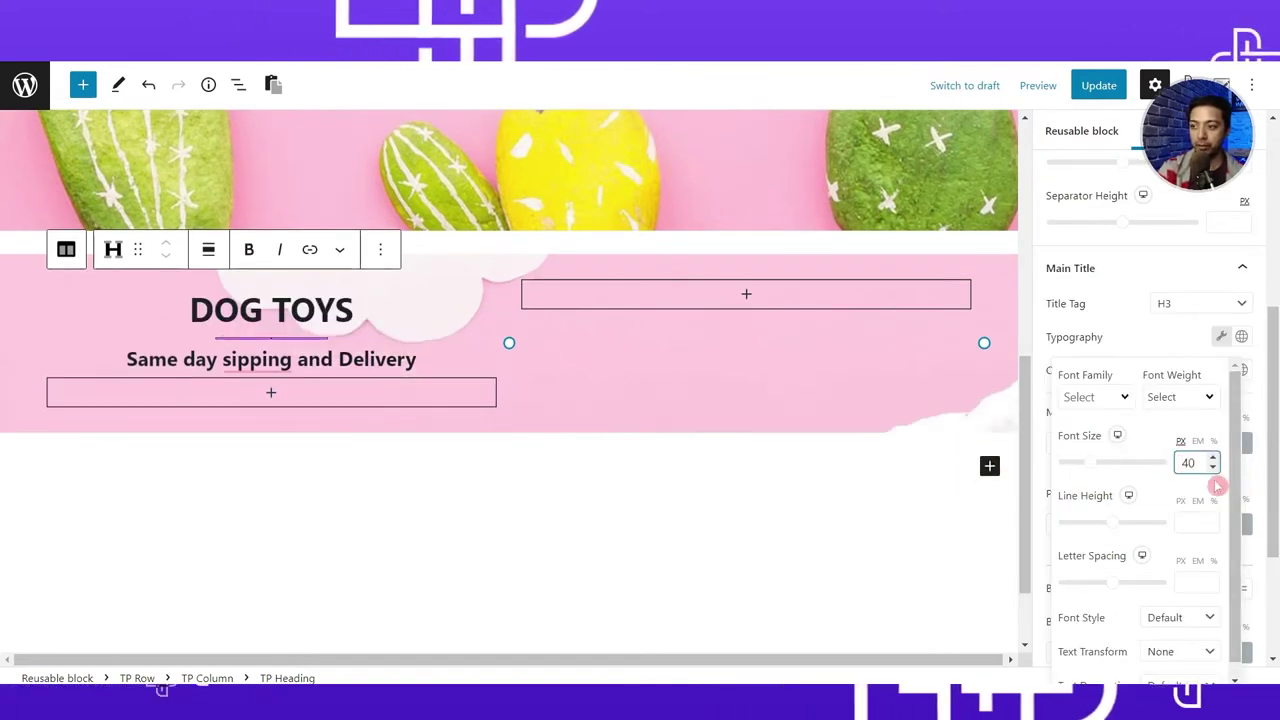
key(ctrl+a)
text(50)
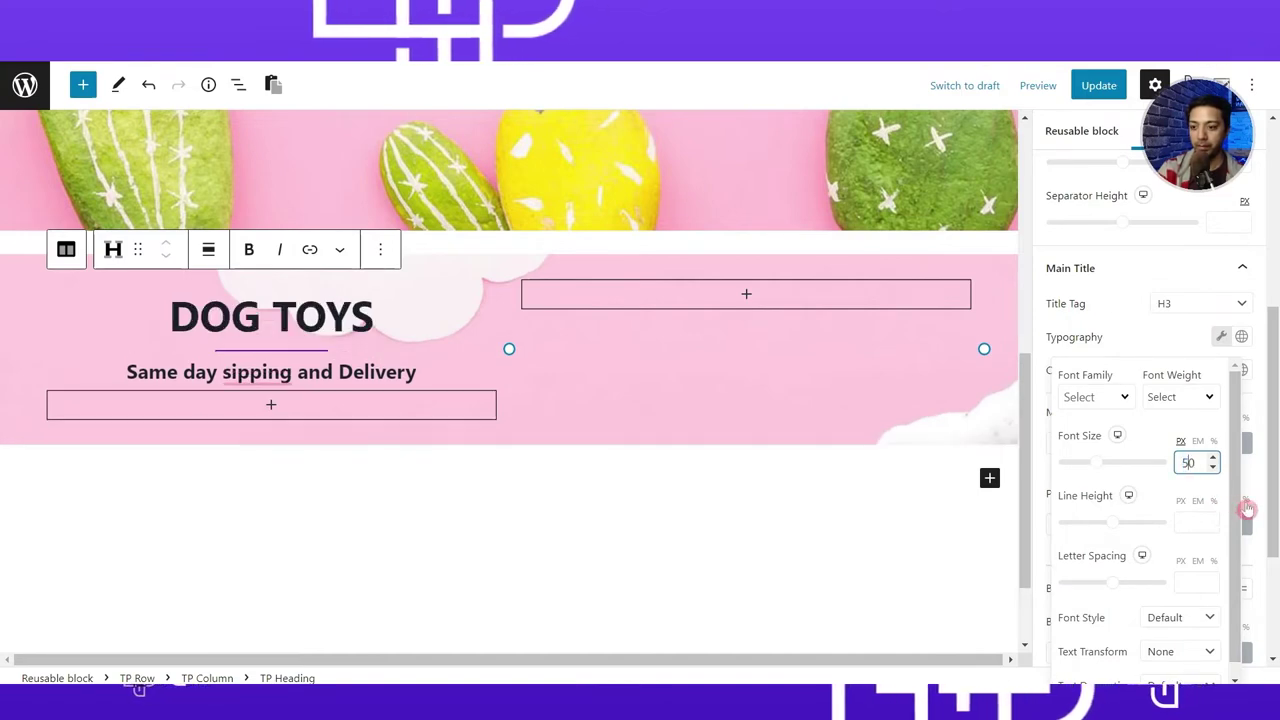
click(1237, 385)
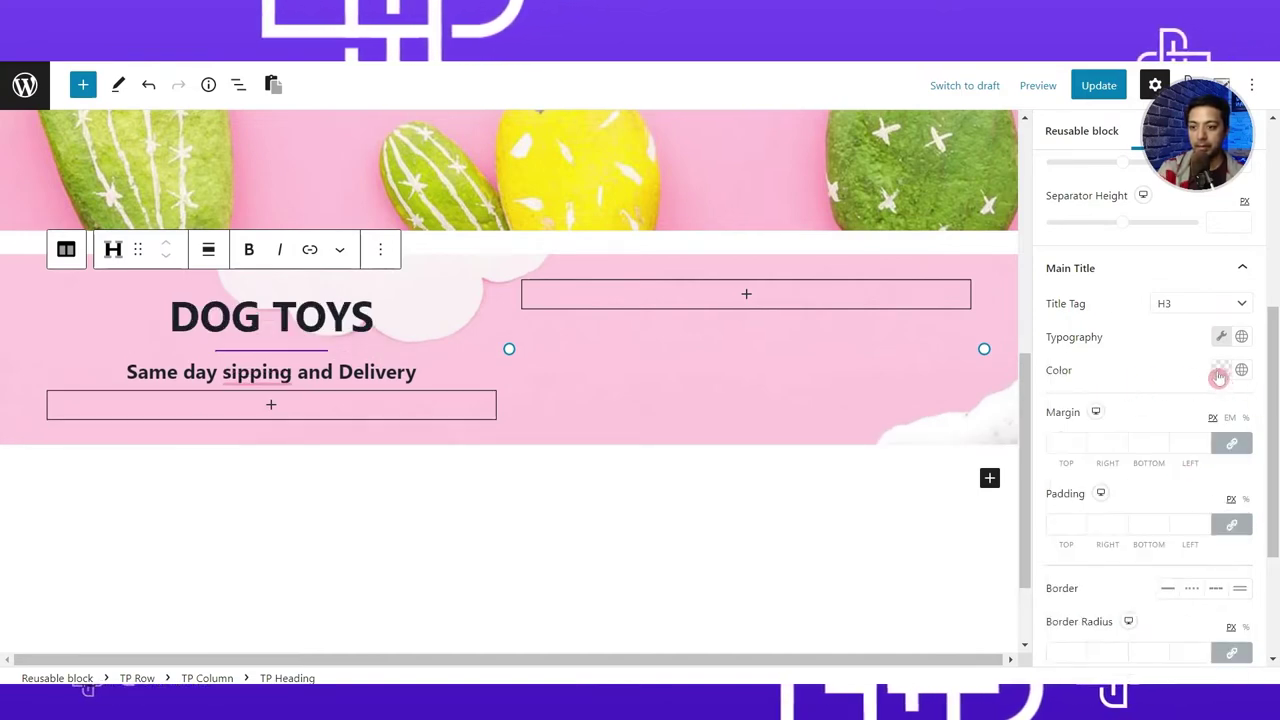
Give the DOG TOYS main title a crimson pink text color.
click(1220, 372)
drag(1169, 489, 1188, 413)
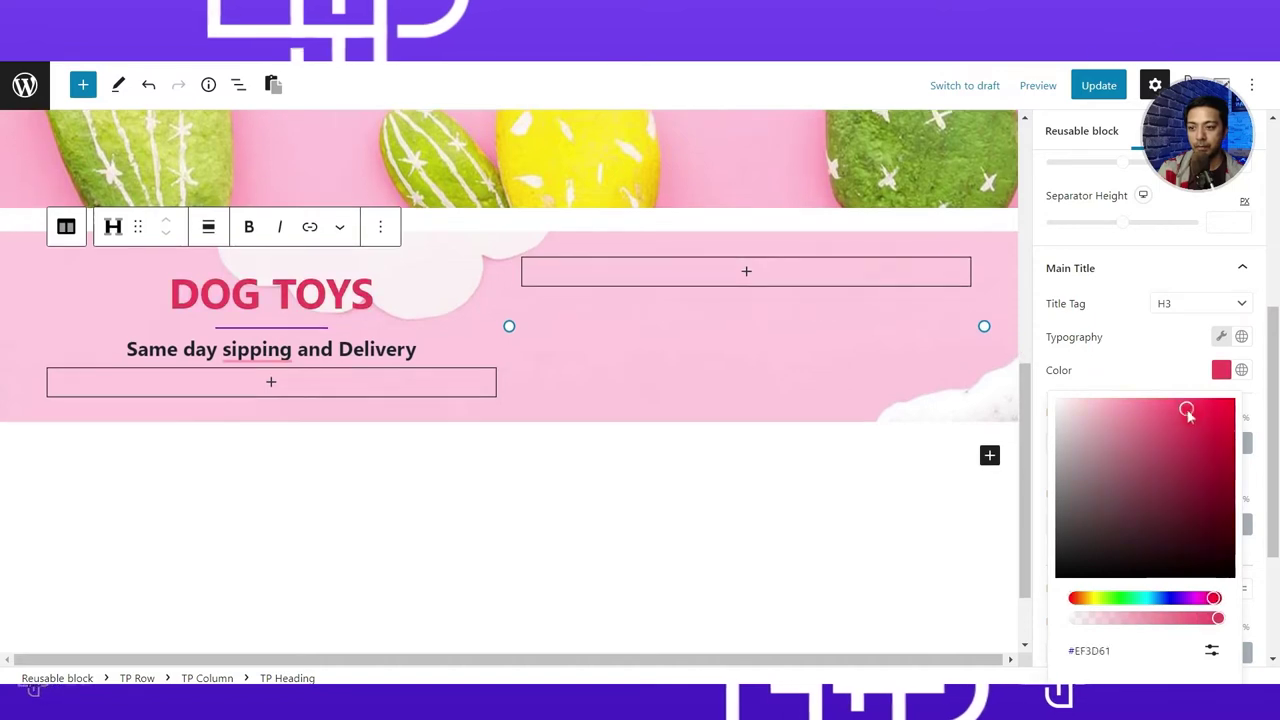
click(1066, 543)
Reduce the font size of the heading's sub title in its typography settings.
scroll(1066, 543, down, 4)
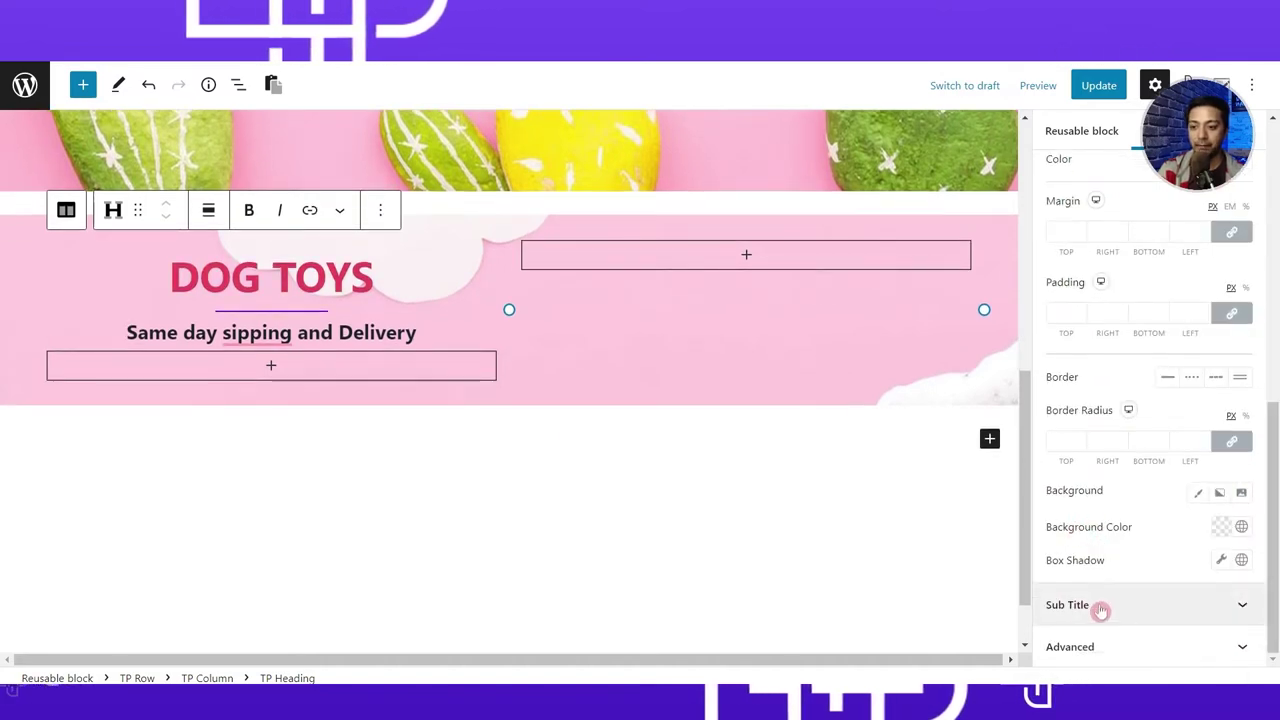
click(1137, 614)
click(1221, 519)
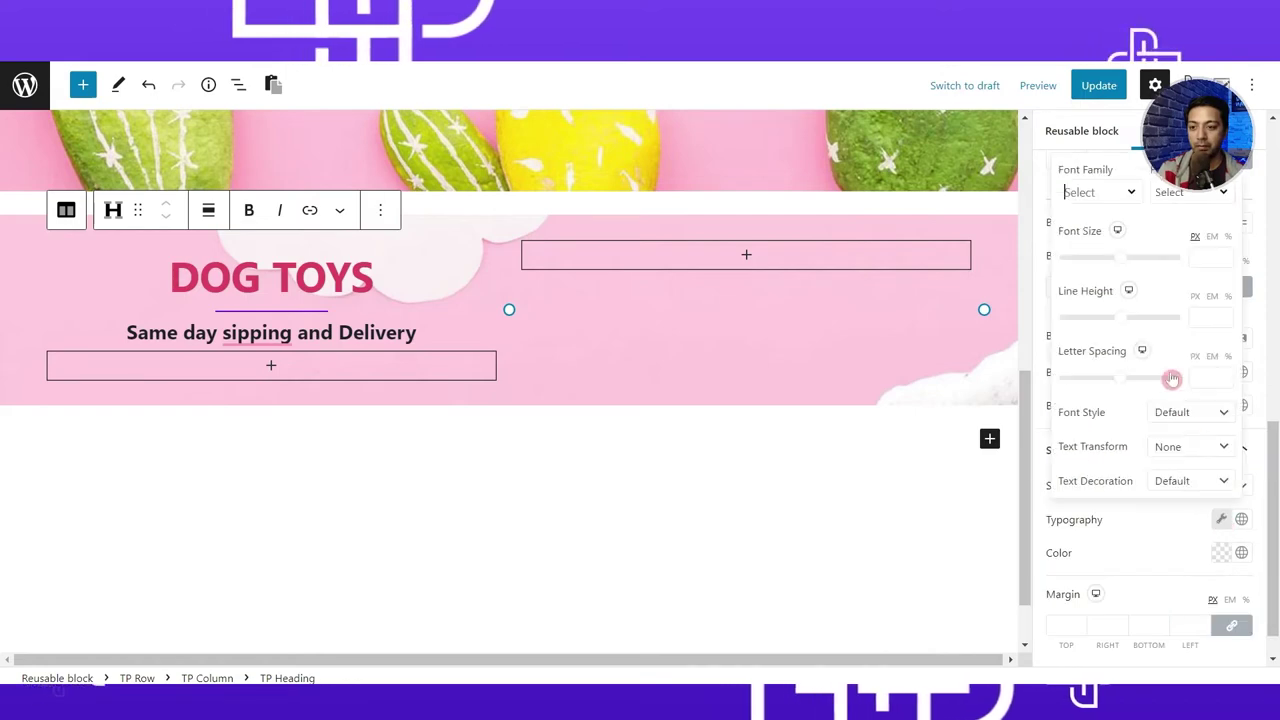
text(15)
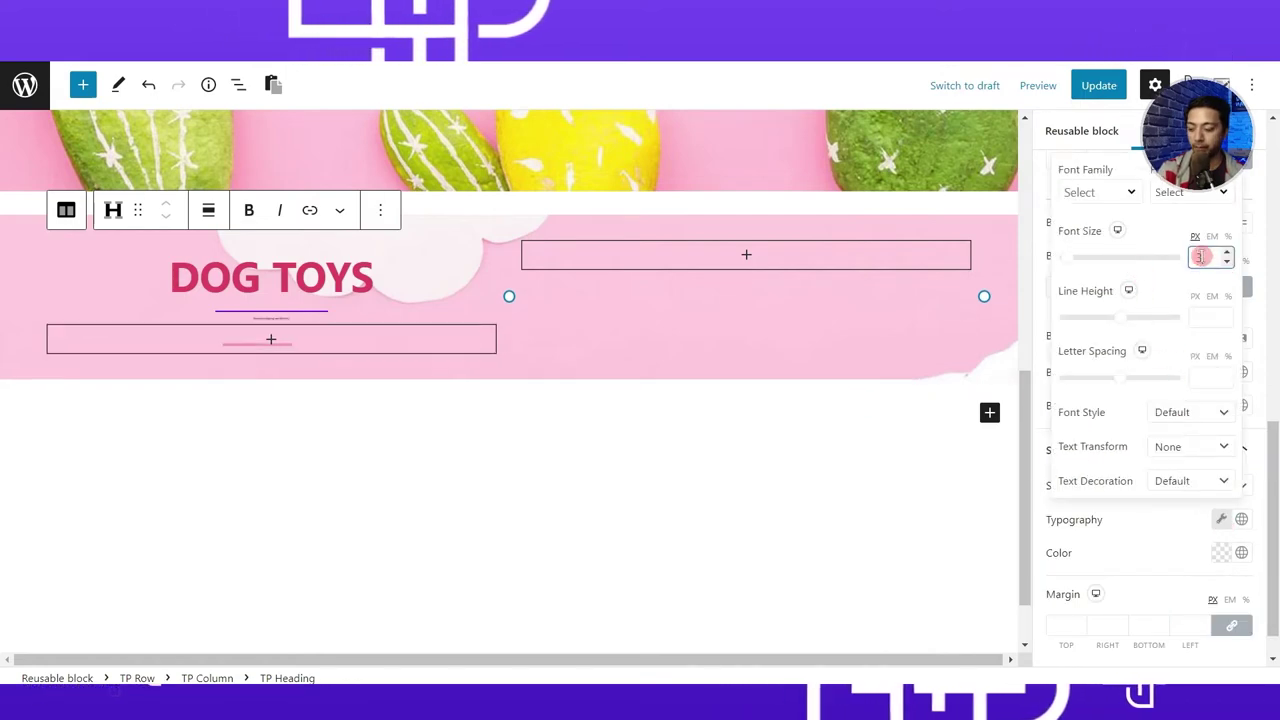
Give the heading's sub title a coral red text color.
click(1221, 552)
click(1154, 247)
drag(1154, 247, 1131, 257)
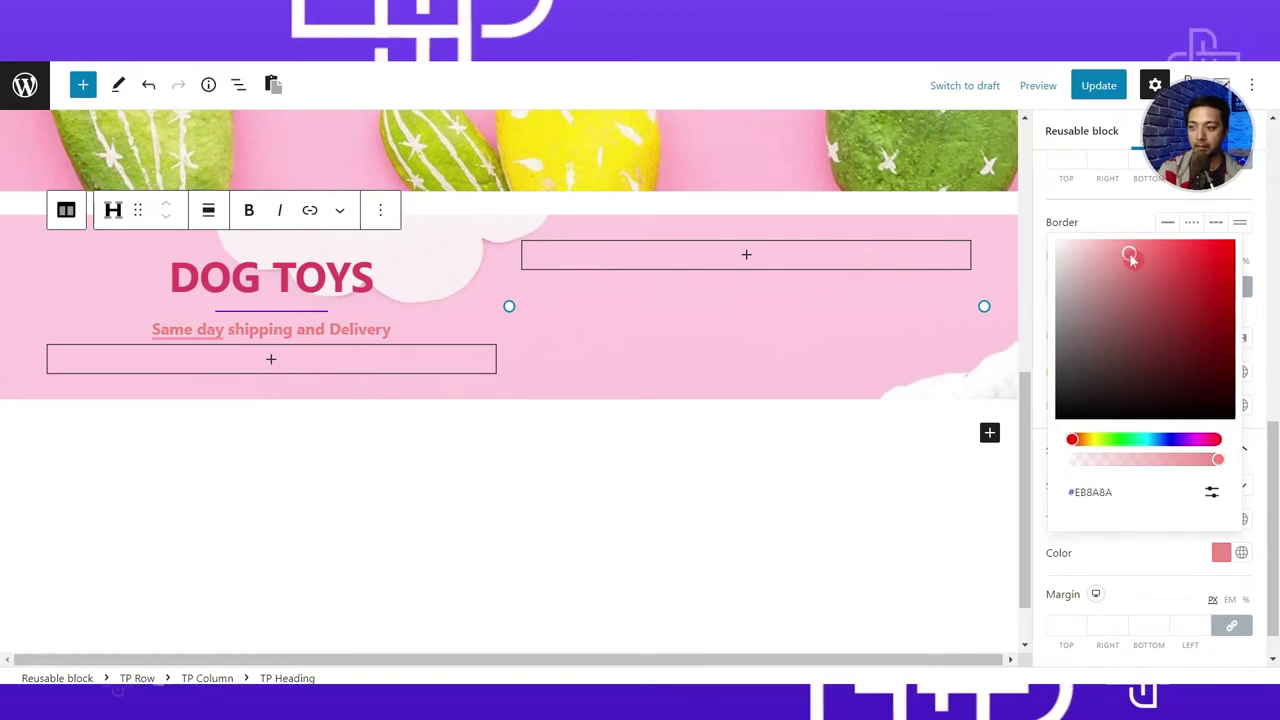
click(414, 409)
scroll(414, 409, down, 1)
scroll(414, 409, up, 2)
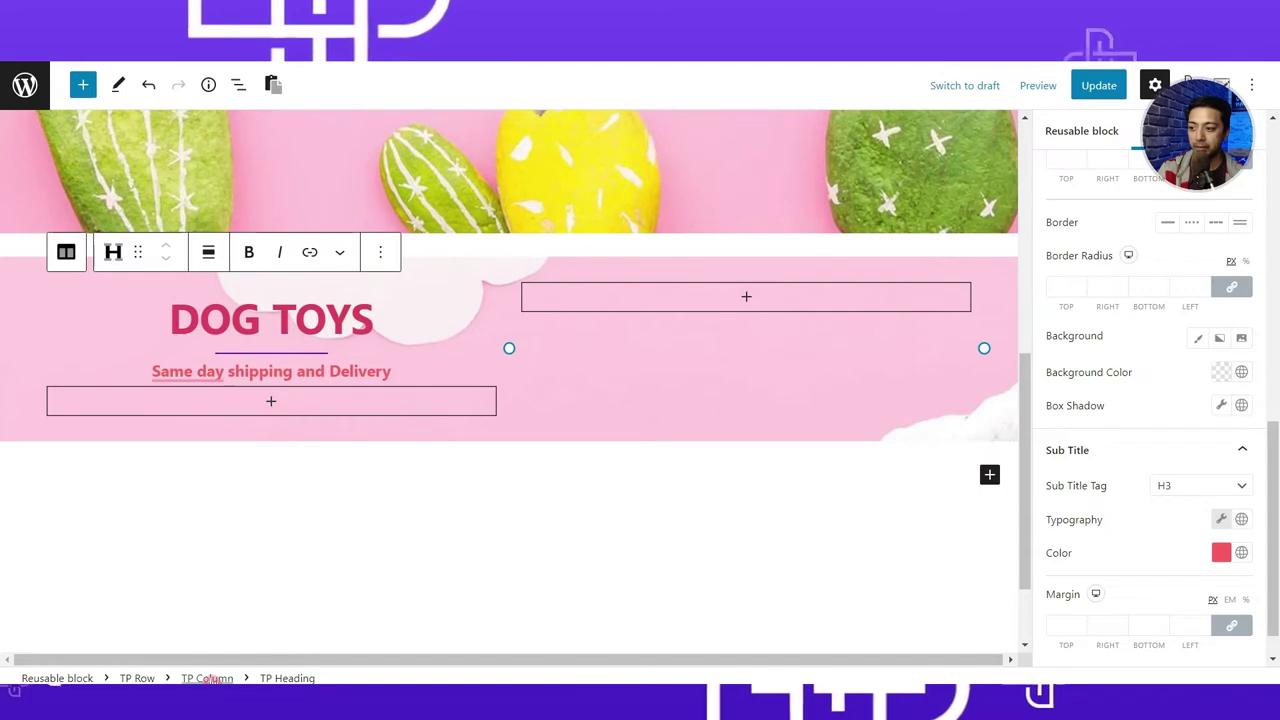
Unlink the padding values of the column containing the heading and set its top and bottom padding to 40 px.
click(207, 678)
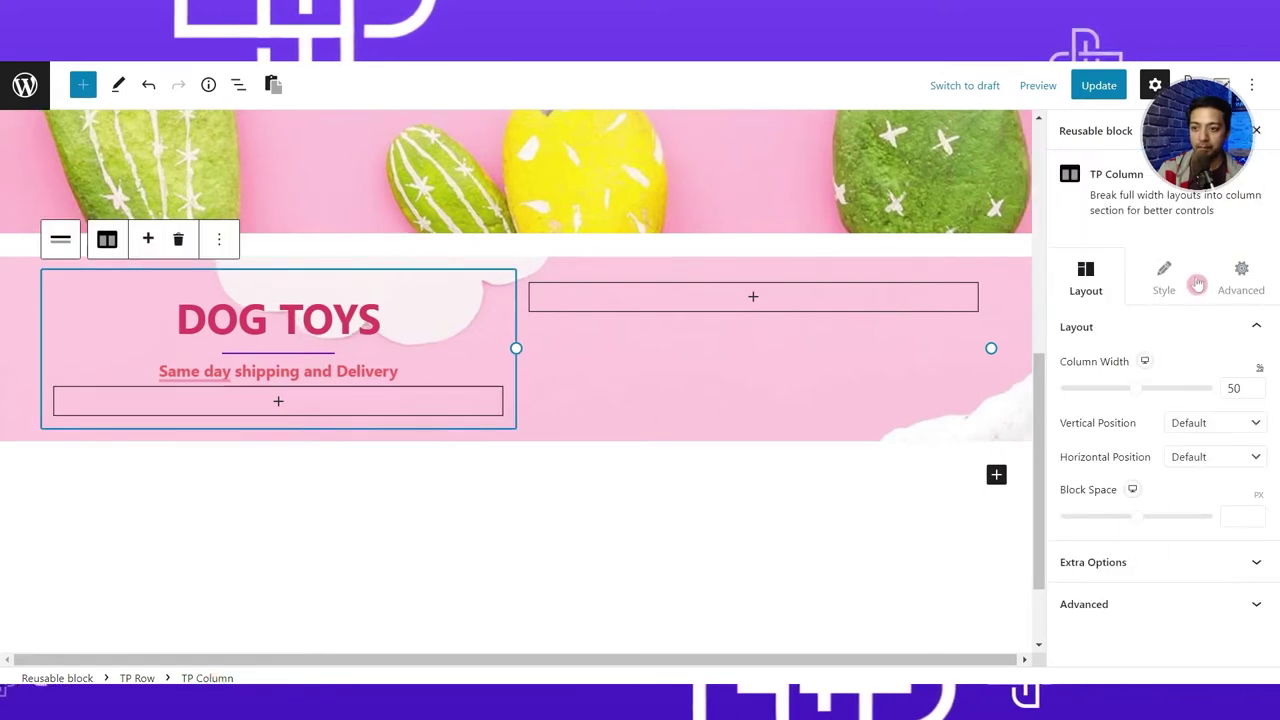
click(1243, 280)
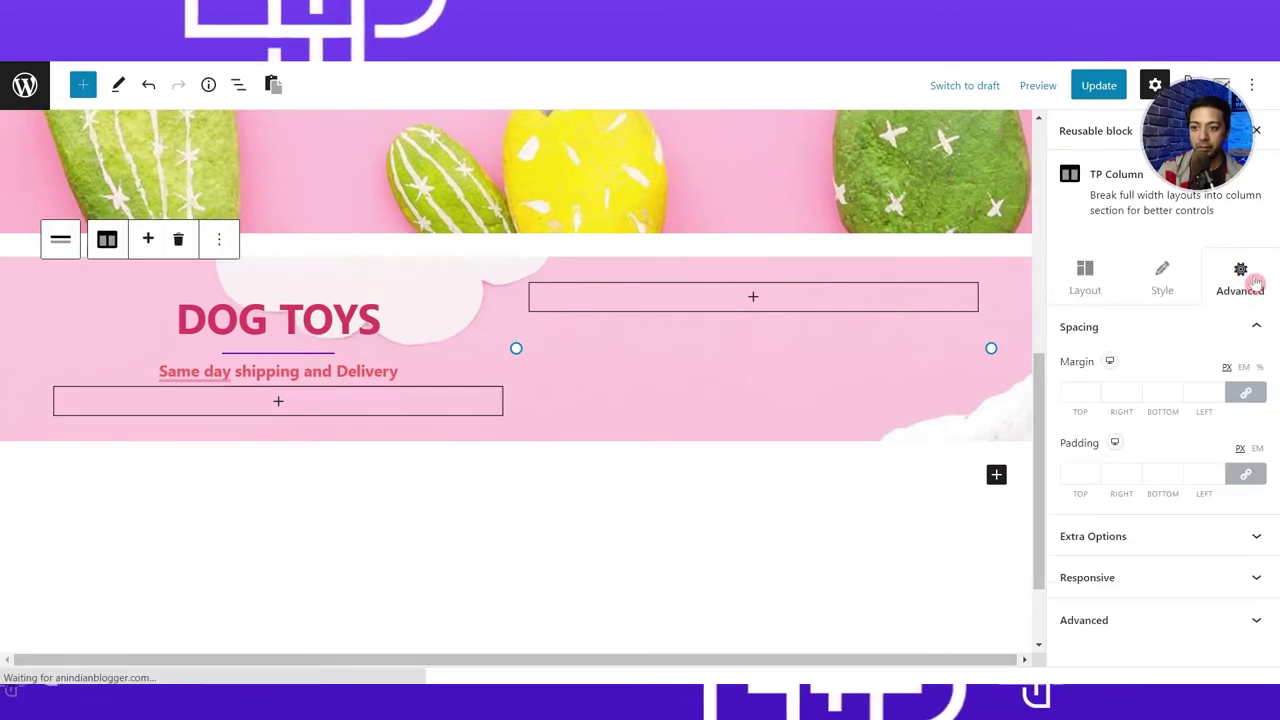
click(1244, 472)
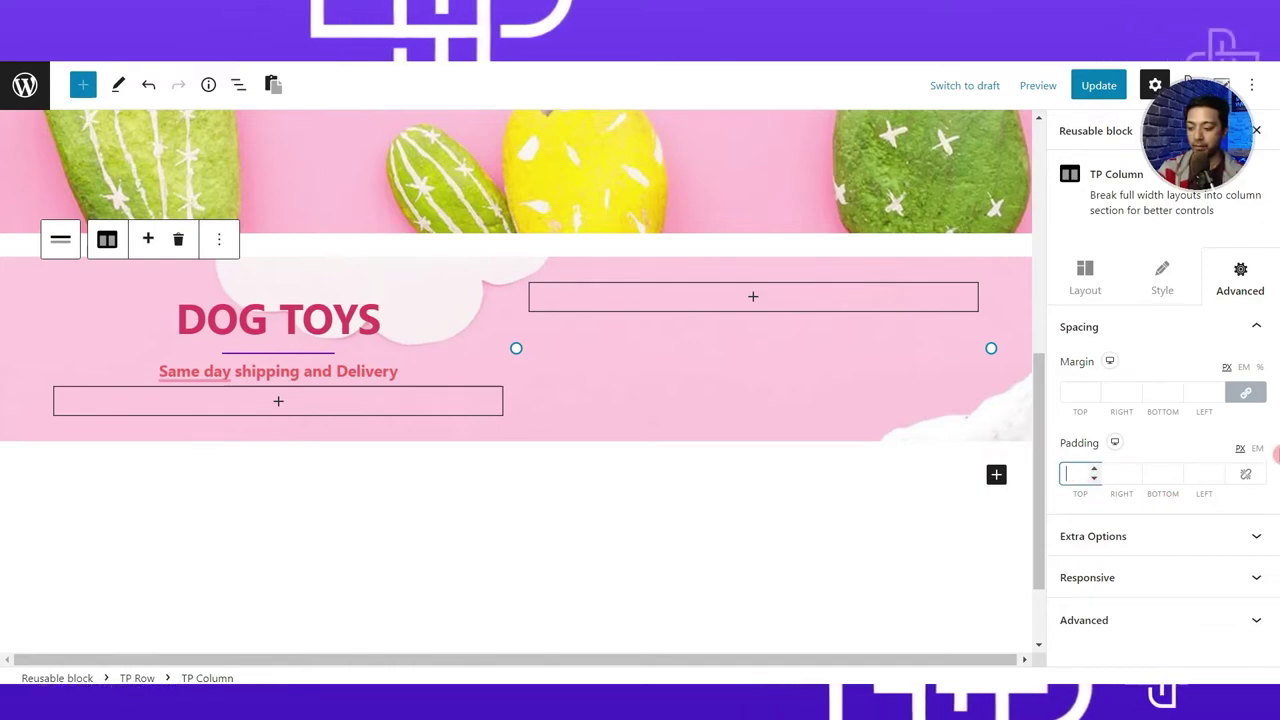
text(40)
click(1160, 474)
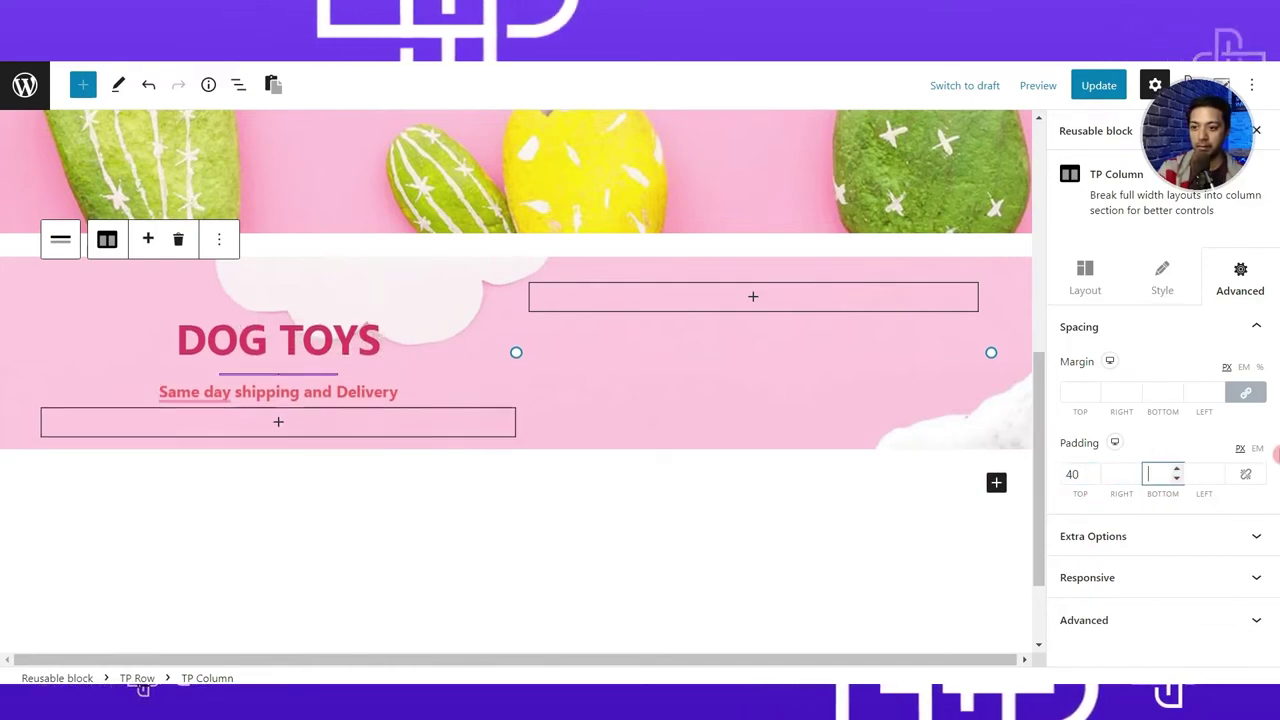
text(40)
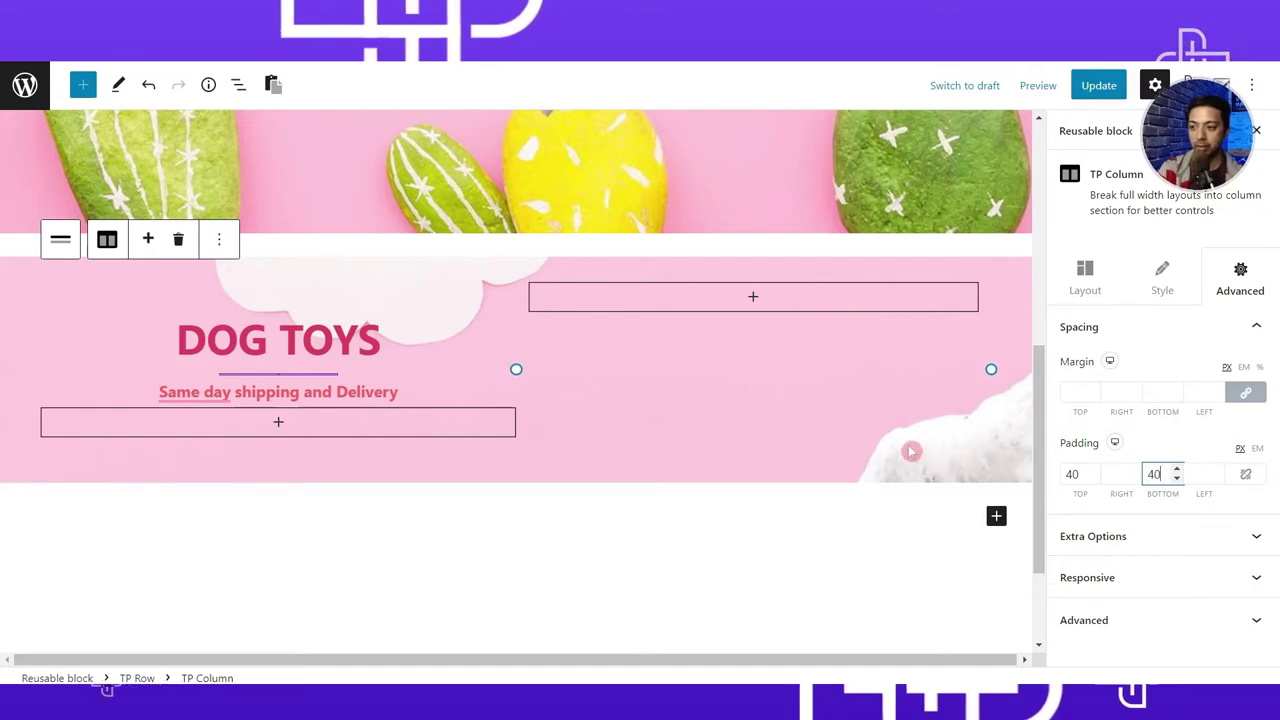
Set the new TP Row's background image to position Center Center, No Repeat and size Cover.
click(819, 470)
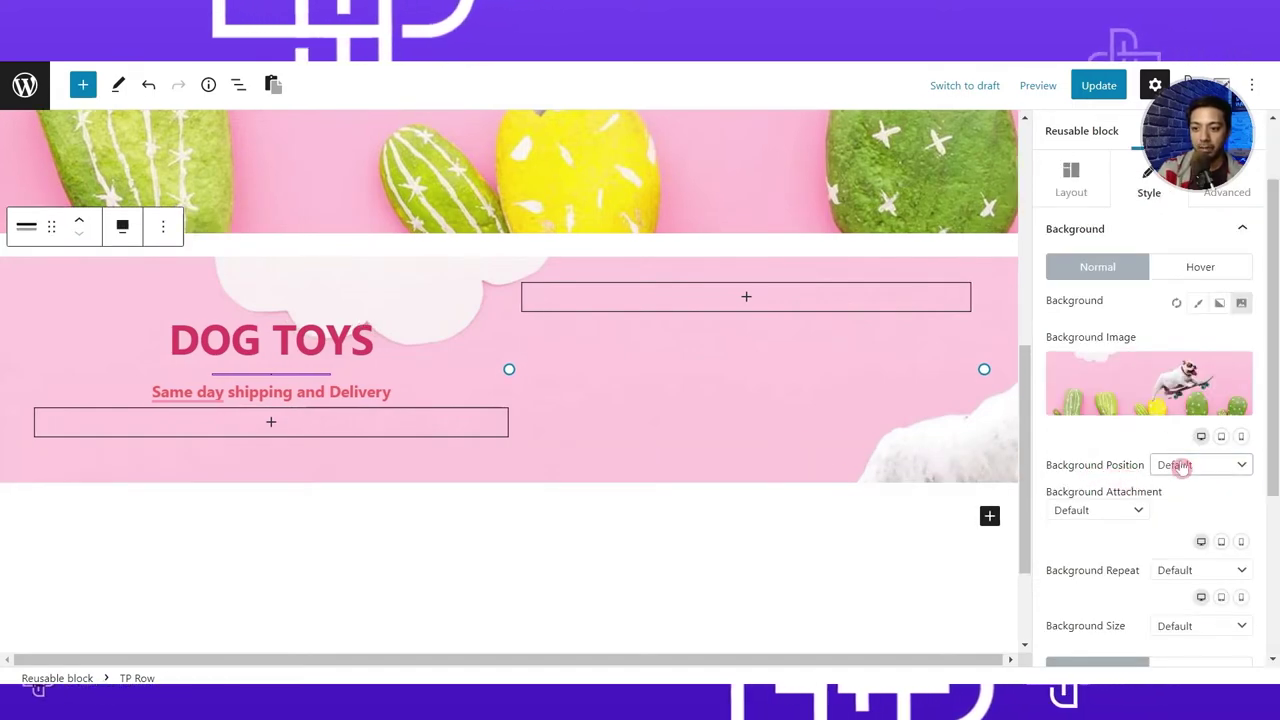
click(1182, 467)
click(1088, 478)
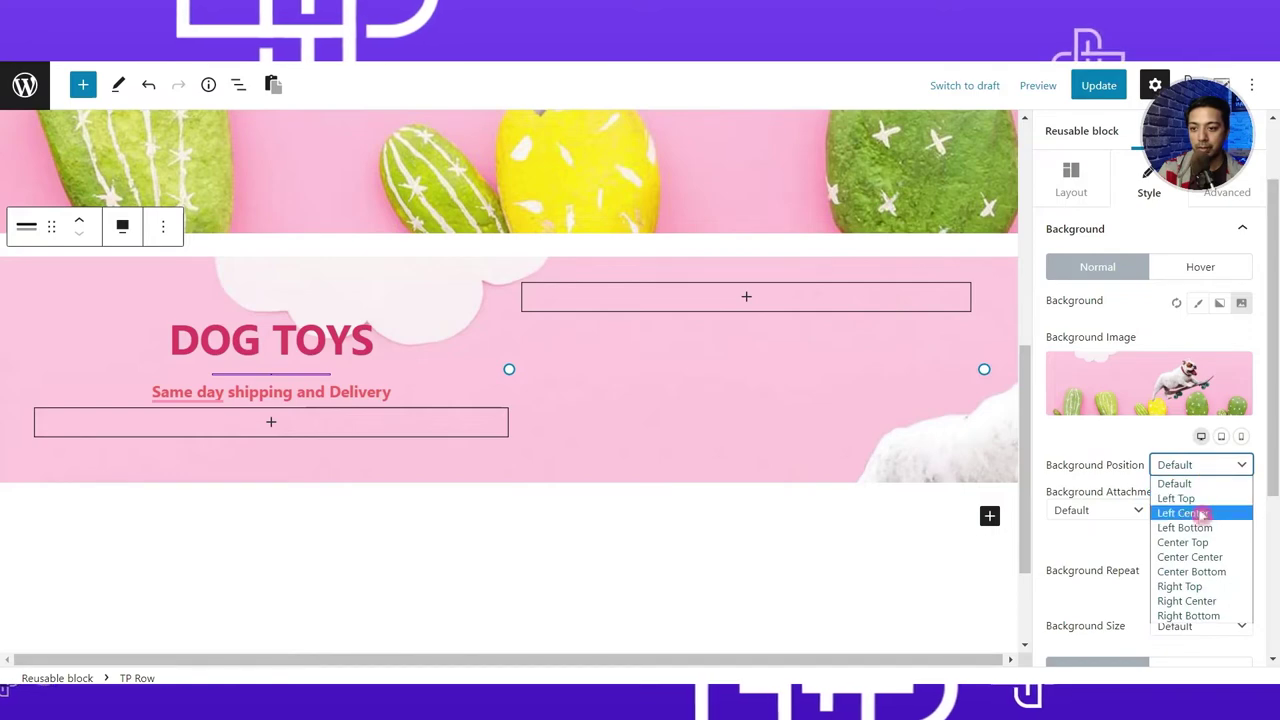
click(1203, 557)
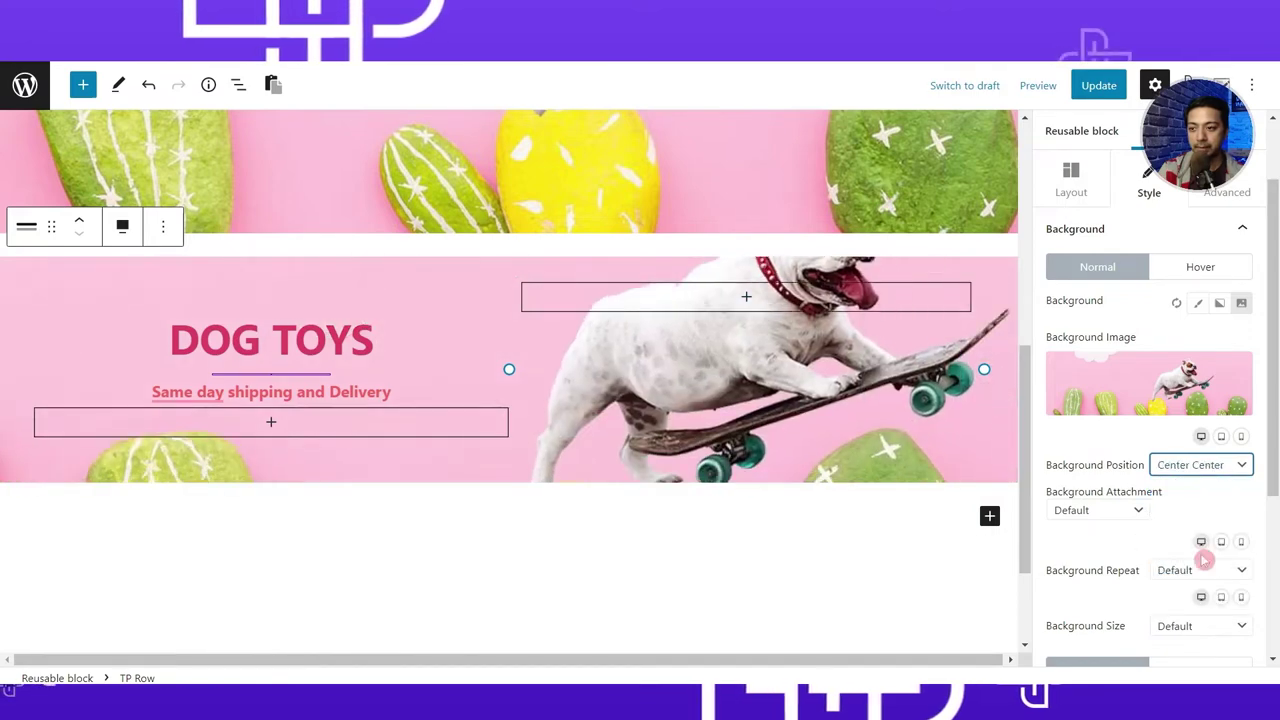
click(1068, 512)
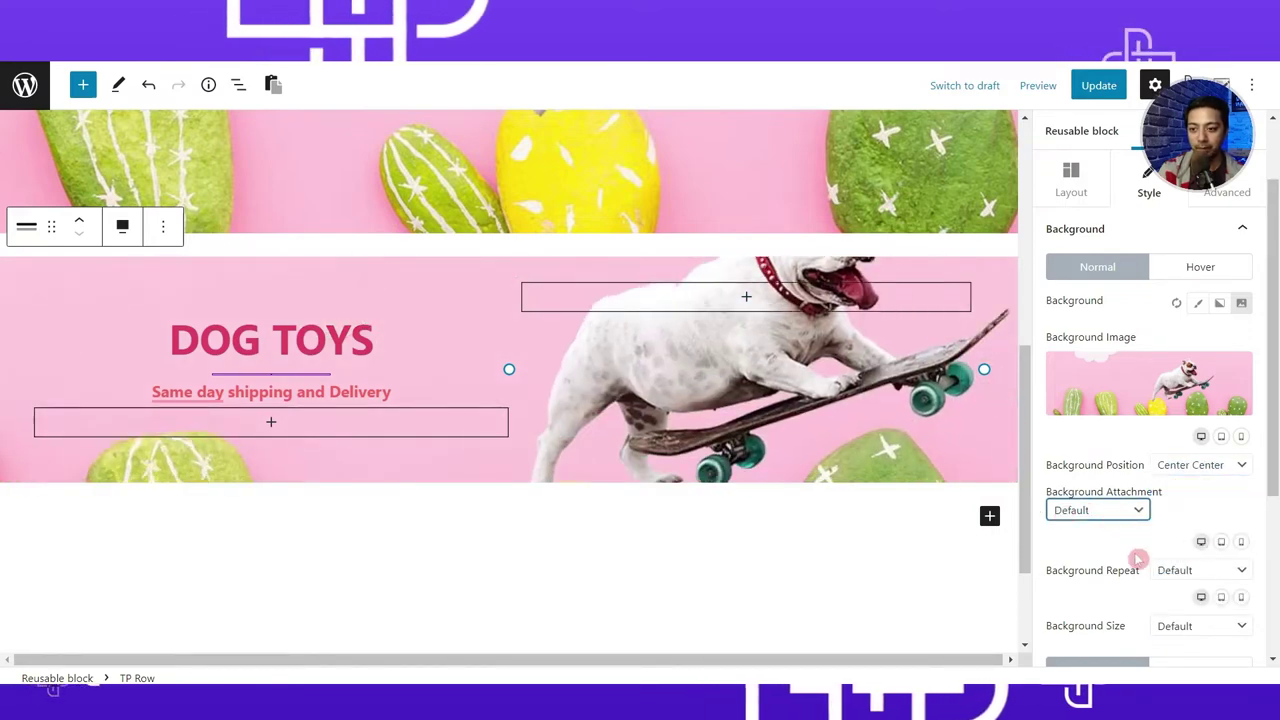
click(1198, 572)
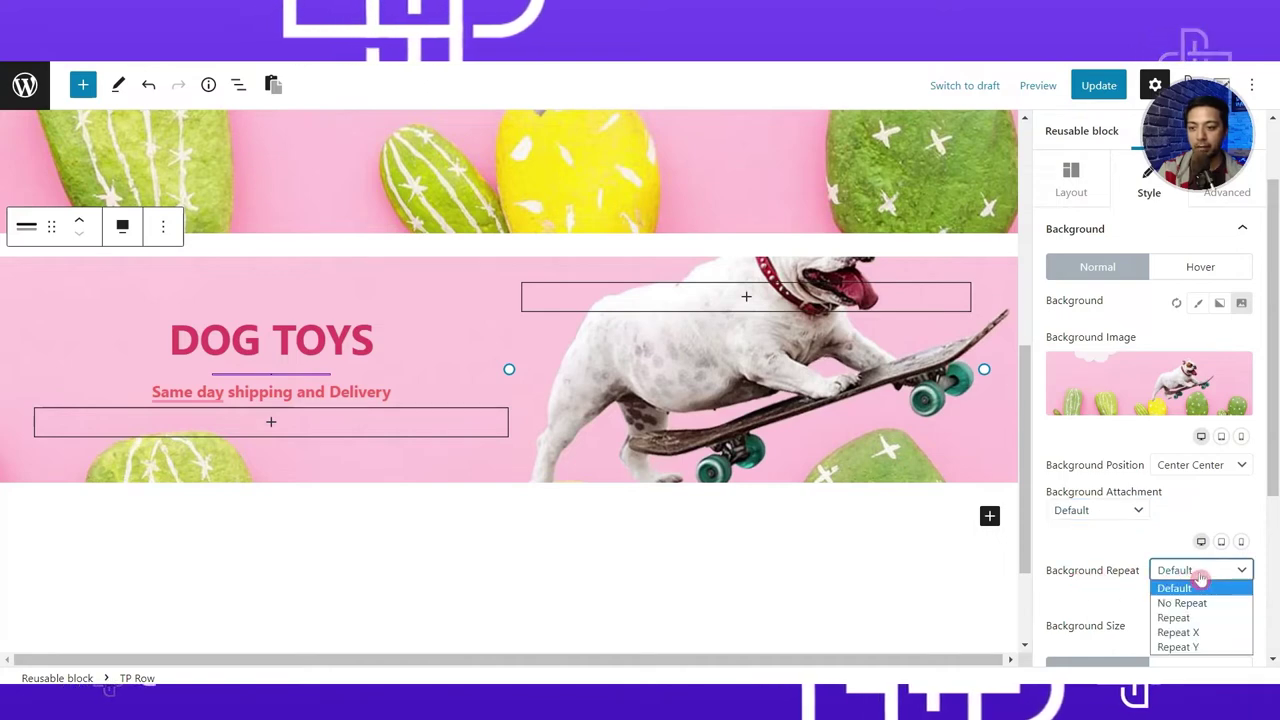
click(1180, 603)
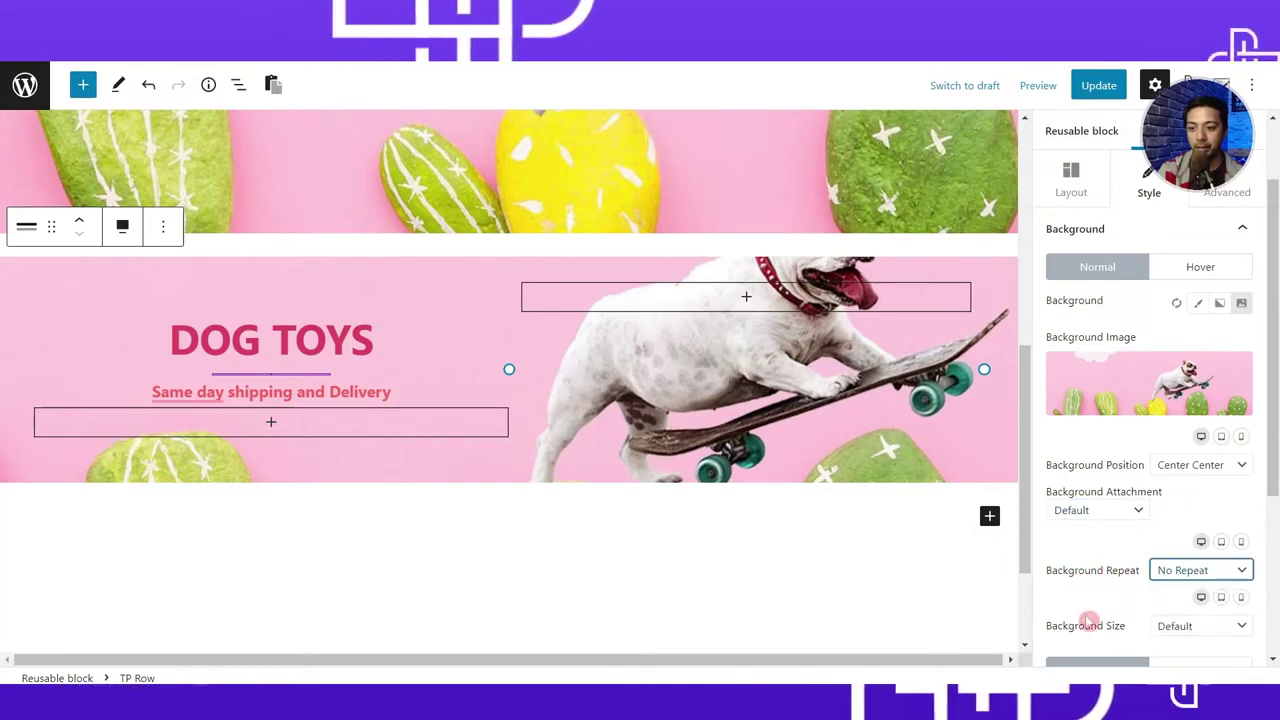
click(1212, 627)
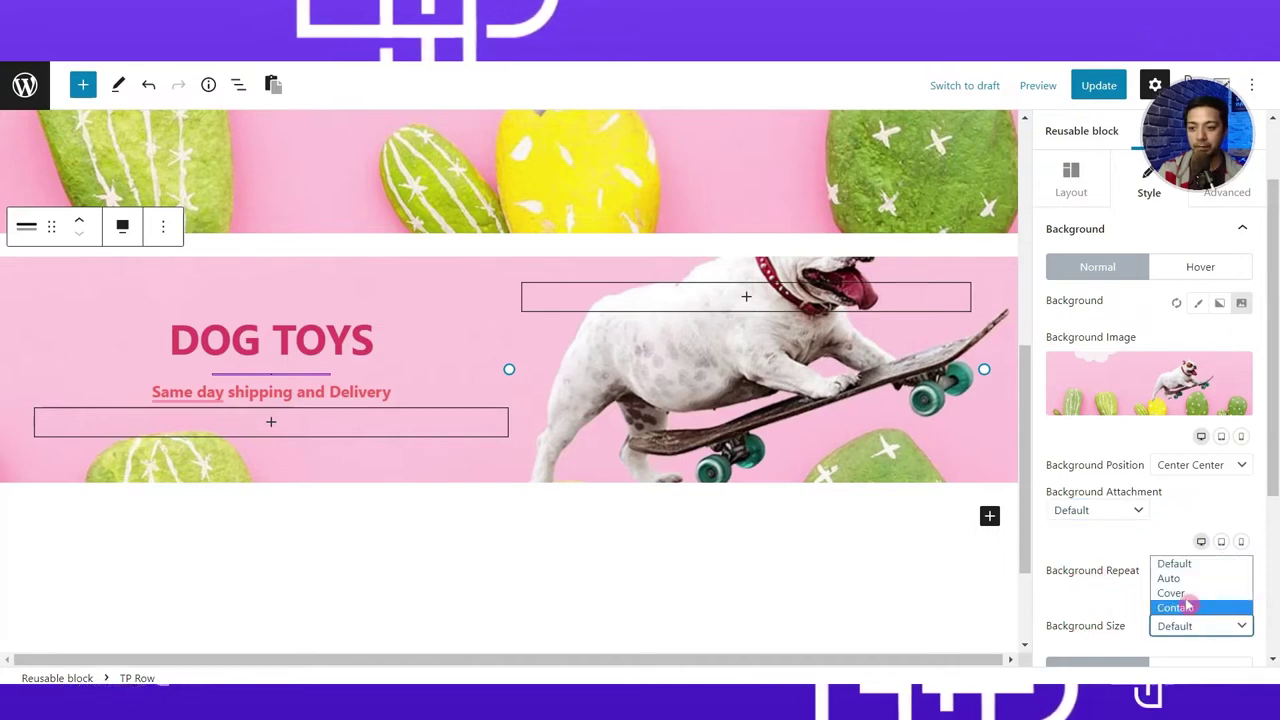
click(1184, 596)
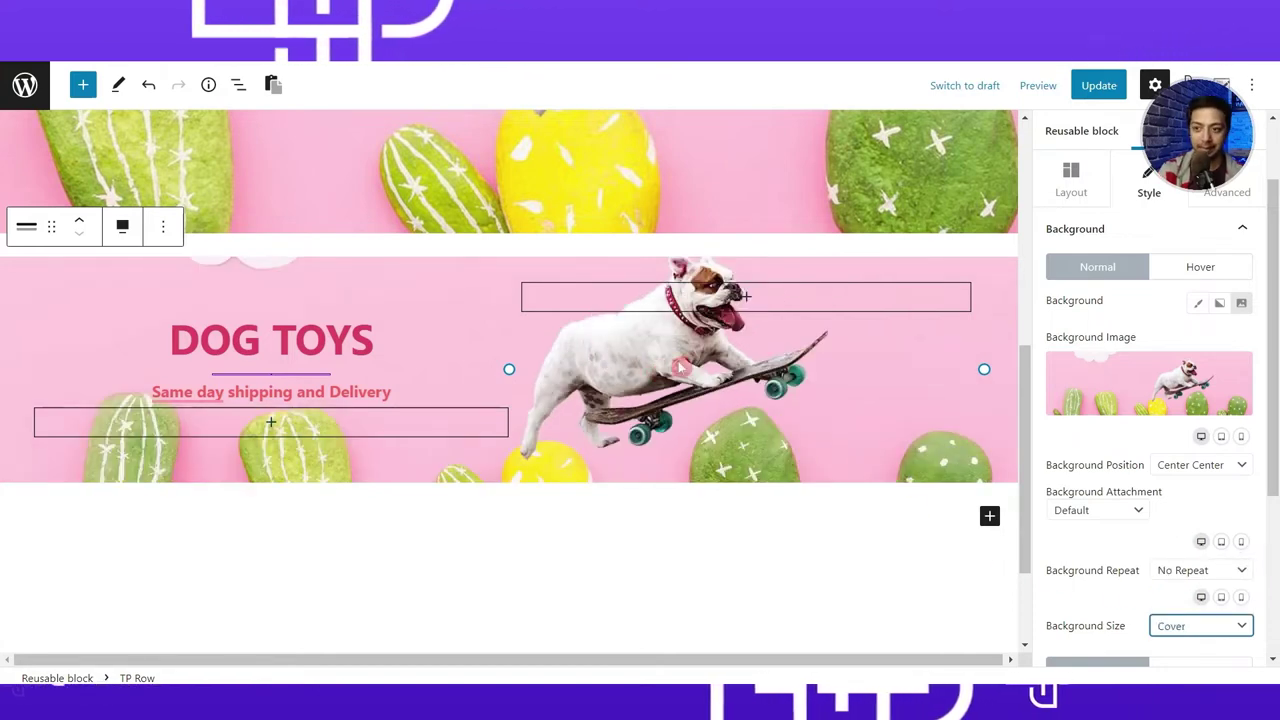
Set the top and bottom padding of the column containing the heading to 150 px.
click(680, 368)
click(1078, 473)
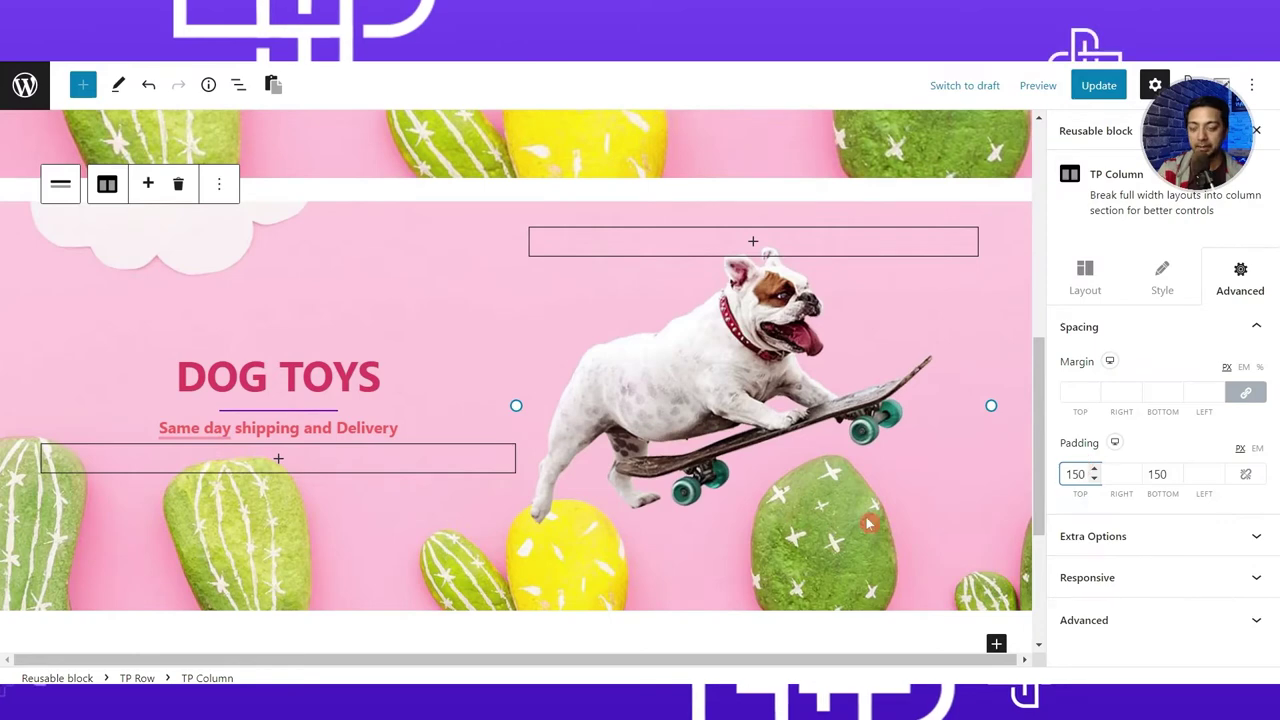
click(401, 425)
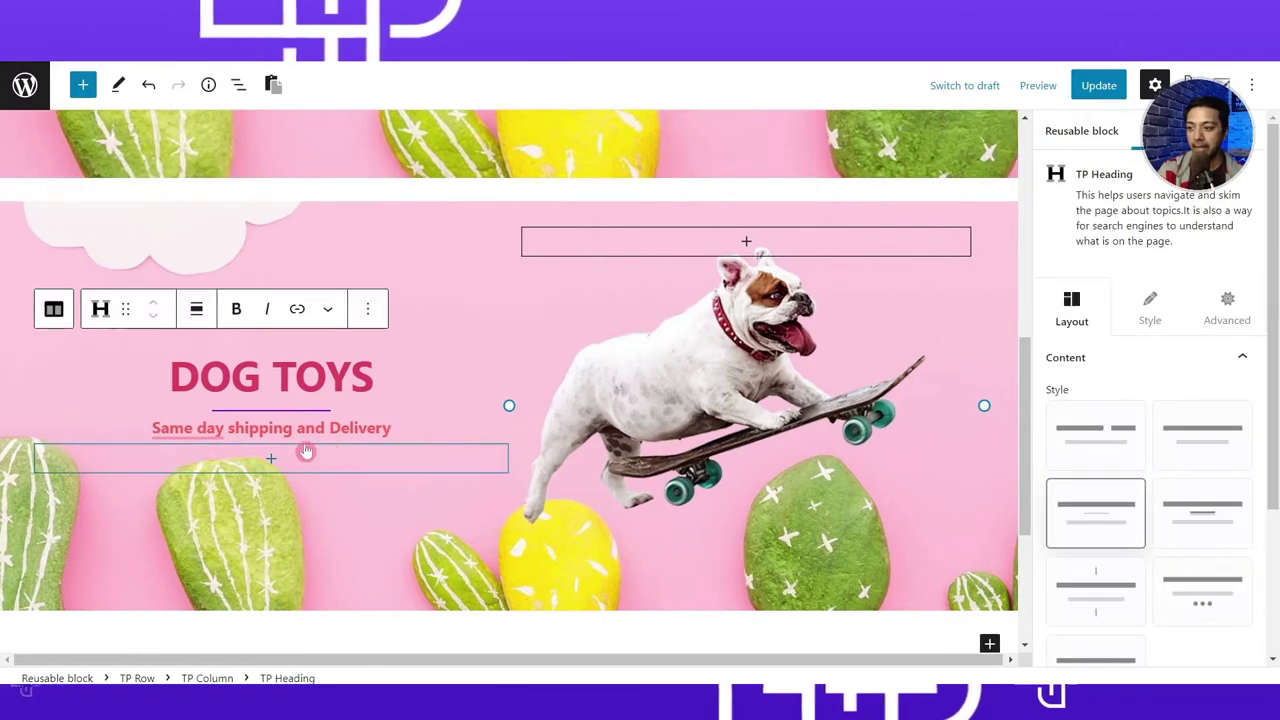
Insert a TP Button block directly after the DOG TOYS heading.
click(368, 314)
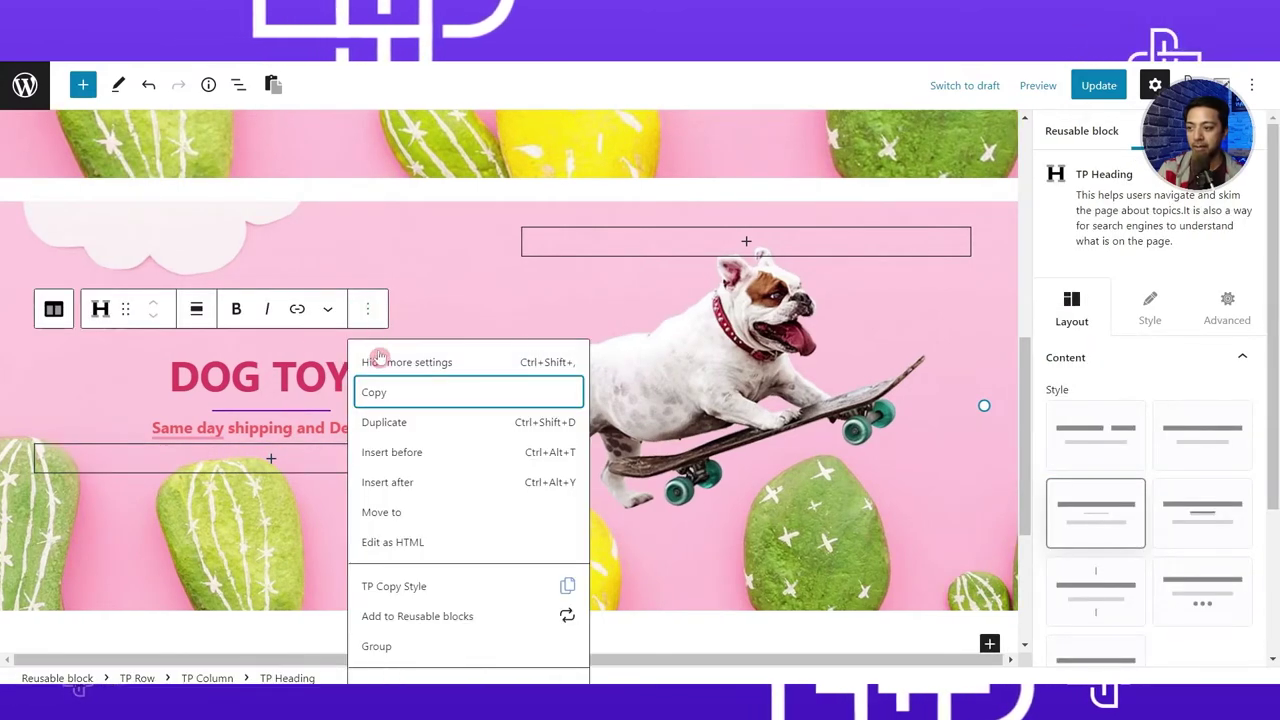
click(405, 484)
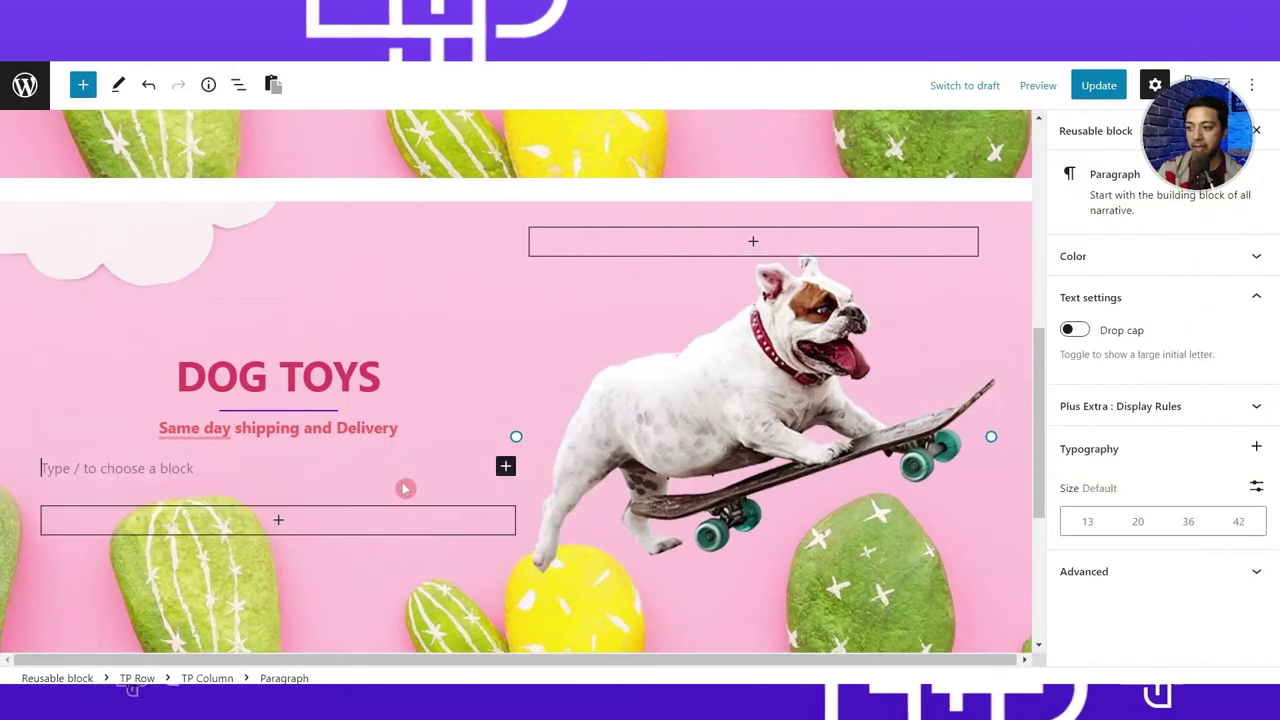
text(/but)
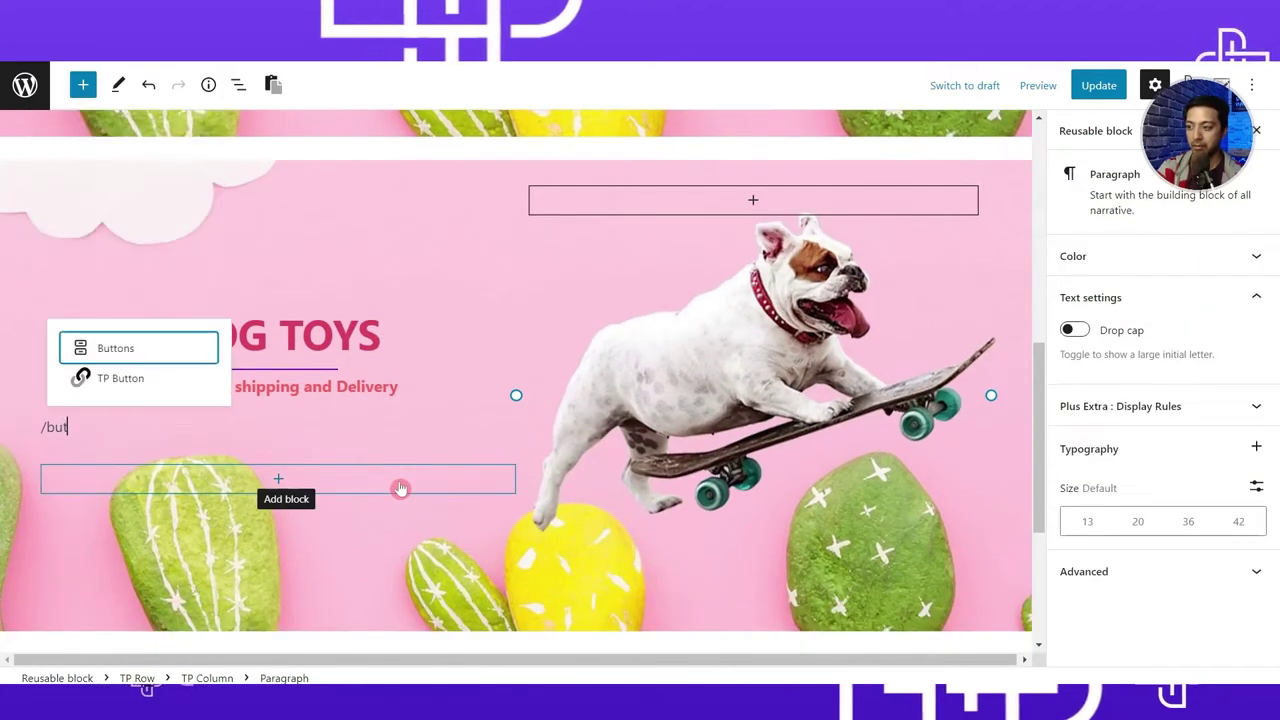
click(134, 383)
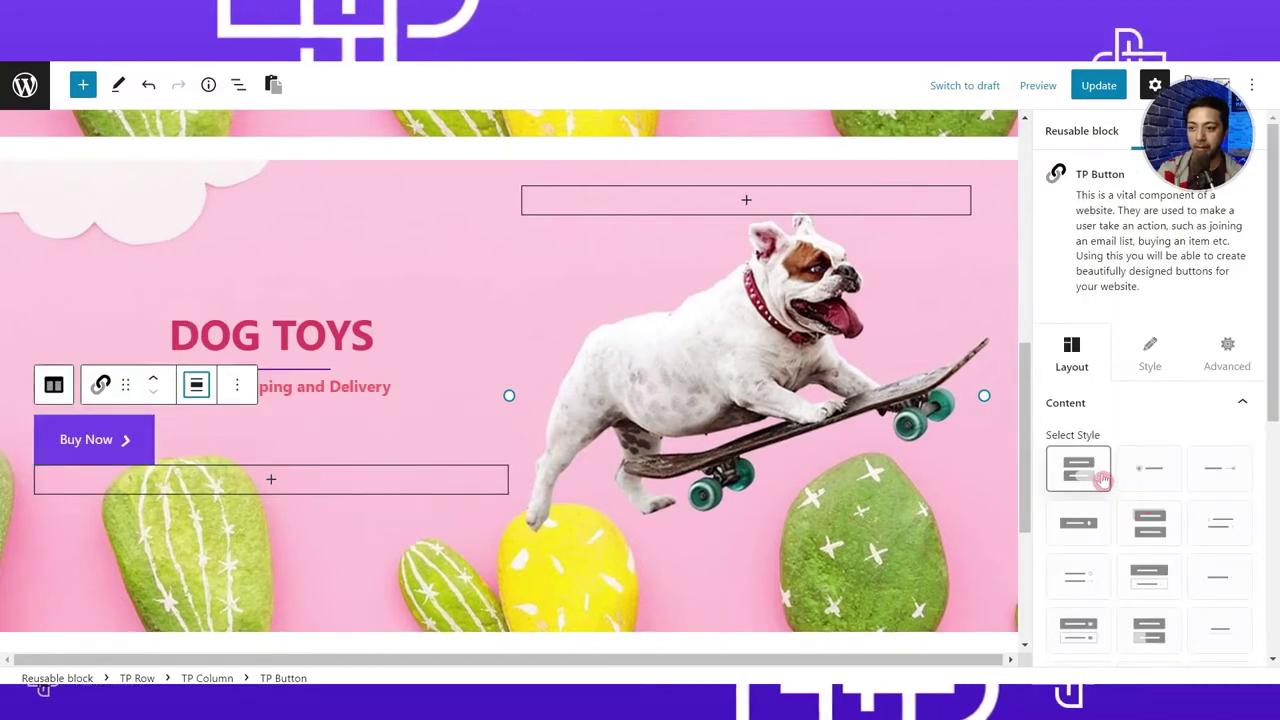
Give the new button the plain single-bar style from the first column of the sixth row of styles.
scroll(1129, 500, down, 2)
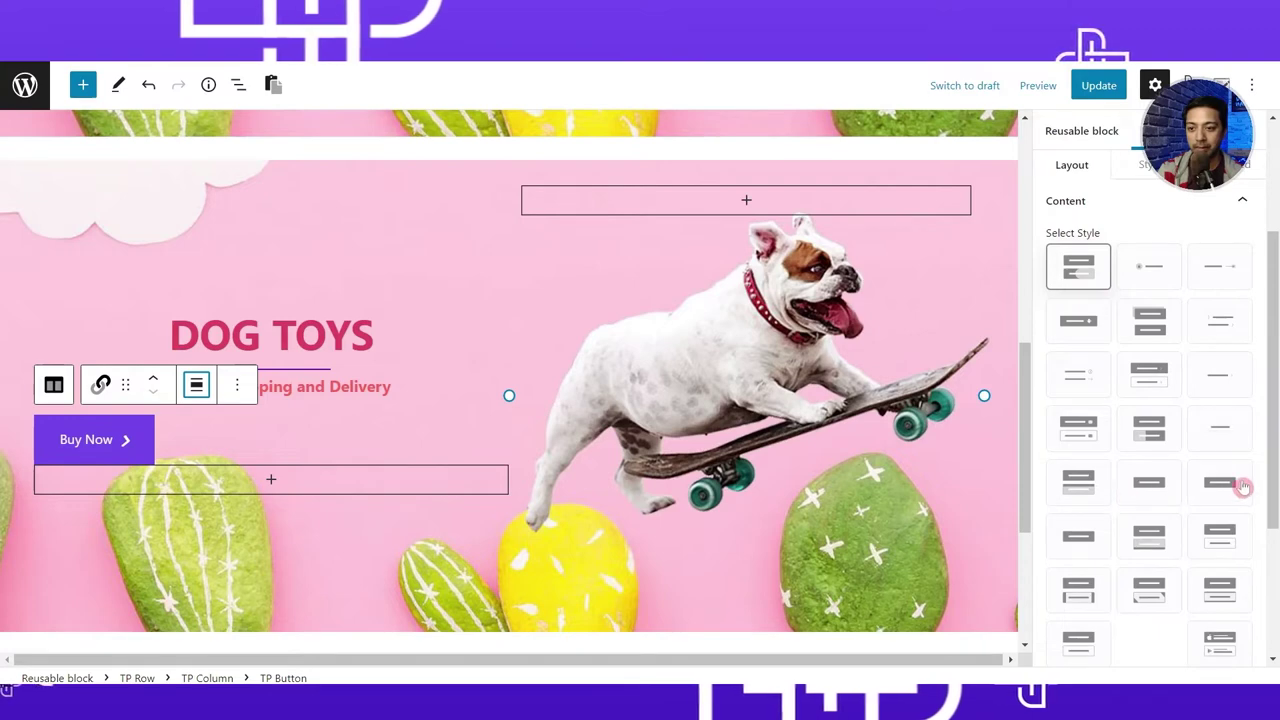
click(1220, 480)
click(1078, 535)
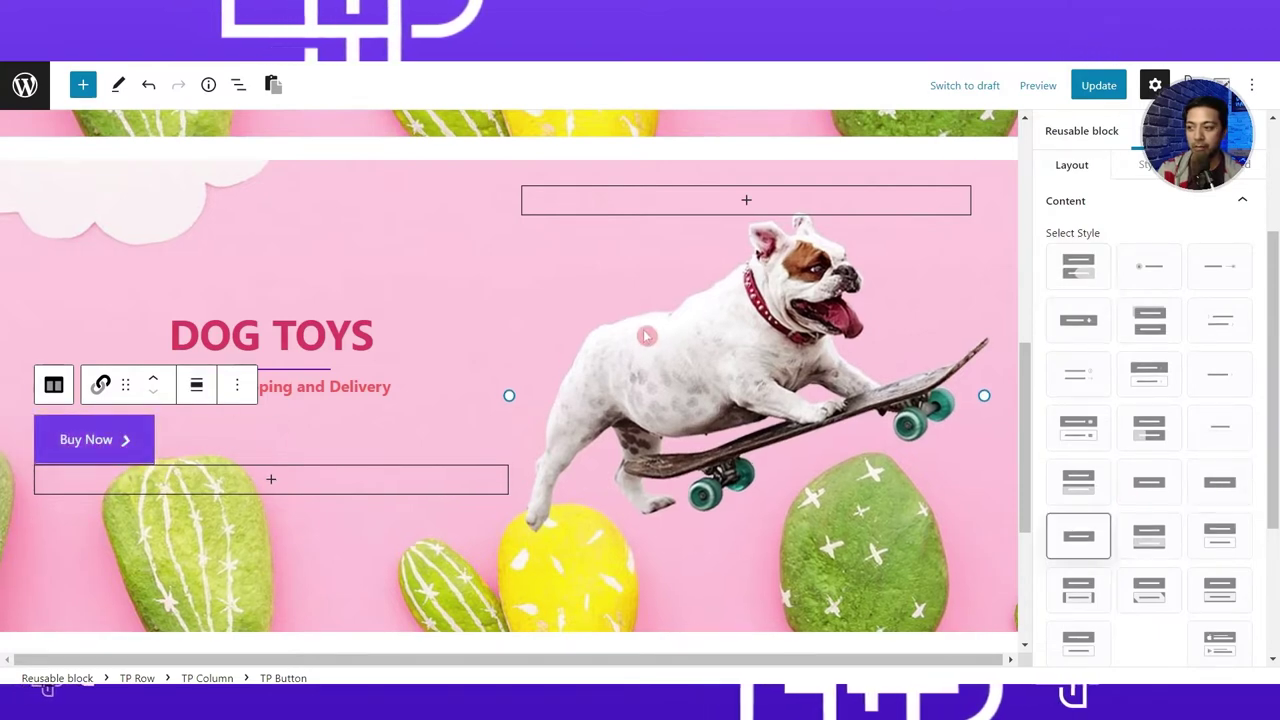
Set the button's link to # and its title to LEARN MORE.
scroll(1133, 385, down, 2)
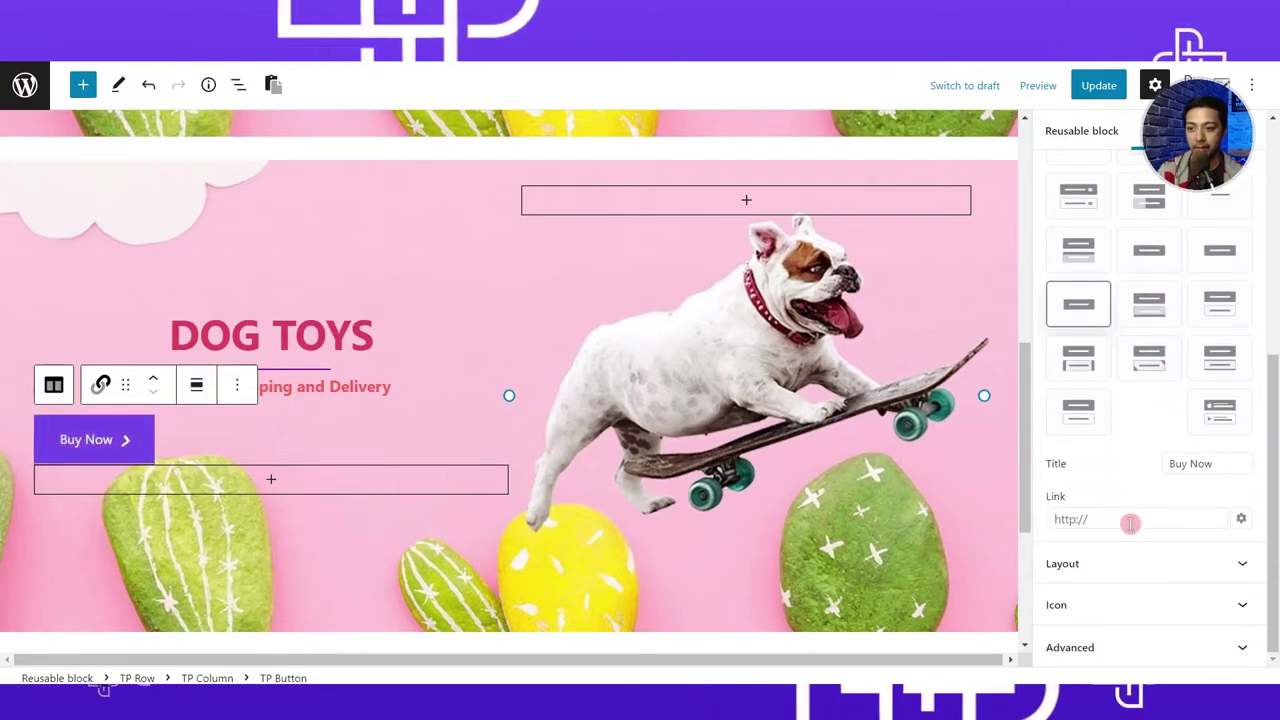
click(1129, 520)
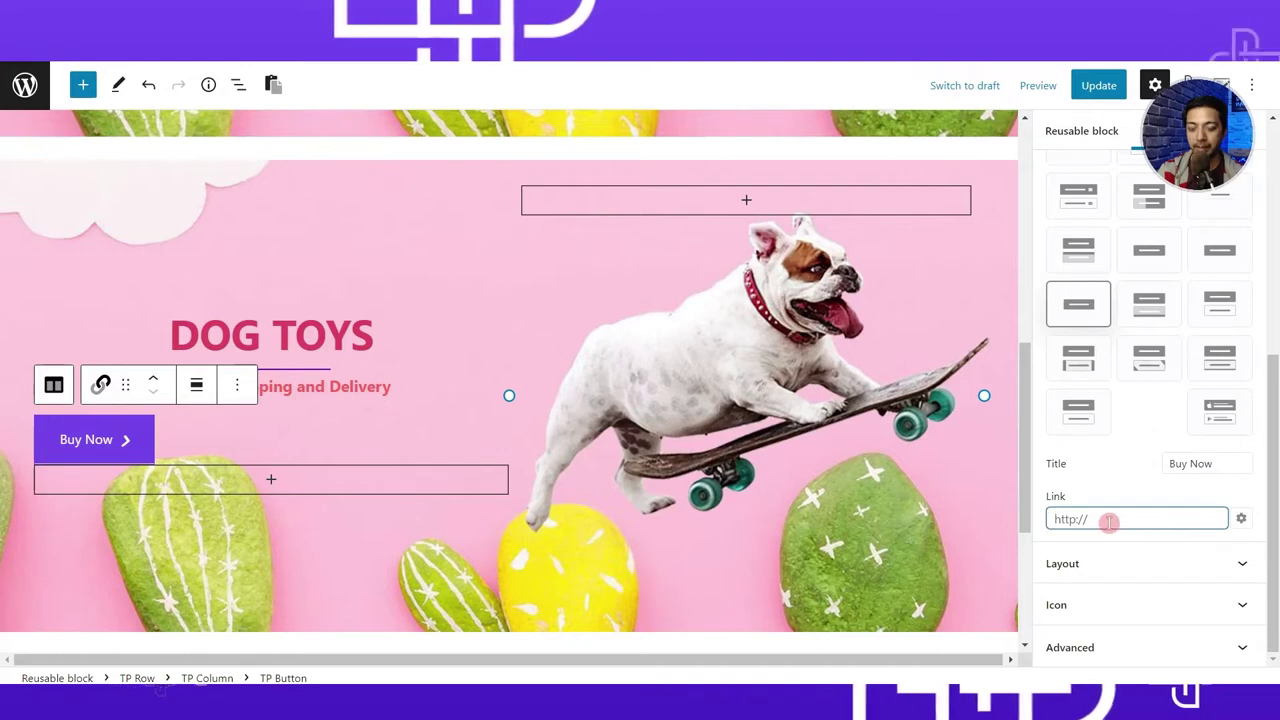
text(#)
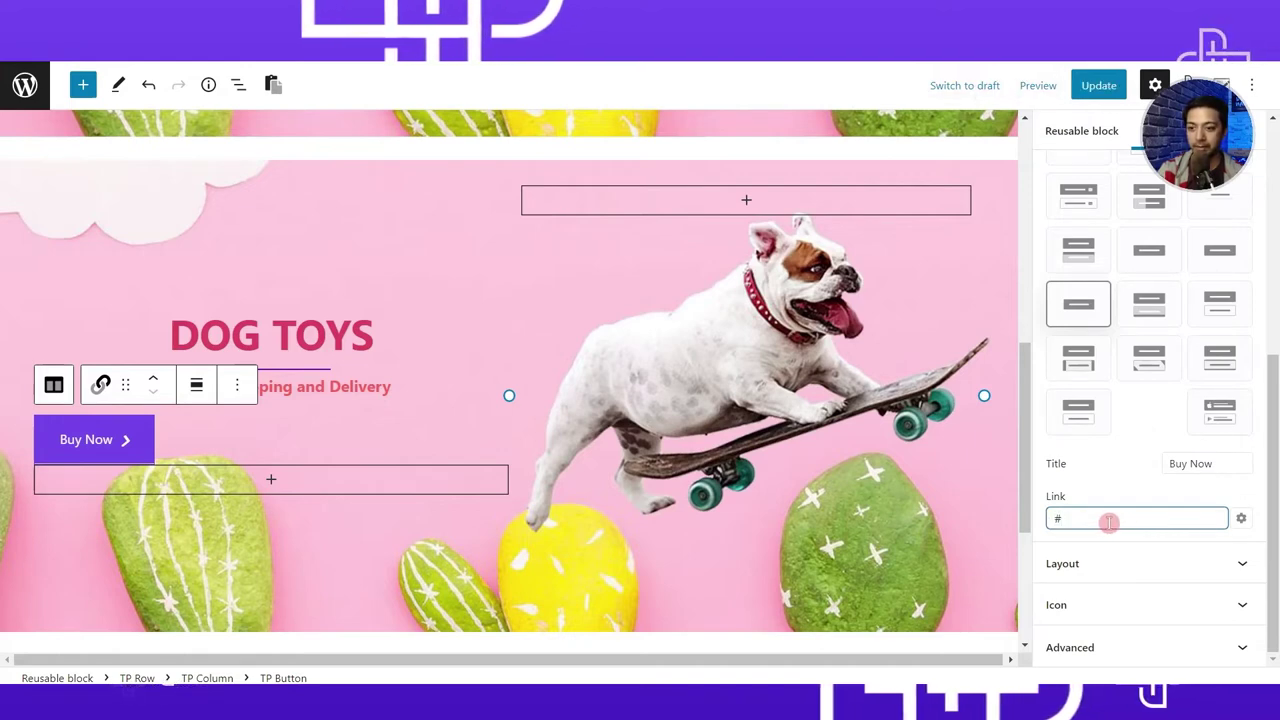
click(1201, 463)
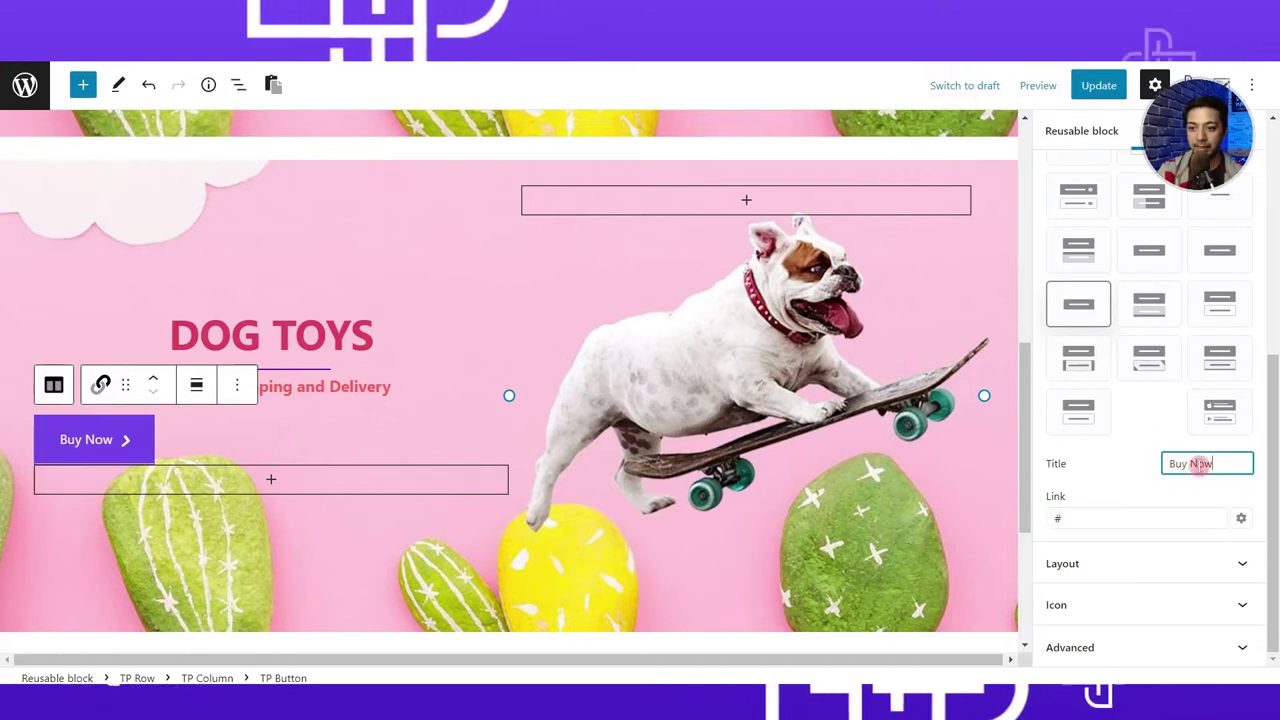
drag(1168, 463, 1277, 437)
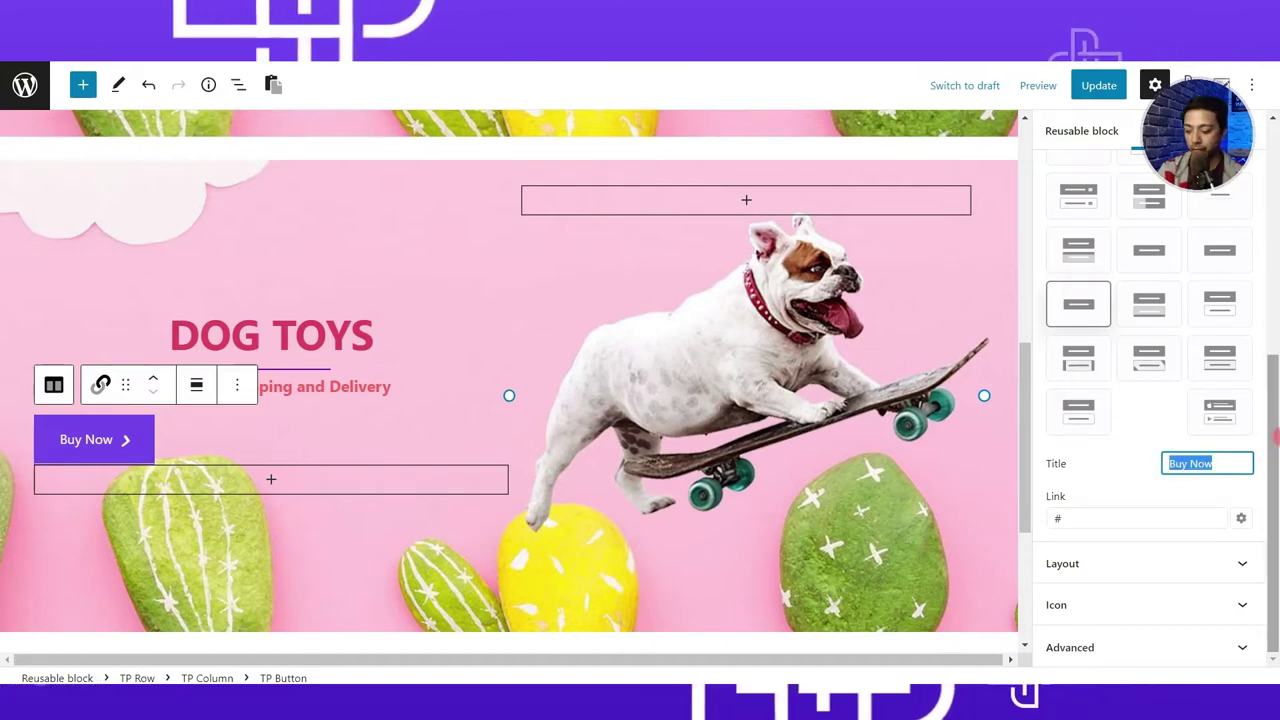
text(LEARN MO)
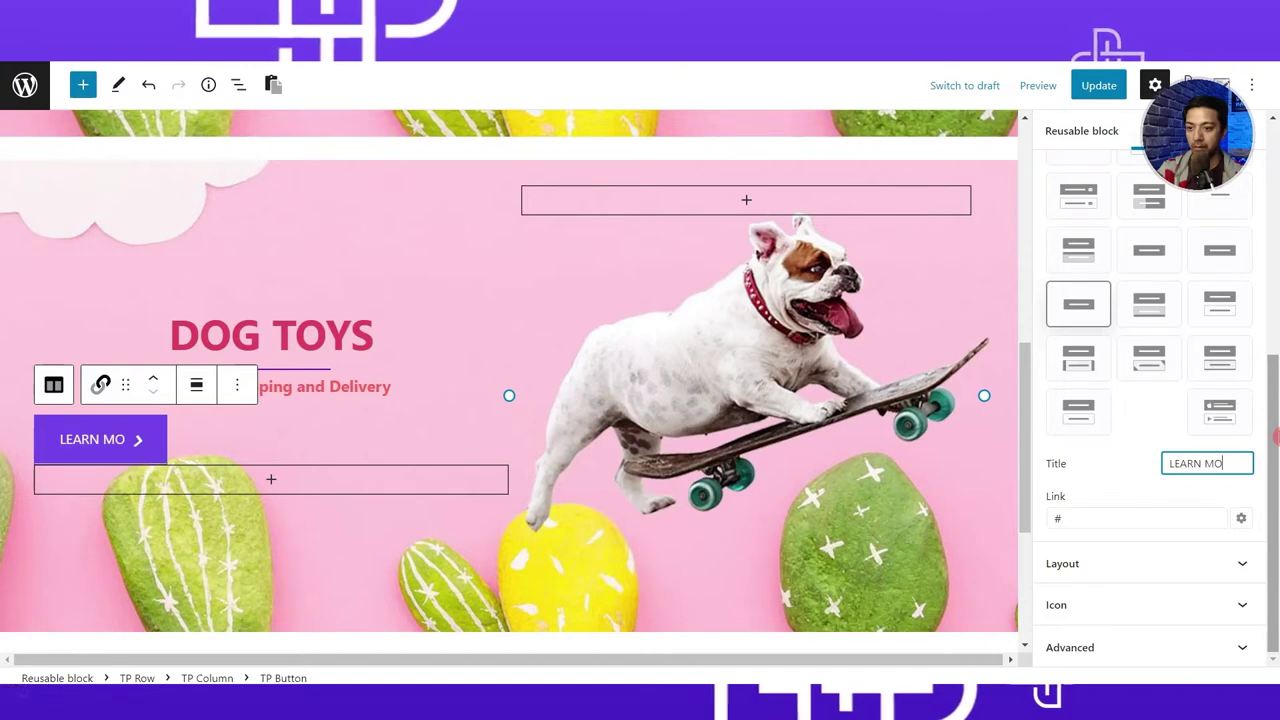
text(RE)
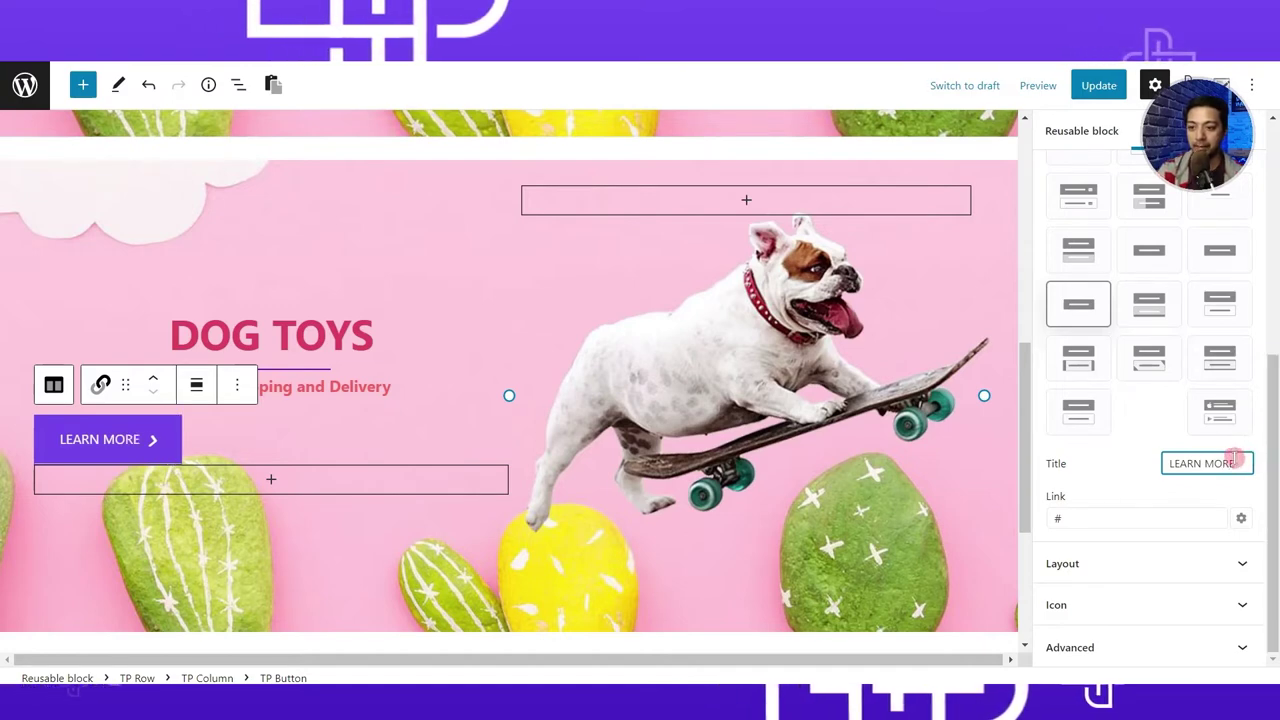
Align the LEARN MORE button to the center of its column.
click(1236, 567)
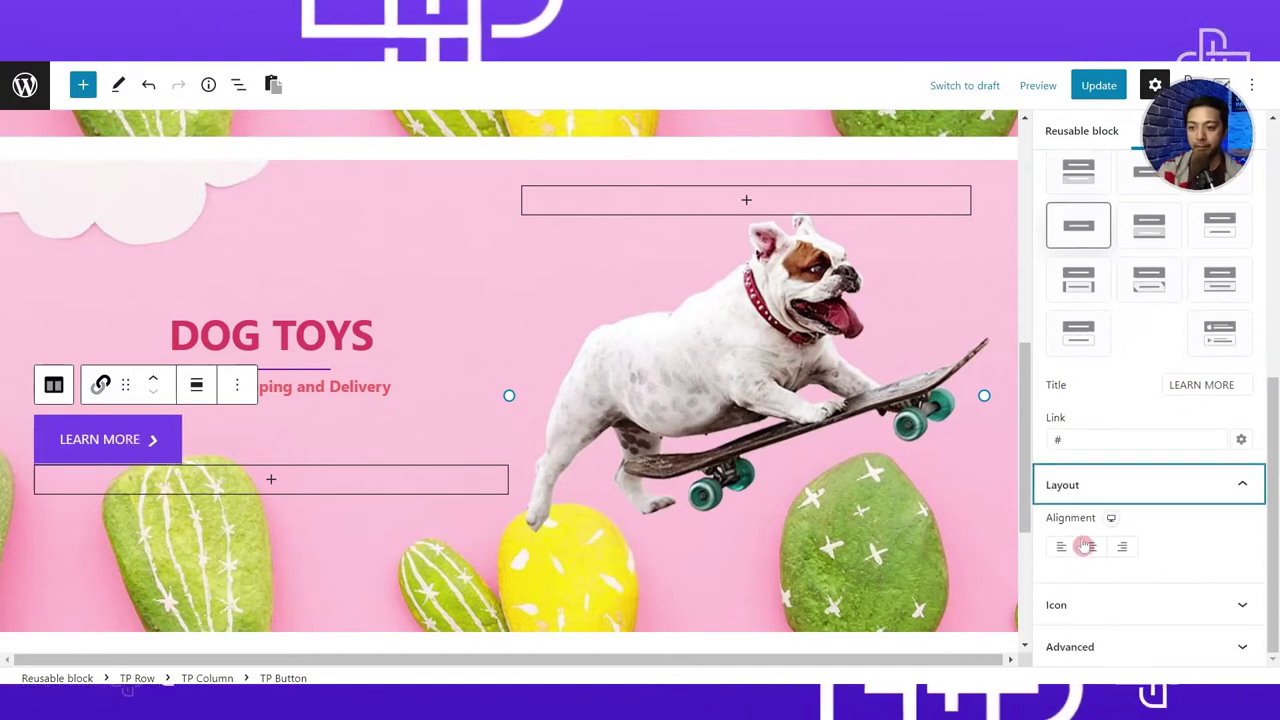
click(1091, 546)
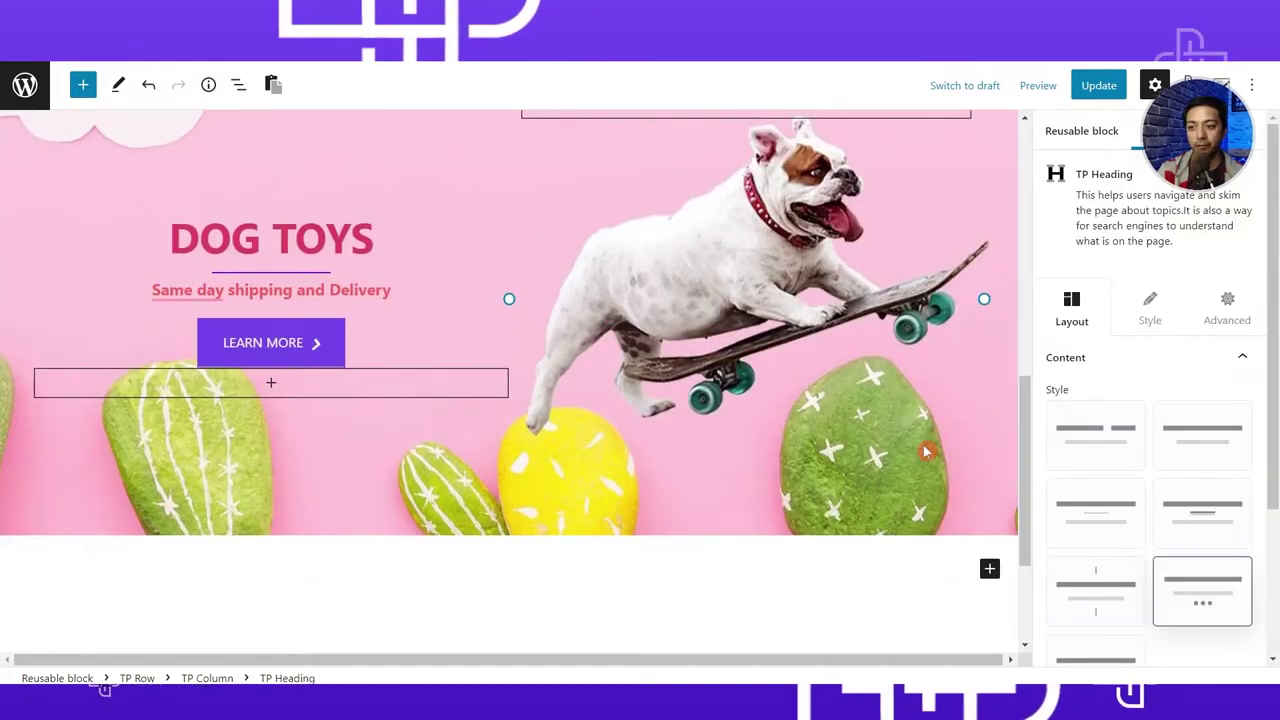
scroll(1019, 491, up, 1)
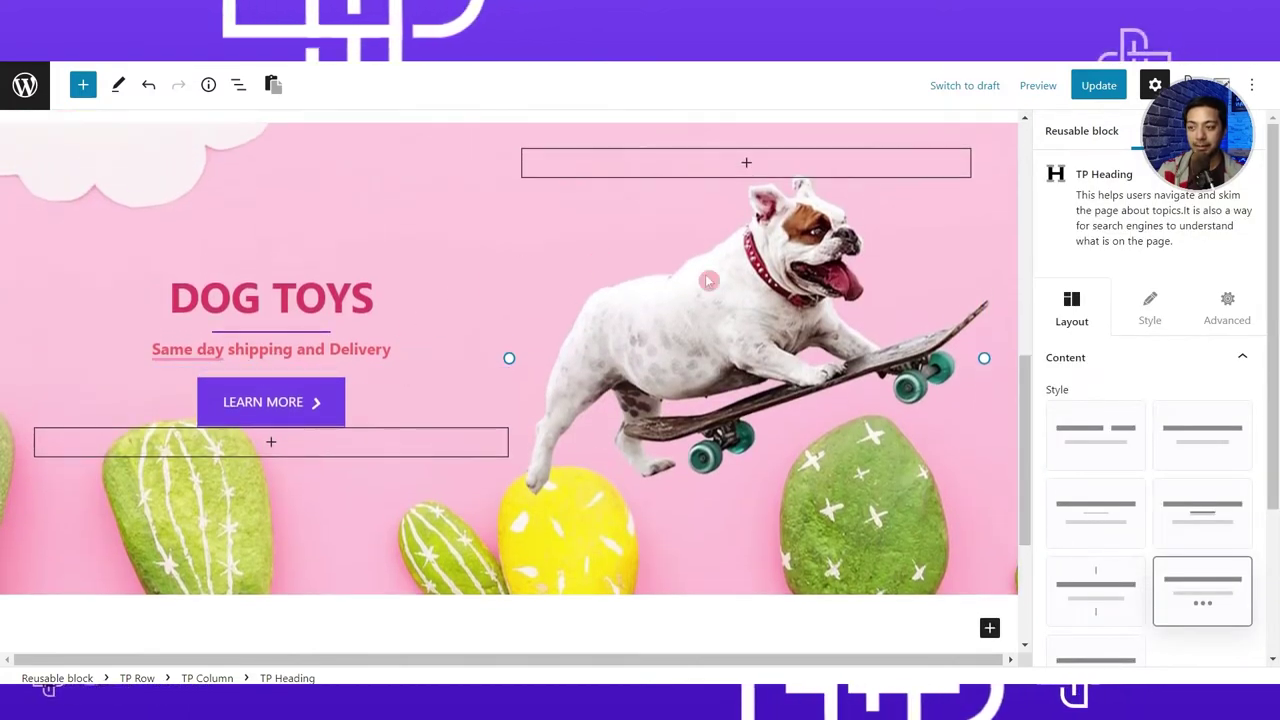
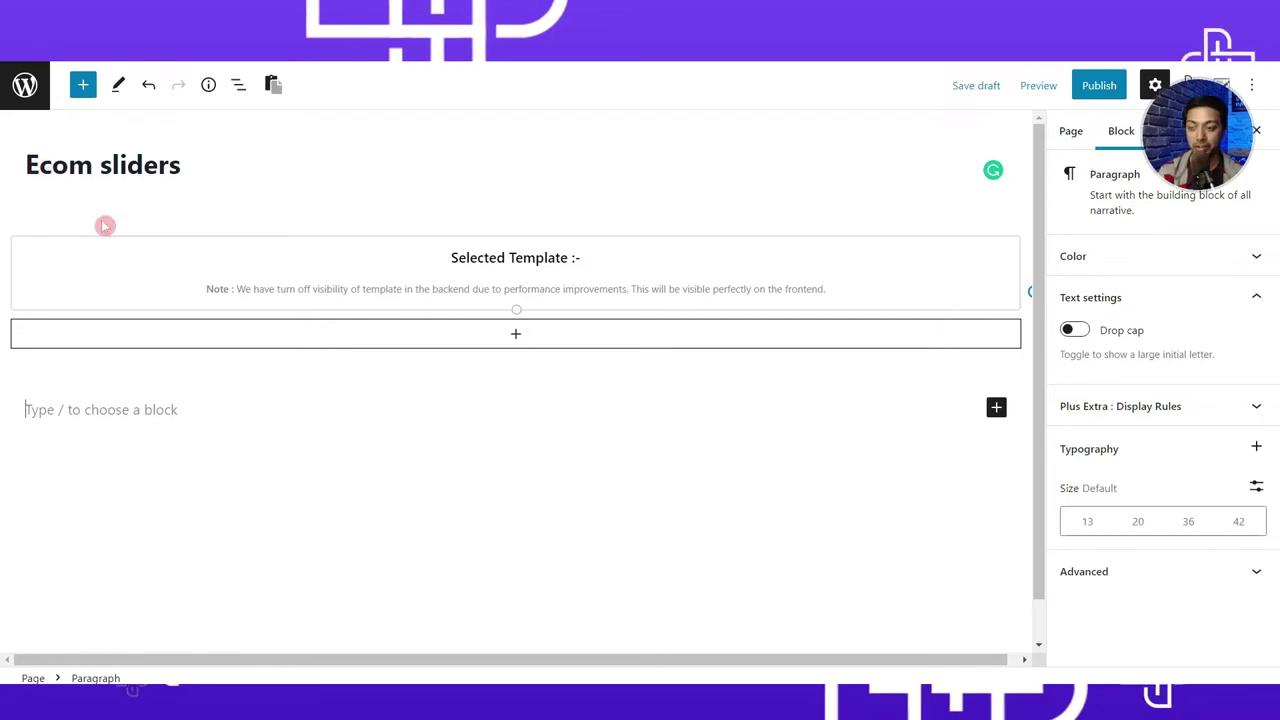
On the Ecom sliders page, assign the Ecomslide-1 block template to slide E1 of the TP Carousel Anything block.
click(410, 267)
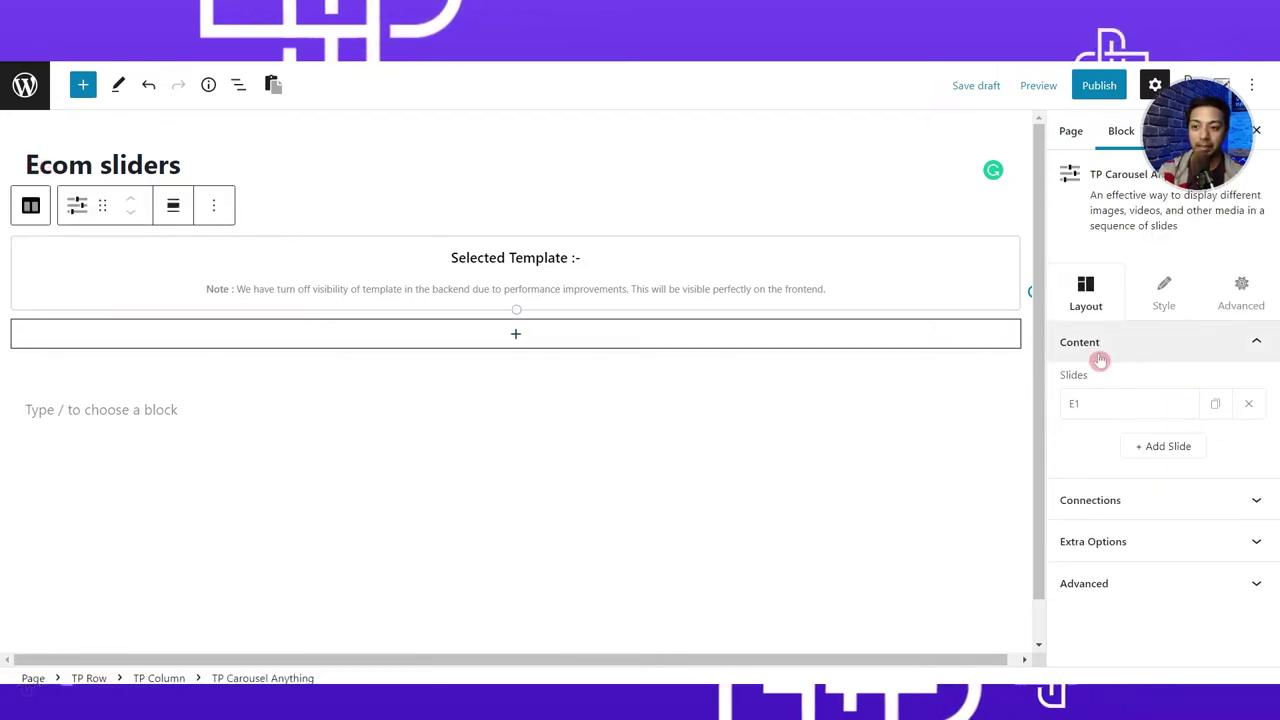
click(1082, 410)
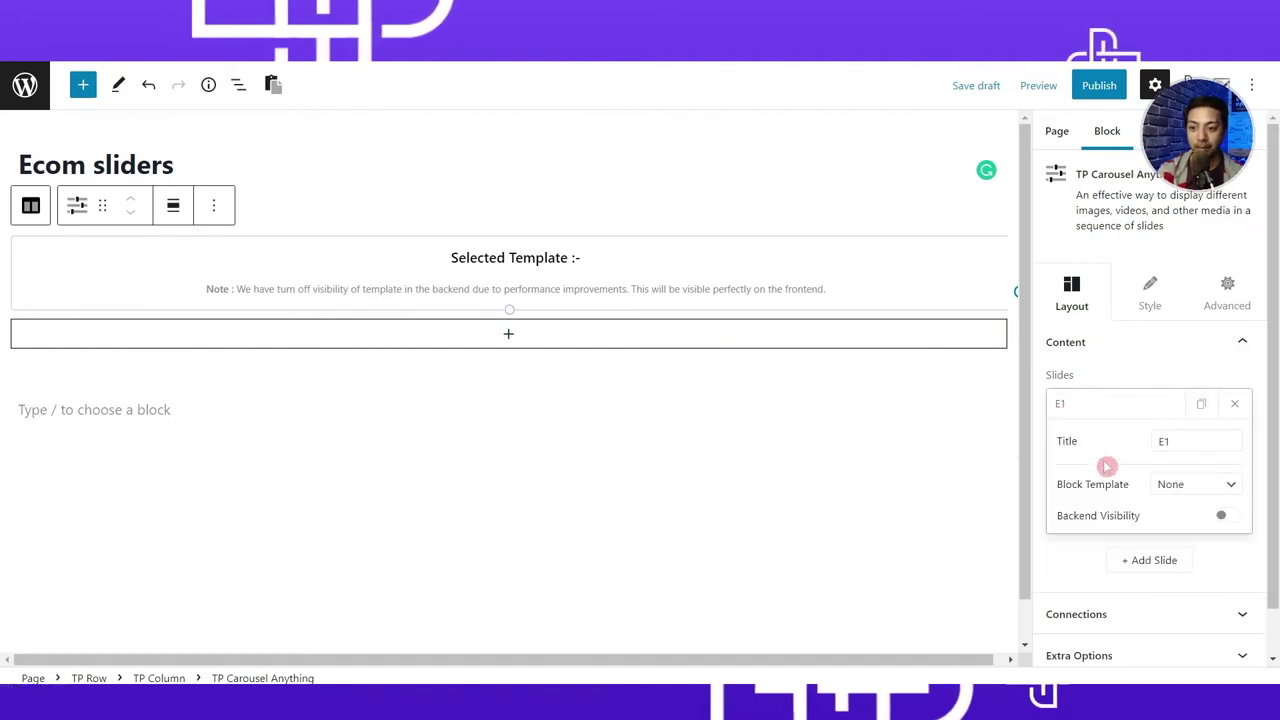
click(1194, 487)
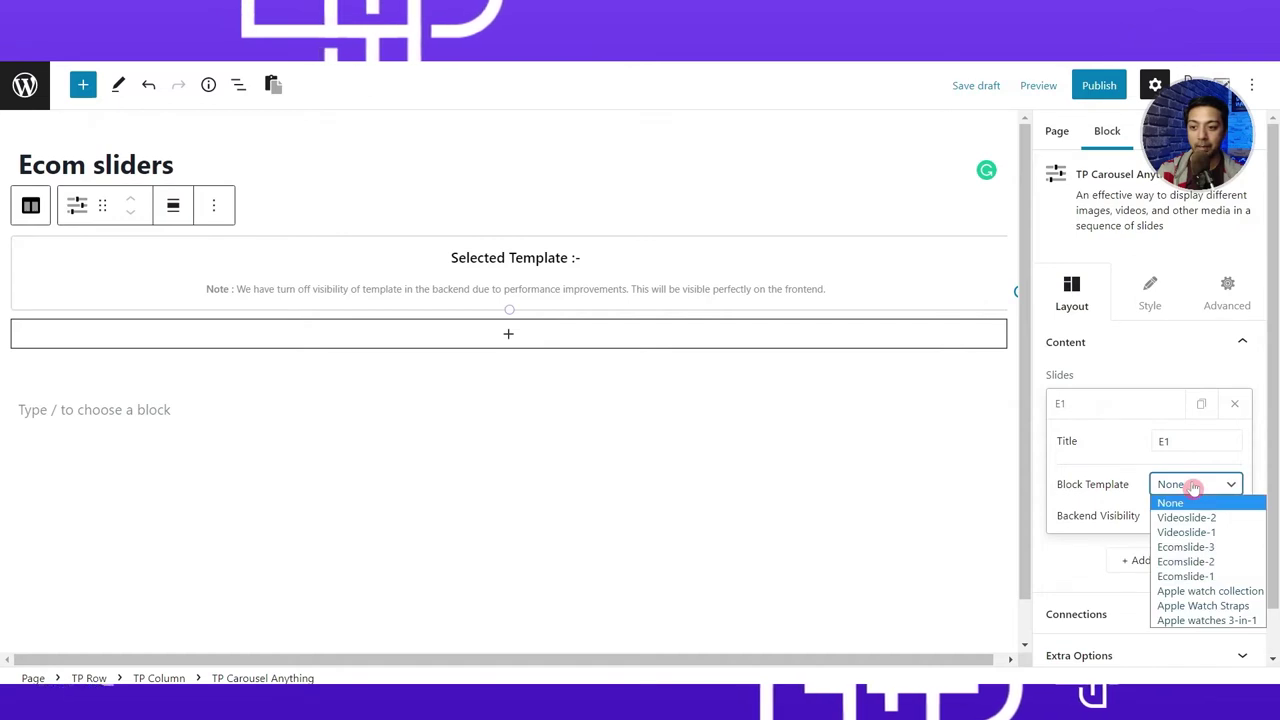
click(1192, 576)
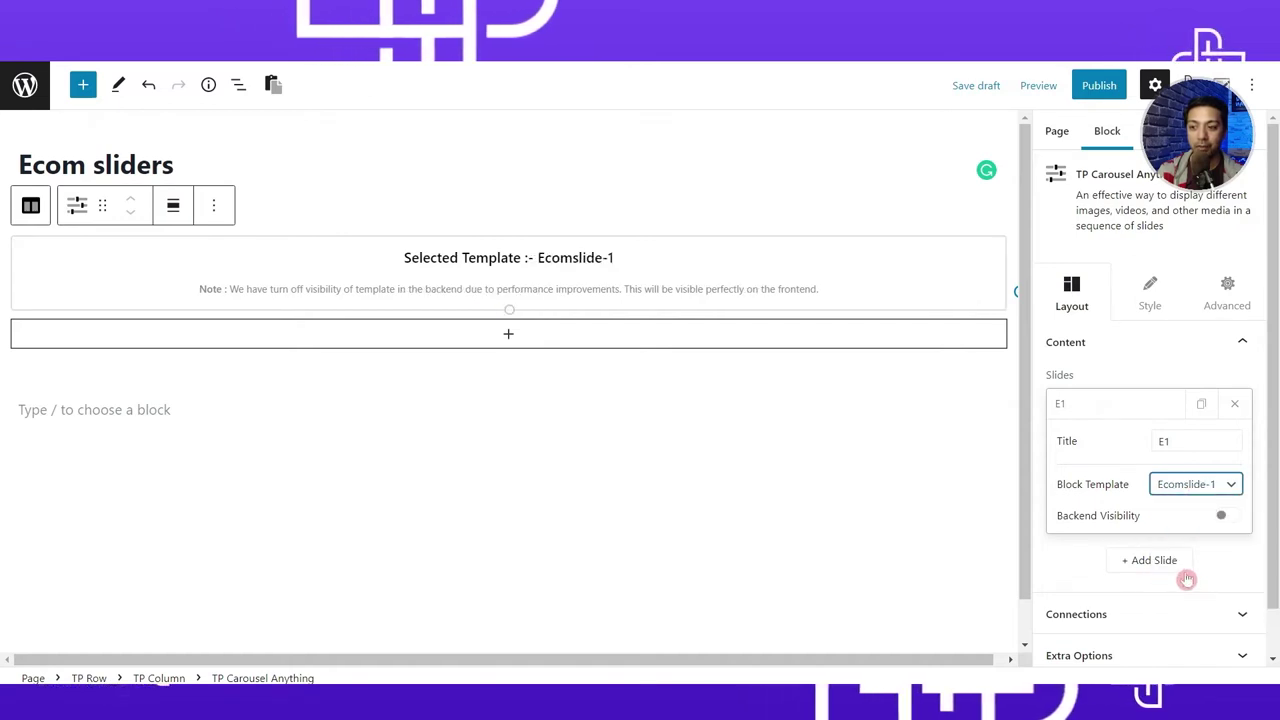
click(1100, 412)
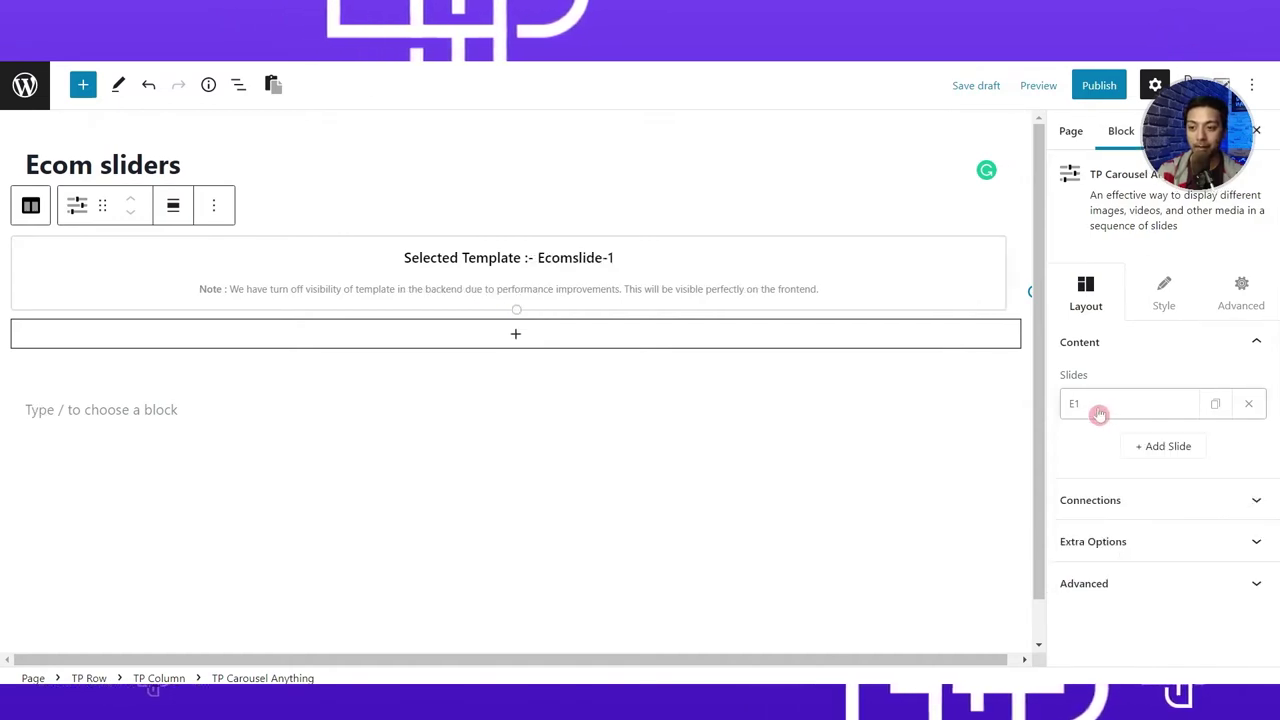
Duplicate slide E1 and title the copy E2.
click(1215, 403)
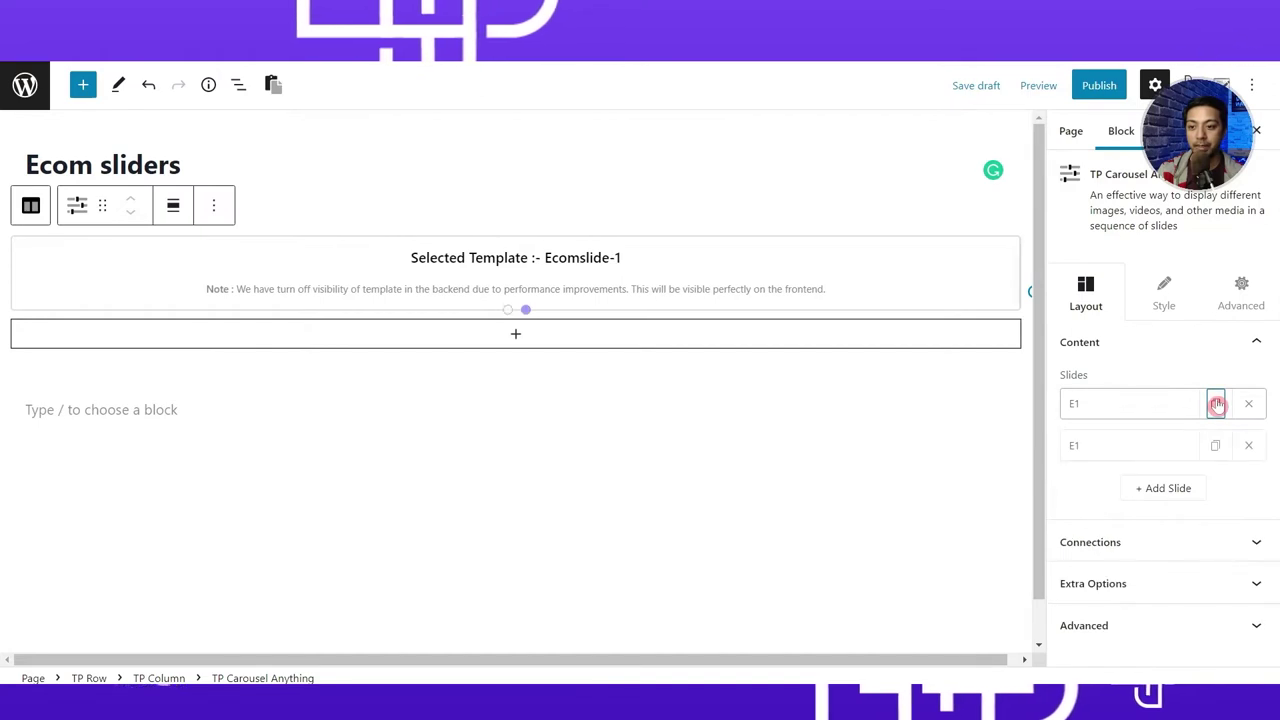
click(1146, 448)
click(1200, 483)
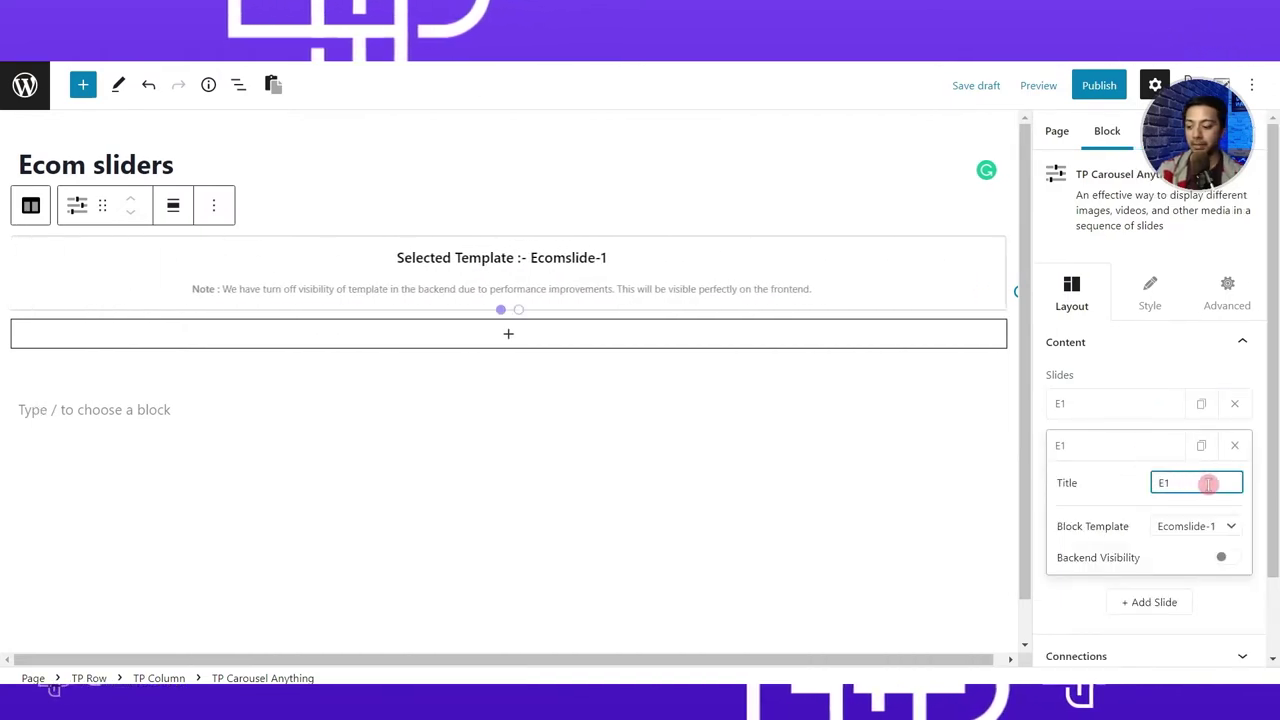
key(BackSpace)
text(2)
Set the block template of slide E2 to Ecomslide-2.
click(1229, 526)
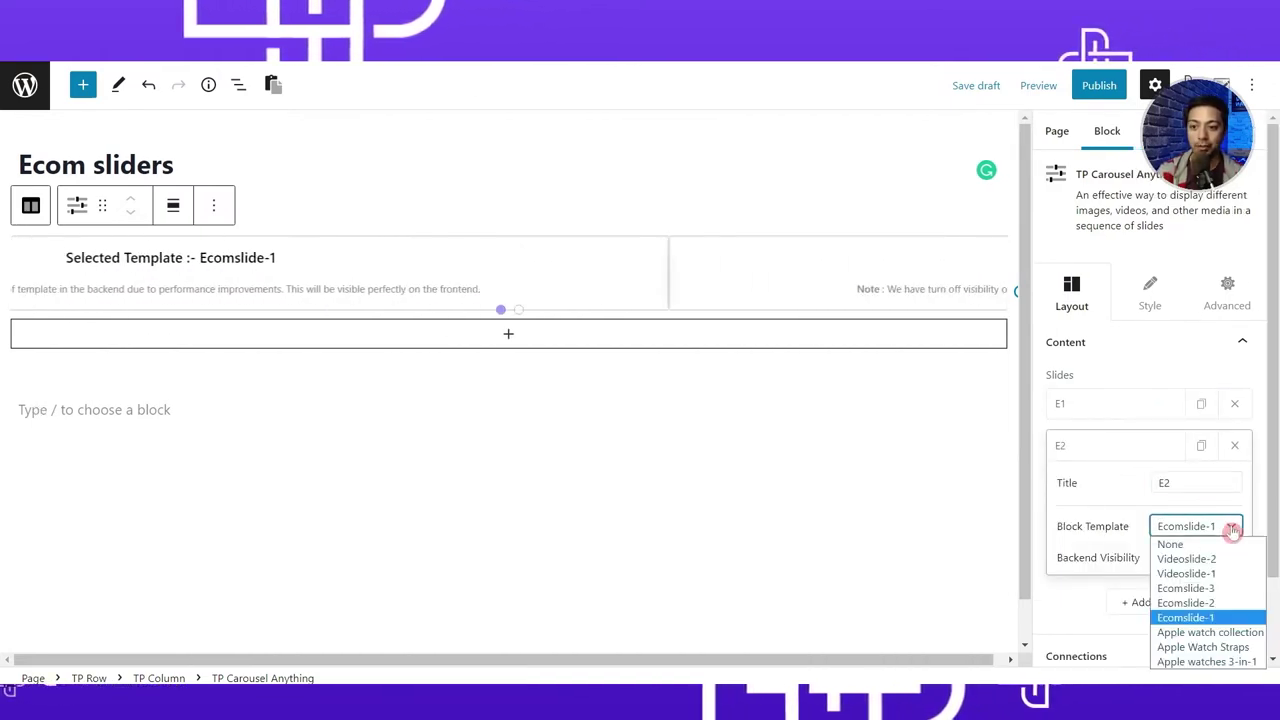
click(1220, 589)
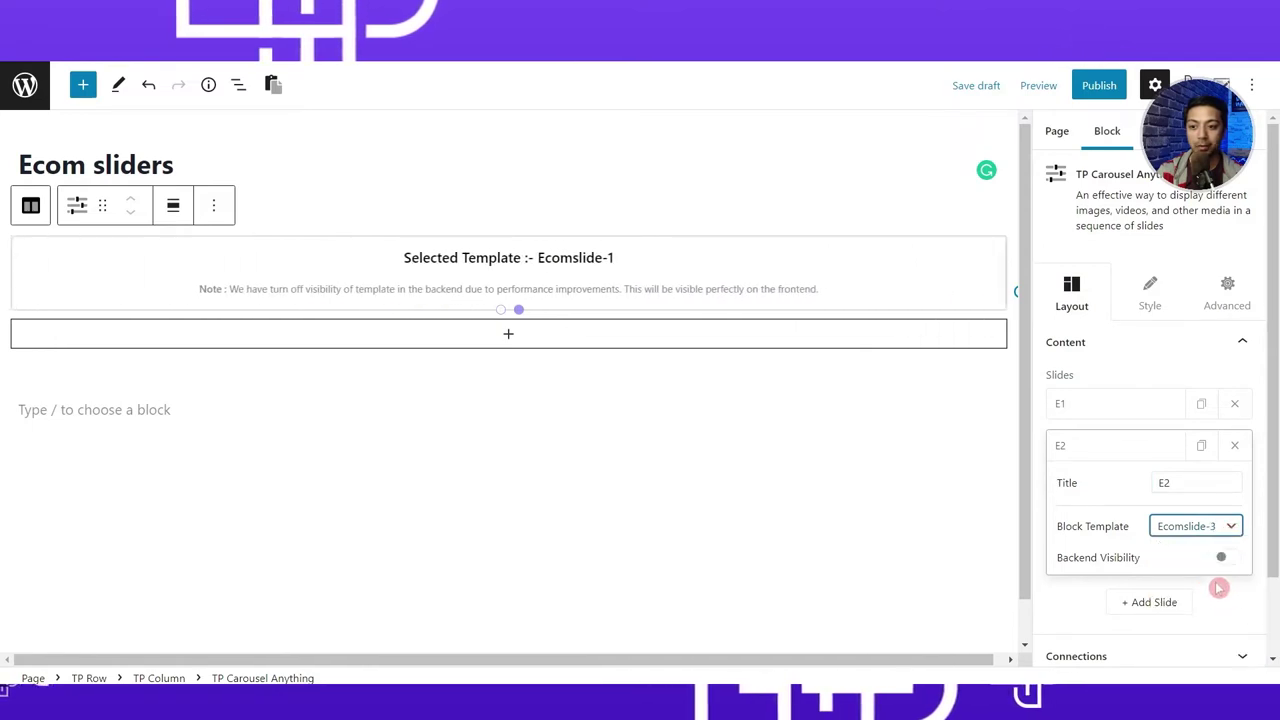
click(1218, 532)
click(1206, 574)
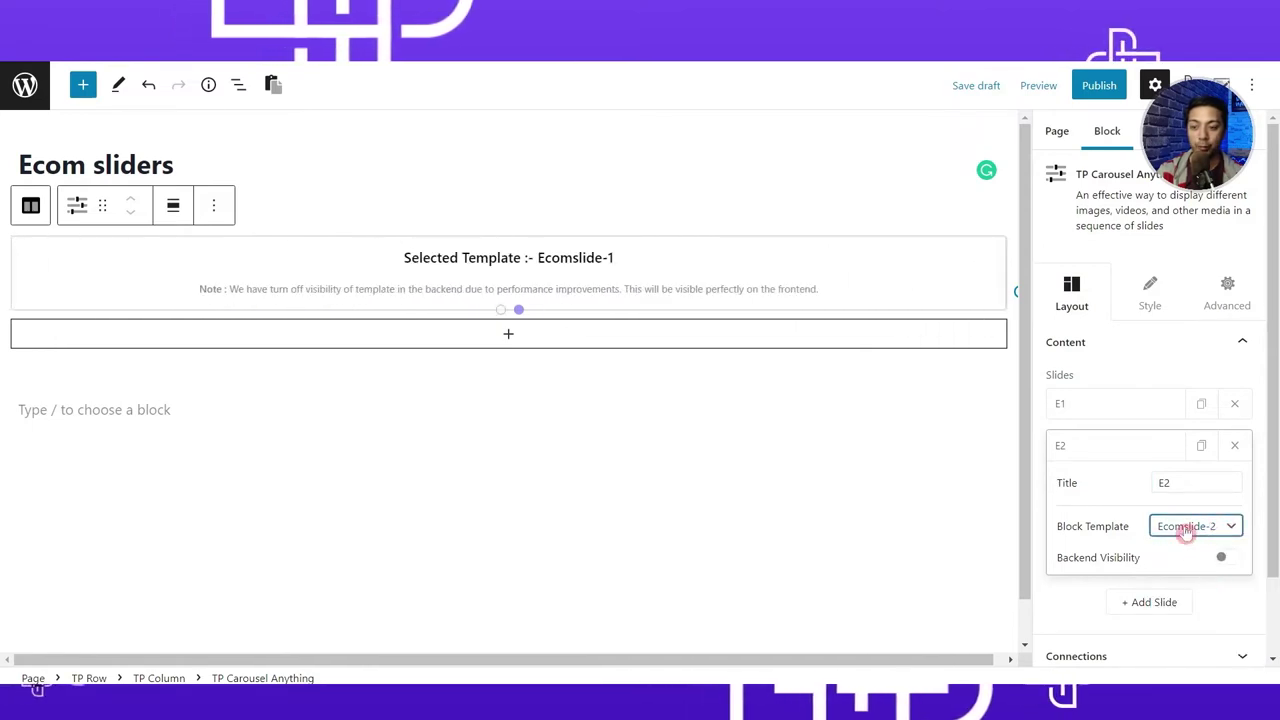
Duplicate slide E2, title the copy E3 and set its block template to Ecomslide-3.
click(1122, 446)
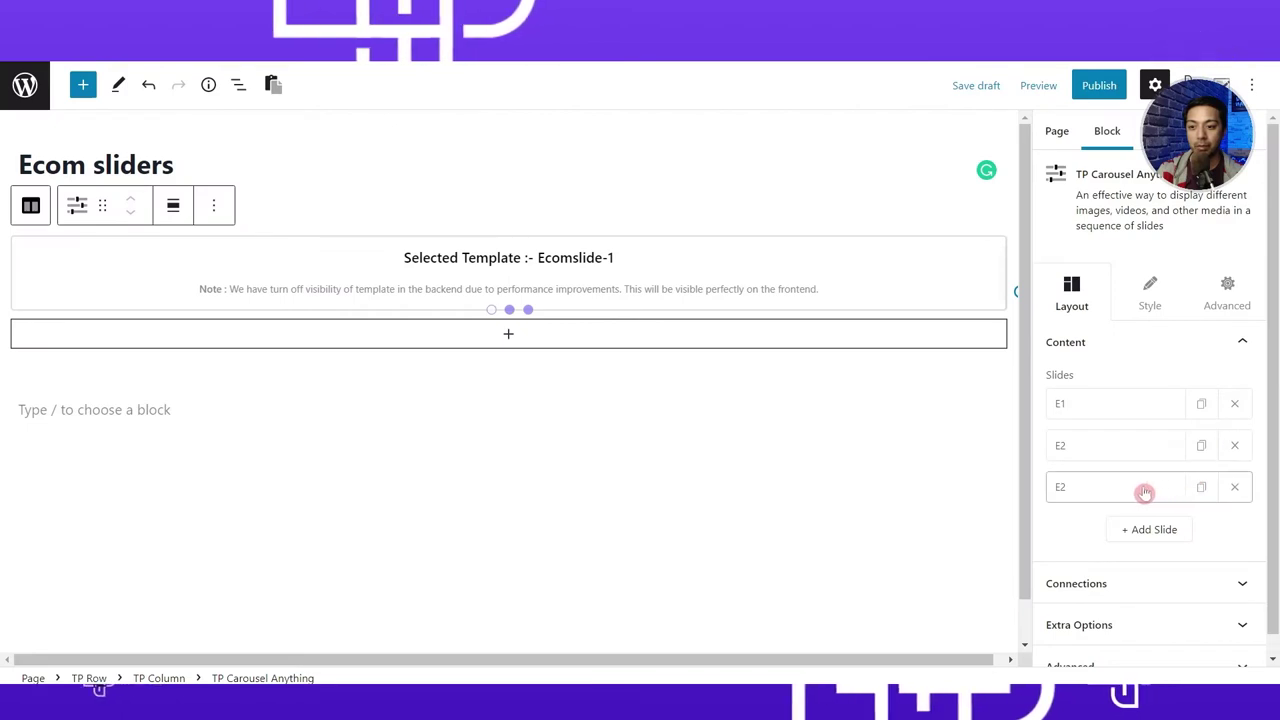
click(1144, 493)
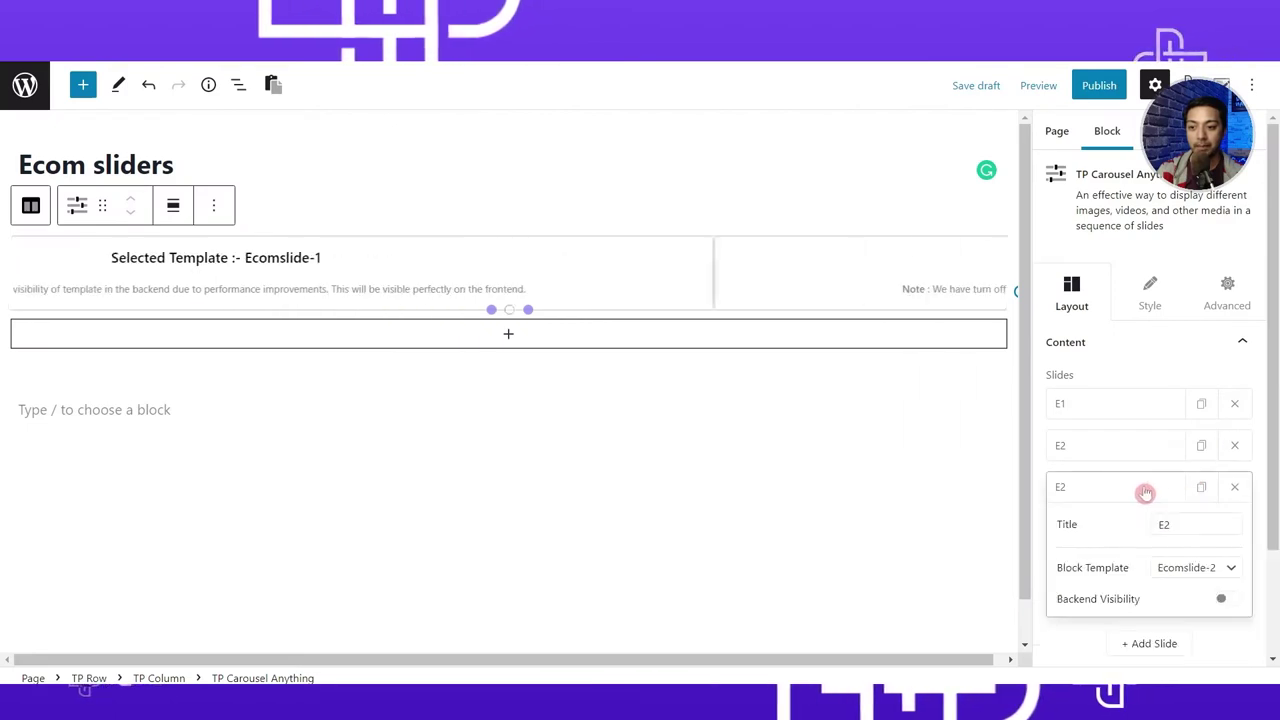
click(1198, 528)
key(BackSpace)
text(3)
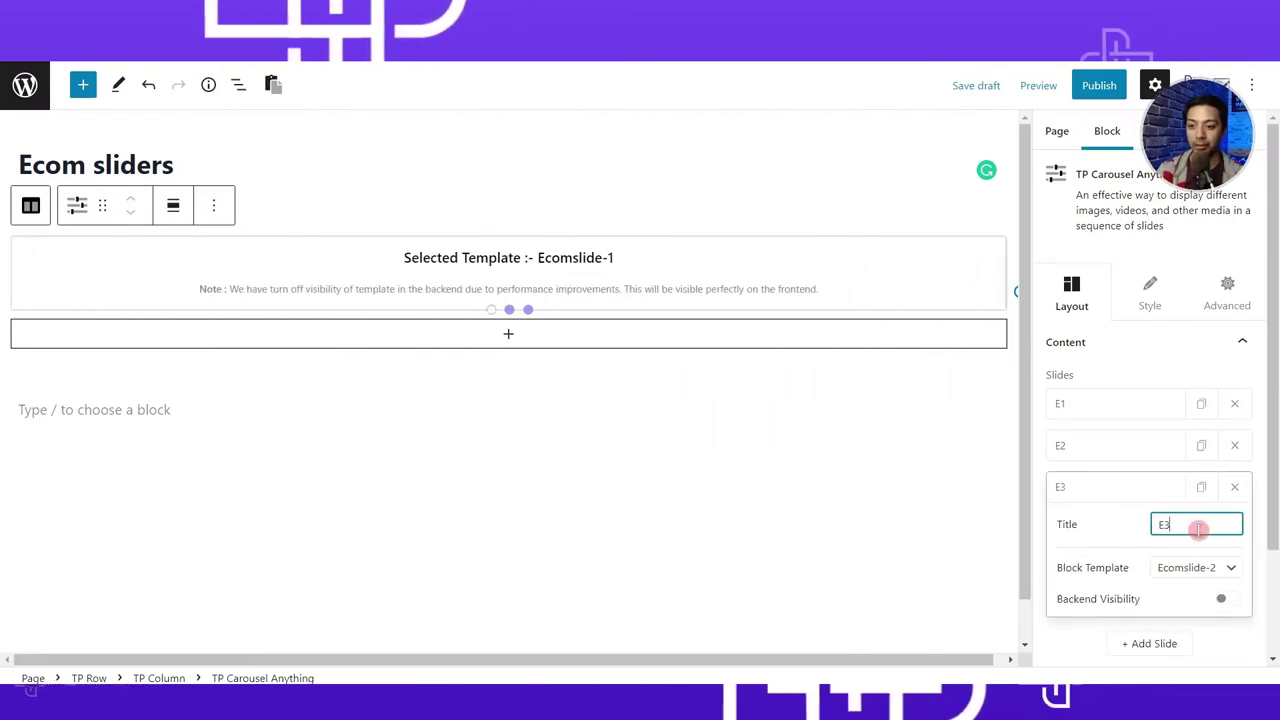
click(1203, 569)
click(1218, 476)
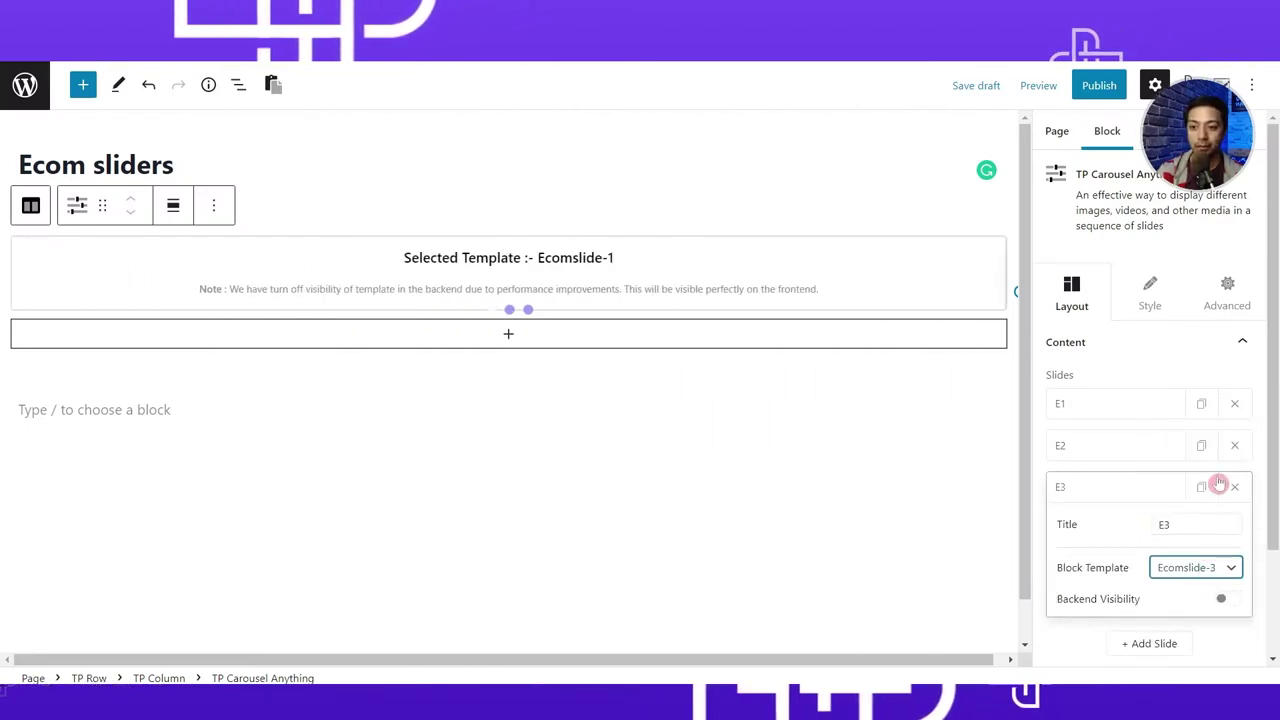
click(1140, 492)
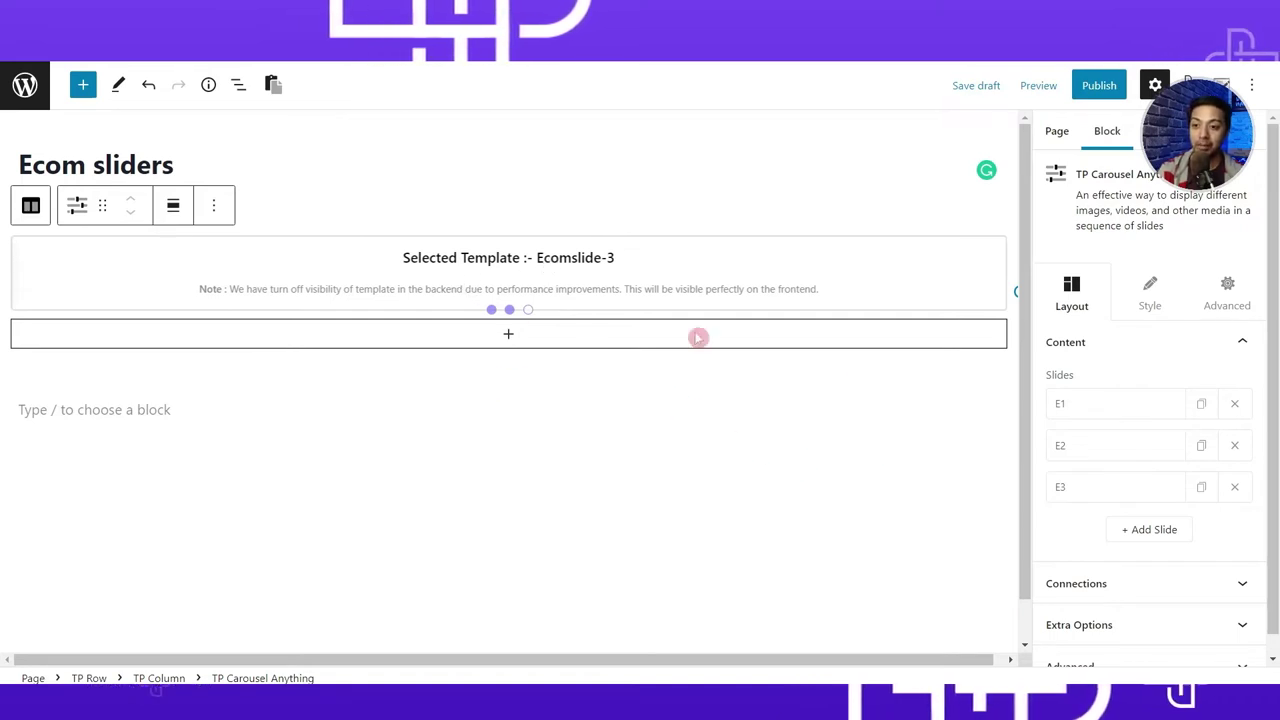
Turn on backend visibility for slide E3.
click(1122, 486)
click(1236, 604)
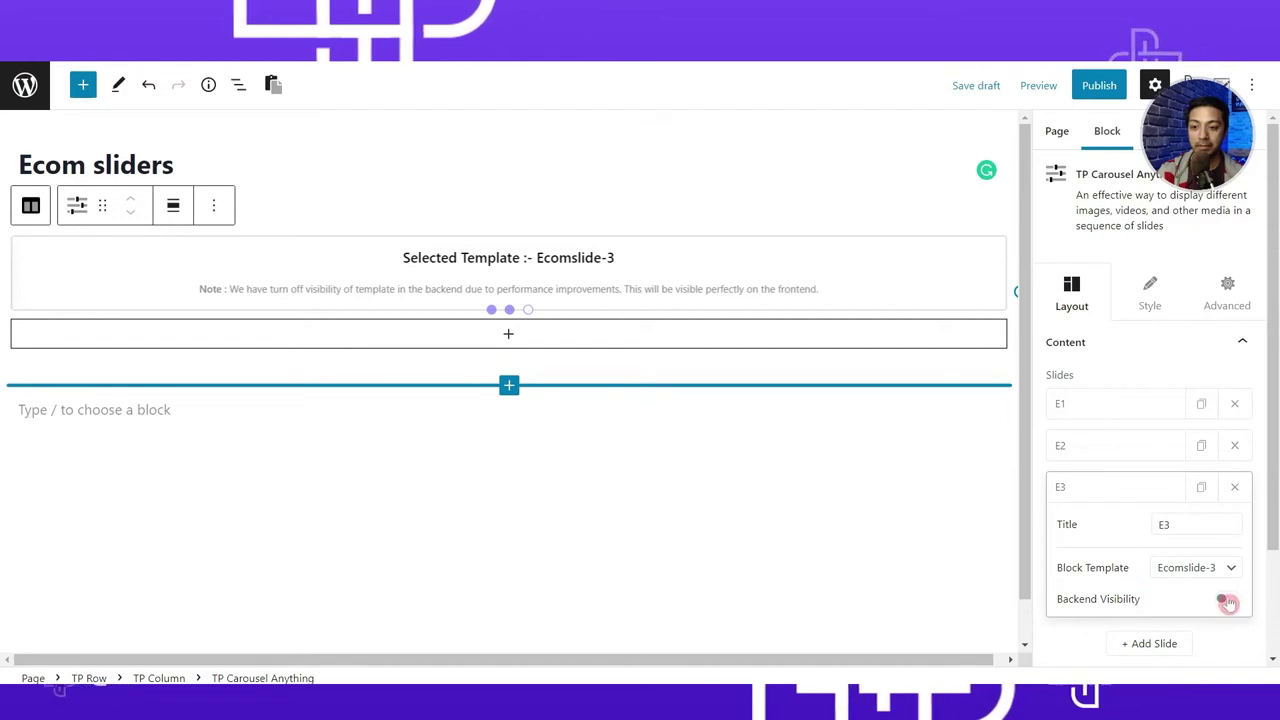
click(1131, 490)
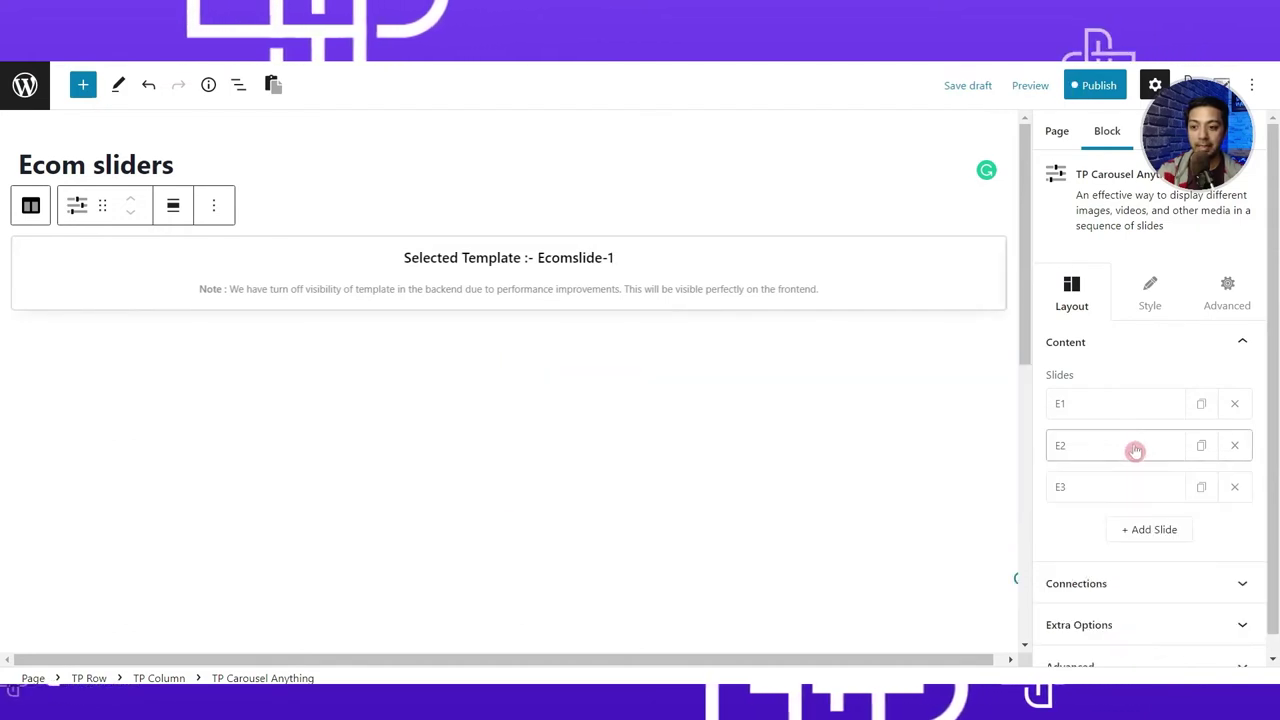
Open the entries of slides E2 and E1 to view them in the carousel preview.
click(1136, 449)
click(1108, 440)
click(1108, 412)
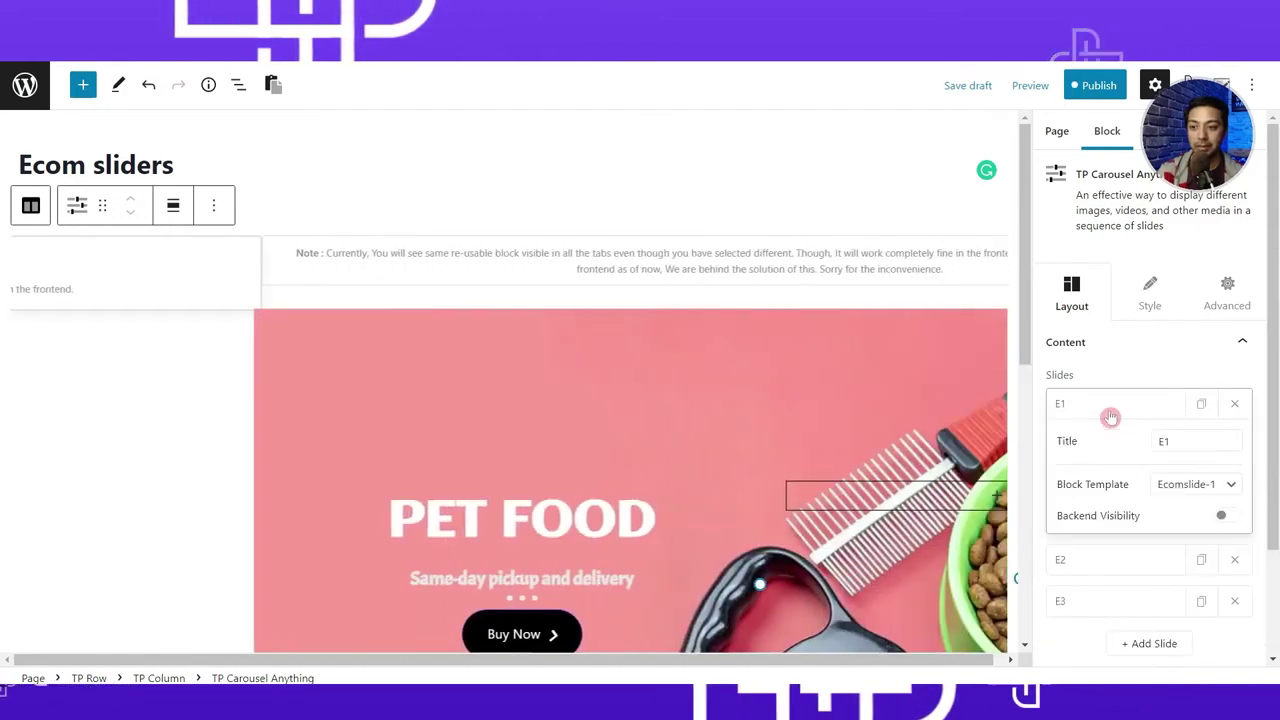
Turn on backend visibility for slide E1 and collapse its entry.
click(1228, 520)
scroll(863, 460, down, 3)
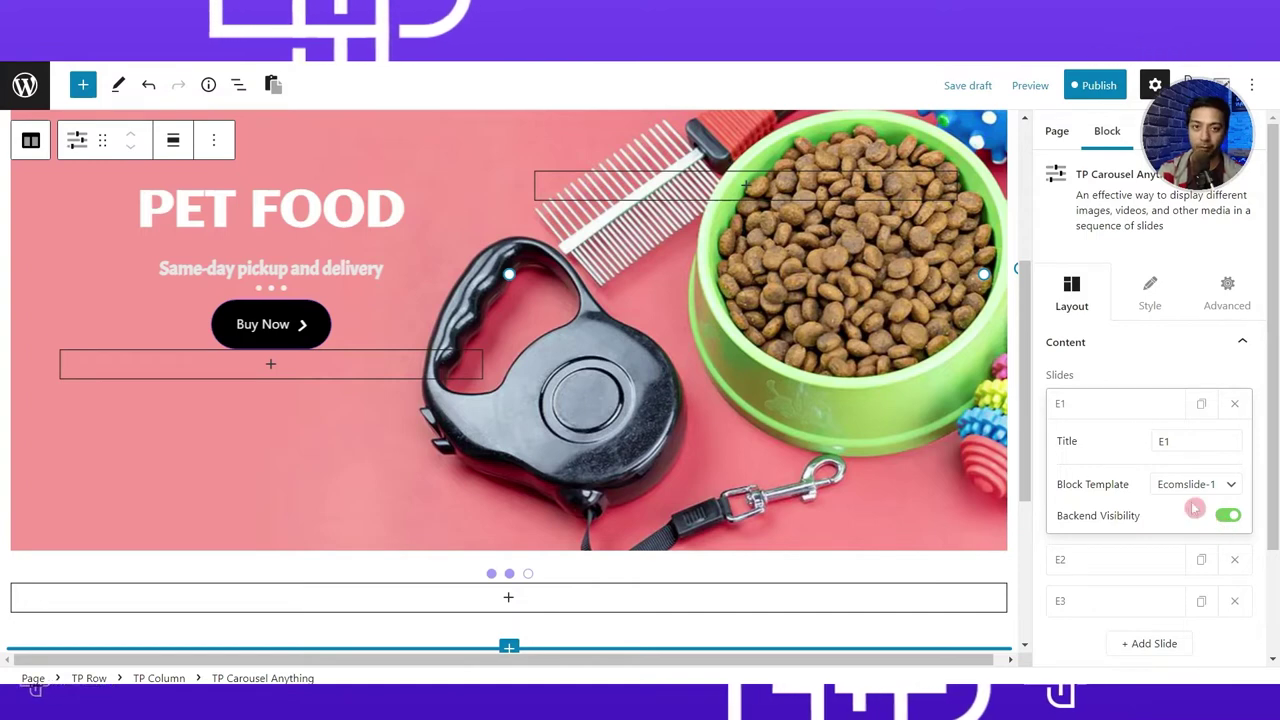
click(1117, 402)
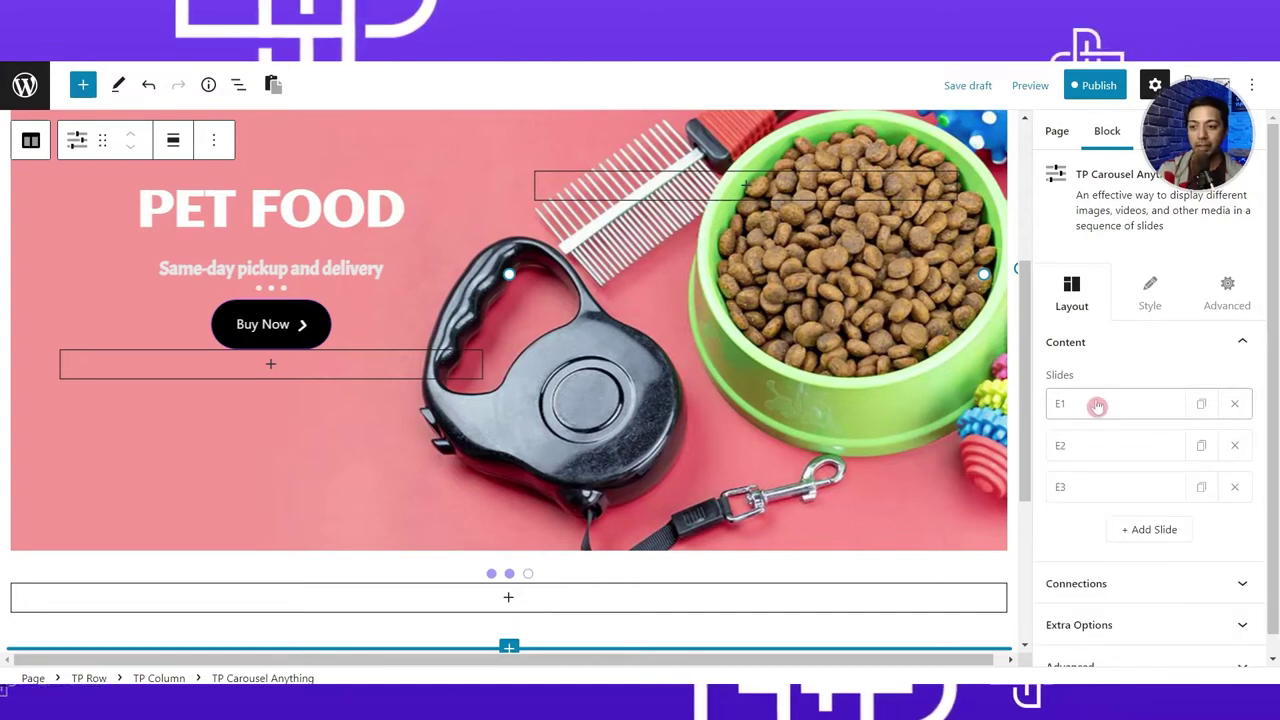
Examine the carousel's Connections and Extra Options layout settings, including the unique carousel ID, overflow and random order.
scroll(1120, 424, down, 1)
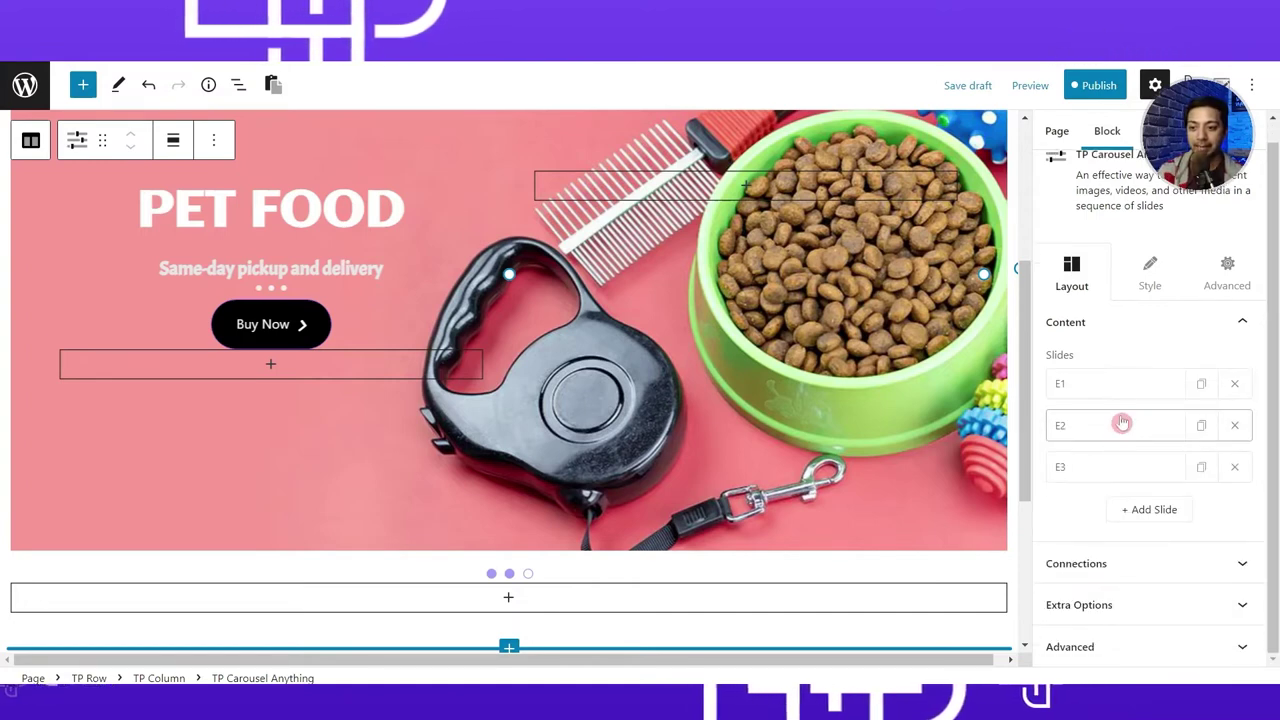
click(1176, 569)
scroll(1195, 540, down, 2)
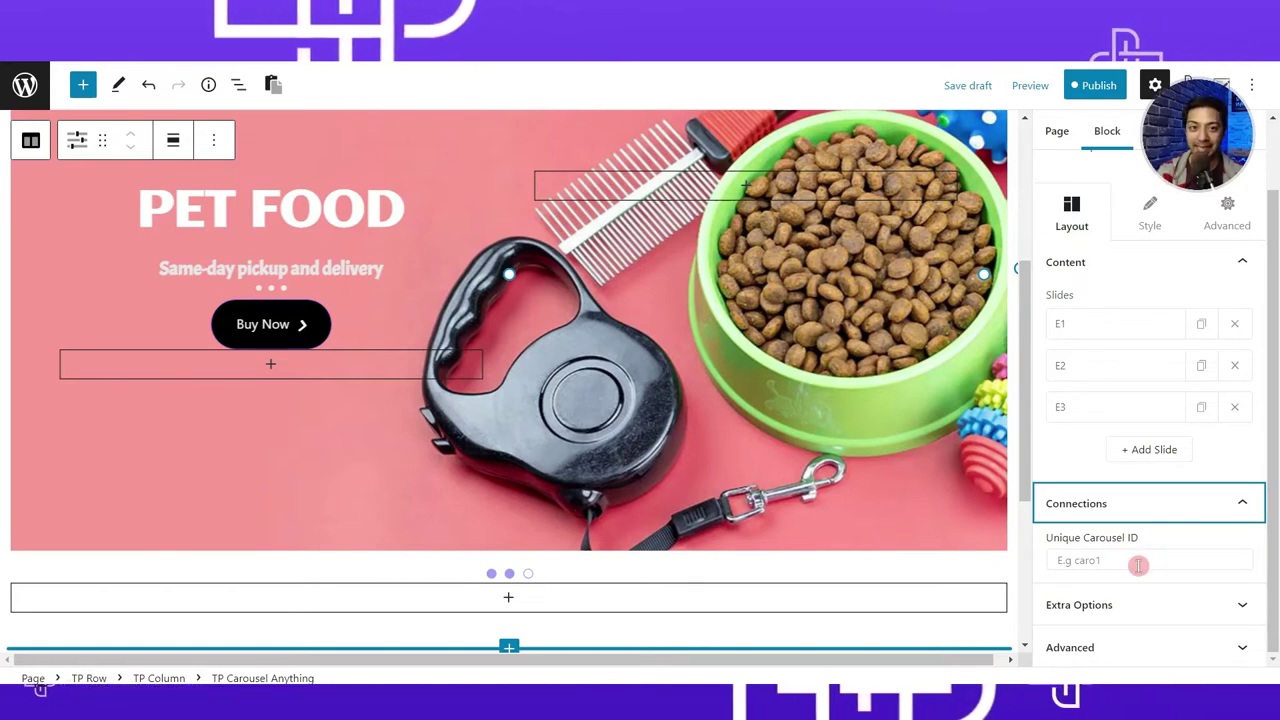
click(1149, 605)
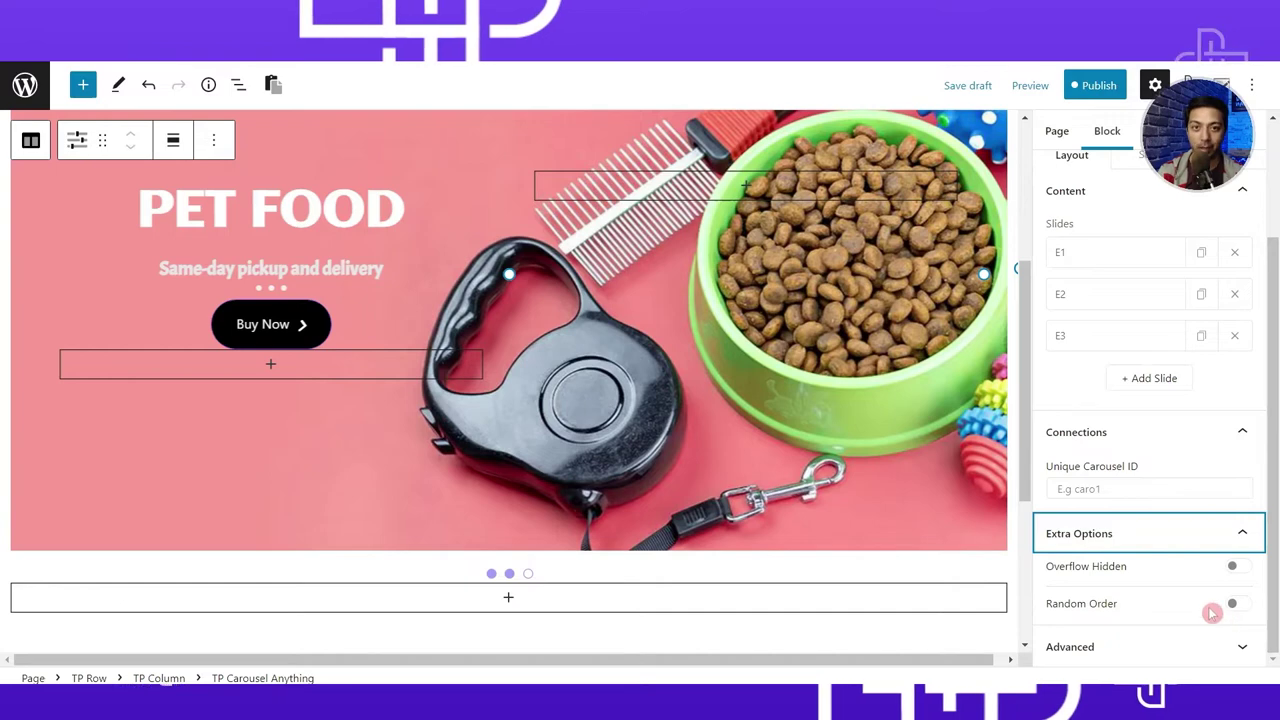
scroll(1180, 560, up, 3)
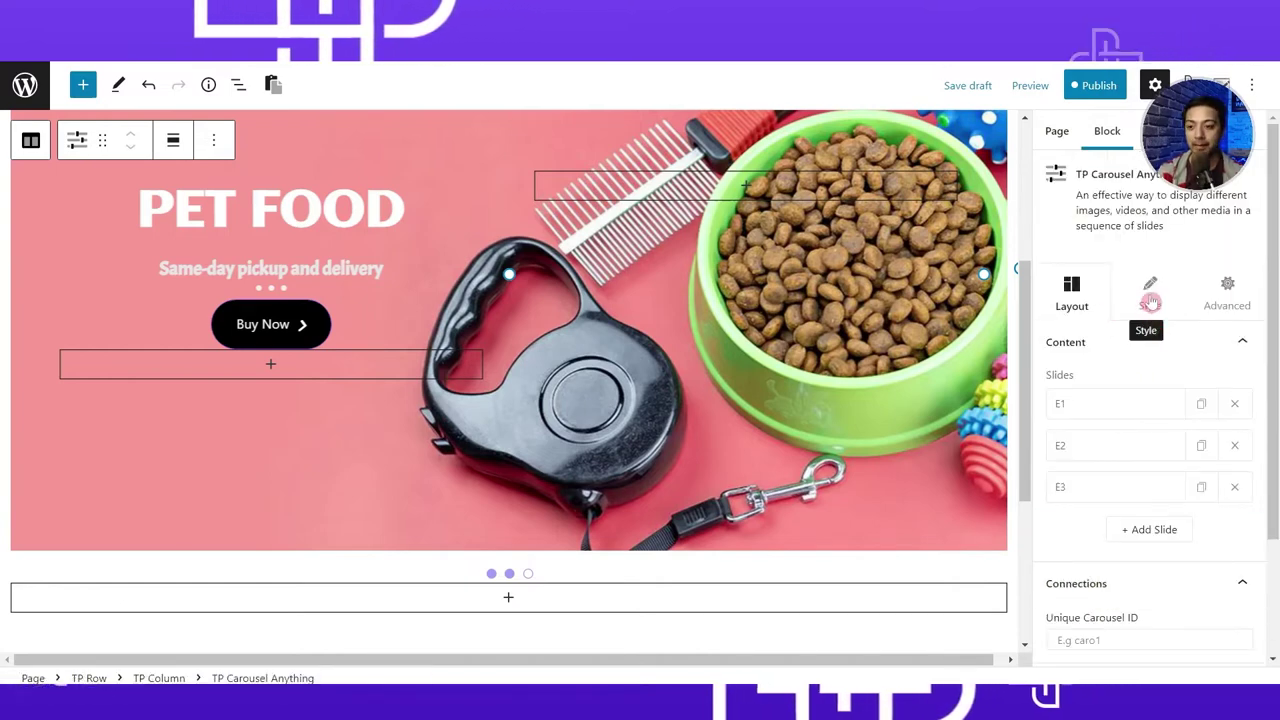
Try the Vertical mode in the carousel's style settings and return the mode to Horizontal.
click(1151, 303)
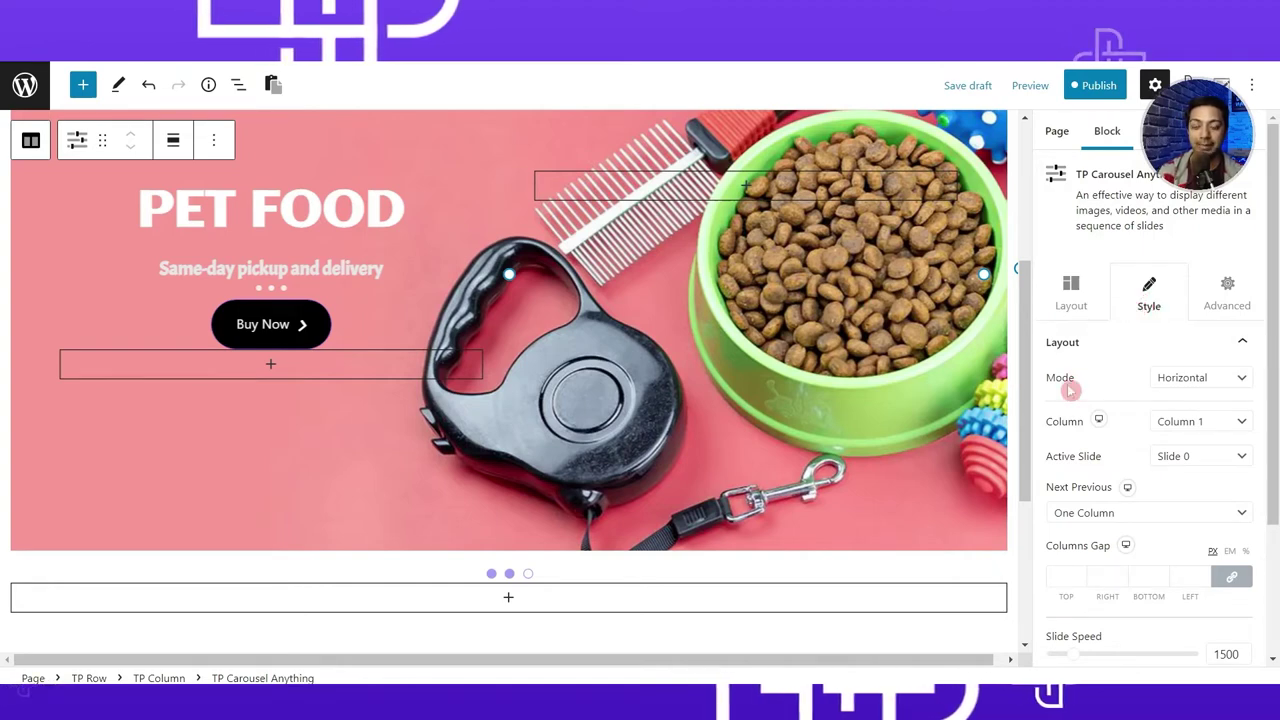
click(1197, 382)
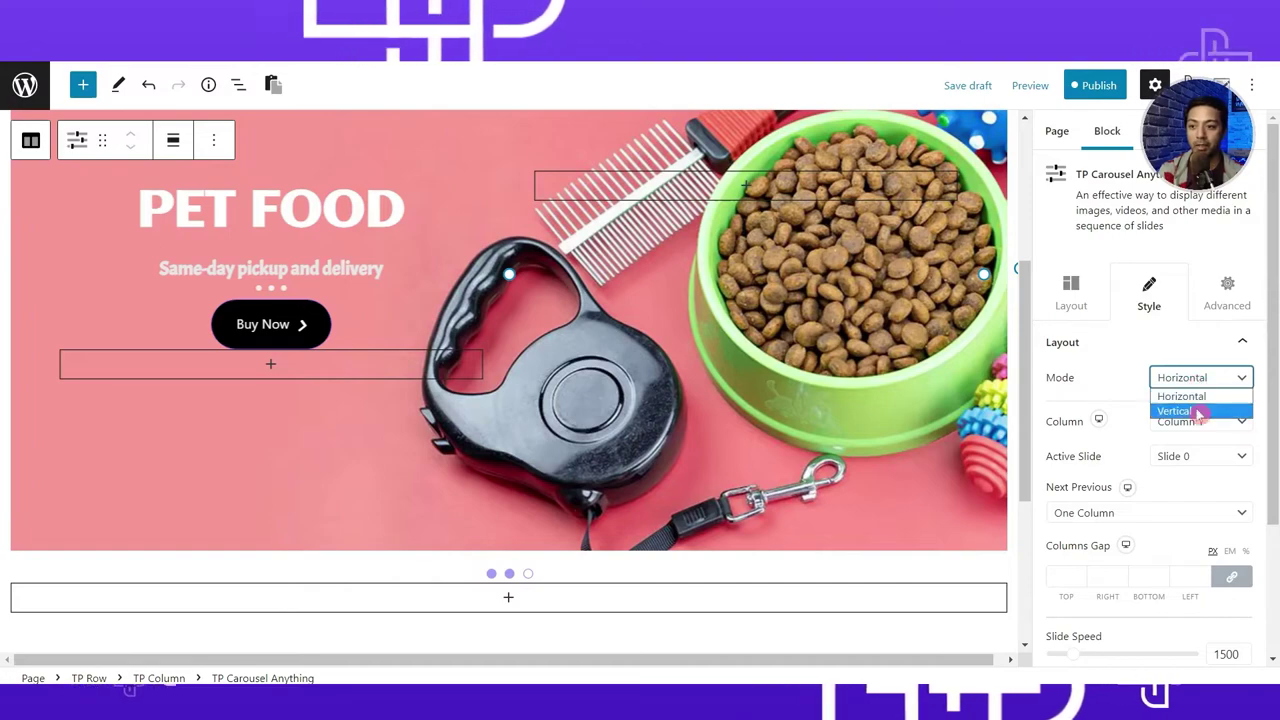
click(1198, 411)
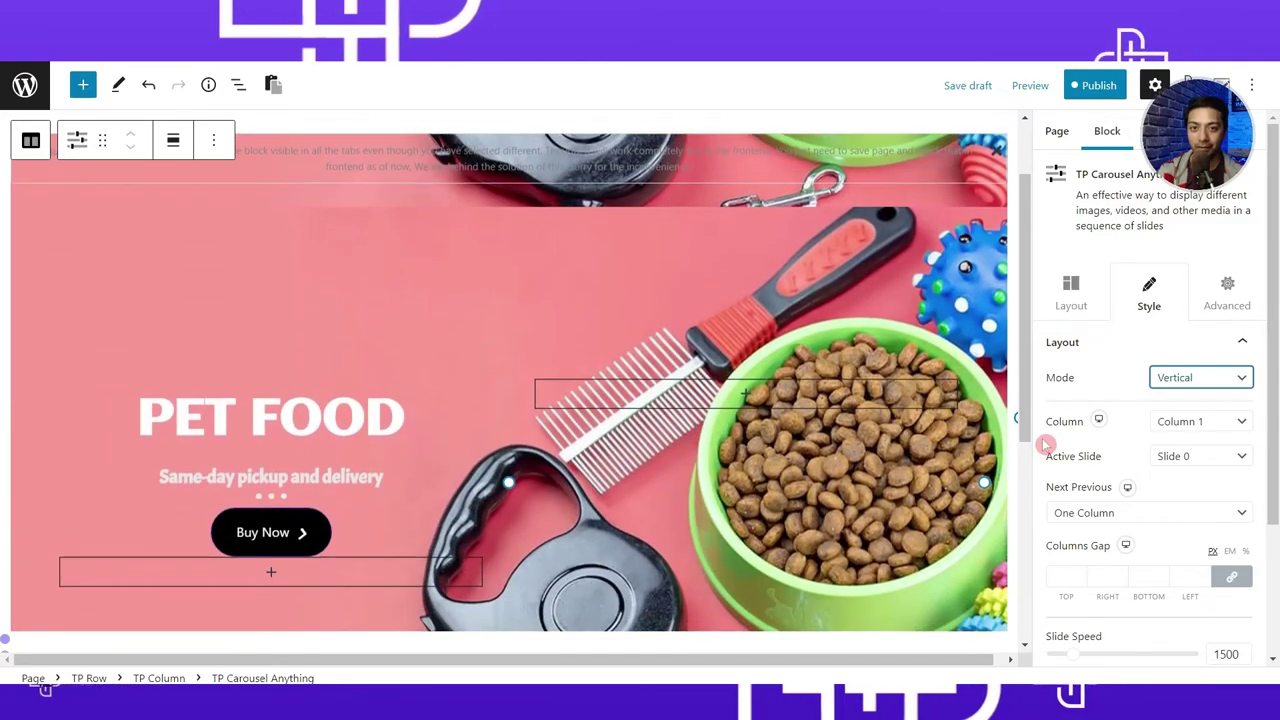
click(1200, 377)
click(1195, 397)
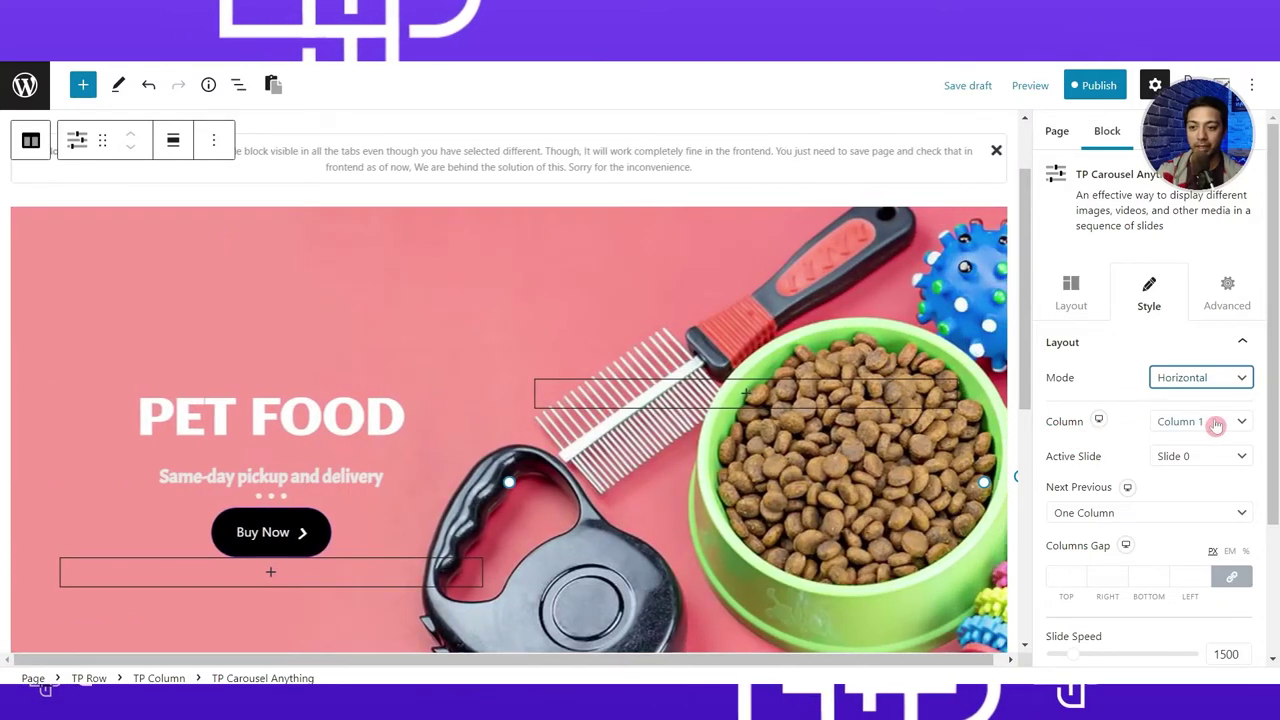
Set the carousel's active slide to Slide 1, keeping Column 1 and the One Column option for Next Previous.
click(1216, 424)
click(1218, 426)
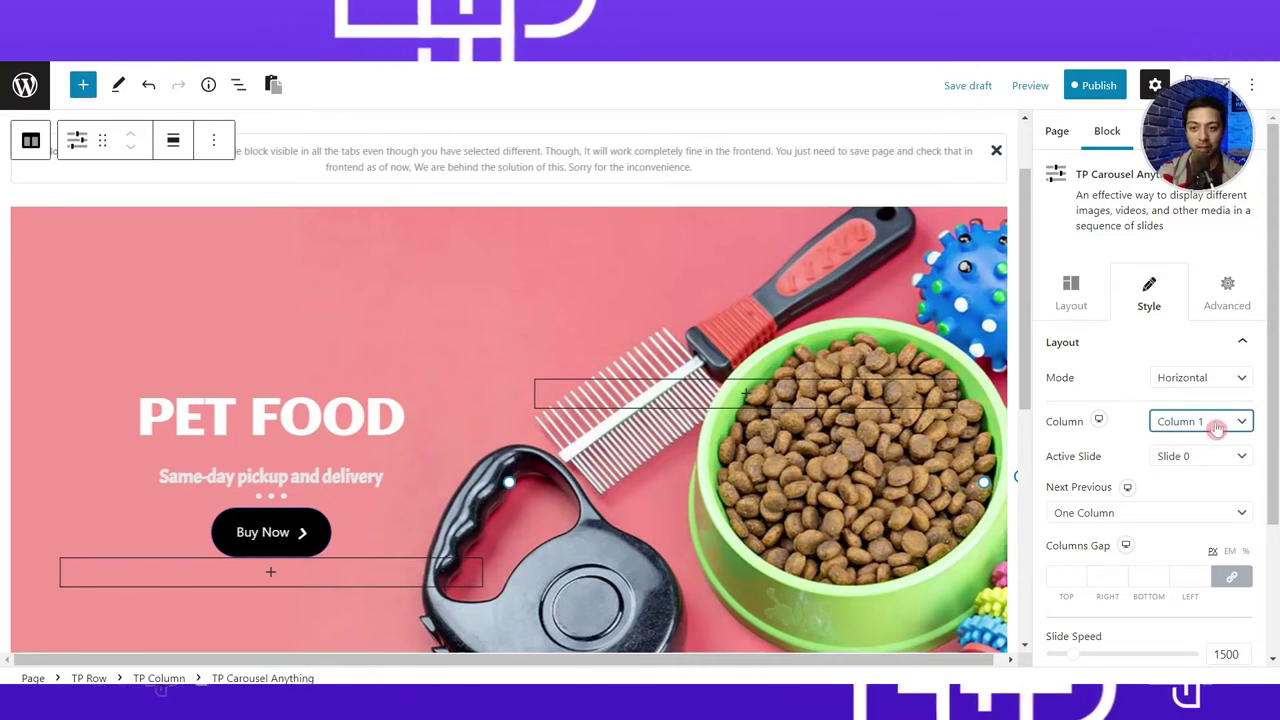
click(1190, 456)
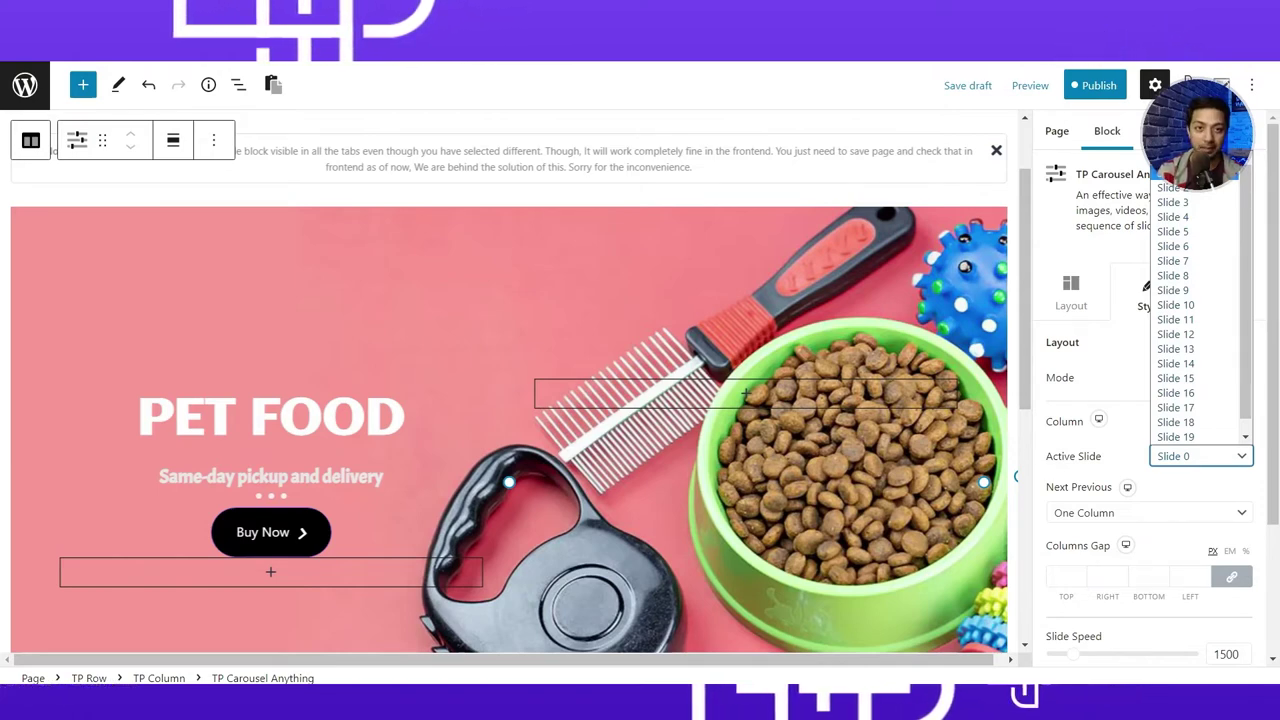
click(1180, 172)
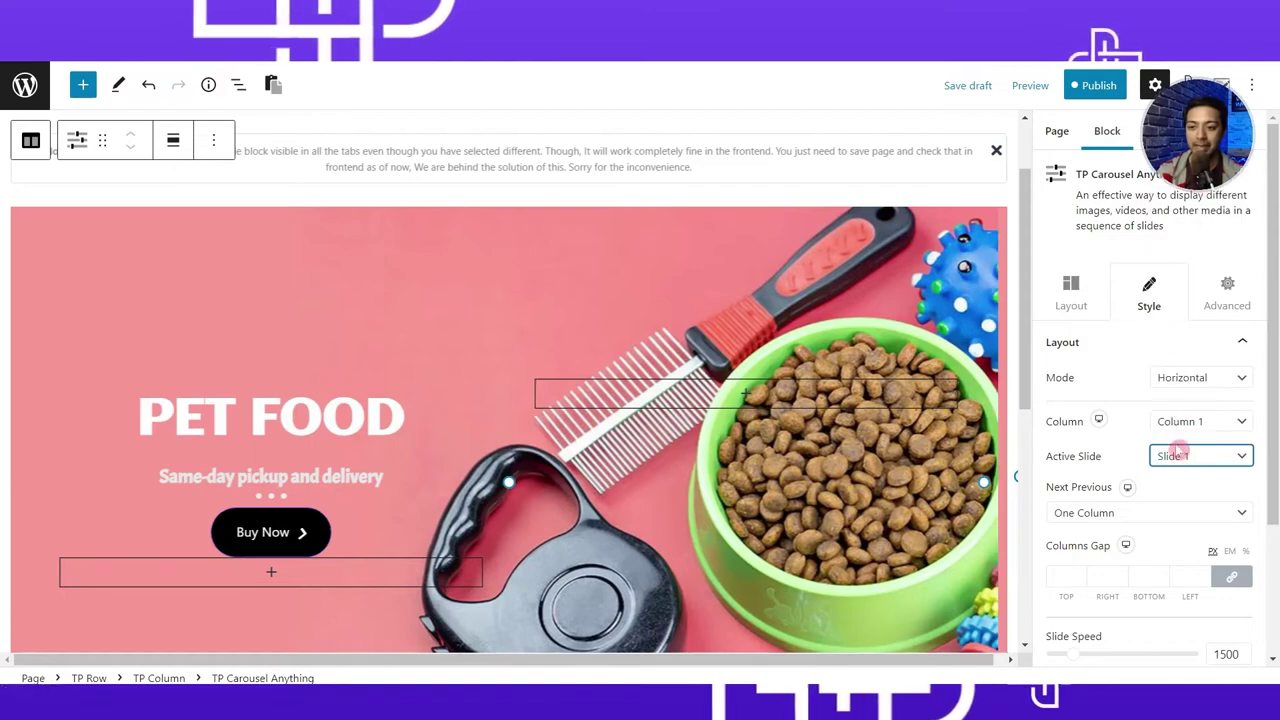
scroll(1060, 398, down, 1)
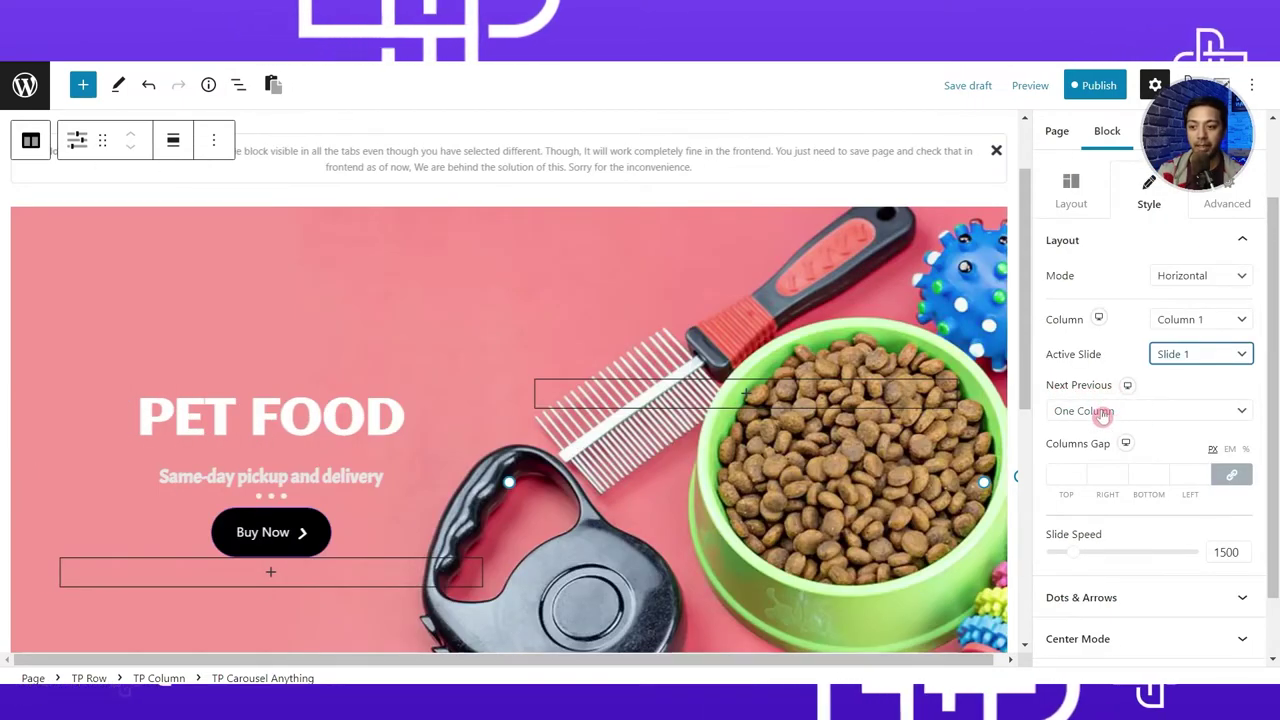
click(1141, 413)
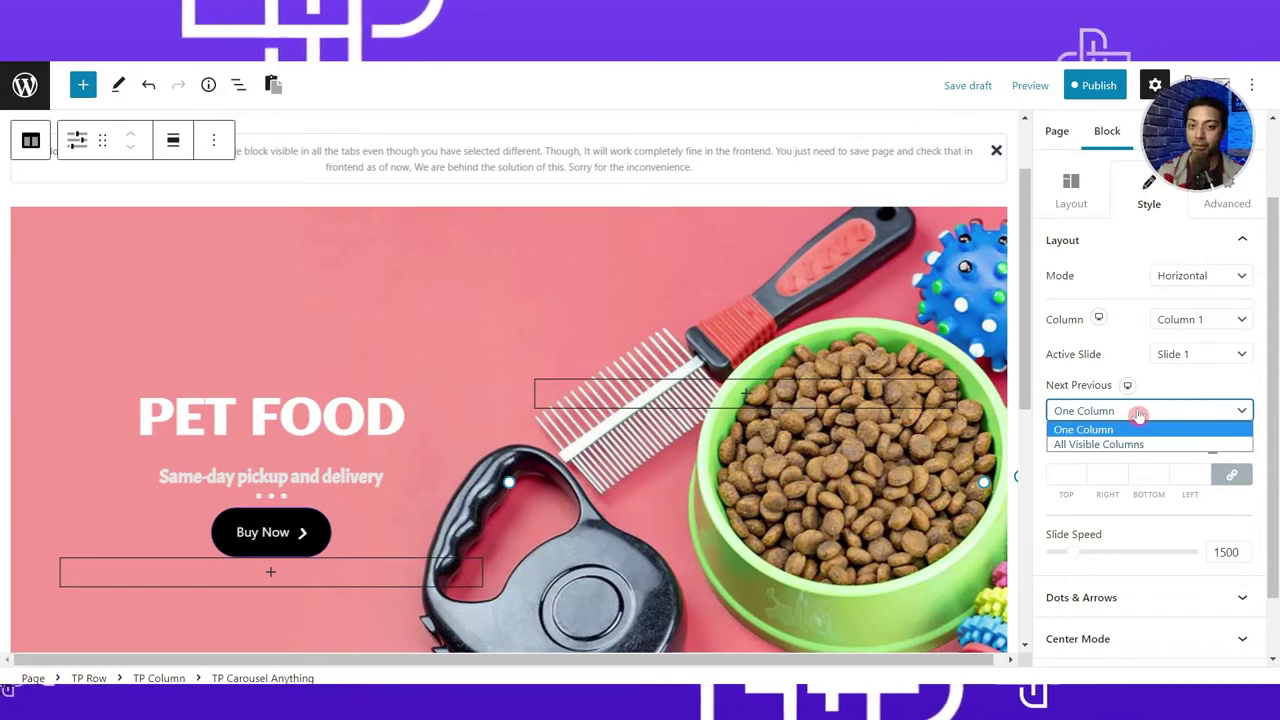
click(1105, 430)
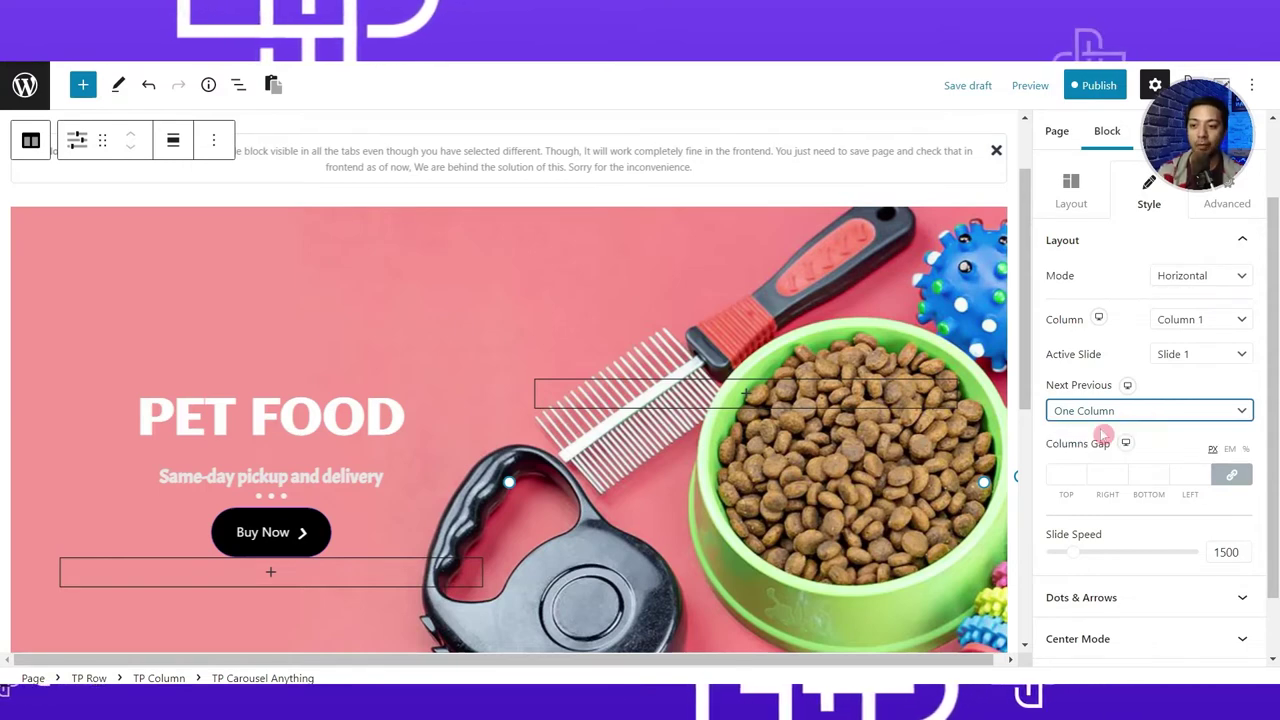
Change the carousel's dots style to the three-dash design in the second row of styles.
scroll(1082, 390, down, 1)
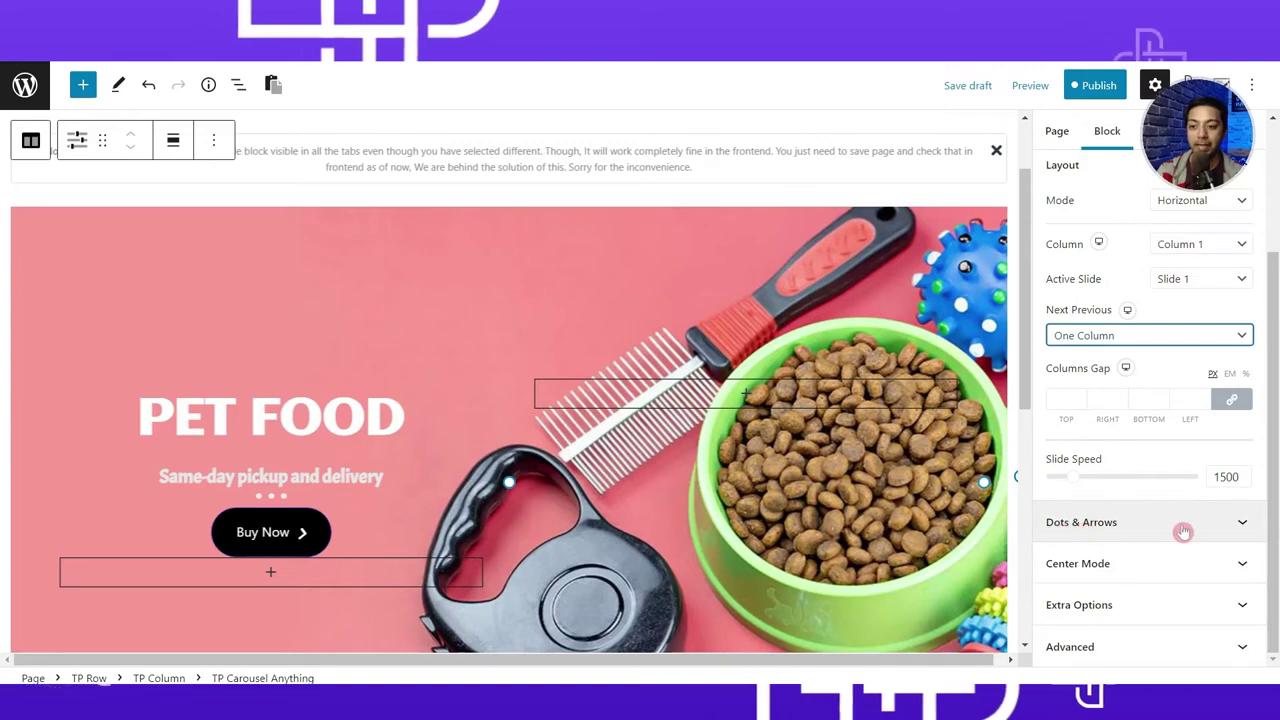
click(1225, 527)
scroll(812, 441, down, 2)
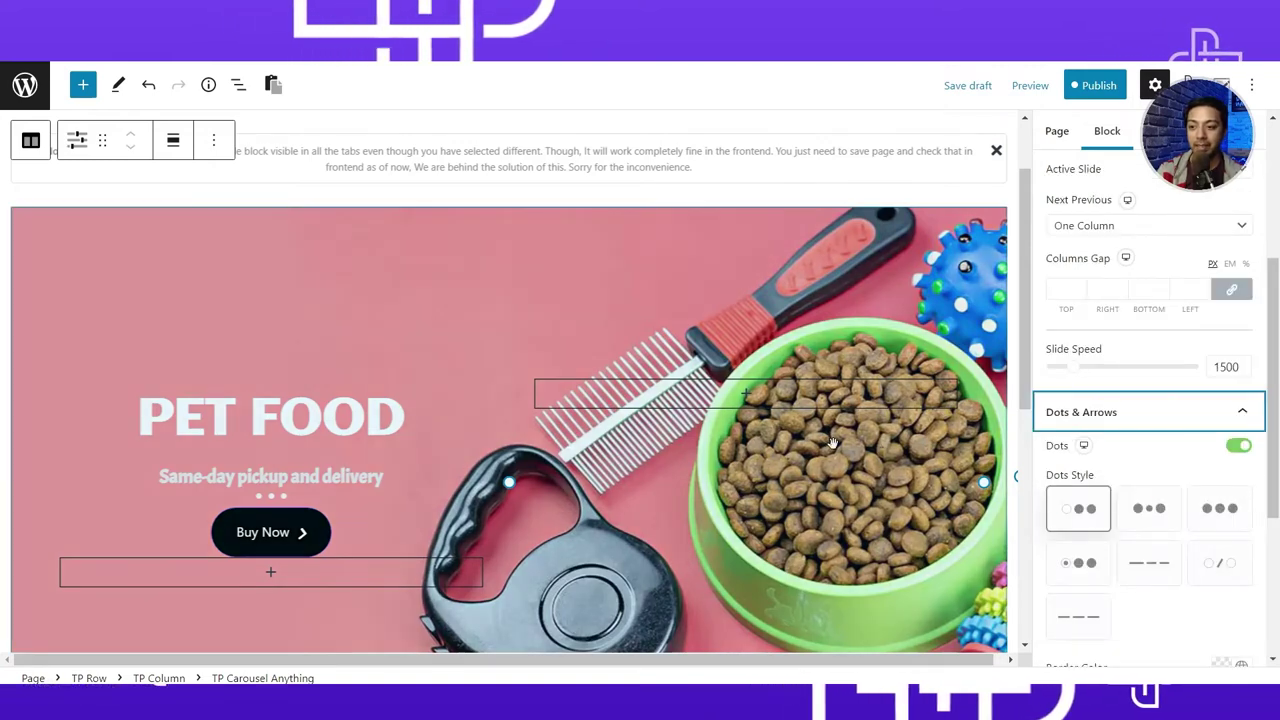
scroll(812, 441, down, 1)
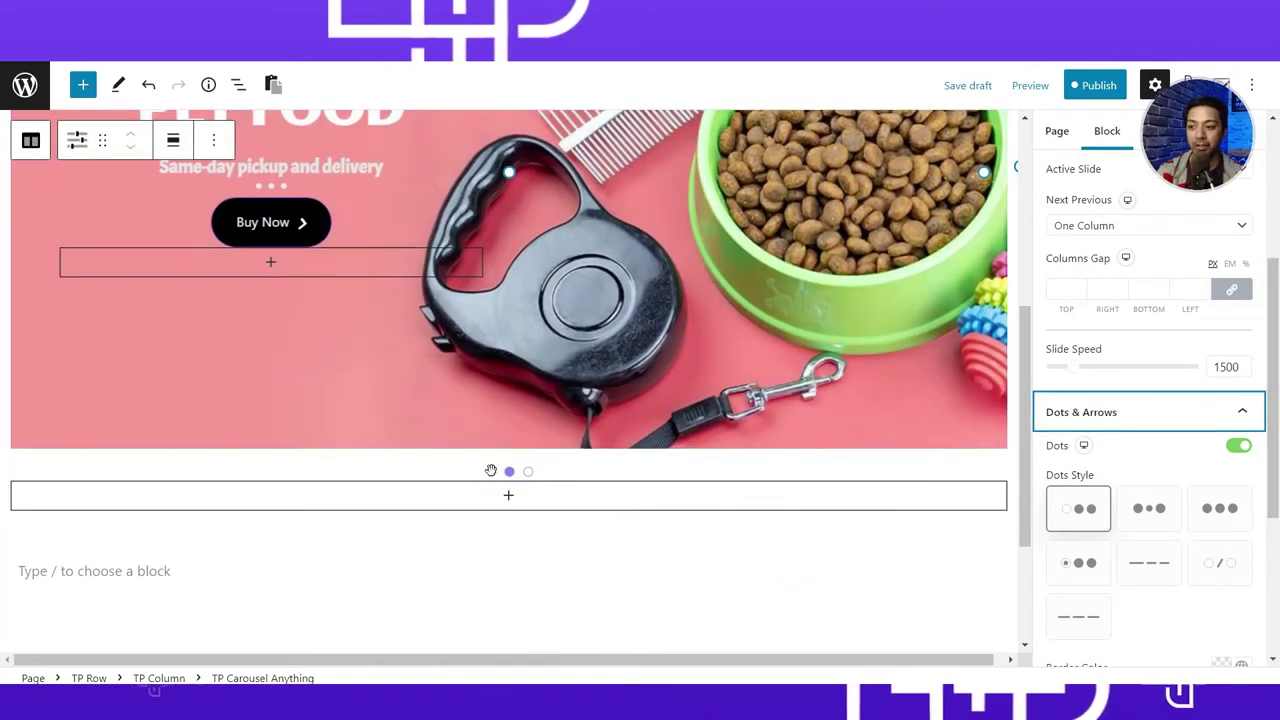
click(1150, 566)
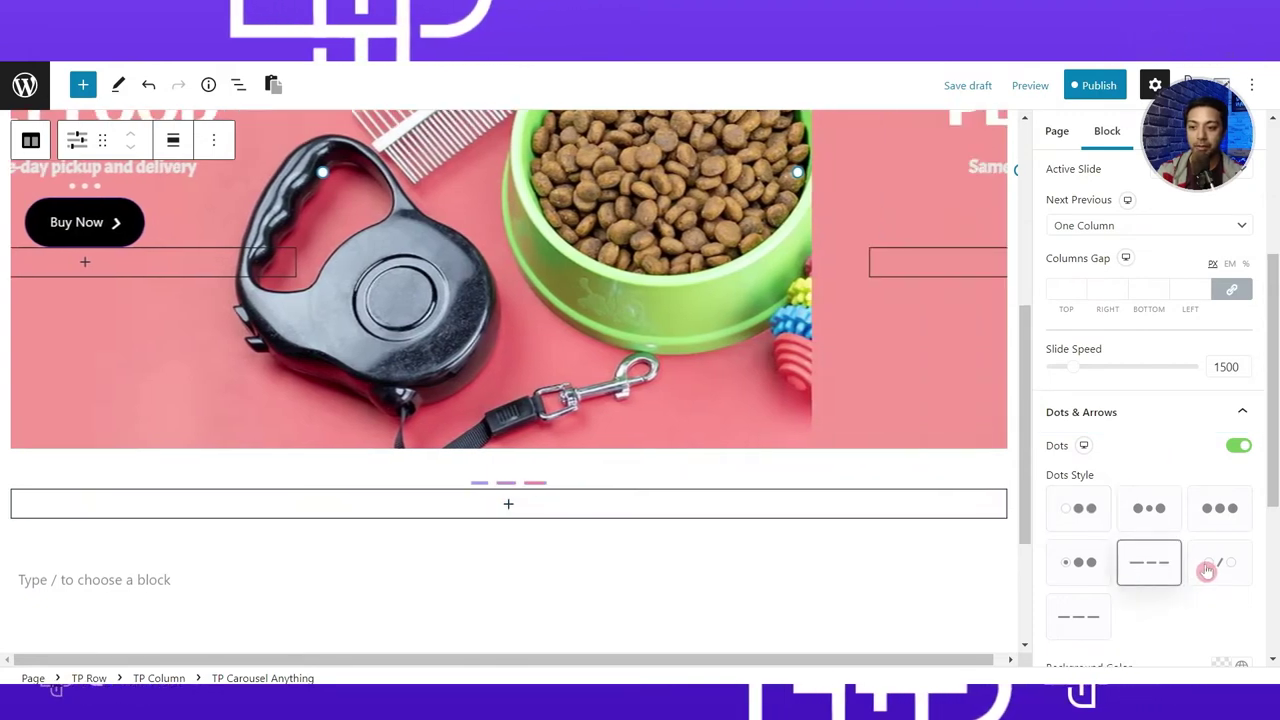
click(1220, 566)
click(1152, 575)
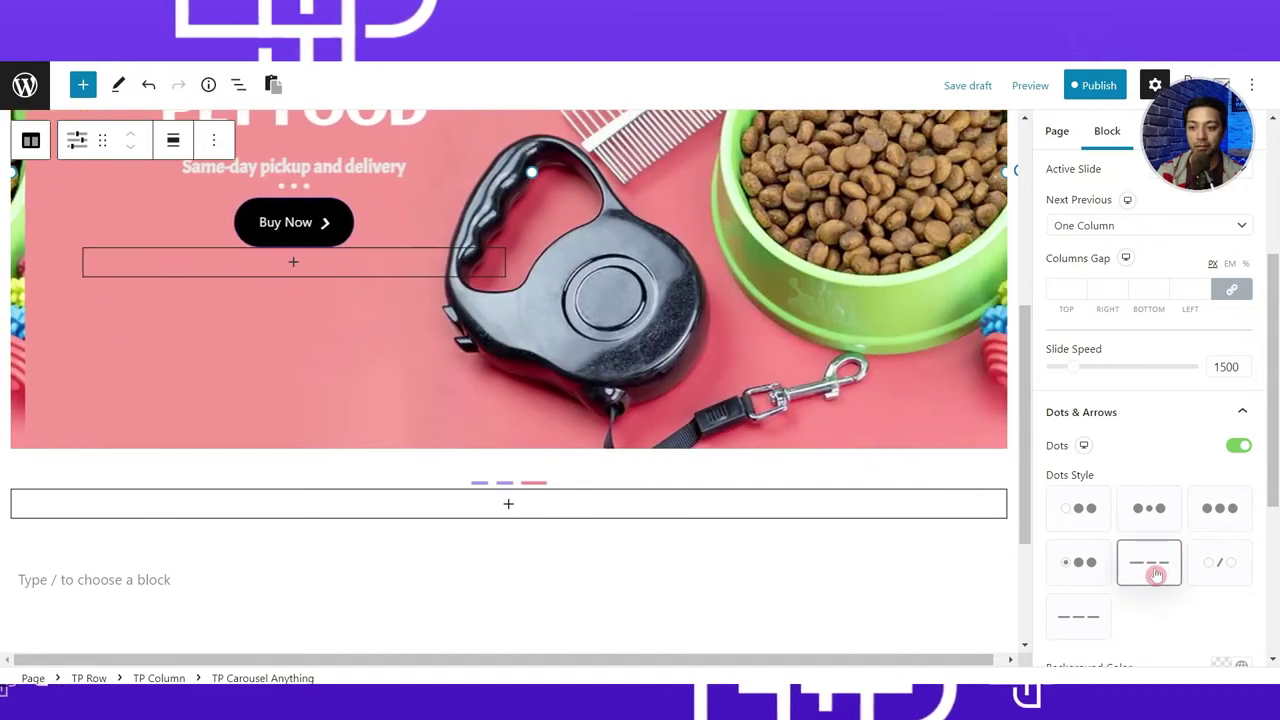
Set the active background color of the carousel dots to teal #31C3B9.
scroll(1216, 505, down, 3)
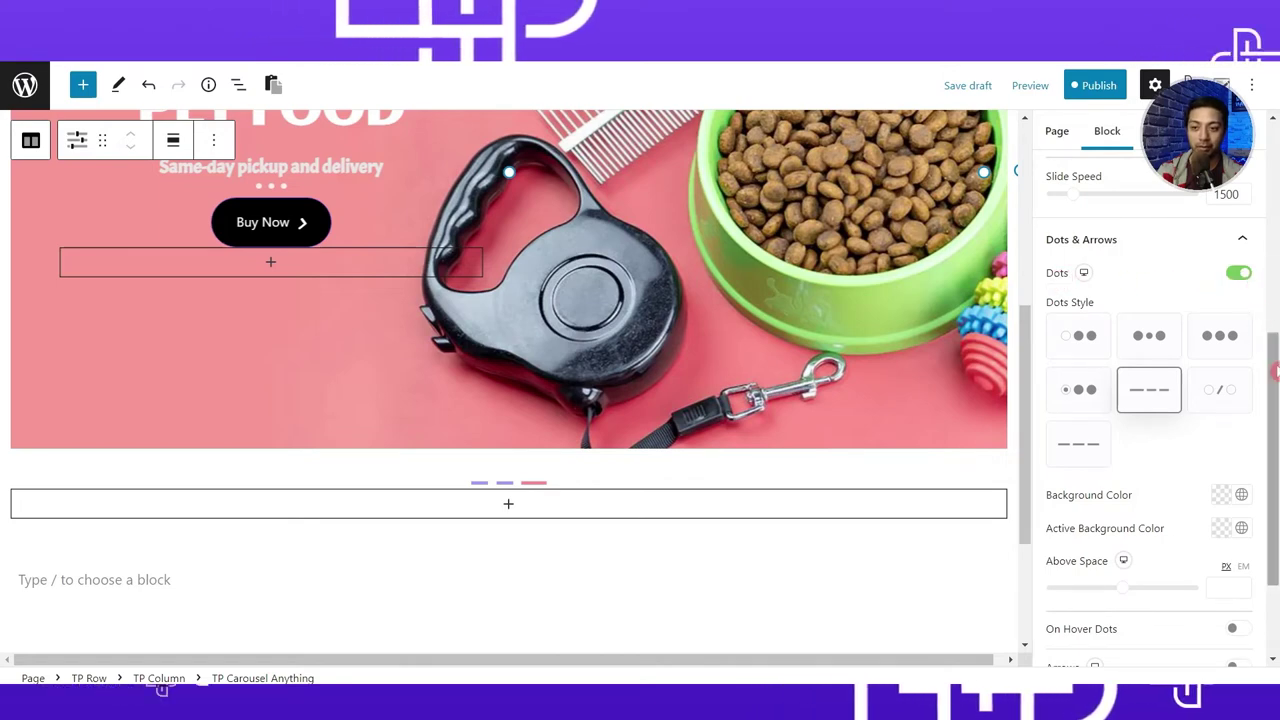
scroll(1088, 376, down, 2)
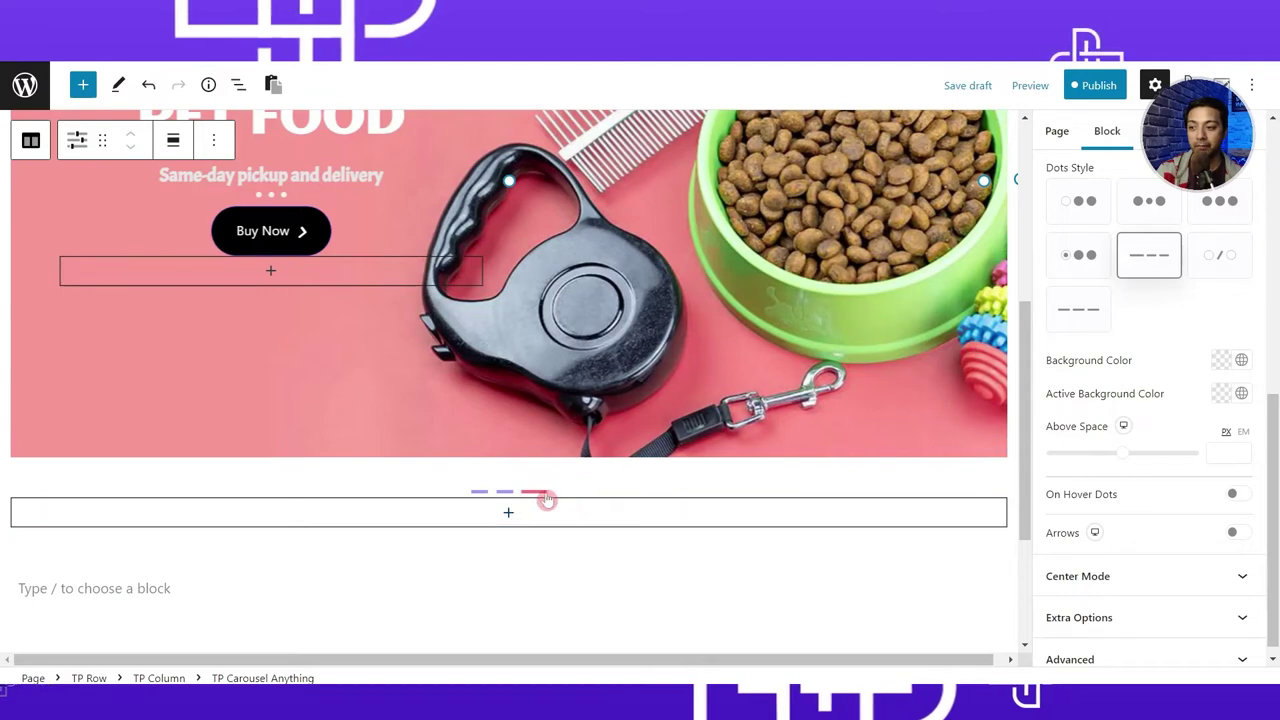
click(1222, 394)
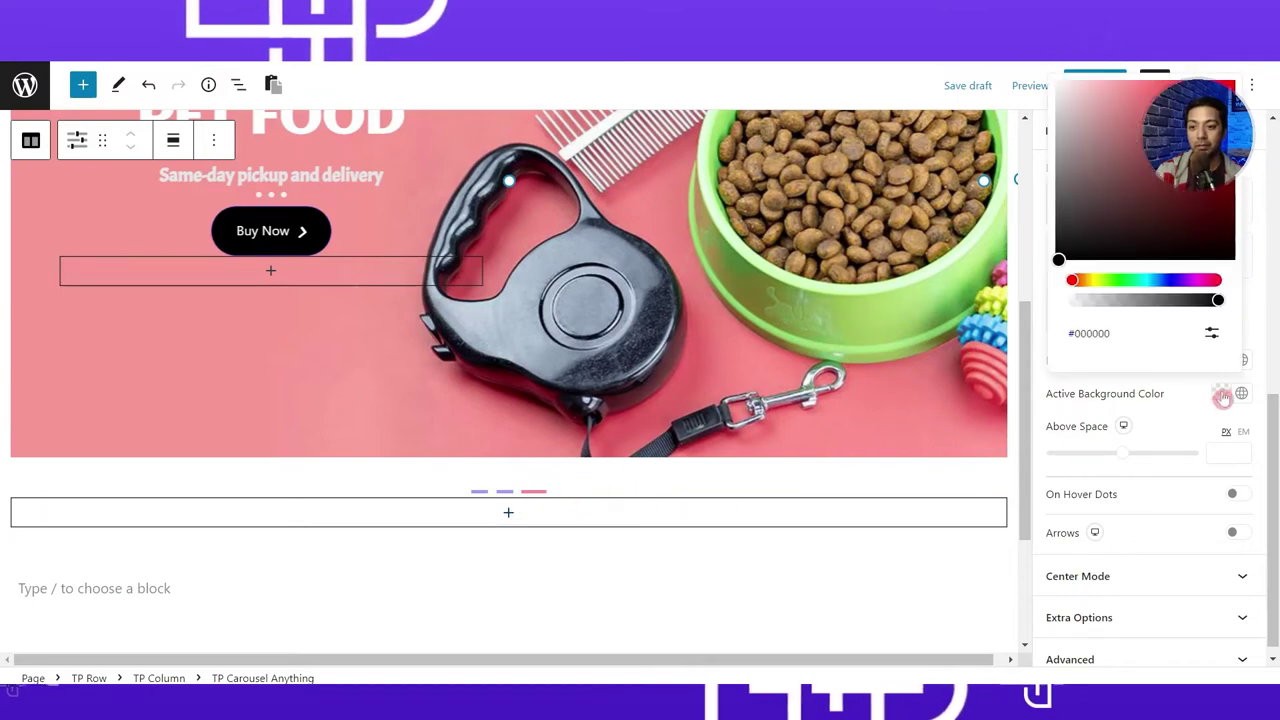
click(1146, 282)
drag(1151, 184, 1188, 125)
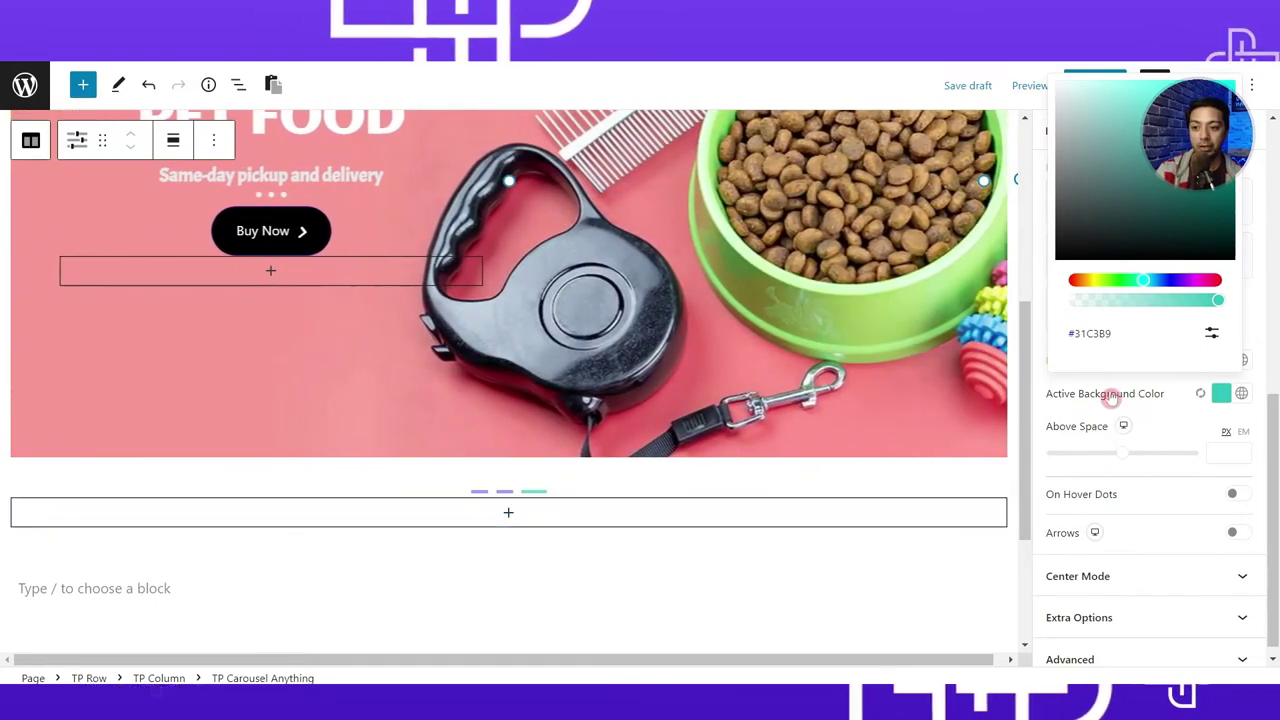
click(1103, 506)
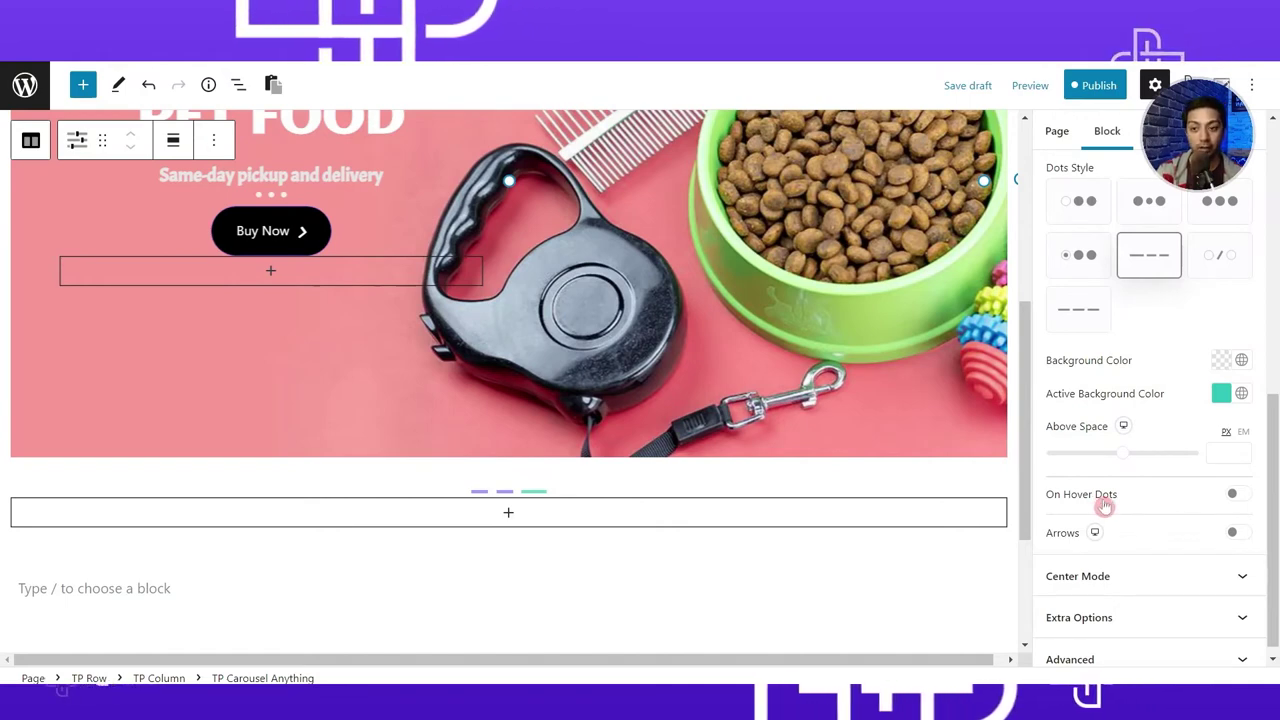
Try the On Hover Dots and Arrows options on the carousel, turning each one back off.
click(1239, 496)
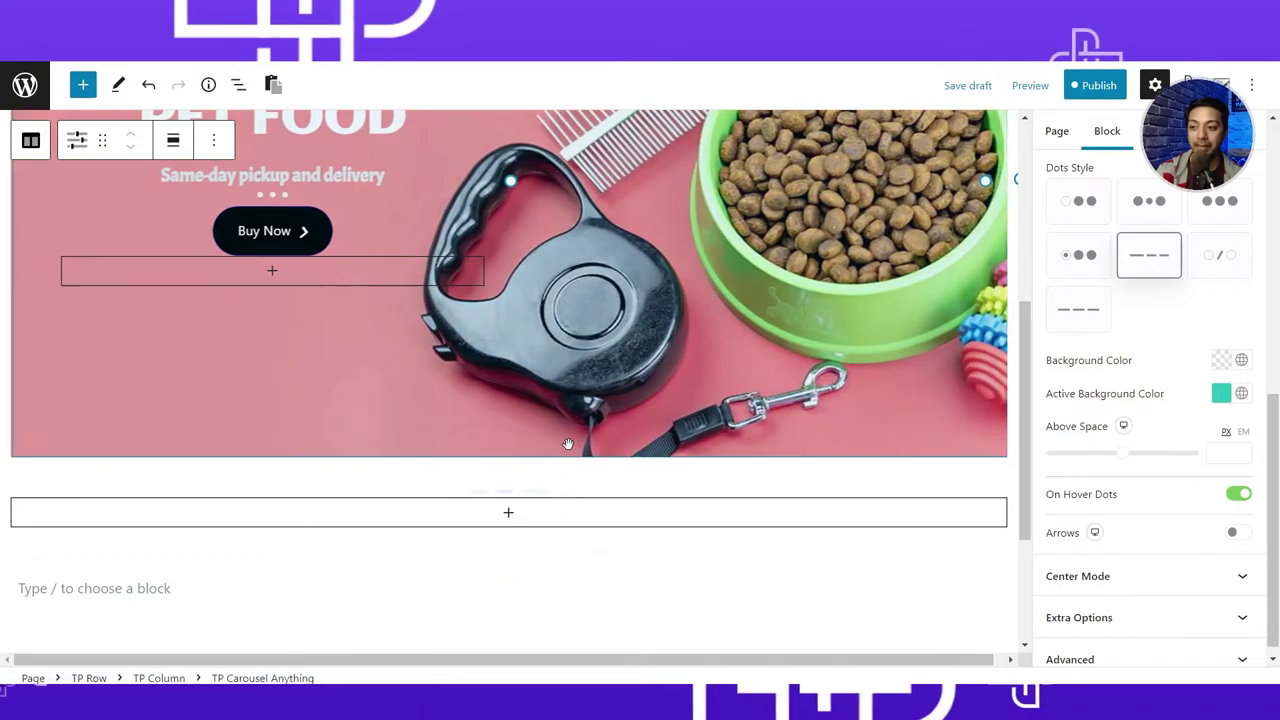
click(570, 608)
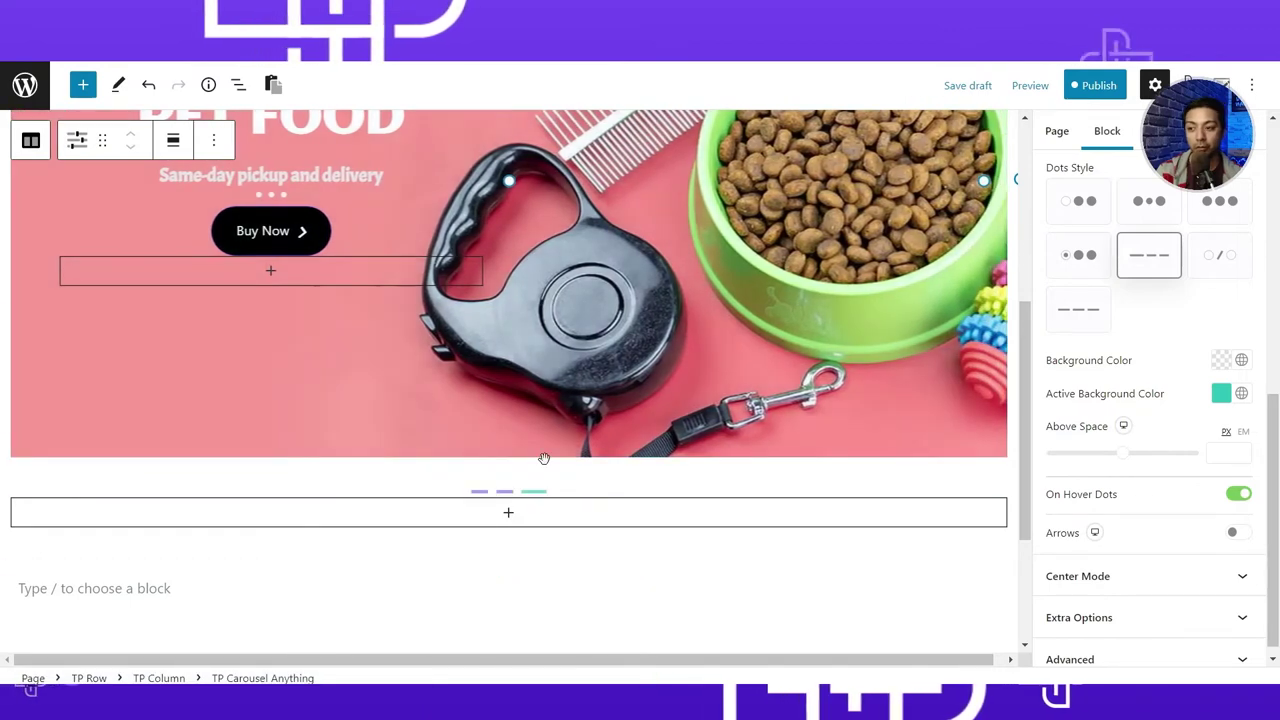
click(1236, 494)
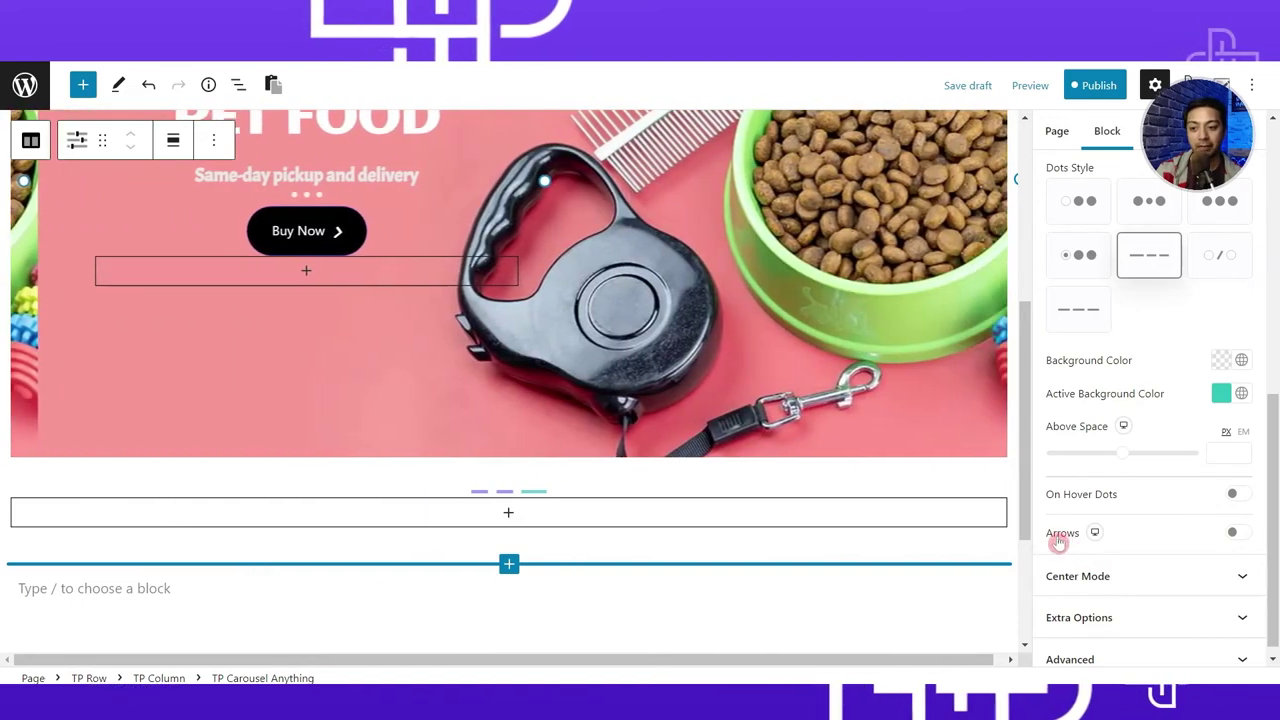
click(1244, 537)
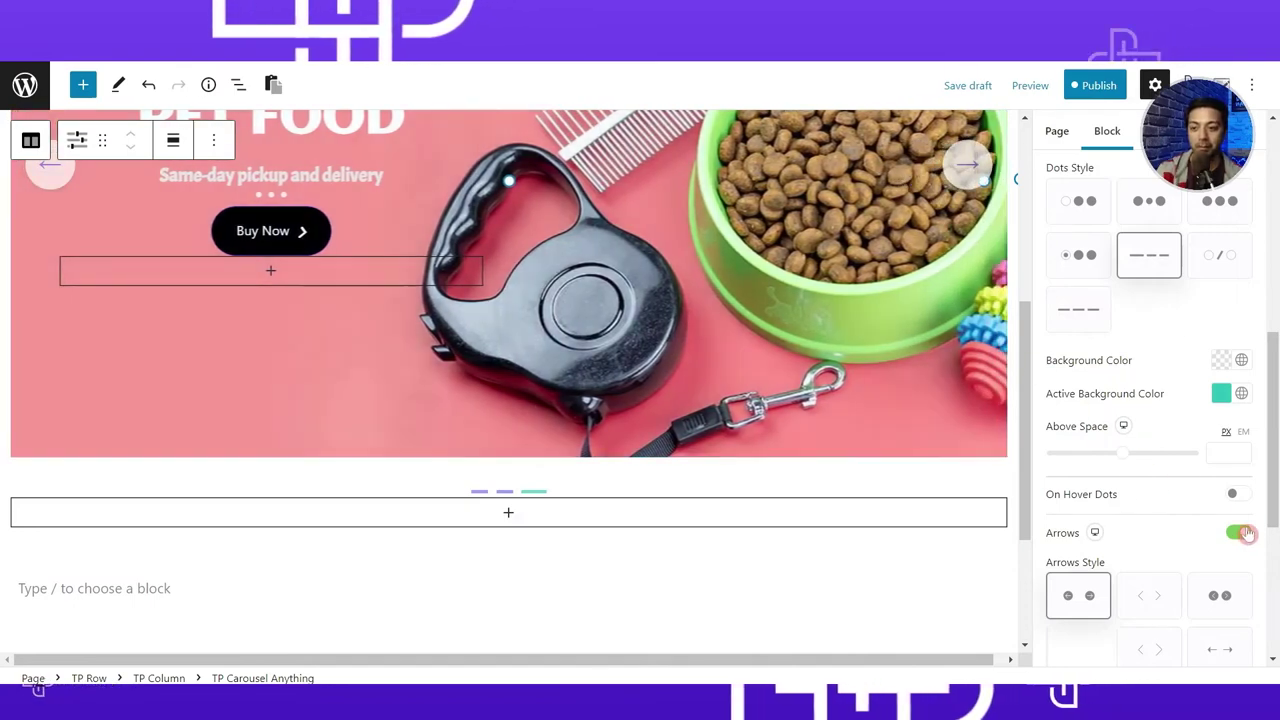
click(1240, 538)
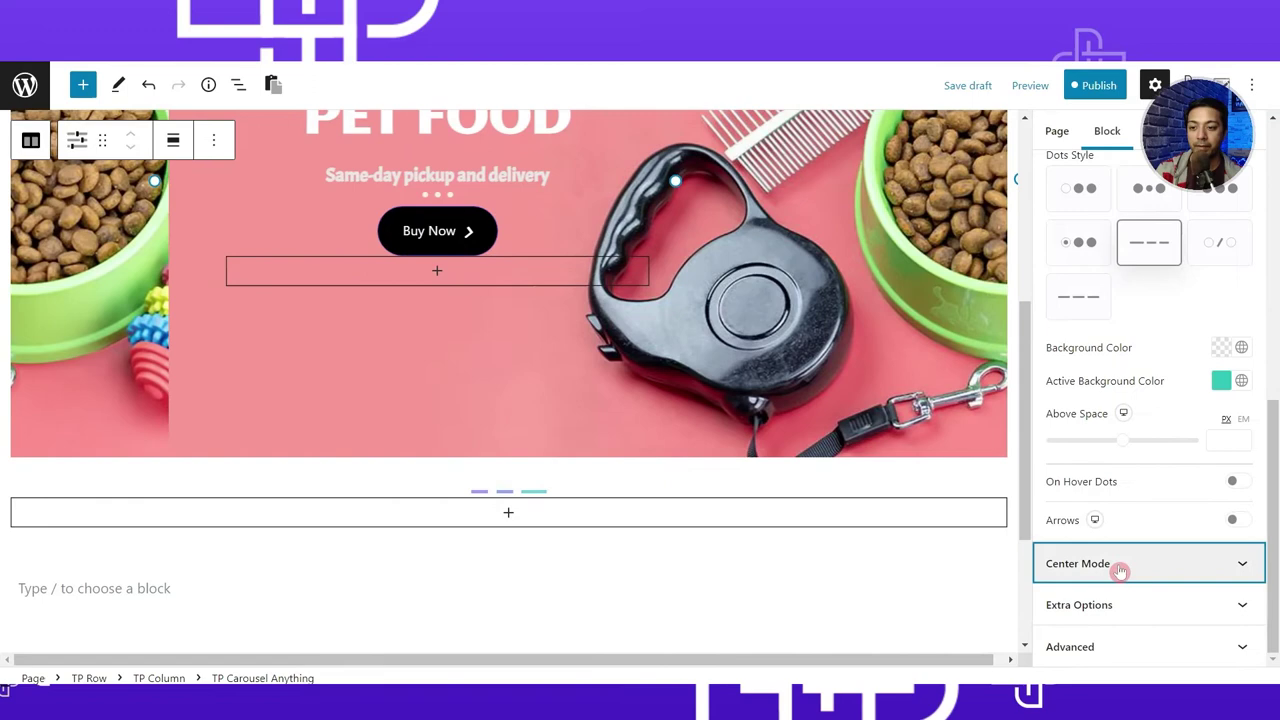
Set the carousel's autoplay speed to 4000 in the Extra Options style settings.
click(1112, 574)
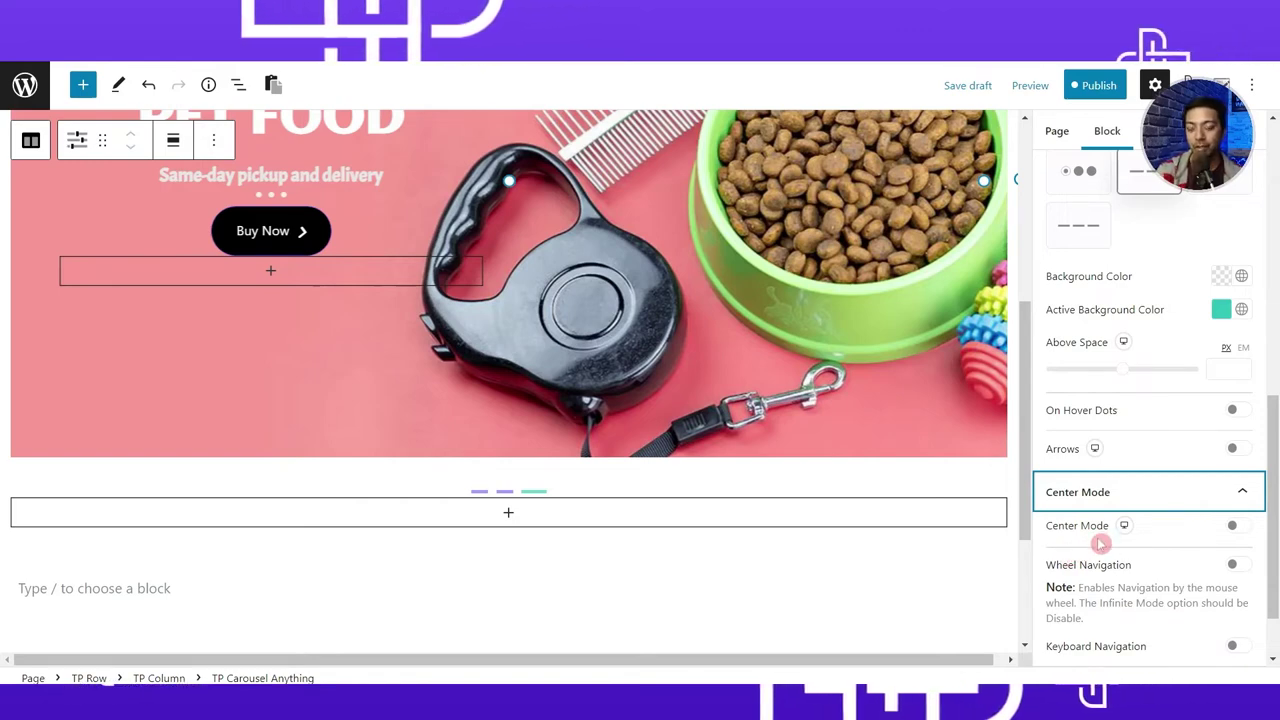
click(1246, 492)
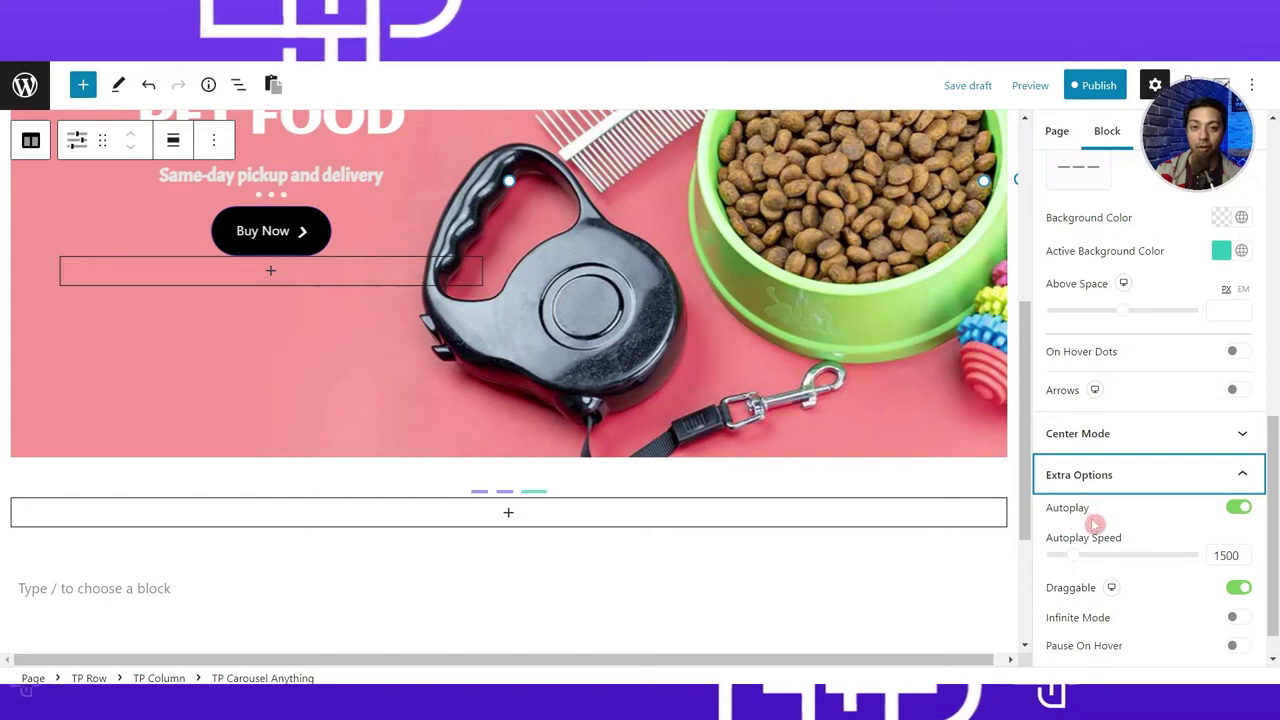
click(1226, 555)
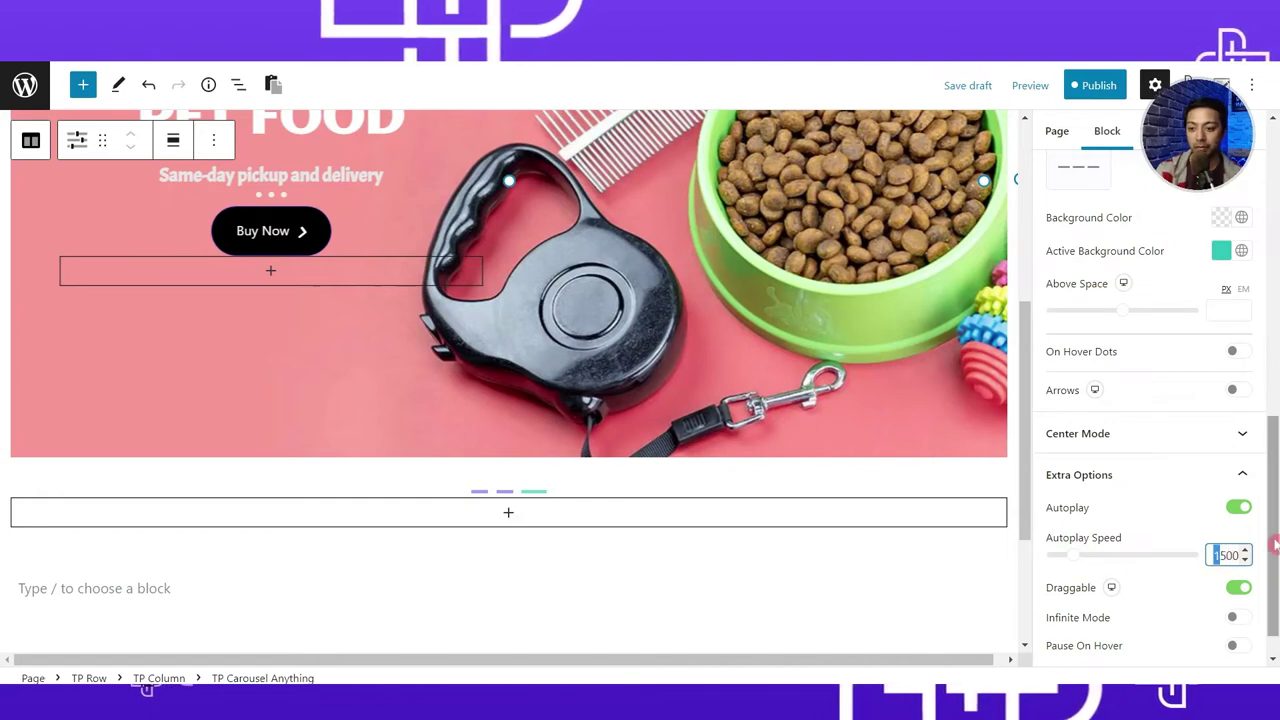
text(4000)
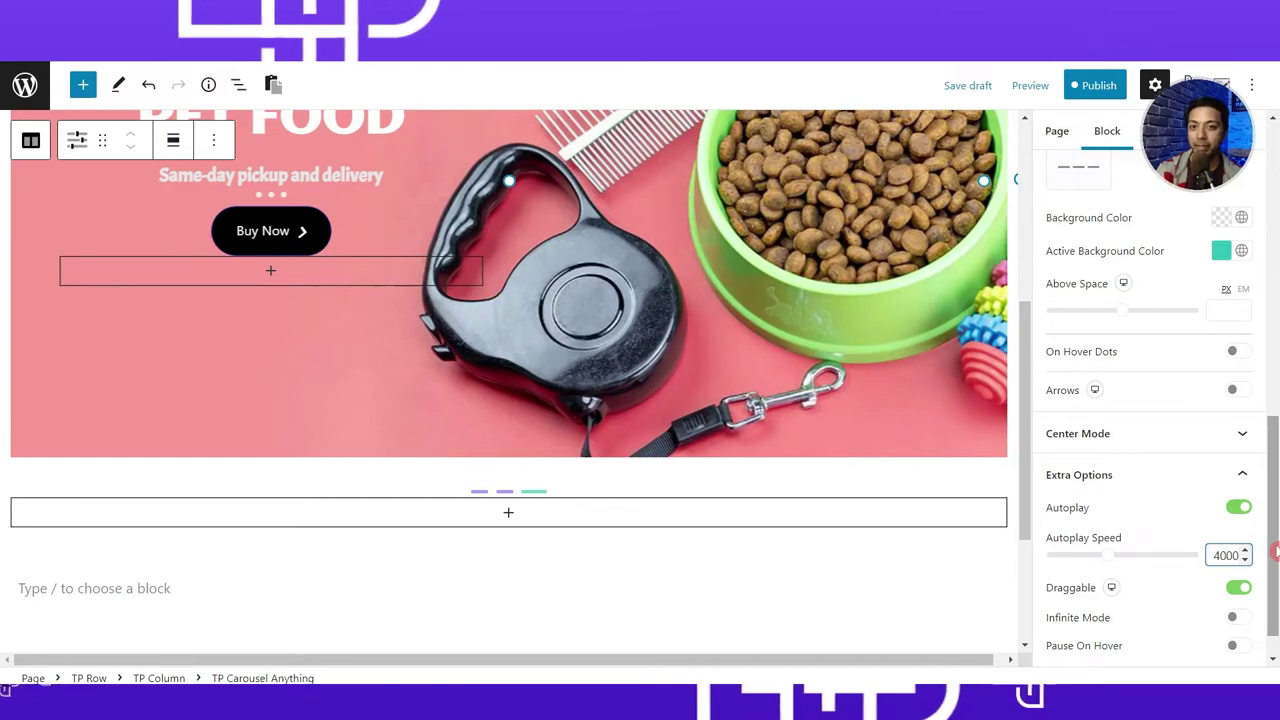
Turn on Infinite Mode and Pause On Hover in the carousel's Extra Options.
scroll(1061, 560, down, 1)
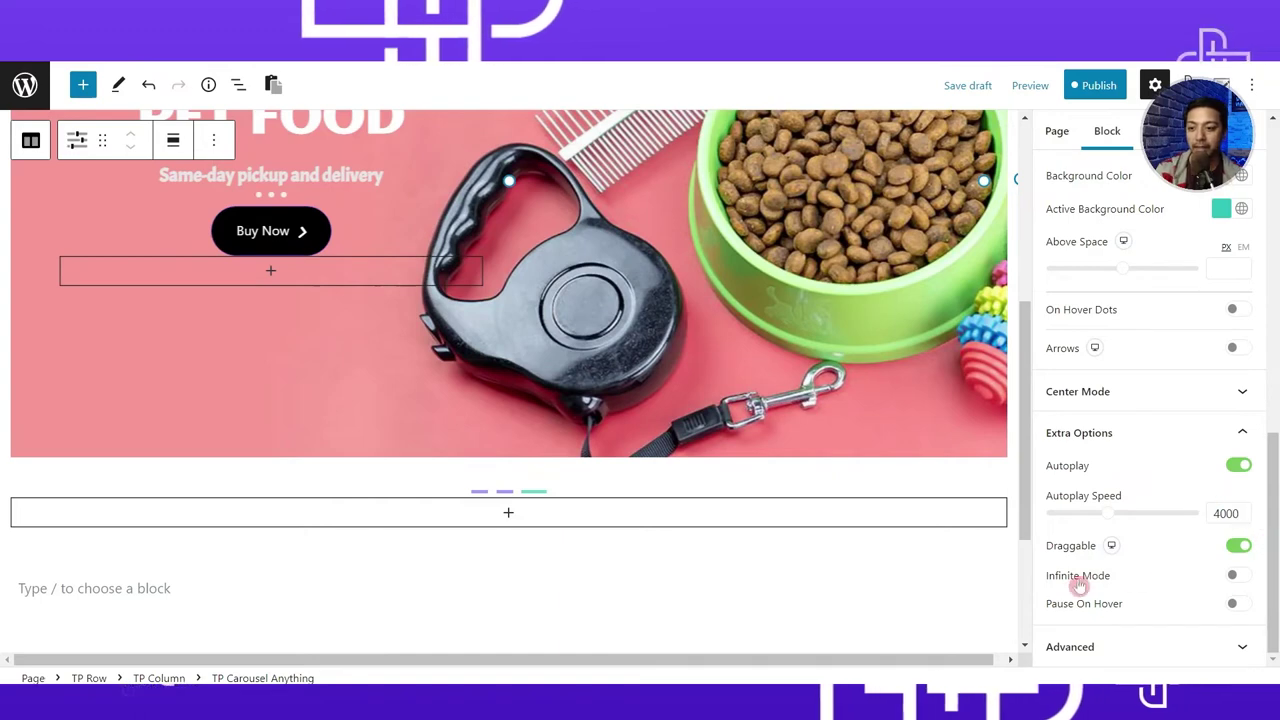
click(1240, 577)
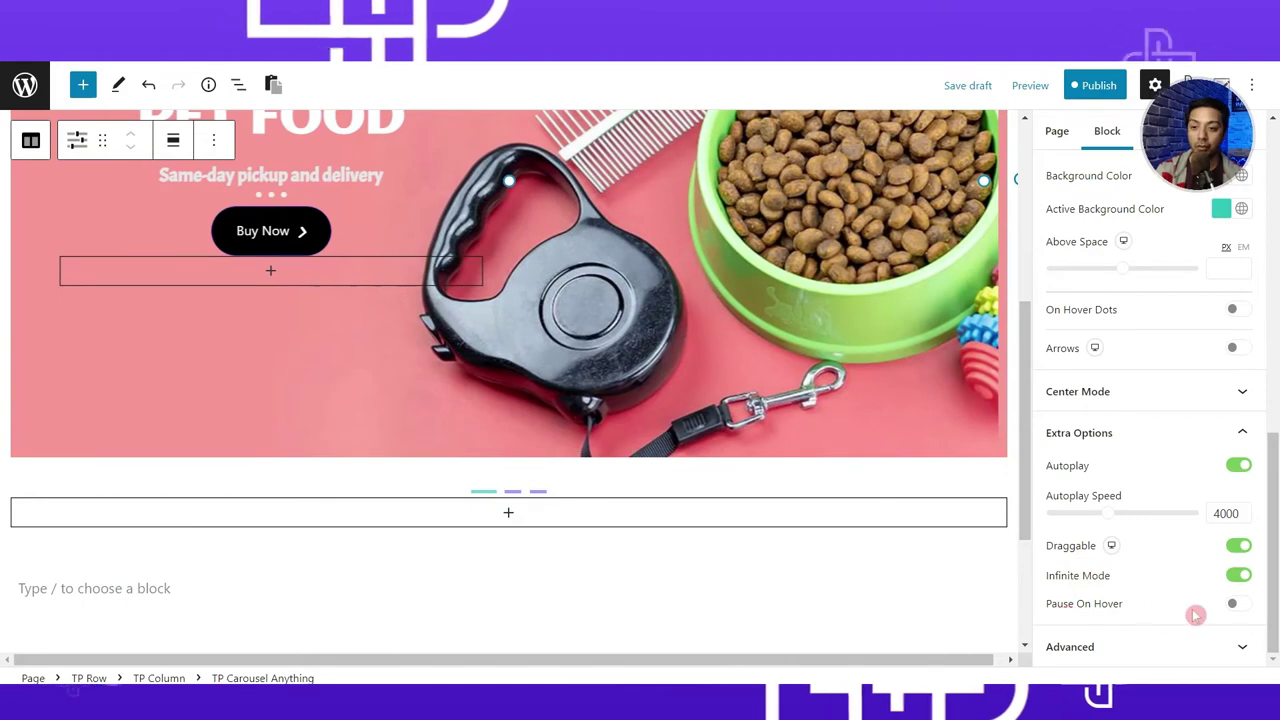
click(1238, 604)
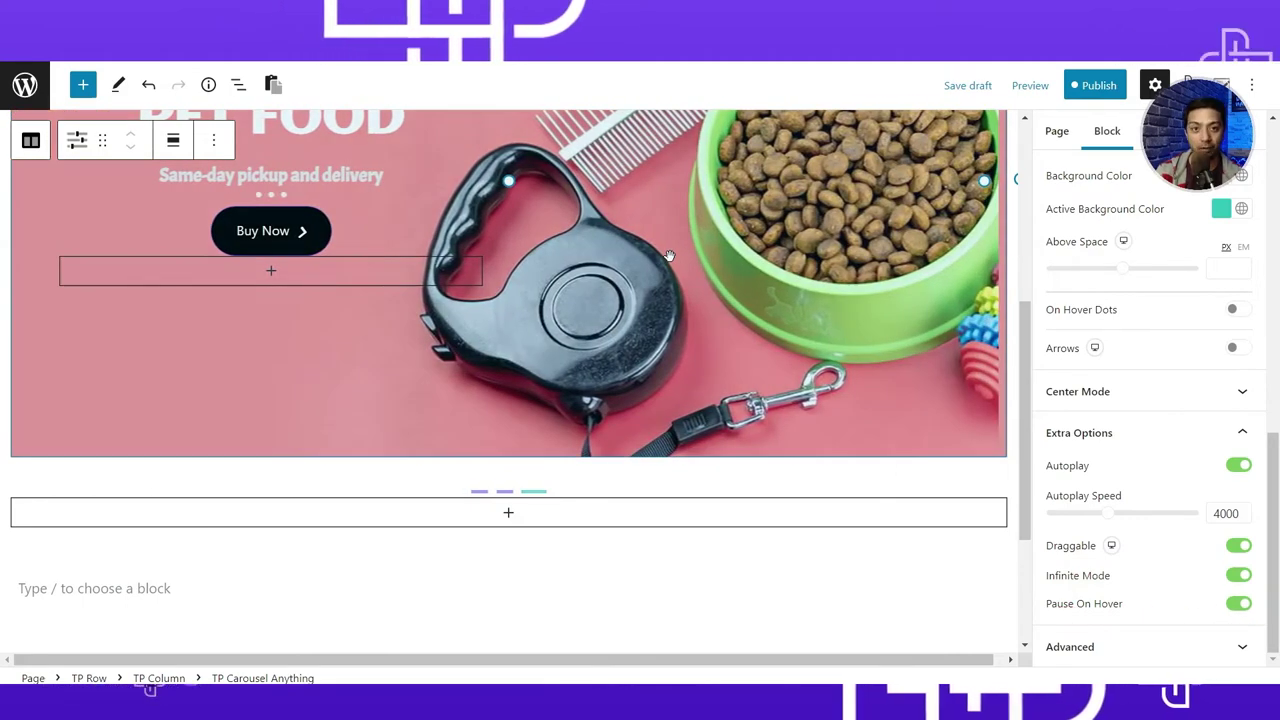
Publish the page and swipe the pet food slide to test the carousel on the live page.
click(1227, 292)
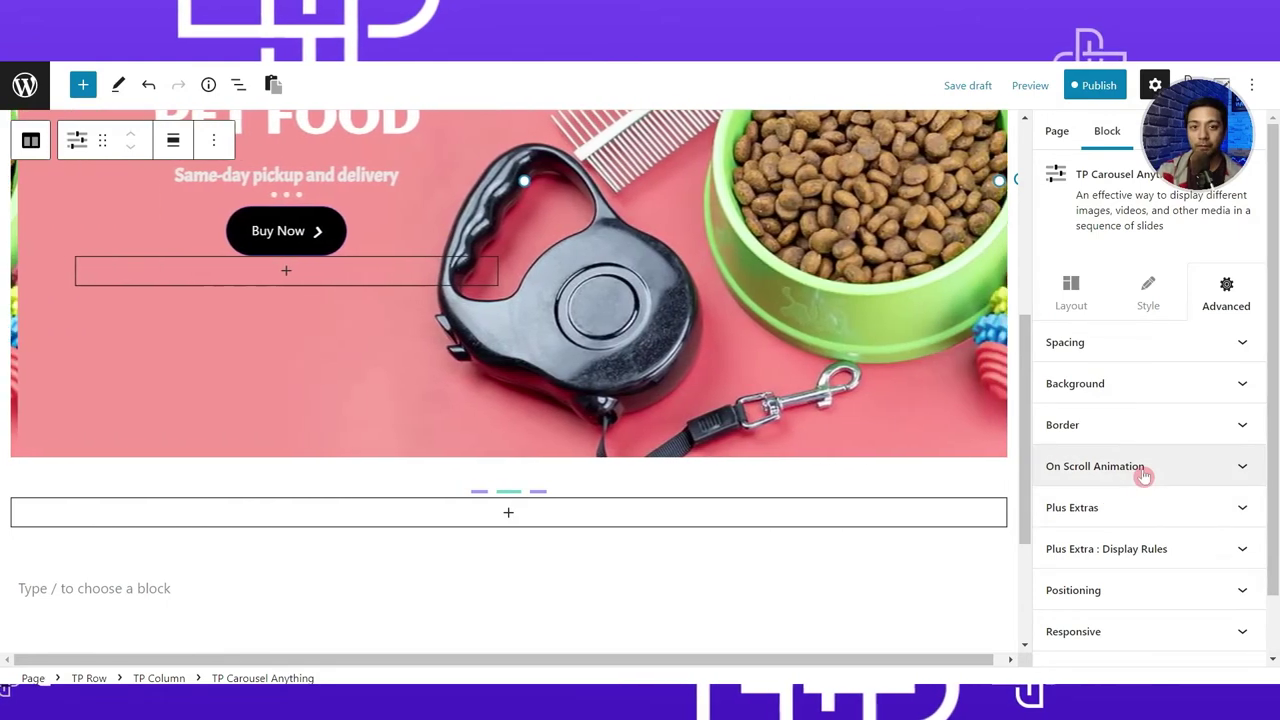
click(1071, 295)
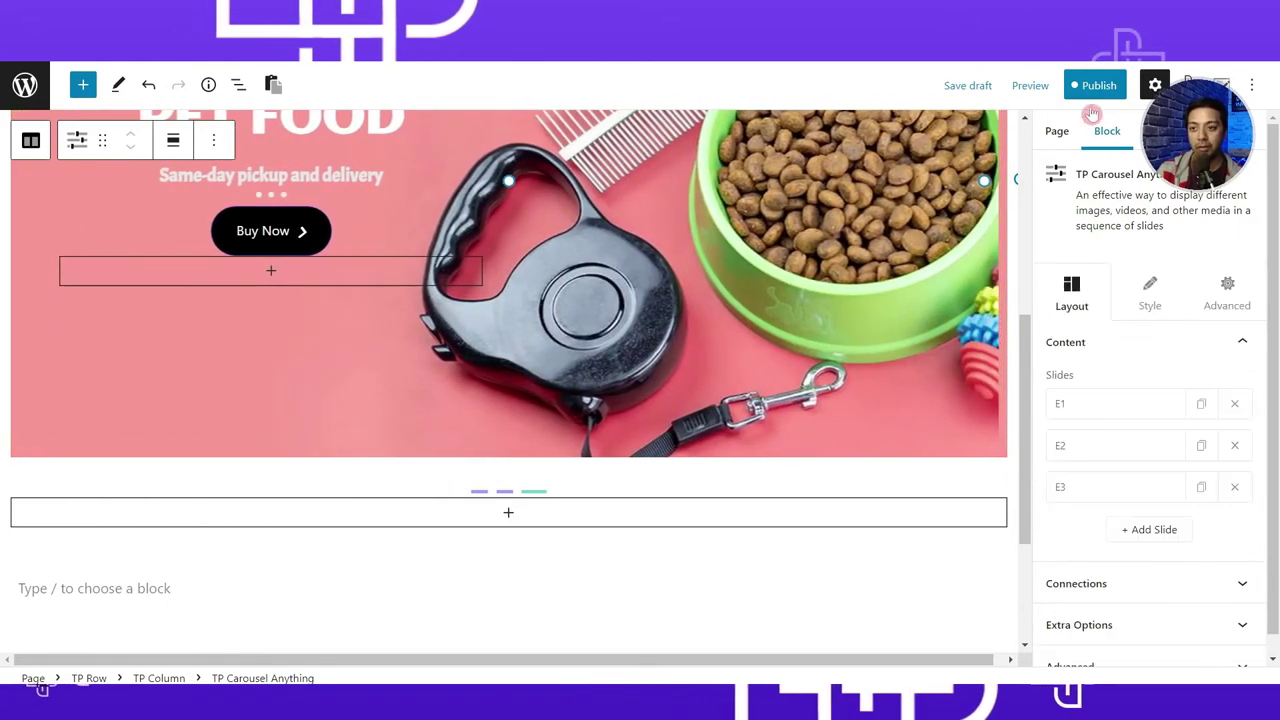
click(1100, 86)
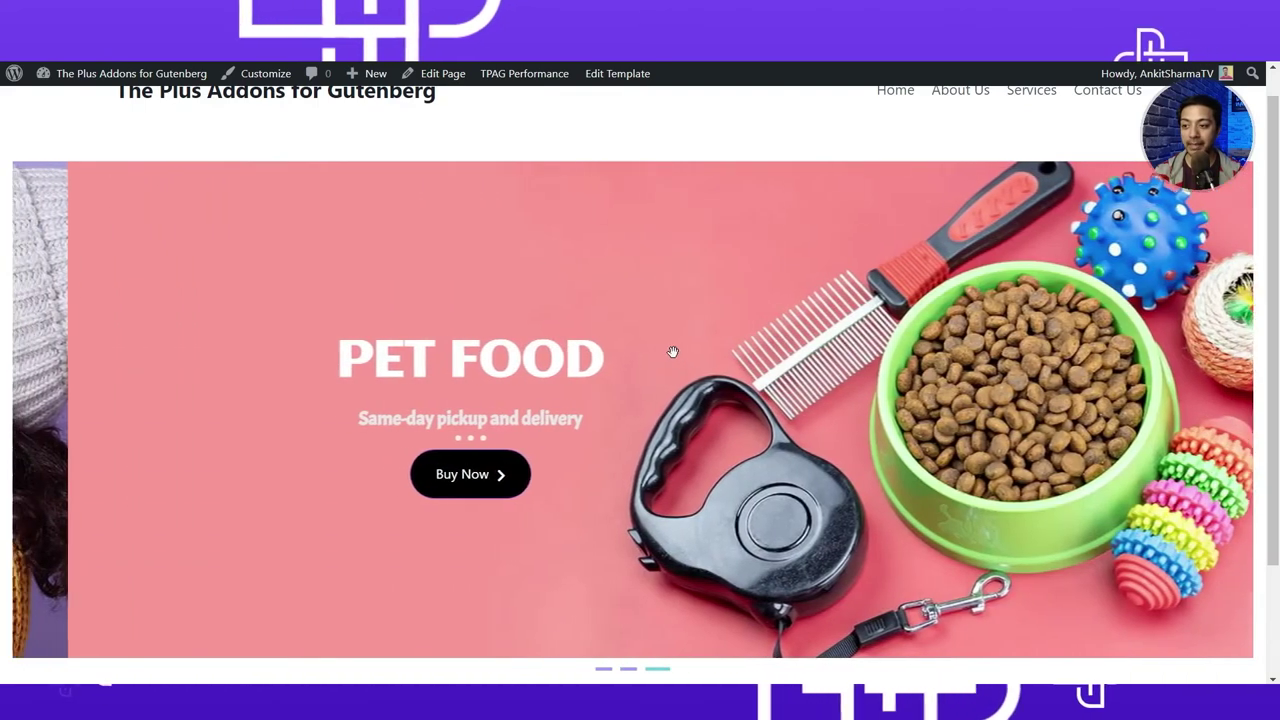
drag(673, 352, 979, 412)
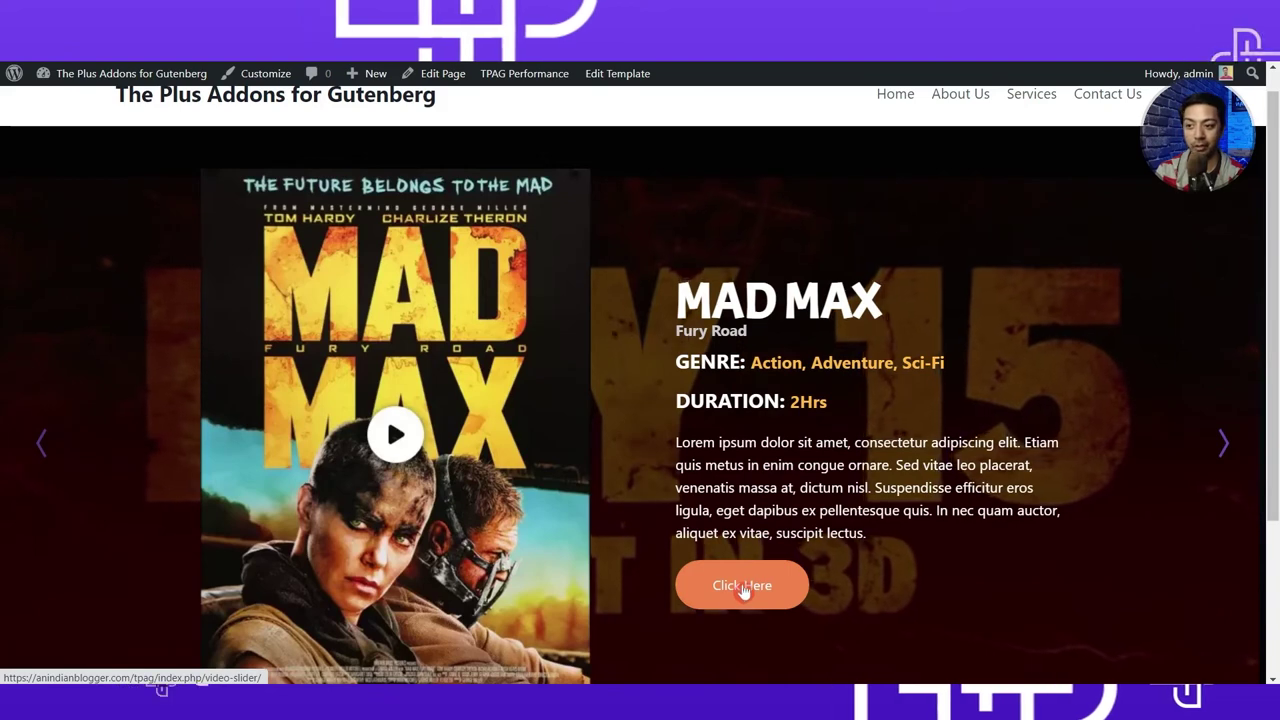
Test the live video slider by swiping from the Mad Max slide to John Wick and playing its video popup.
click(744, 591)
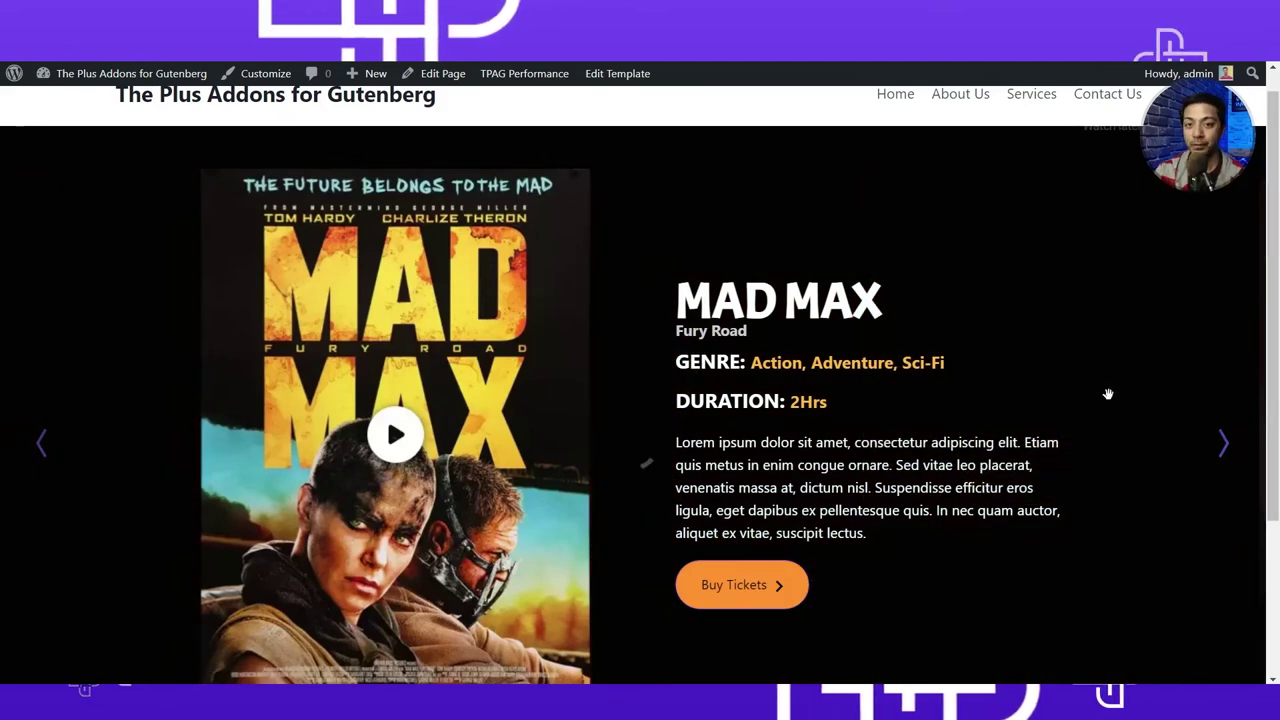
drag(1108, 394, 497, 374)
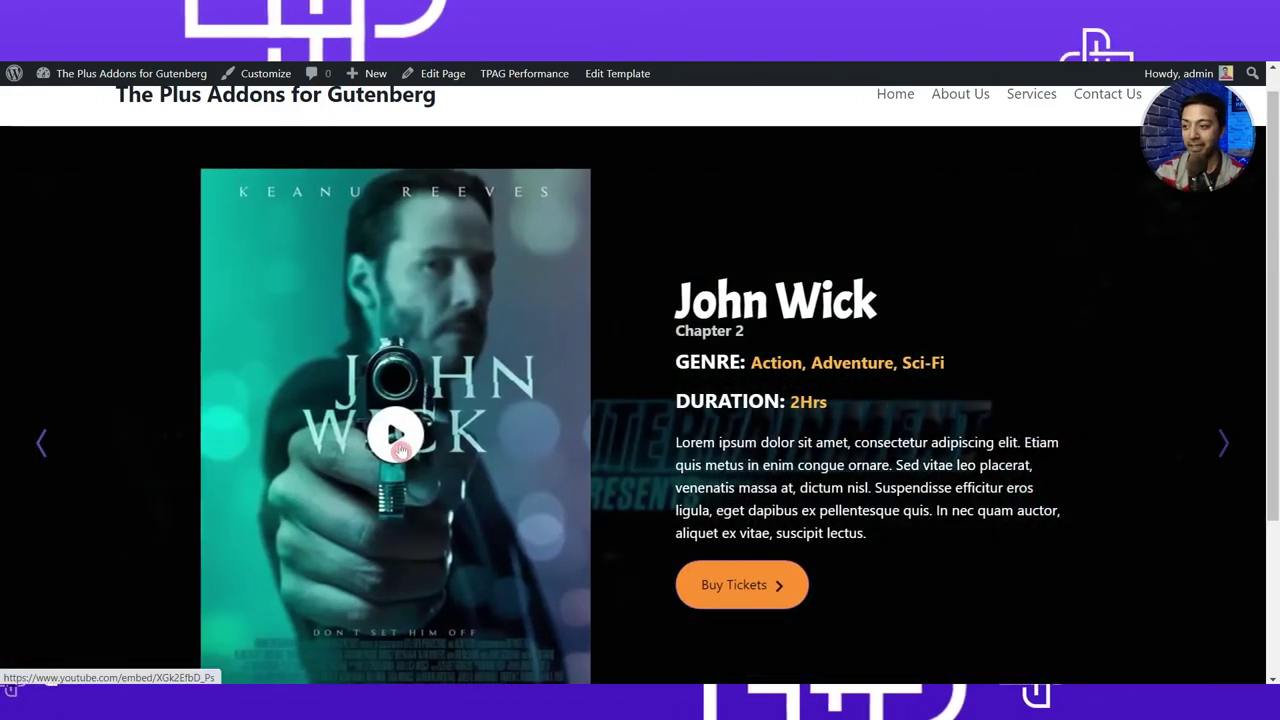
click(397, 440)
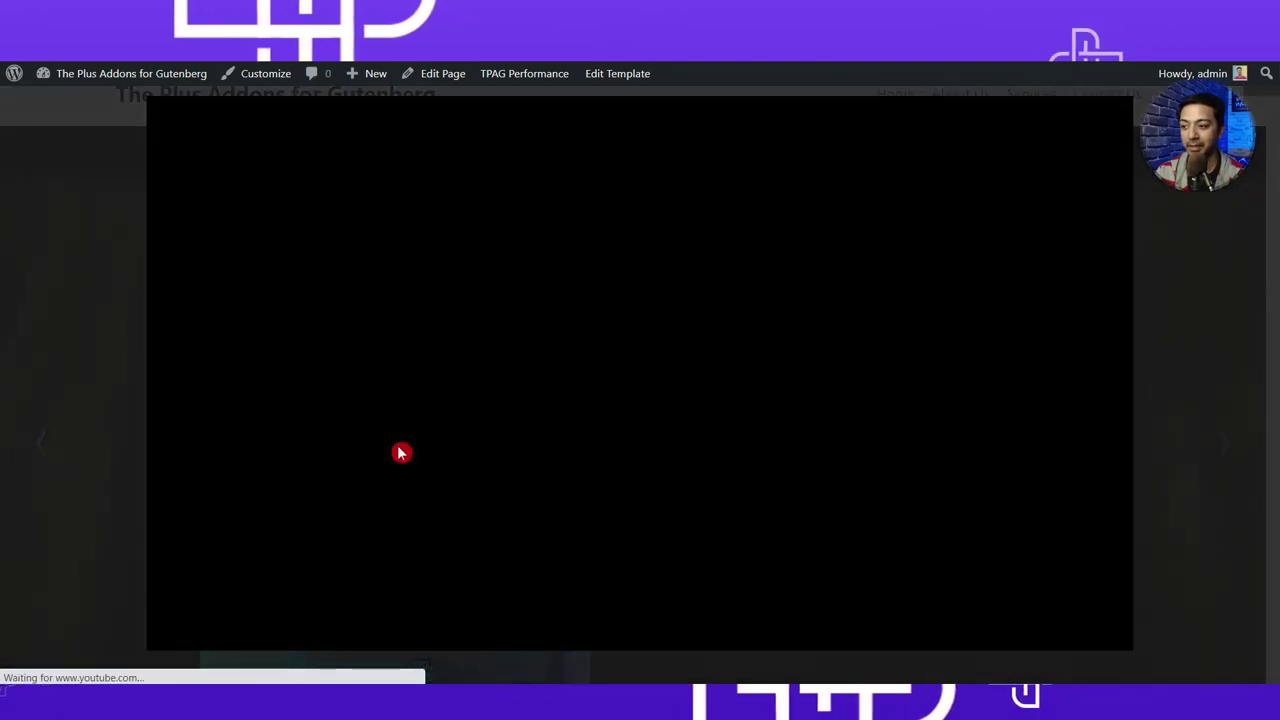
click(1232, 319)
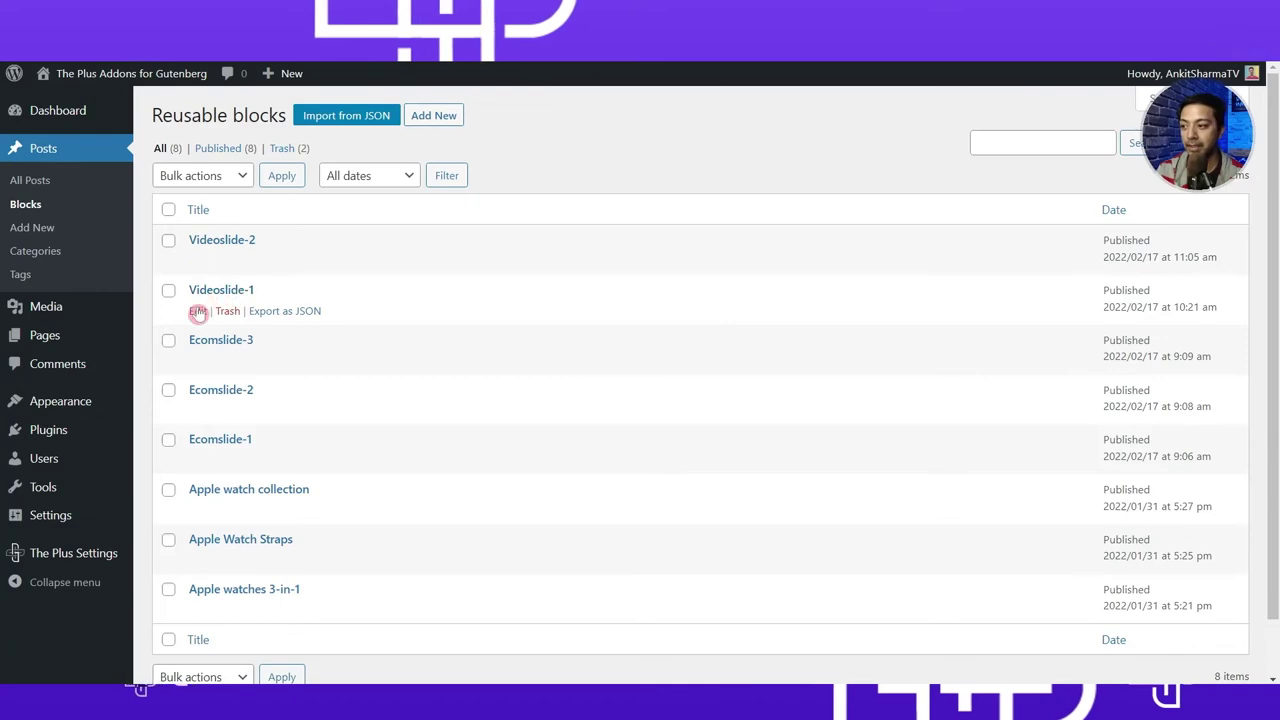
Open the Videoslide-1 reusable block for editing and show its block structure.
click(198, 311)
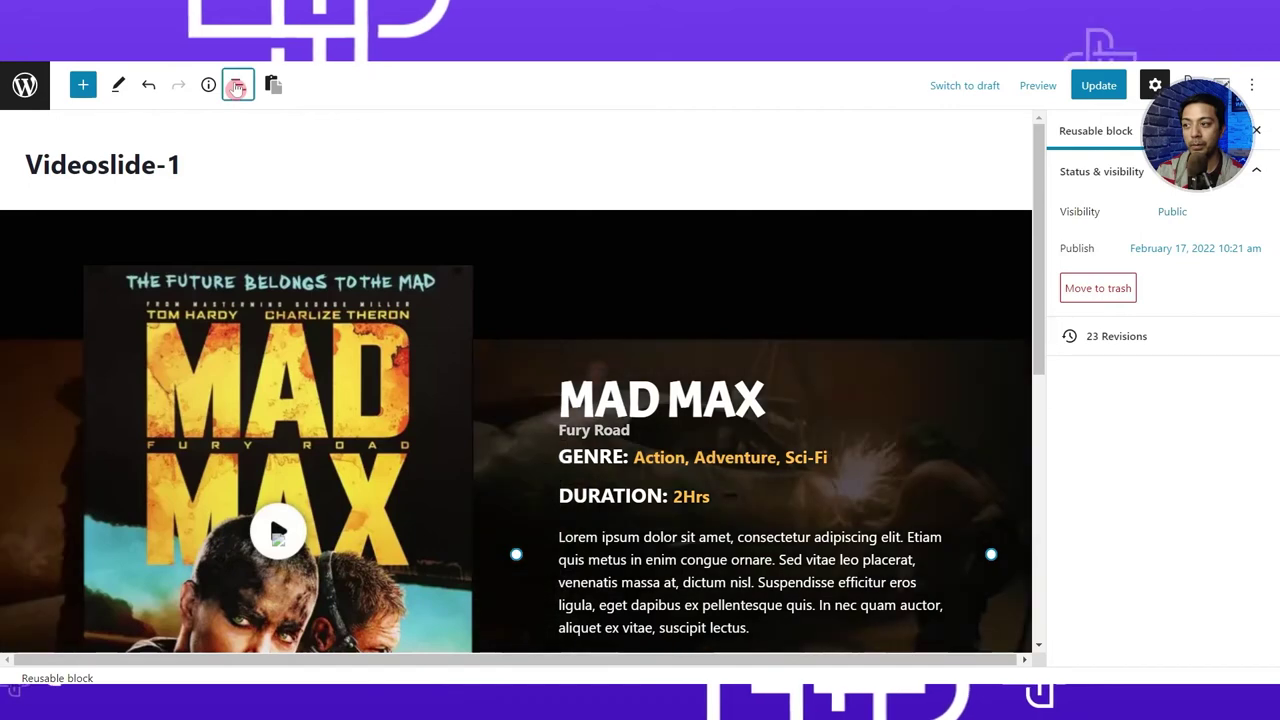
click(238, 85)
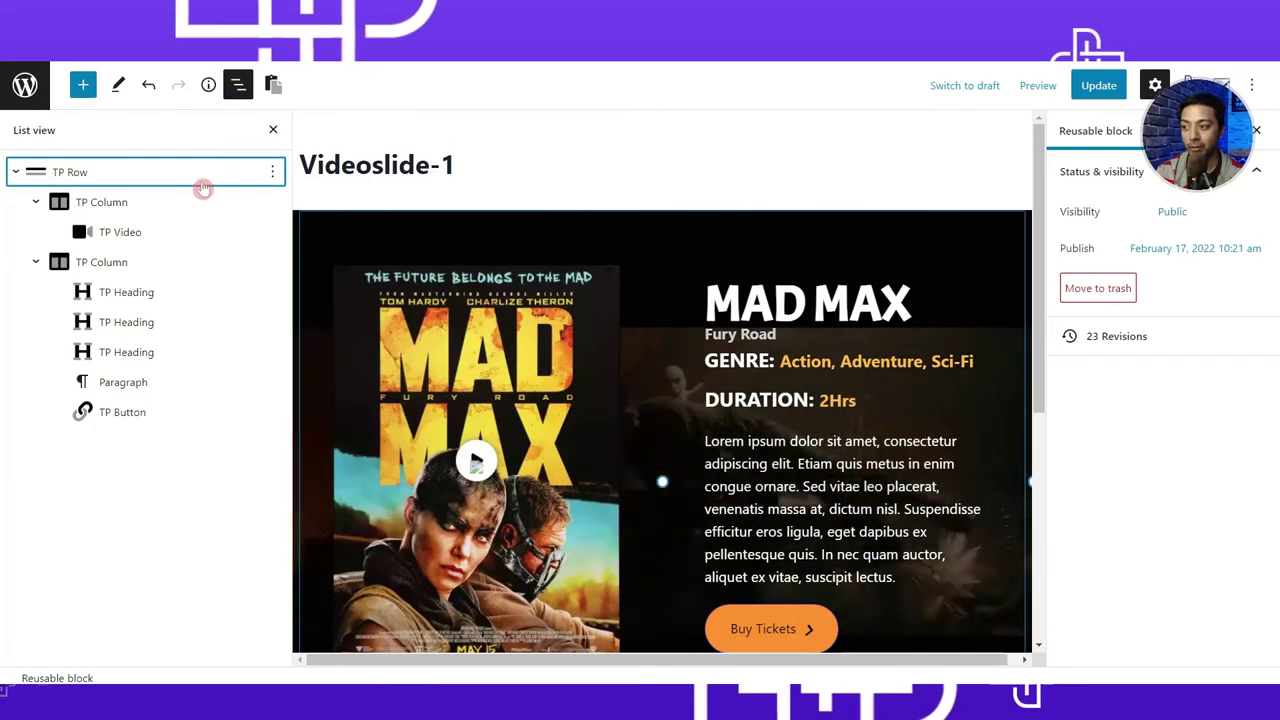
Examine the row, two columns, video, headings and button that make up the Mad Max slide.
click(74, 174)
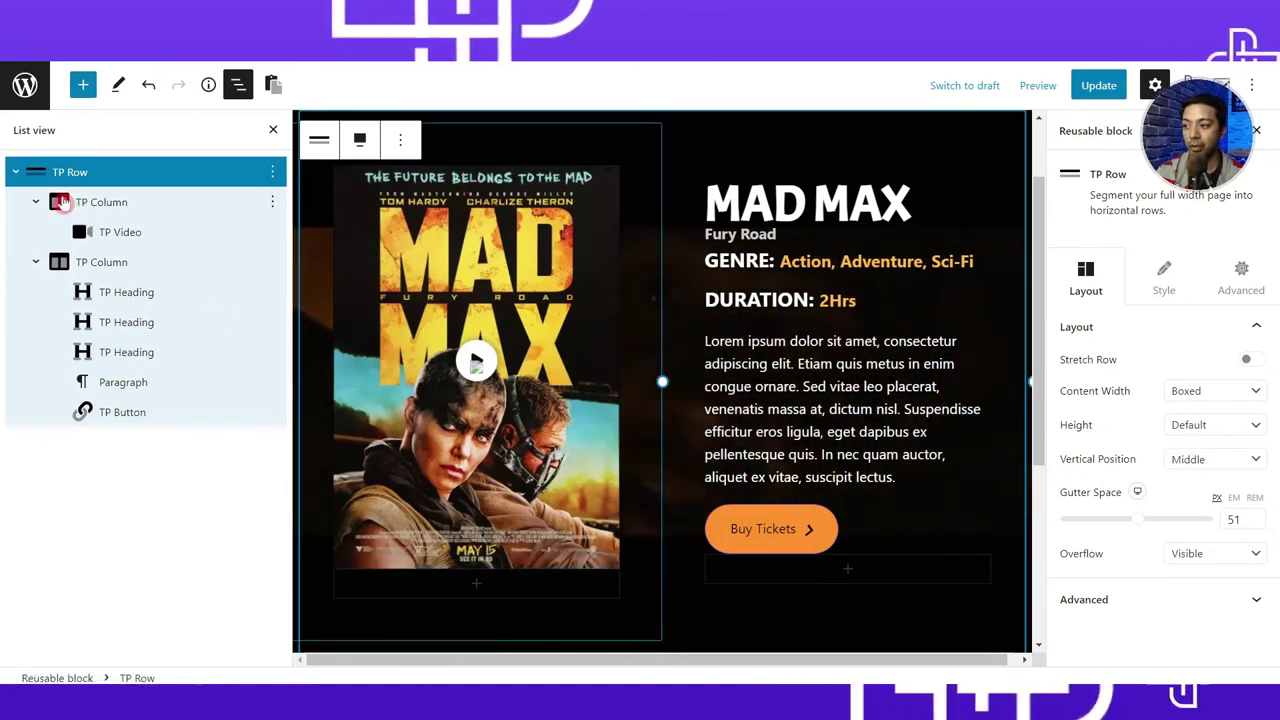
click(62, 202)
click(62, 262)
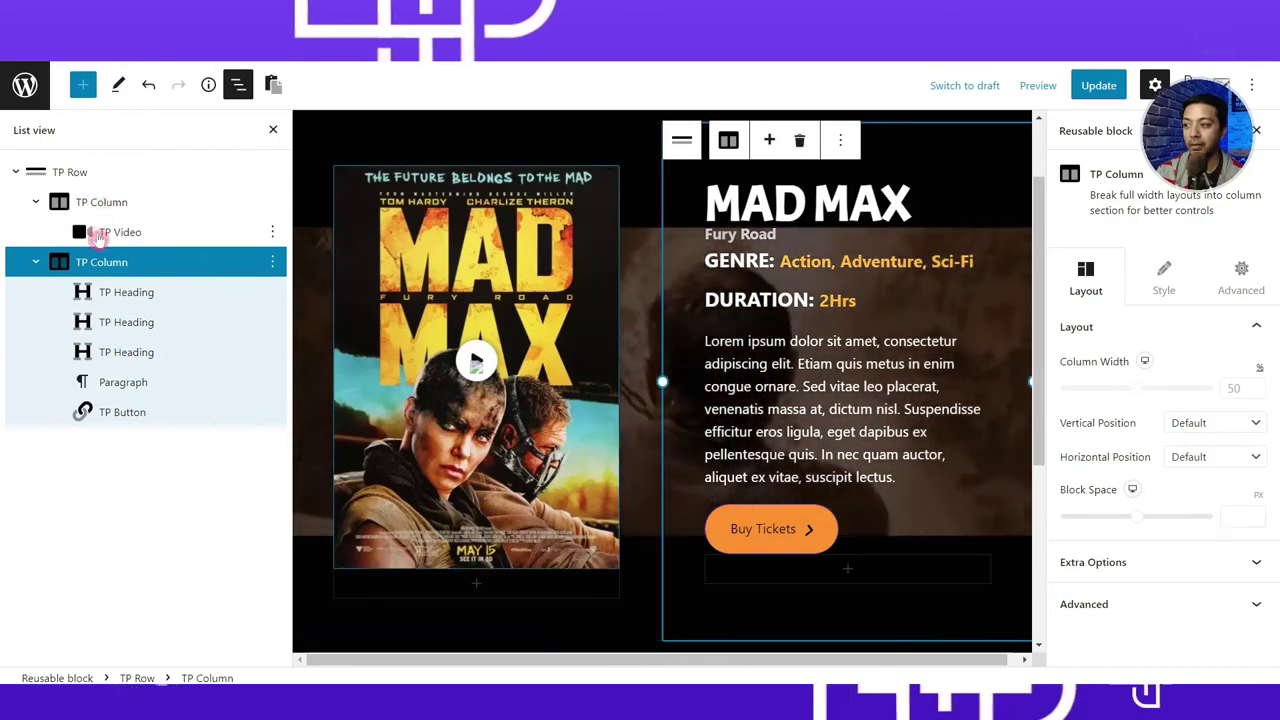
click(98, 236)
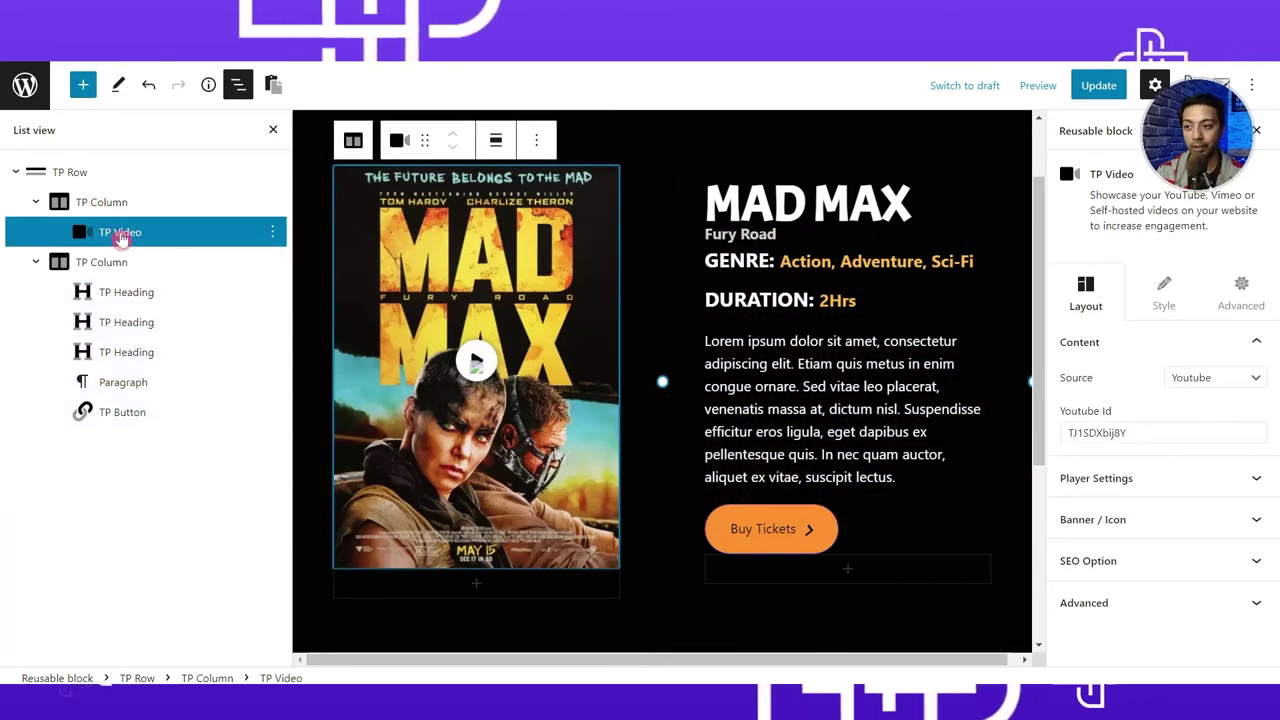
click(120, 292)
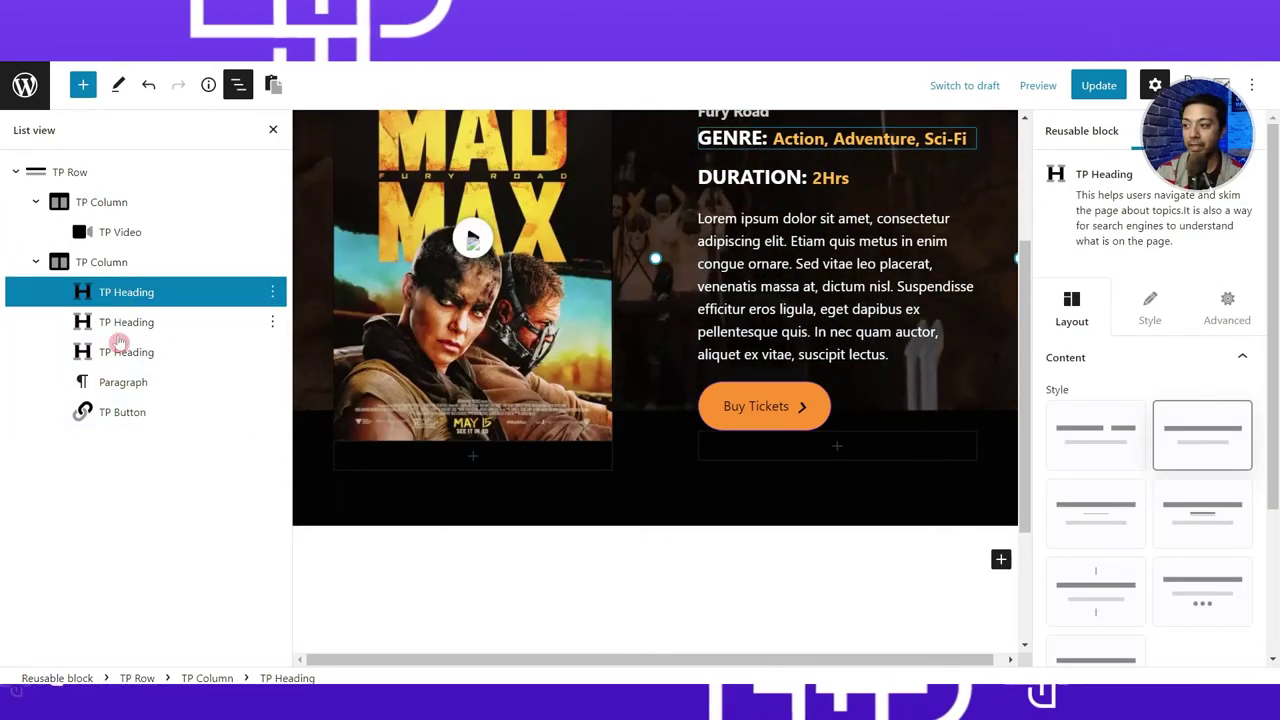
click(114, 412)
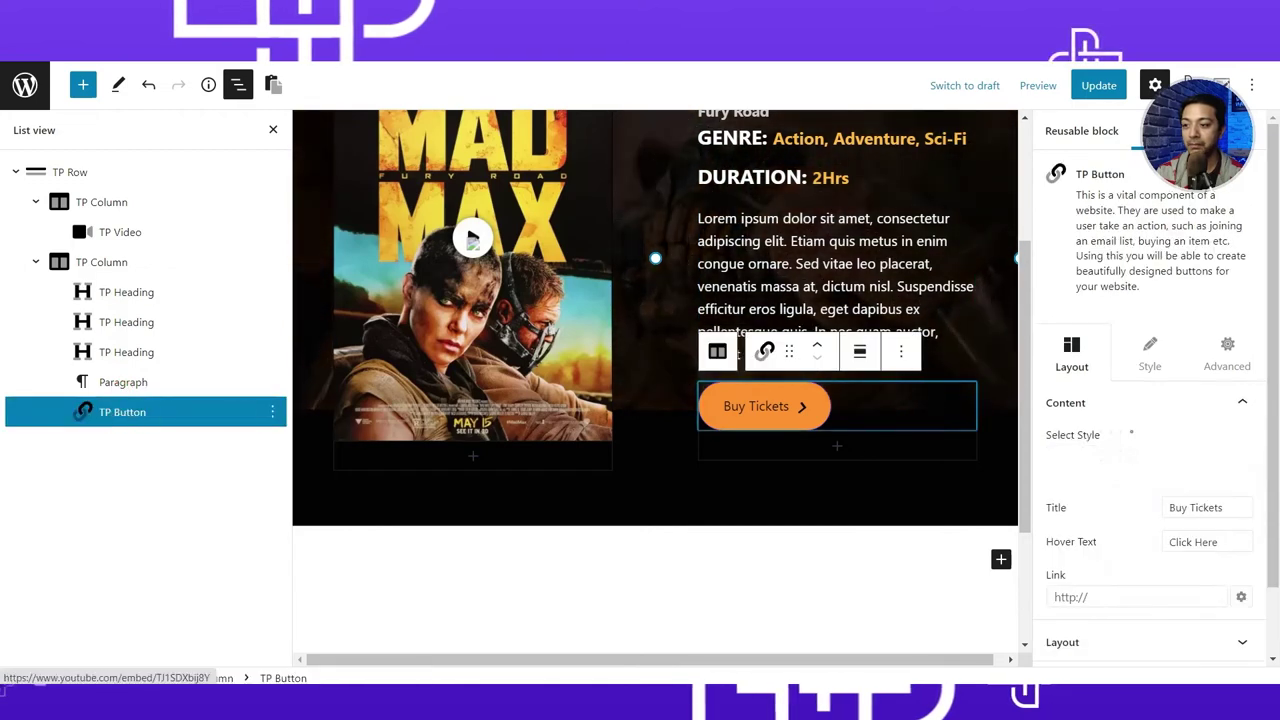
click(436, 255)
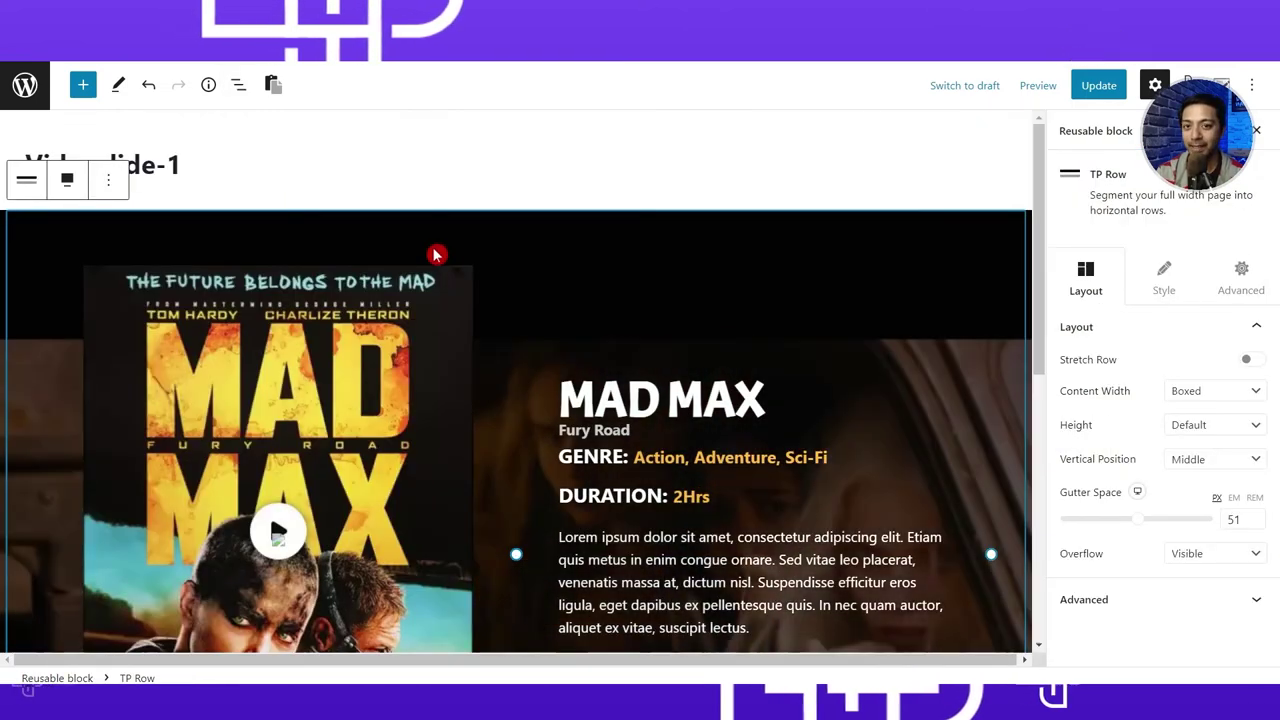
Add a two-column TP Row beneath the Mad Max slide and align it to full width.
scroll(300, 320, down, 5)
click(108, 365)
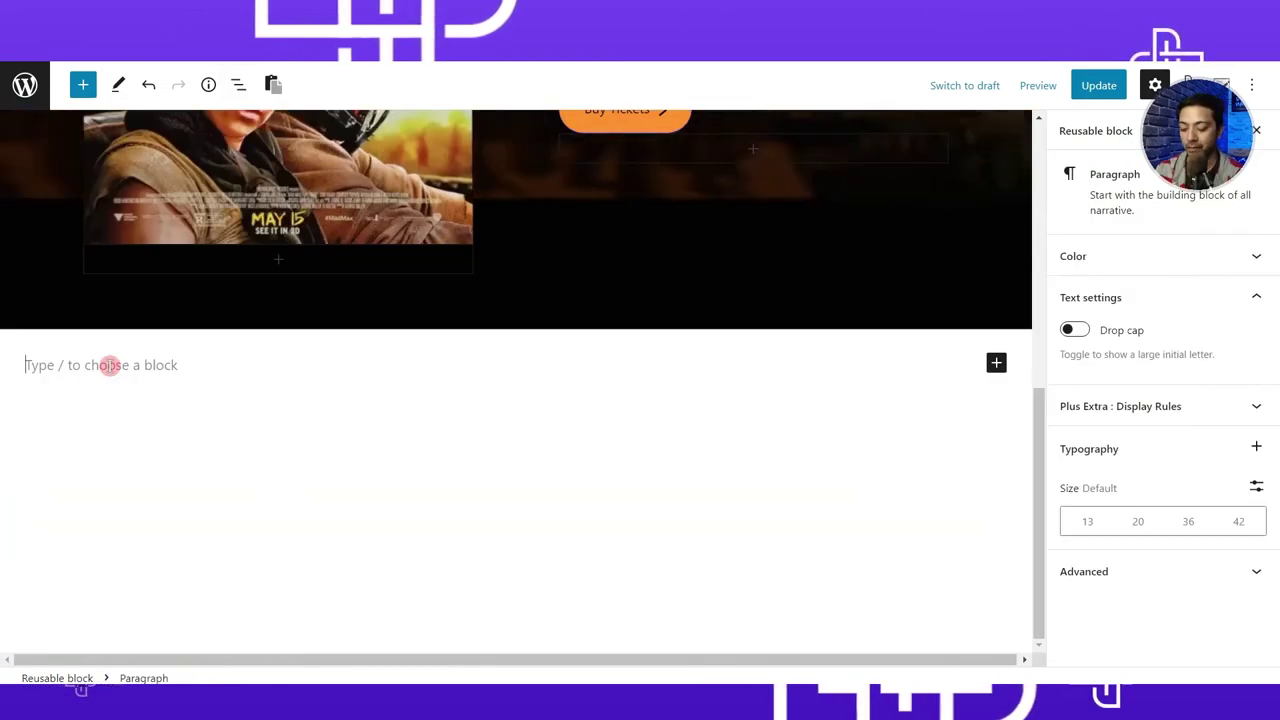
text(/tp ro)
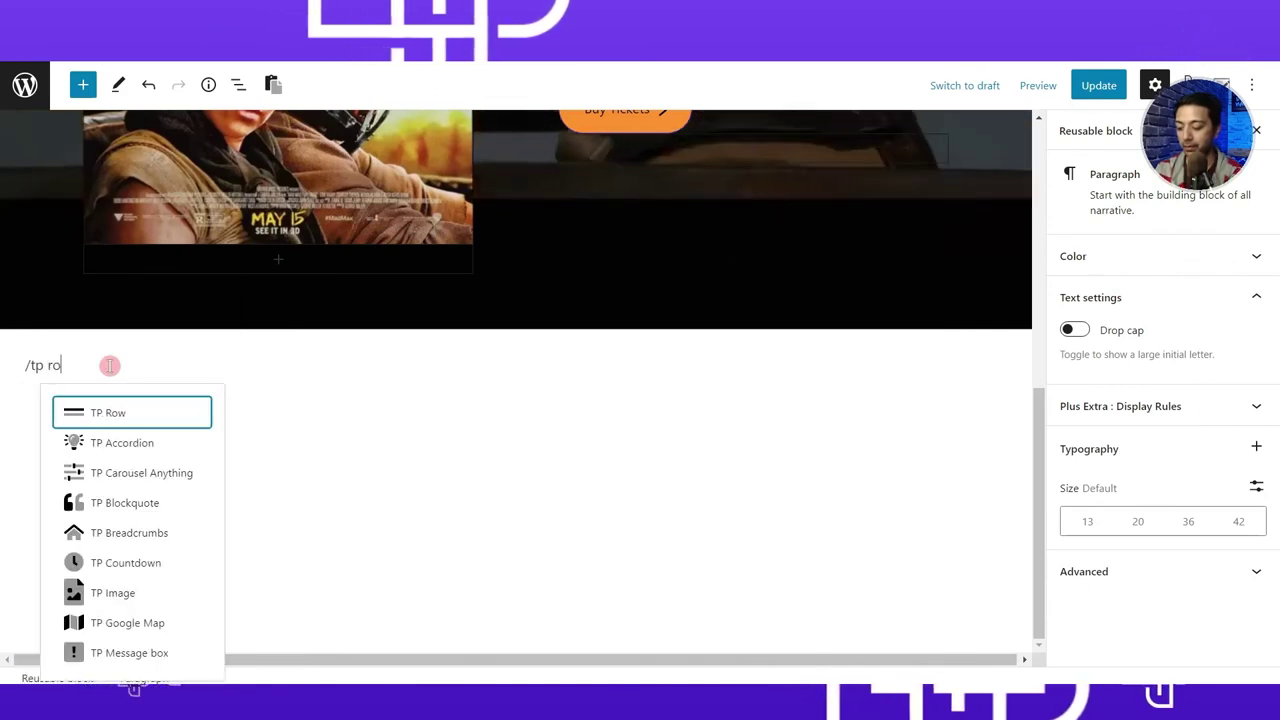
text(w)
click(128, 286)
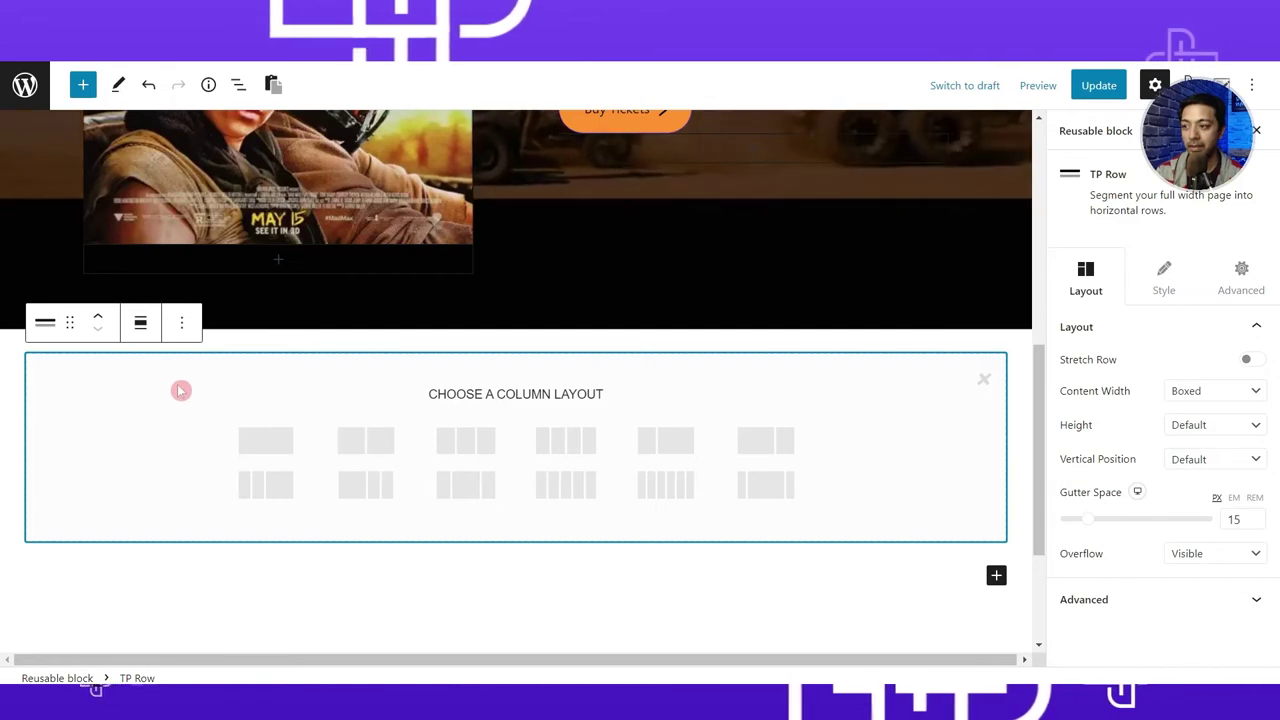
click(368, 443)
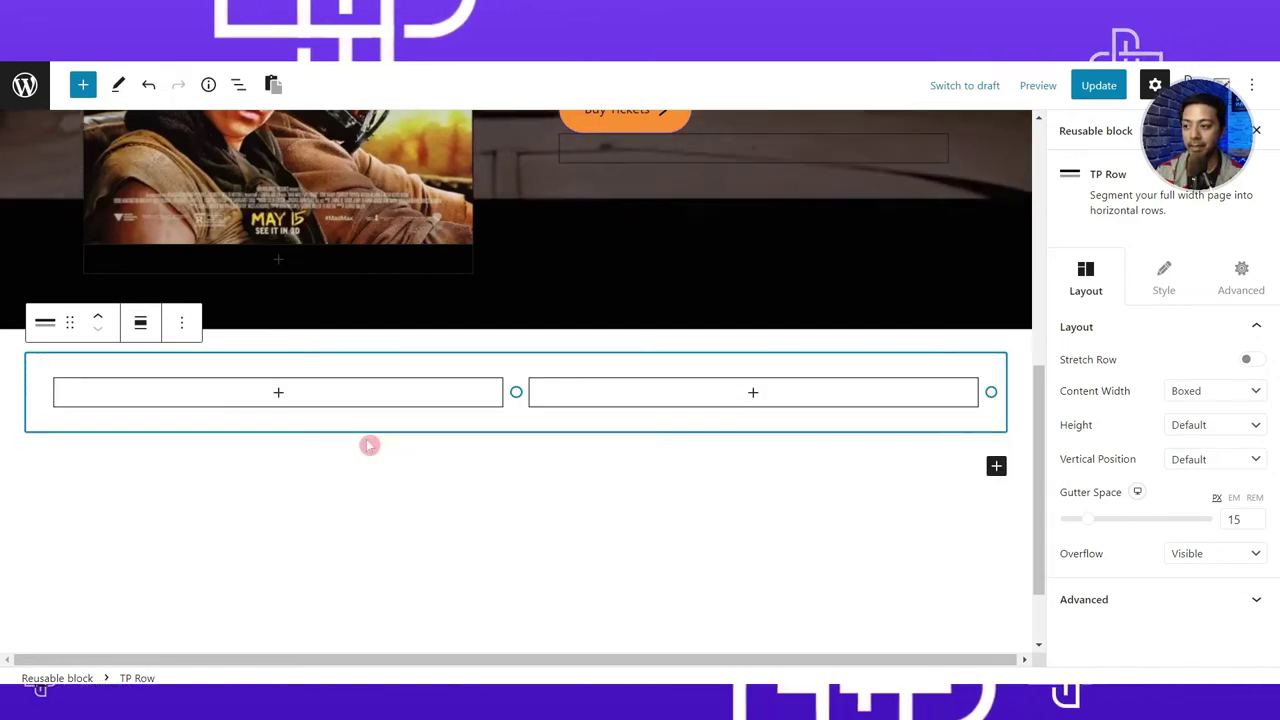
click(140, 336)
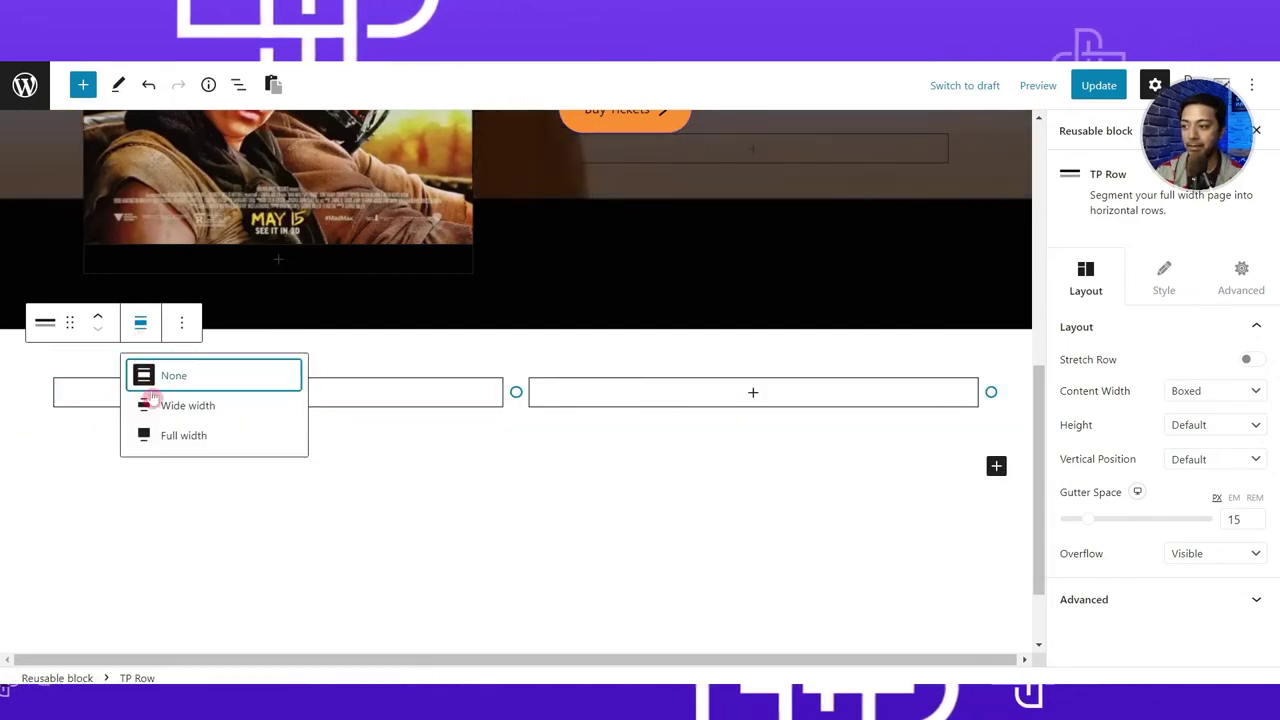
click(165, 435)
Copy the Mad Max title heading with its Fury Road subtitle into the second column of the new row.
scroll(172, 440, up, 5)
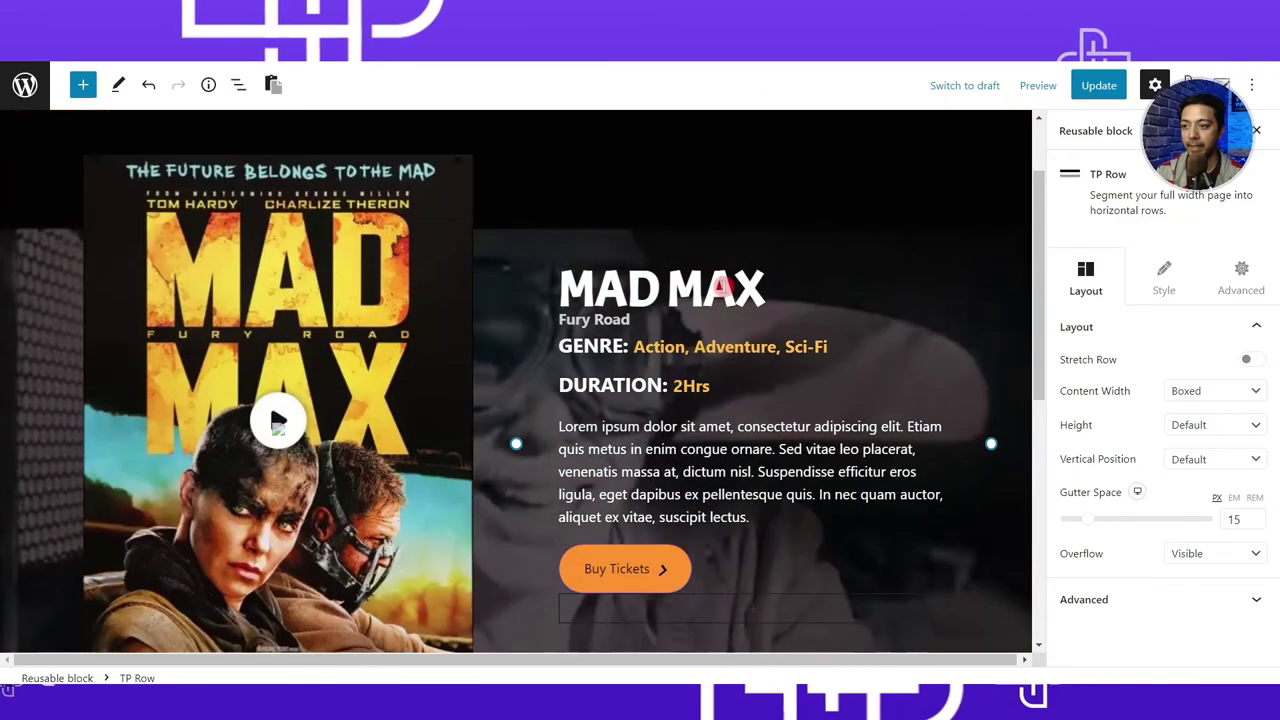
right_click(733, 291)
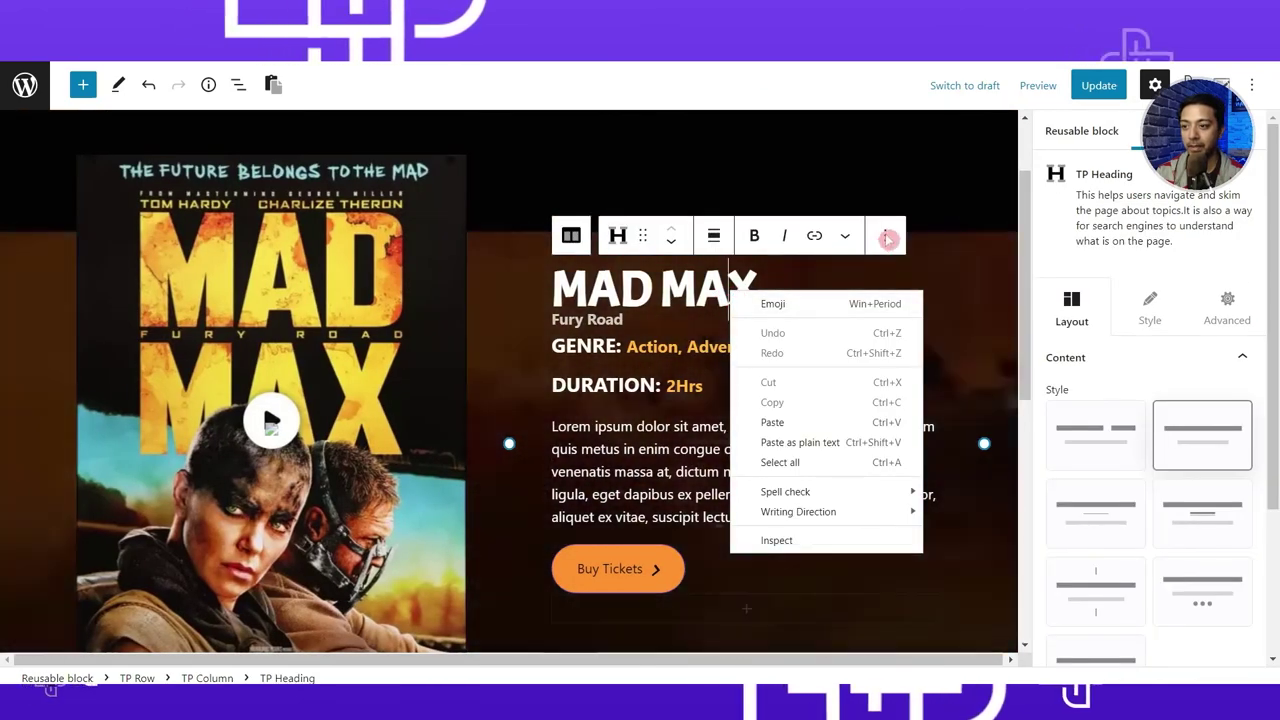
click(885, 236)
click(885, 236)
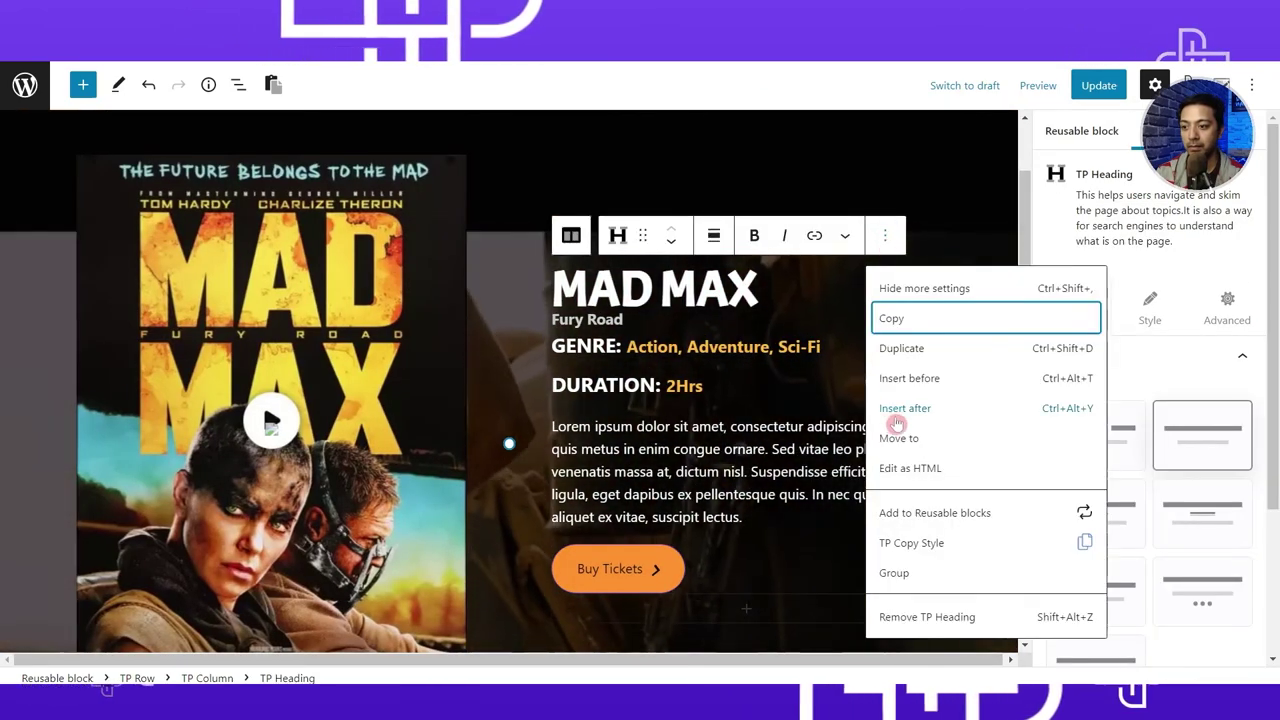
click(897, 318)
scroll(663, 528, down, 5)
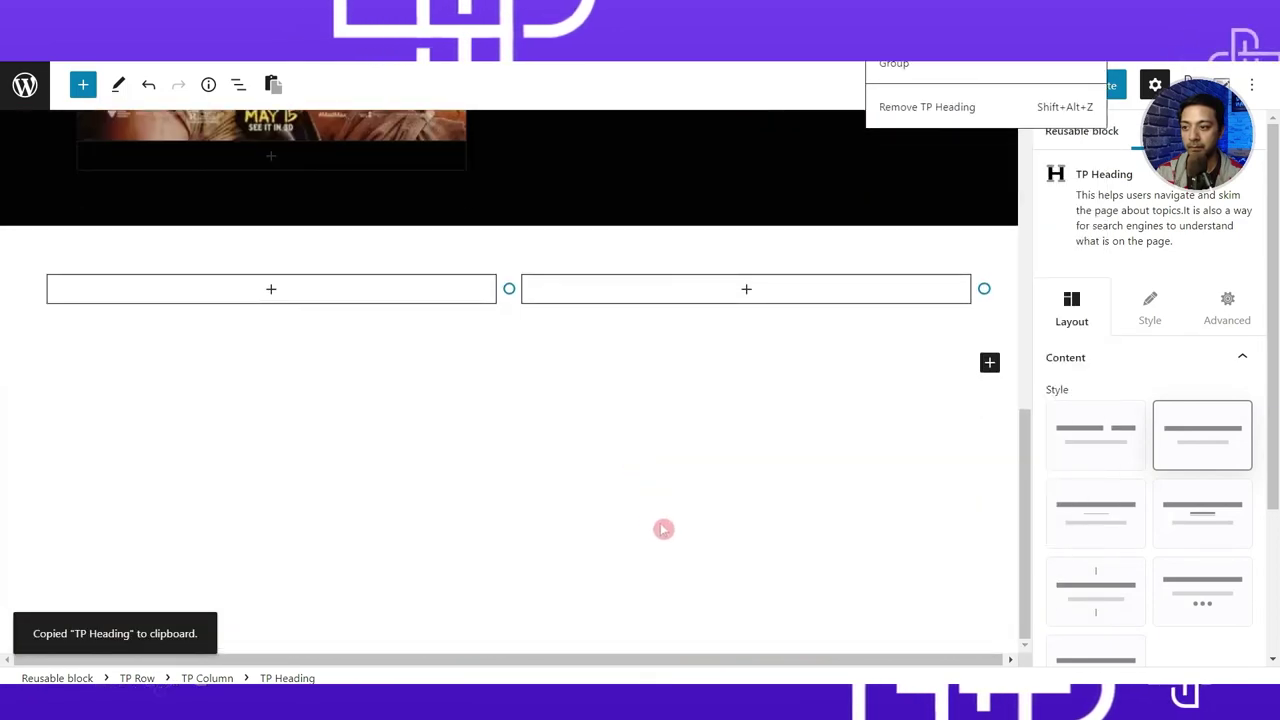
click(750, 287)
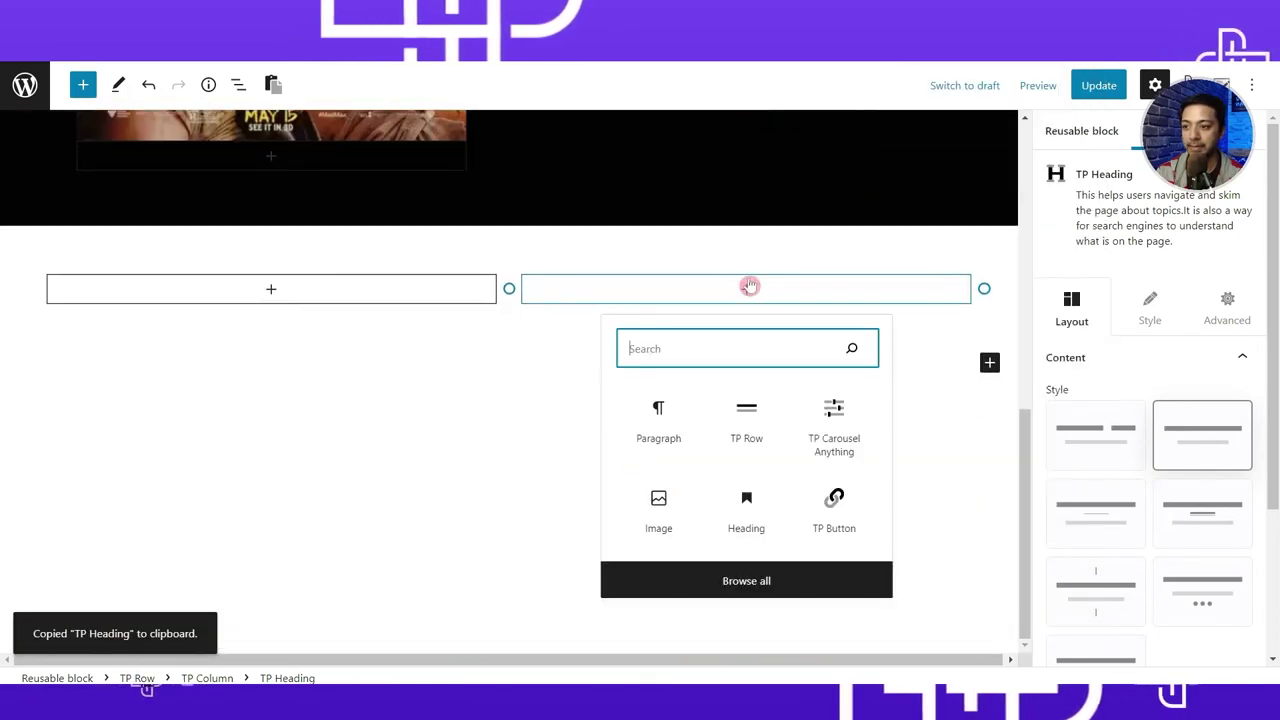
click(663, 412)
scroll(700, 331, down, 1)
key(ctrl+v)
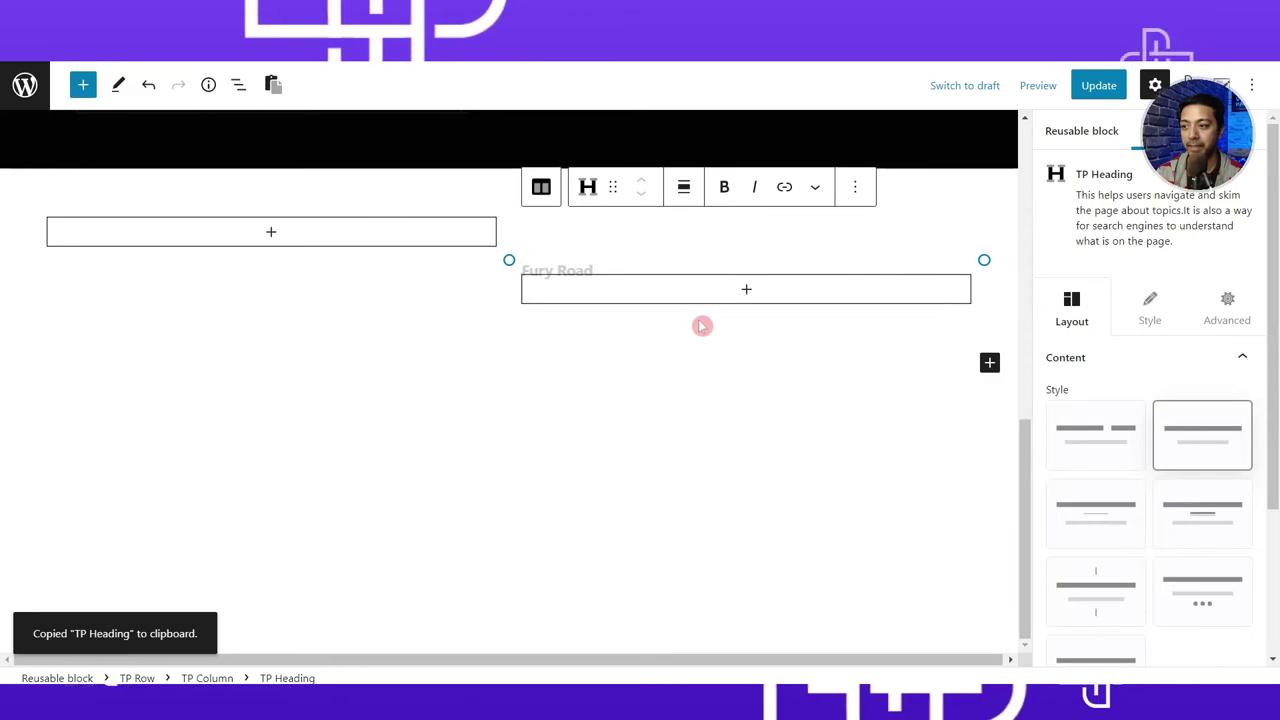
Copy the genre heading, duration heading, description paragraph and Buy Tickets button into the new row's second column.
scroll(694, 335, up, 5)
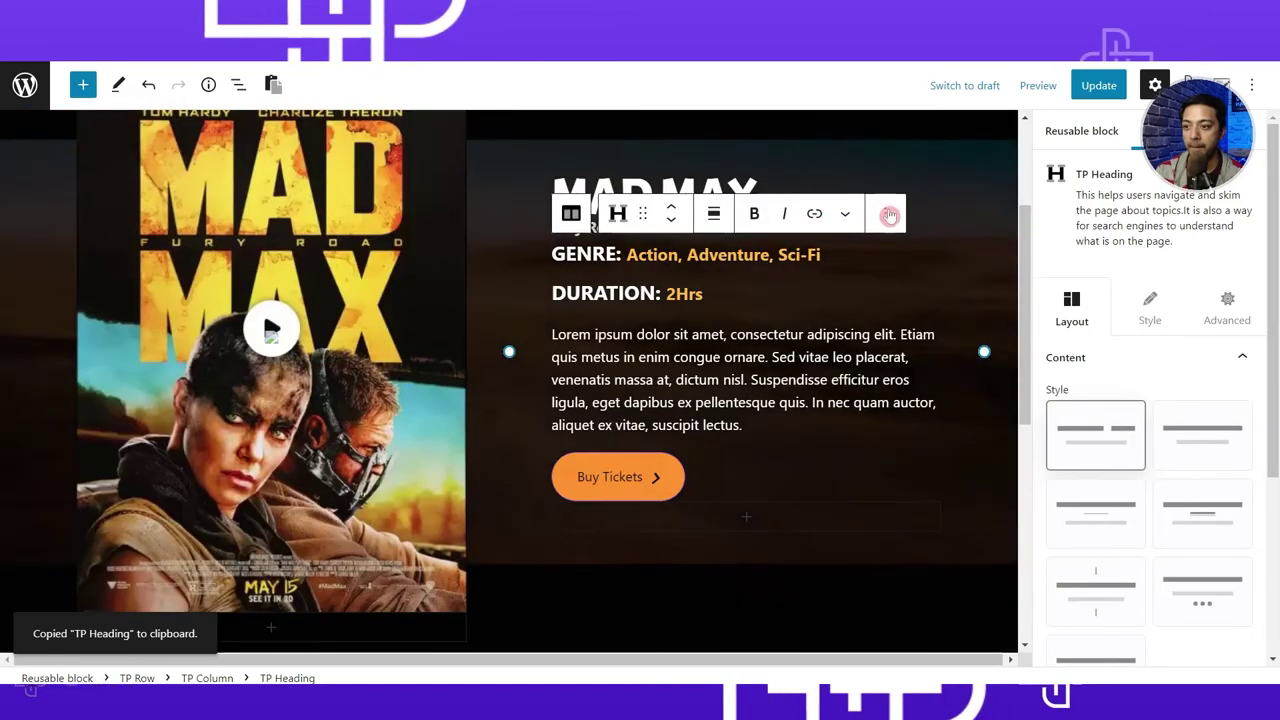
click(889, 214)
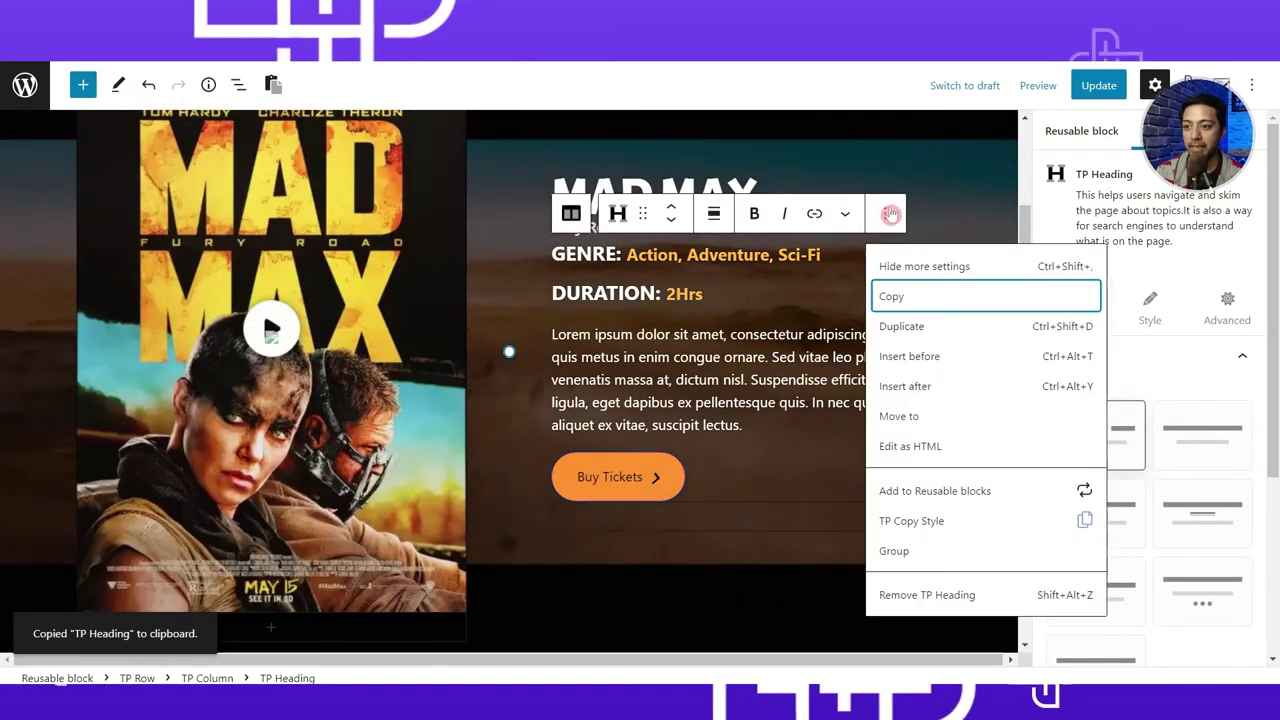
click(900, 296)
scroll(594, 455, down, 4)
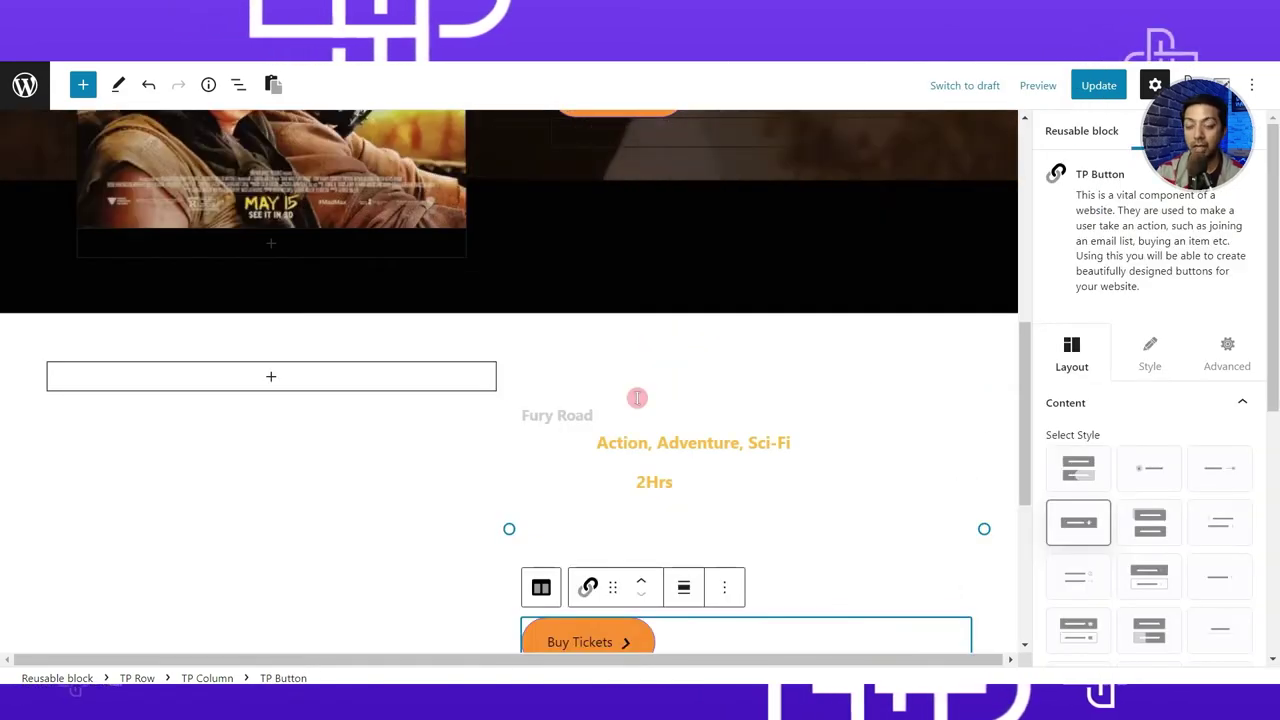
scroll(634, 426, down, 2)
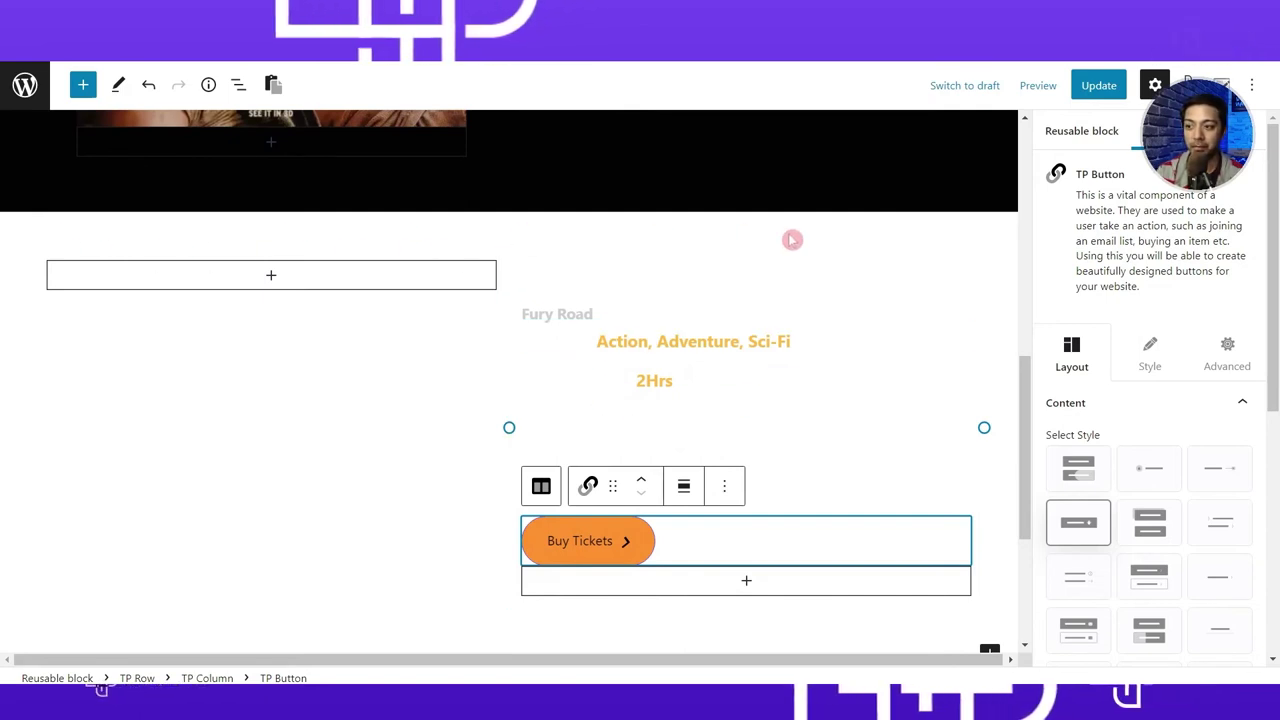
Set the new row's deep layer background to Creative Background Video.
click(138, 678)
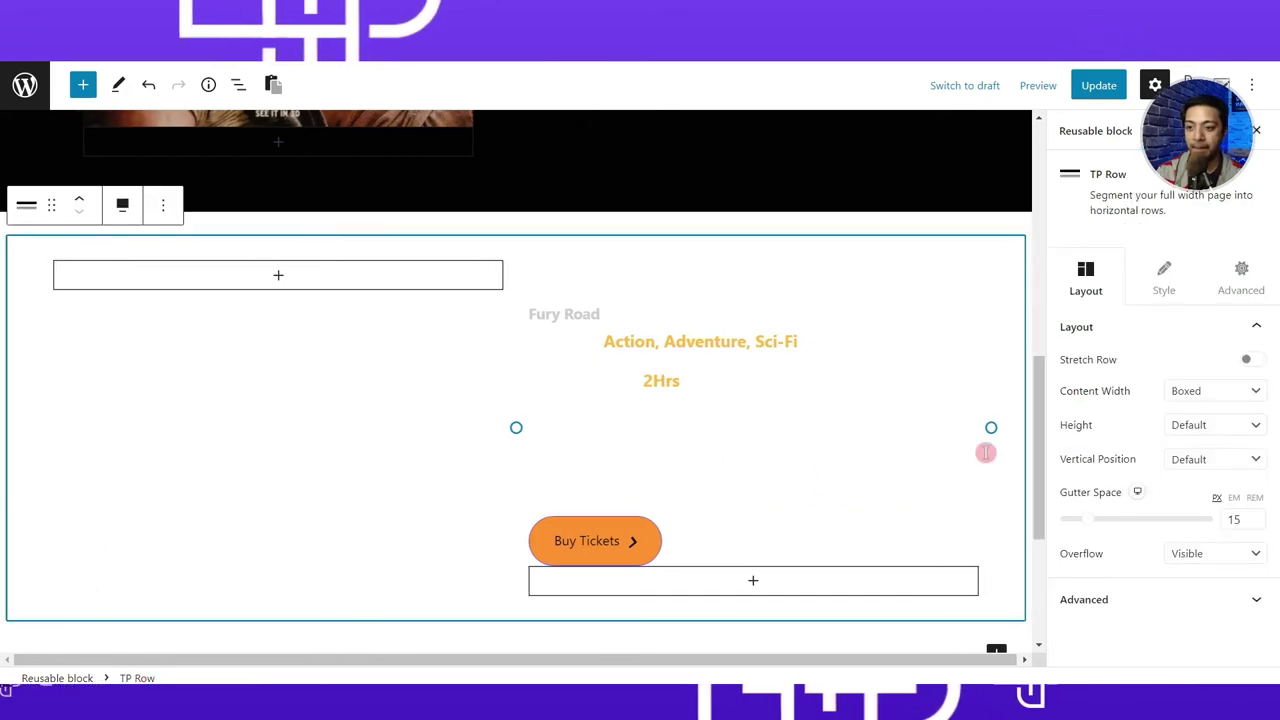
click(1242, 274)
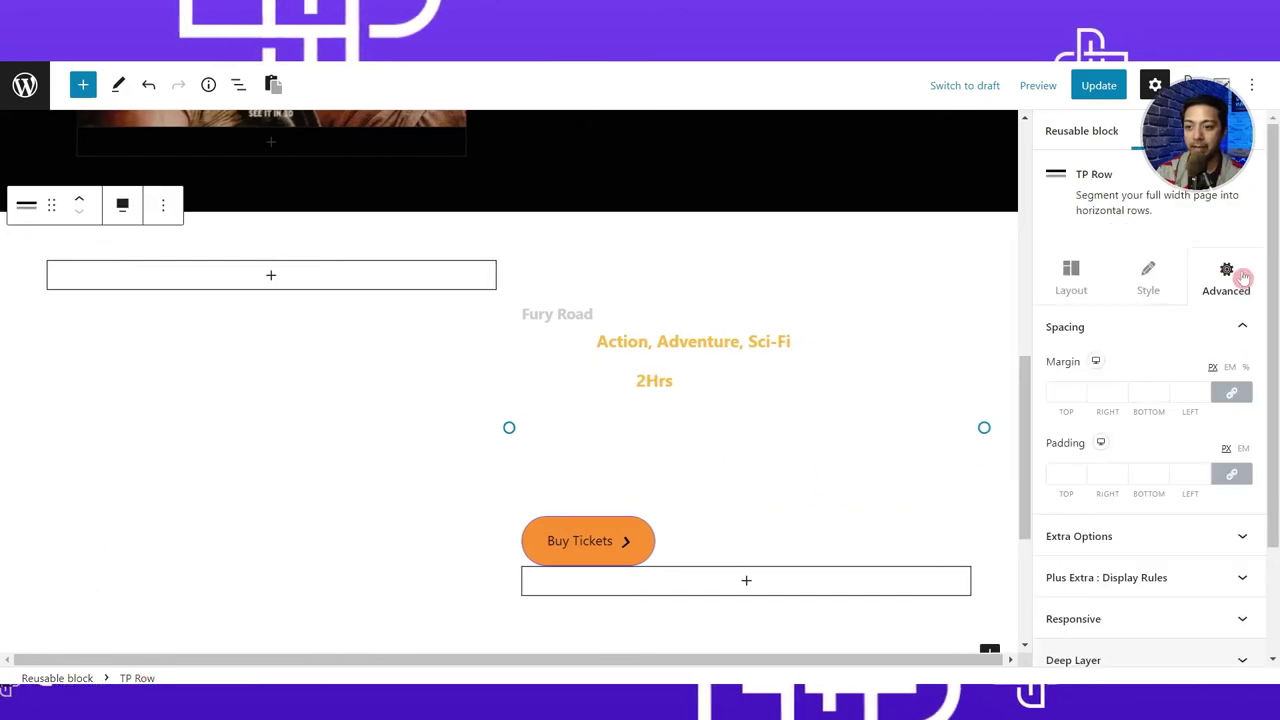
scroll(1215, 498, down, 3)
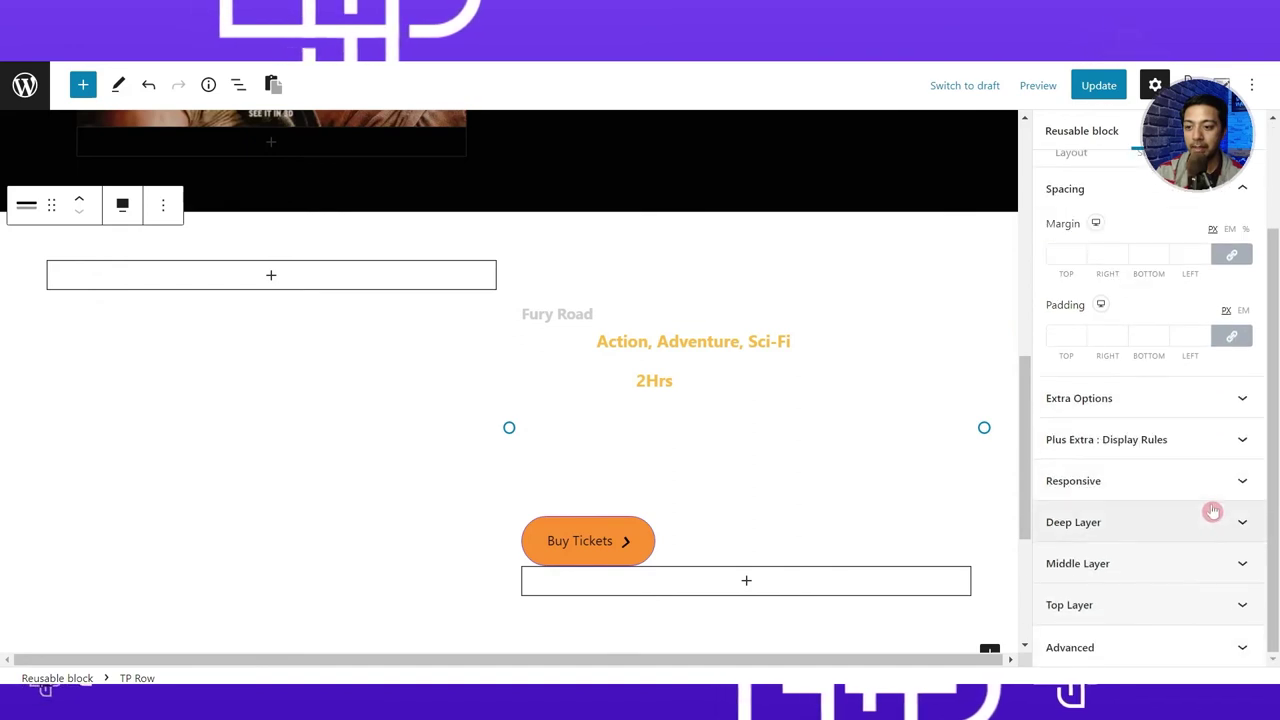
click(1054, 530)
click(1166, 578)
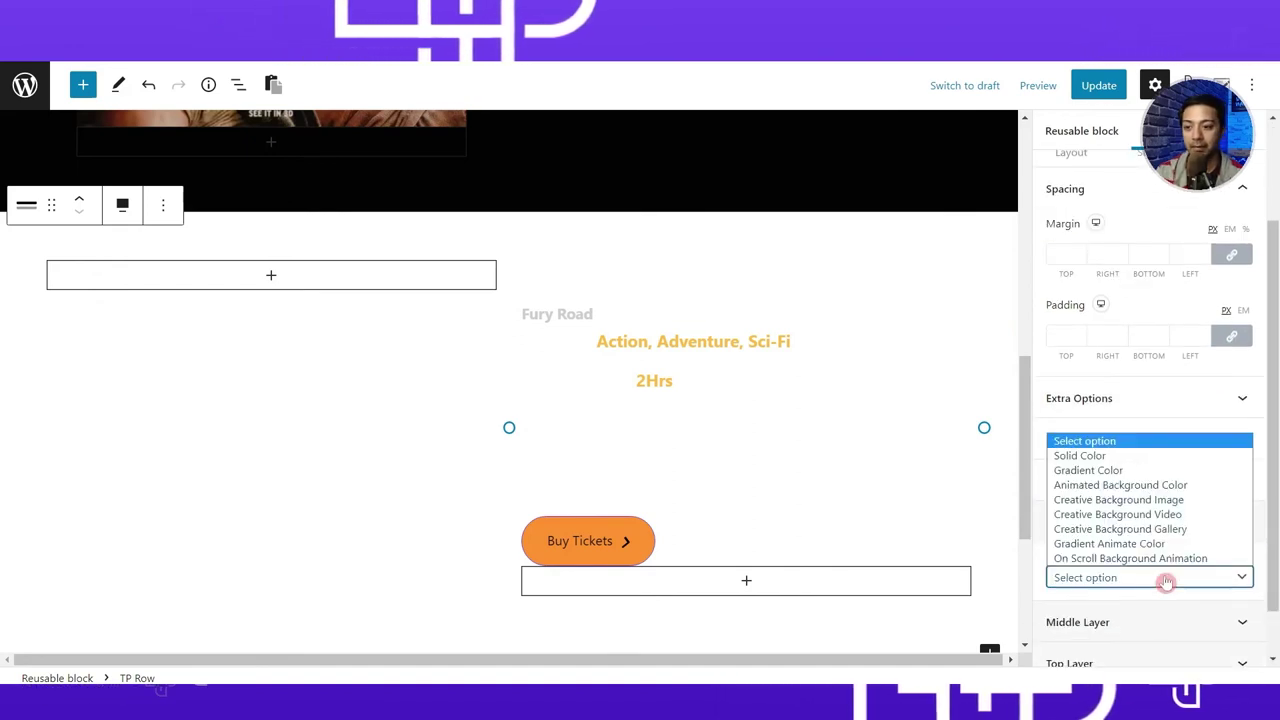
click(1108, 516)
scroll(1118, 319, down, 6)
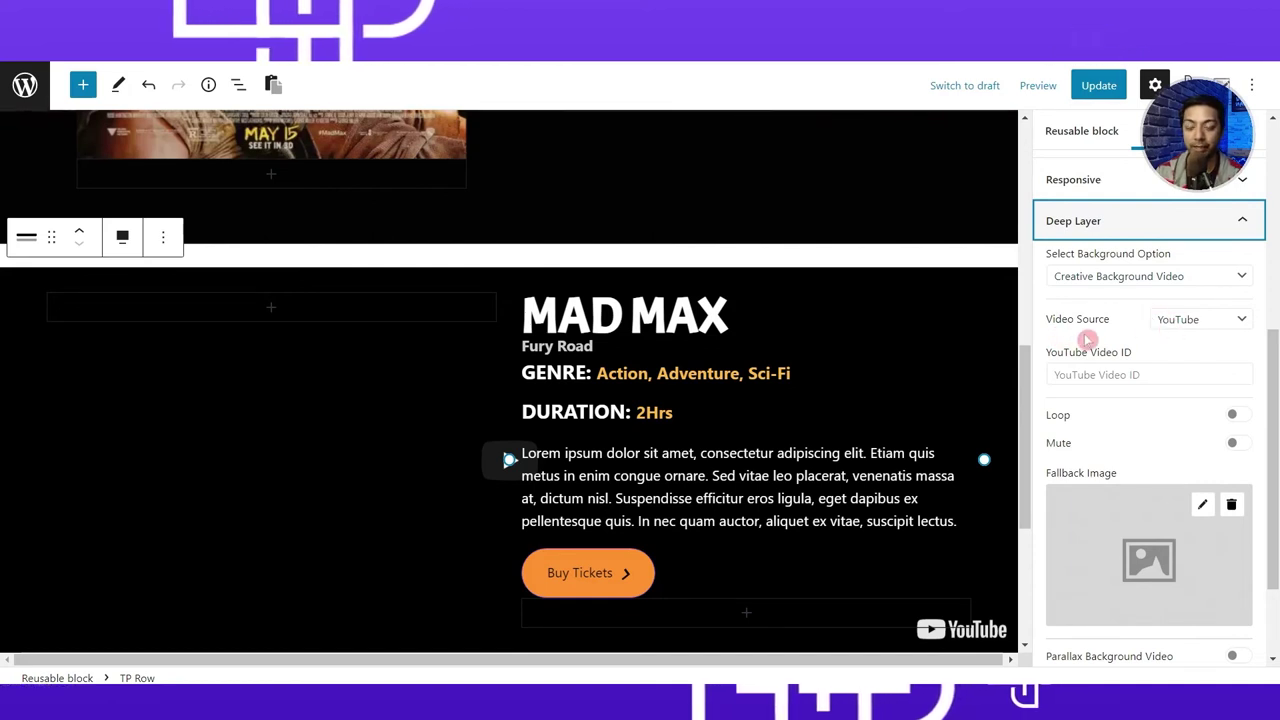
Use YouTube video ID hEJnMQG9ev8 for the row's background video, with loop and mute turned on.
click(1241, 322)
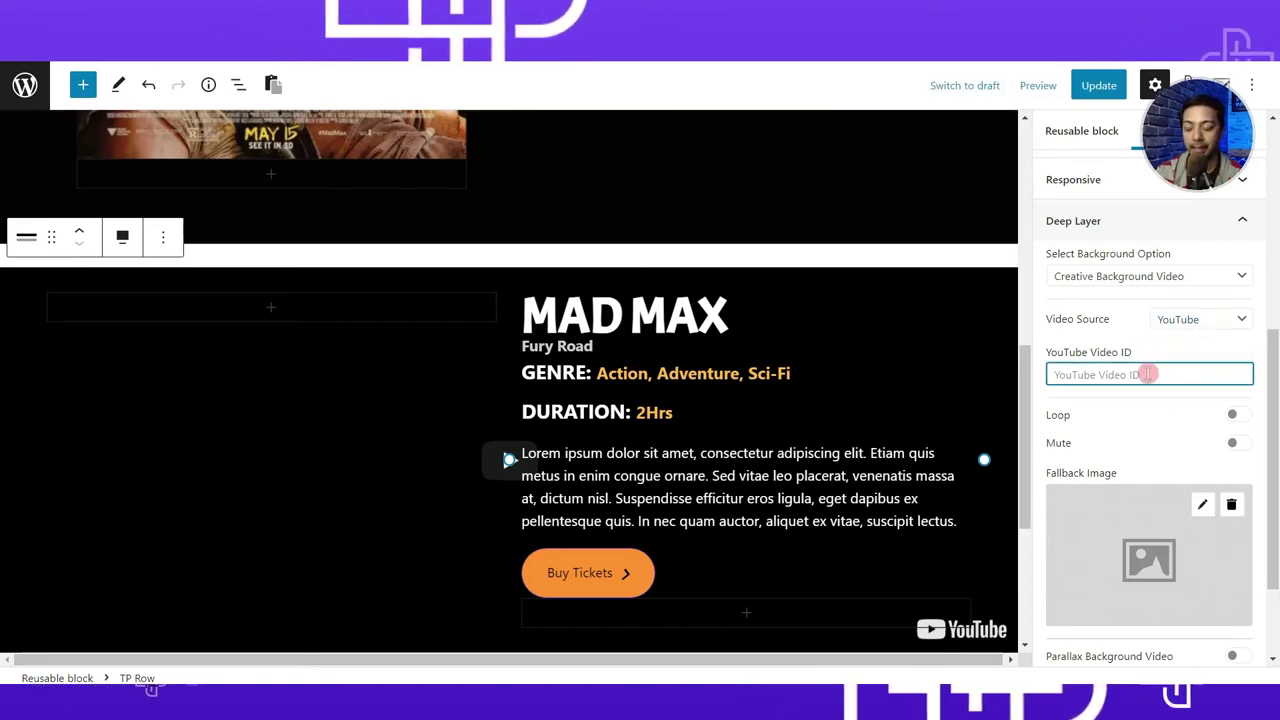
key(ctrl+v)
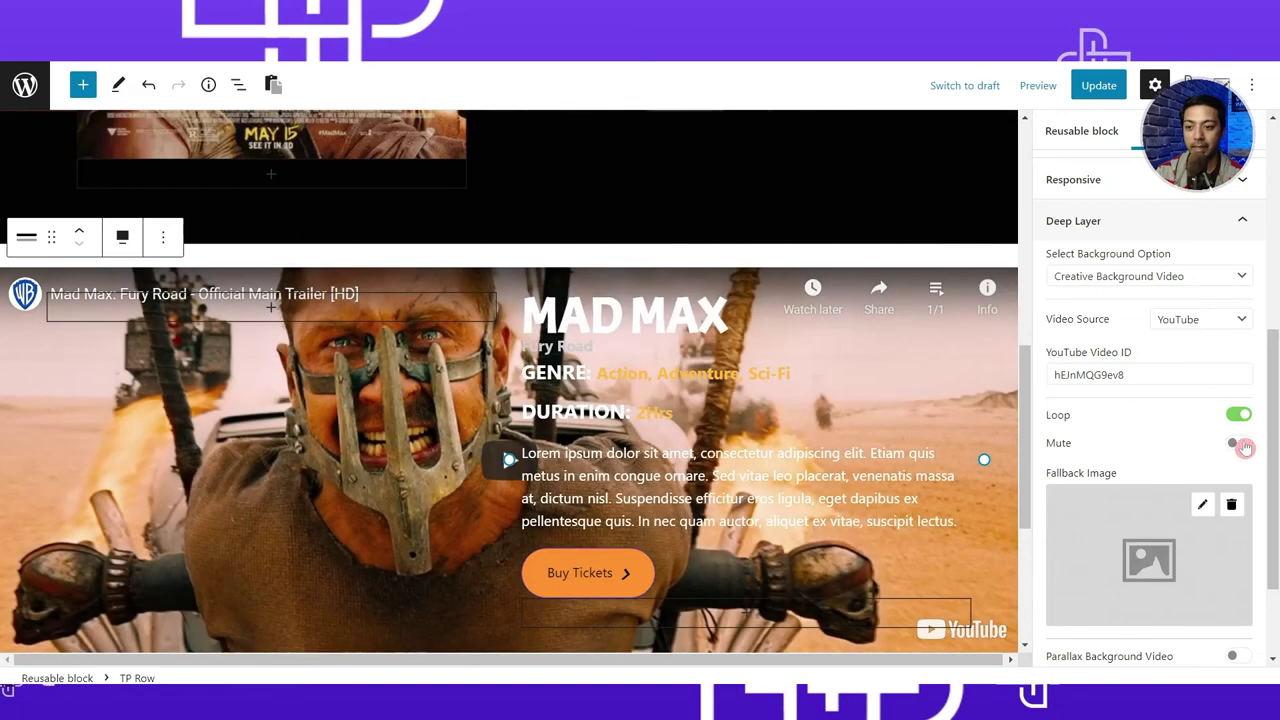
click(1240, 444)
scroll(1160, 450, down, 1)
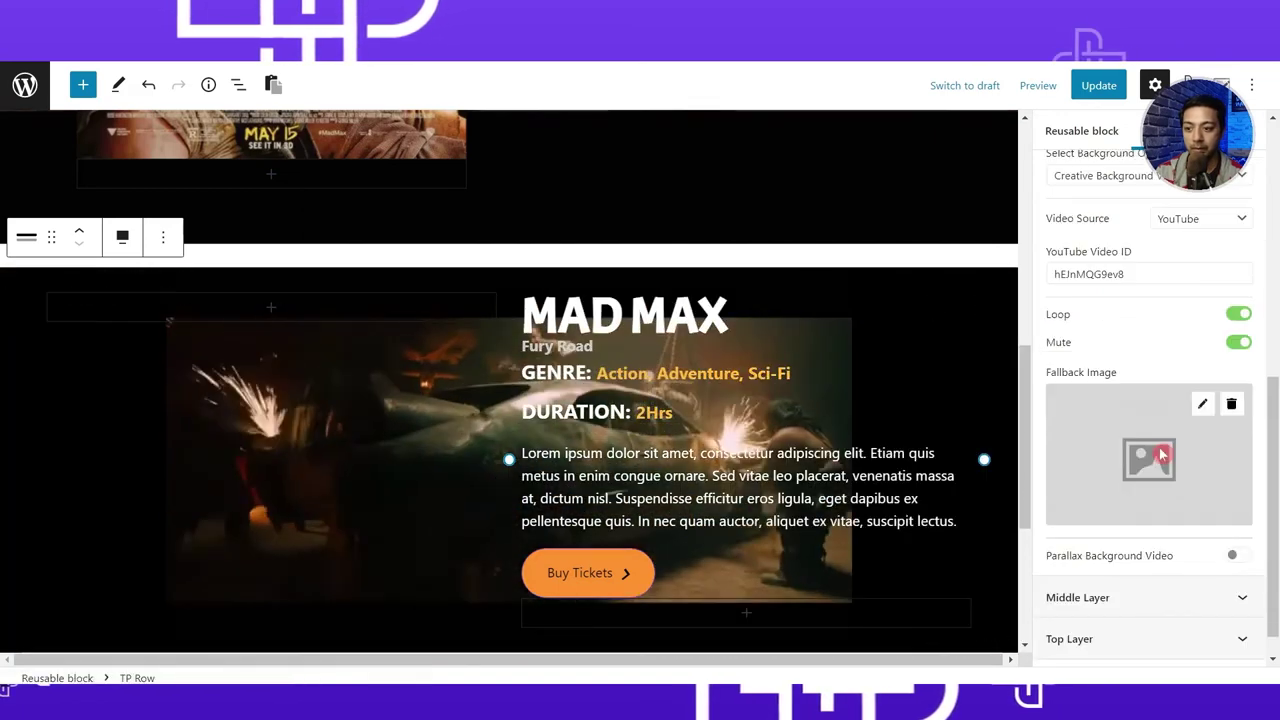
Choose movie1-bg.webp from the media library as the background video's fallback image.
click(1203, 406)
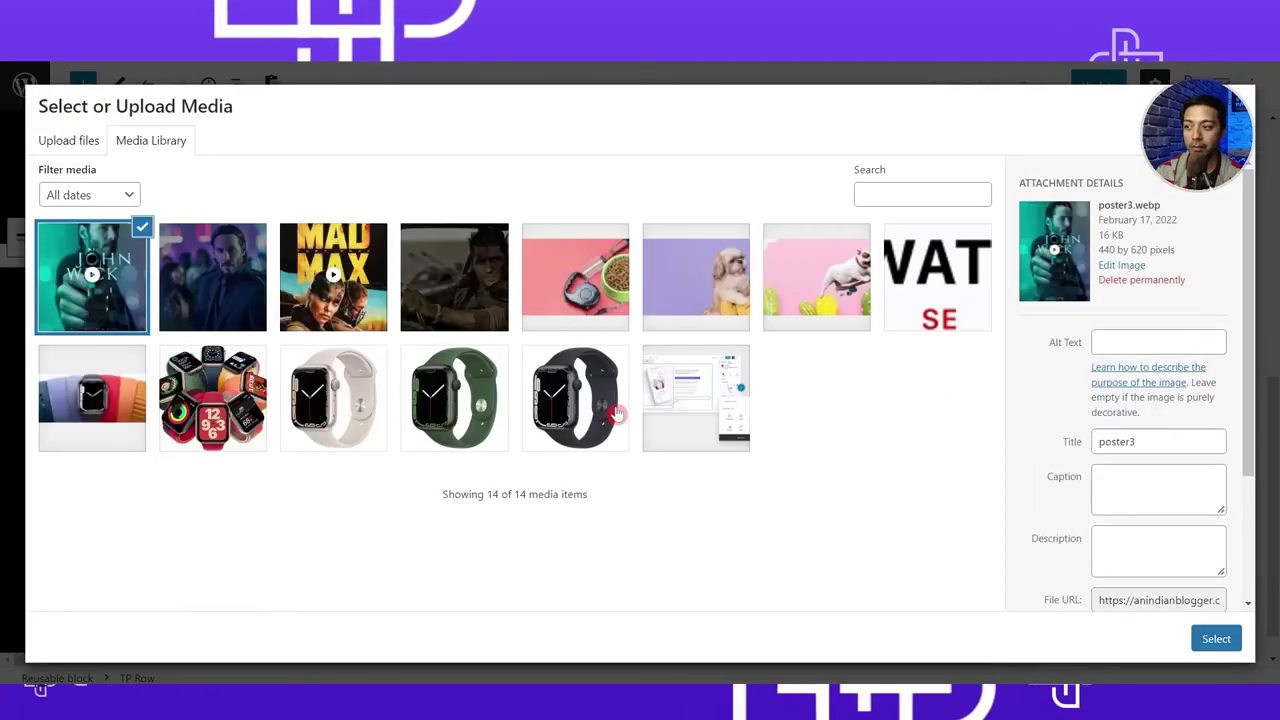
click(460, 276)
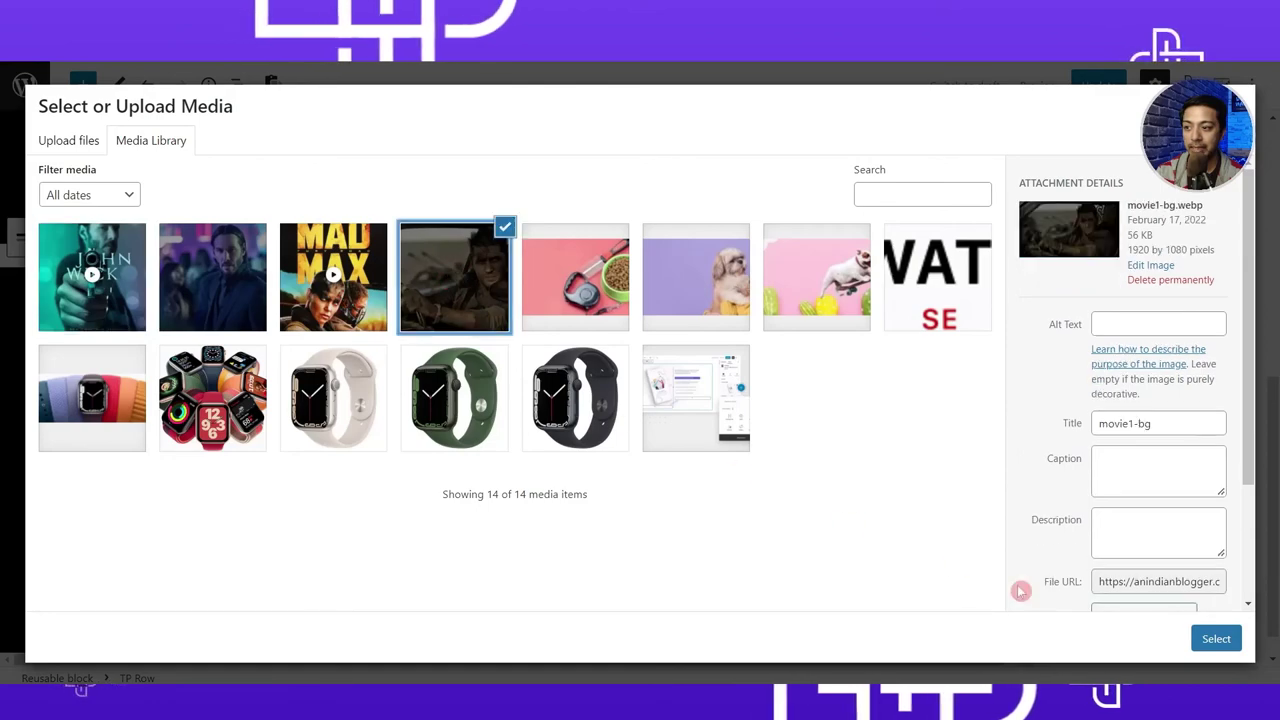
click(1207, 638)
Add a semi-transparent near-black colour overlay, #030101B8, to the row's top layer above the background video.
click(1069, 566)
click(1074, 566)
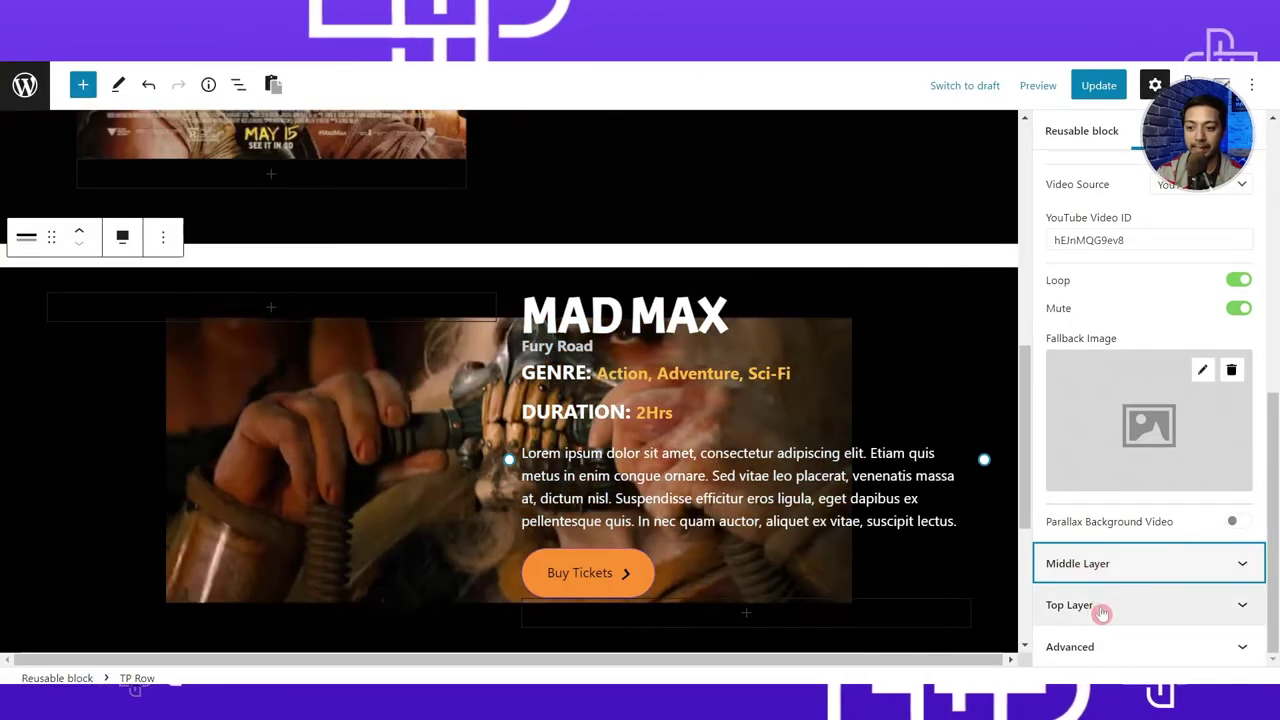
click(1100, 607)
scroll(1155, 578, down, 1)
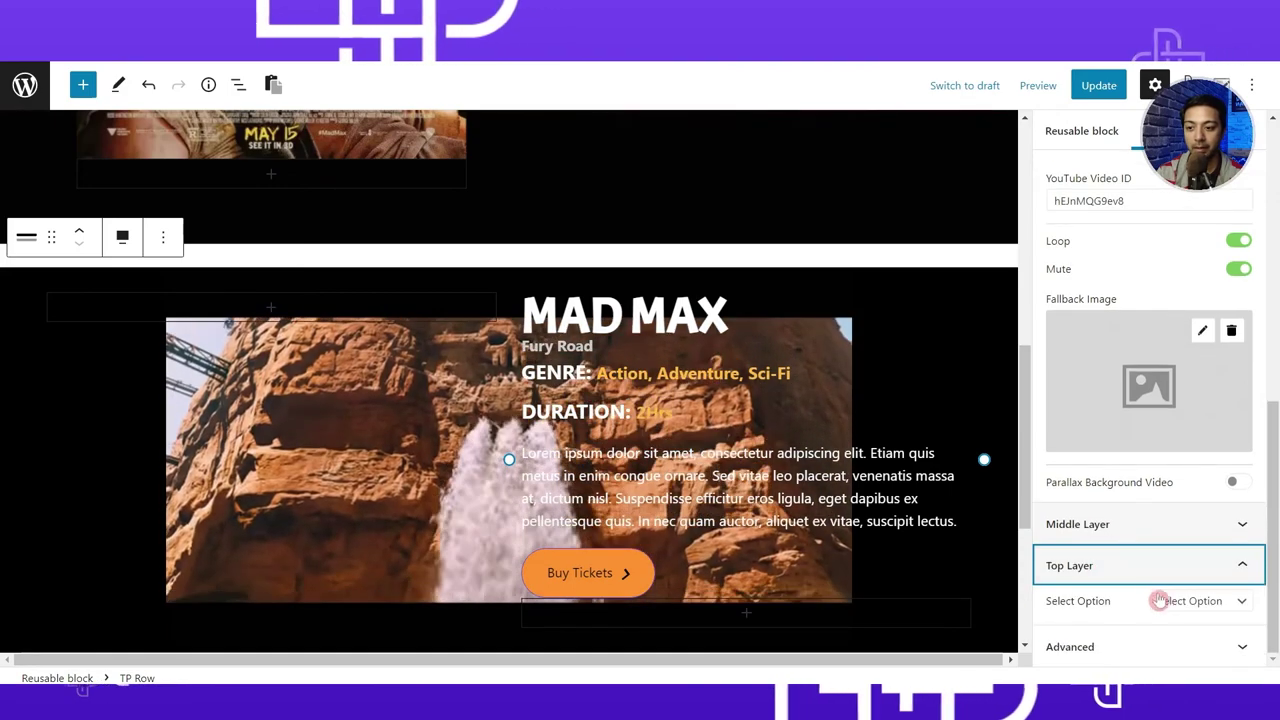
click(1158, 600)
click(1172, 634)
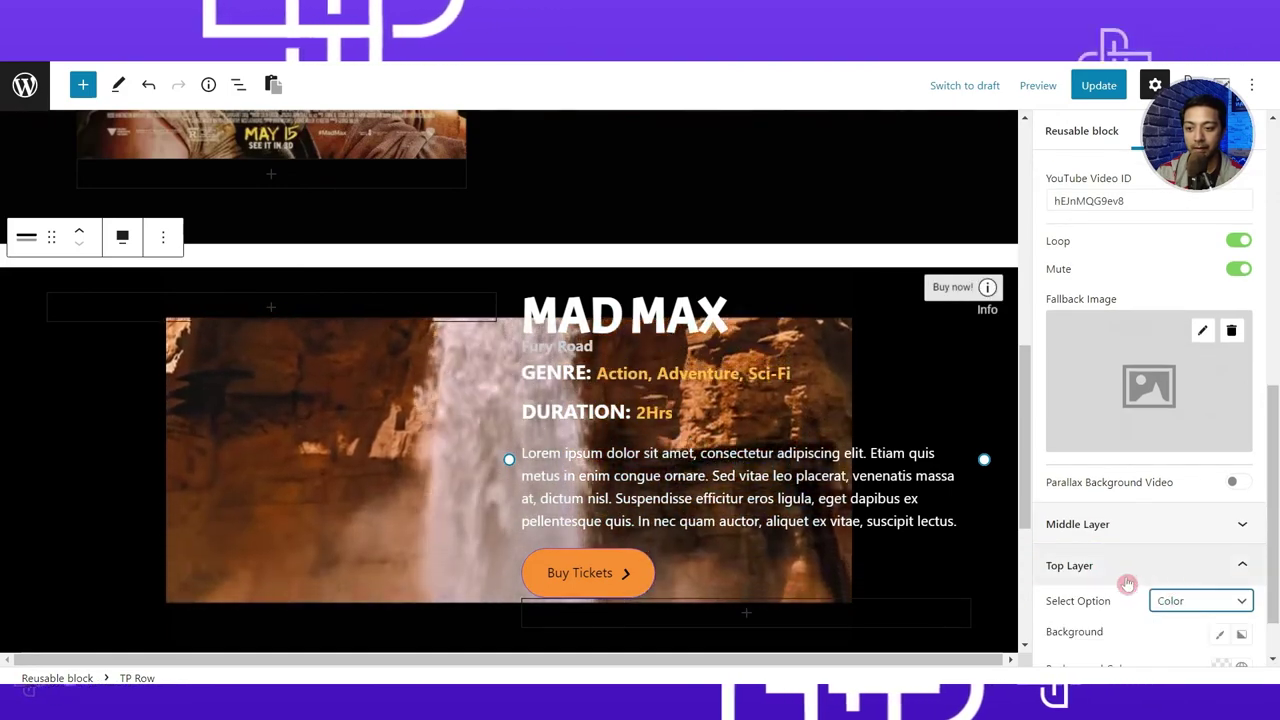
scroll(1127, 585, down, 1)
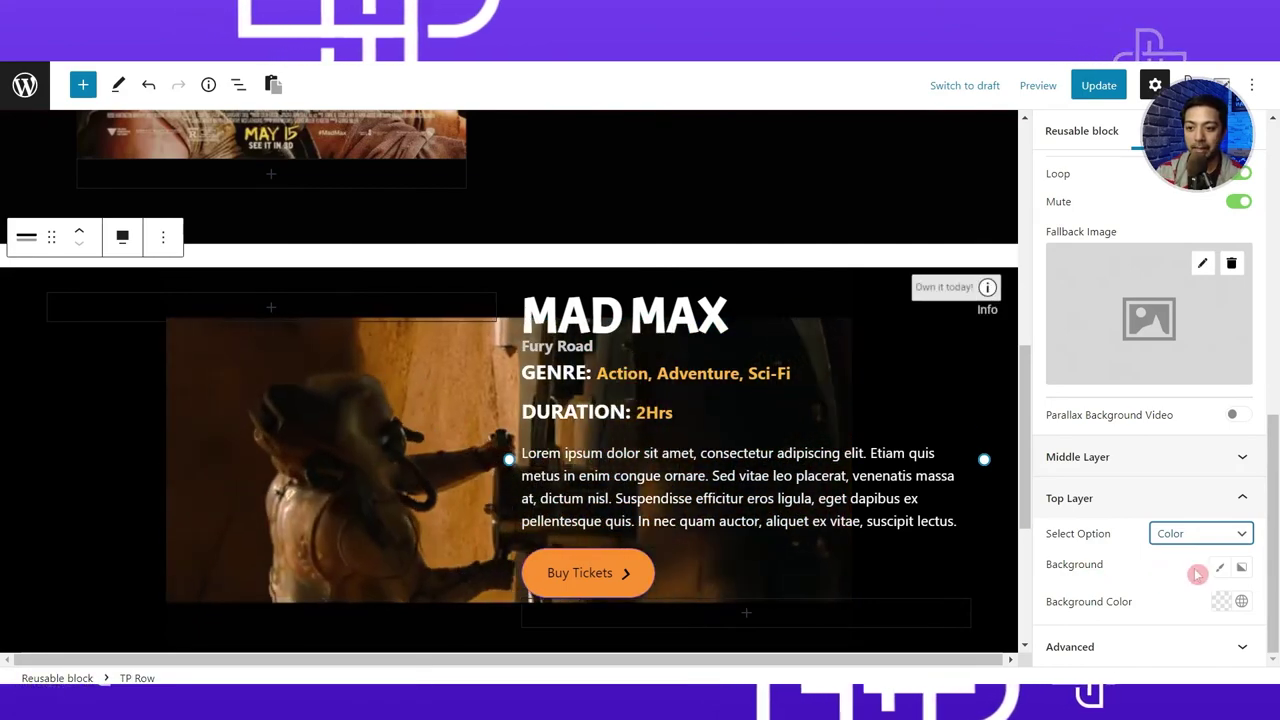
click(1219, 608)
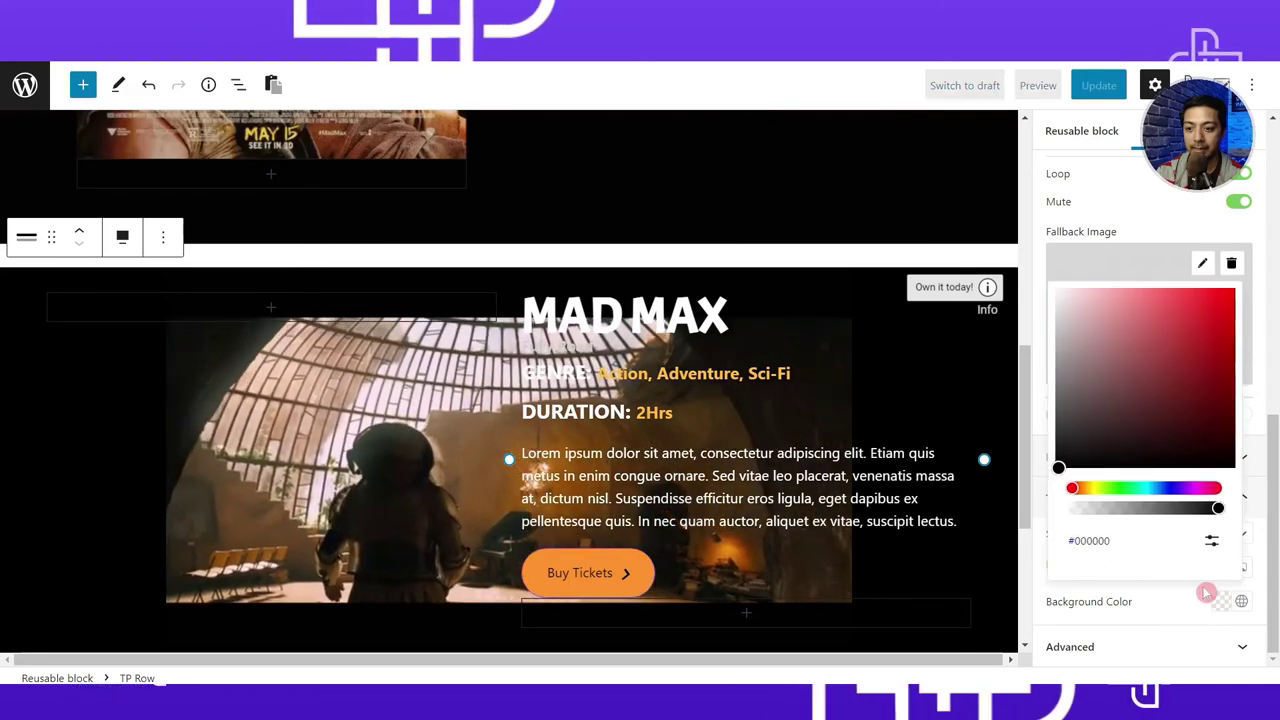
drag(1137, 400, 1143, 462)
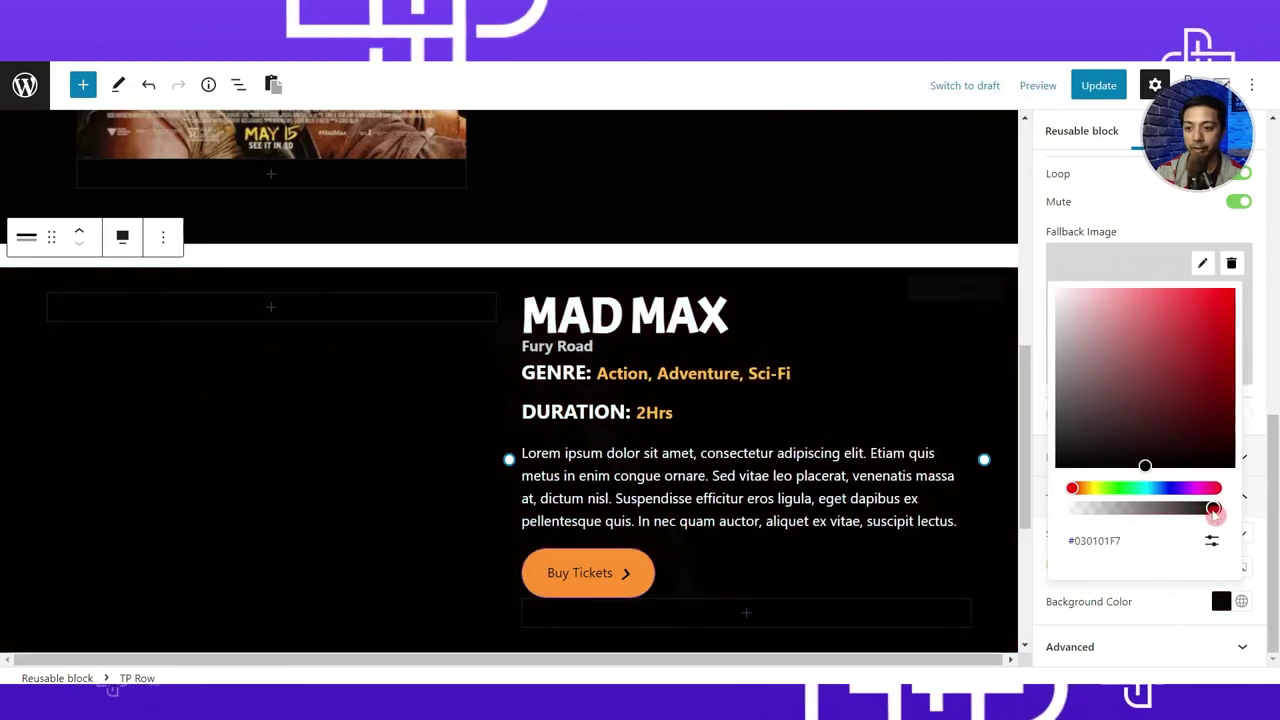
drag(1186, 511, 1183, 509)
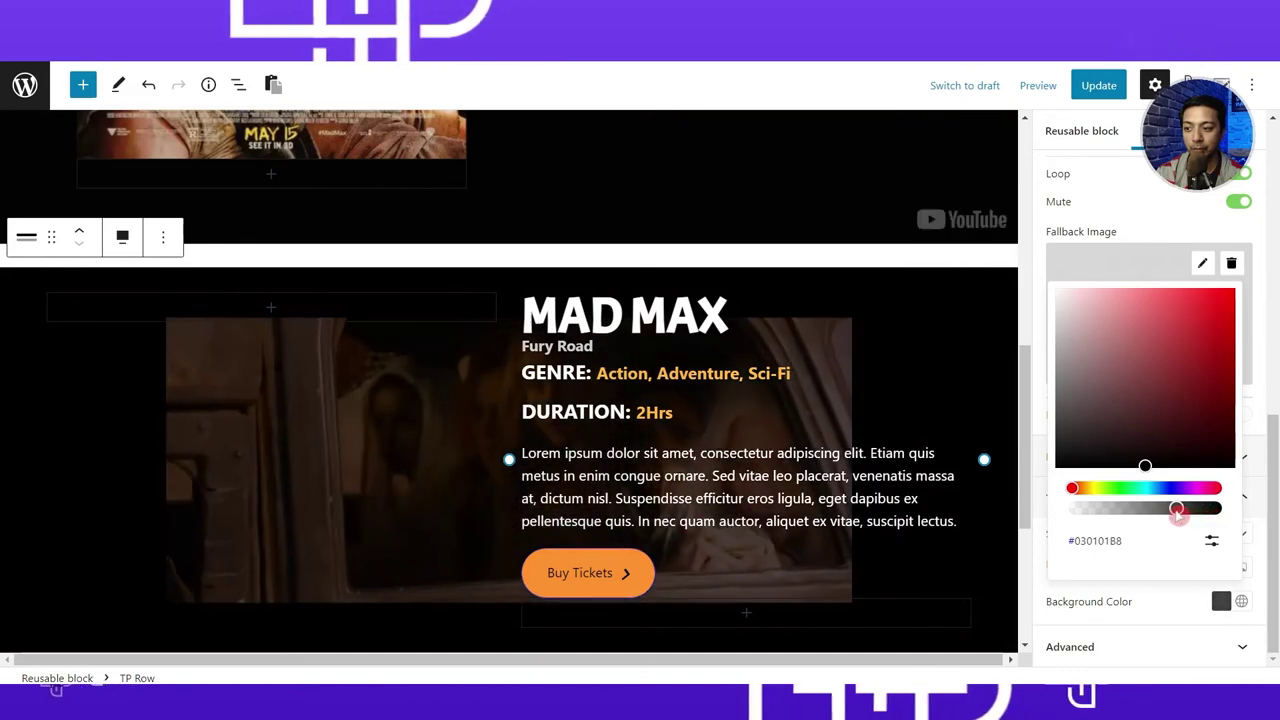
click(1075, 607)
Add a TP Video block to the empty first column of the new Mad Max row.
scroll(386, 240, down, 1)
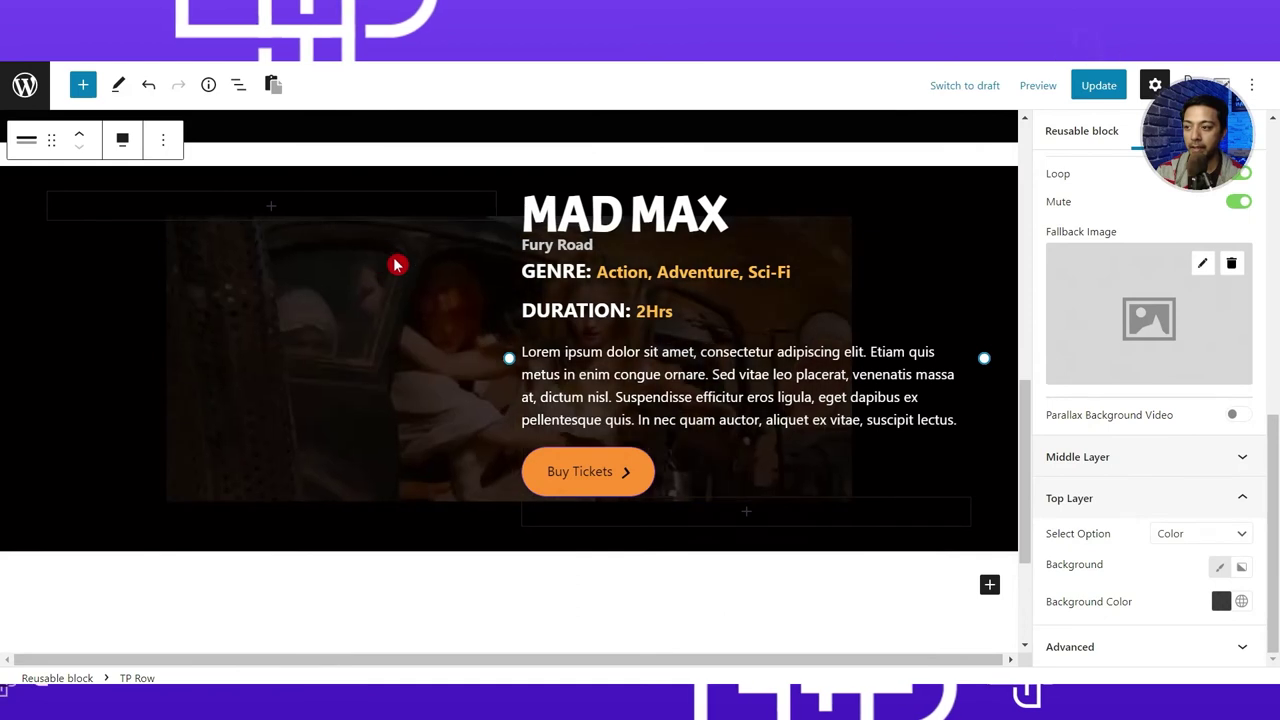
click(270, 211)
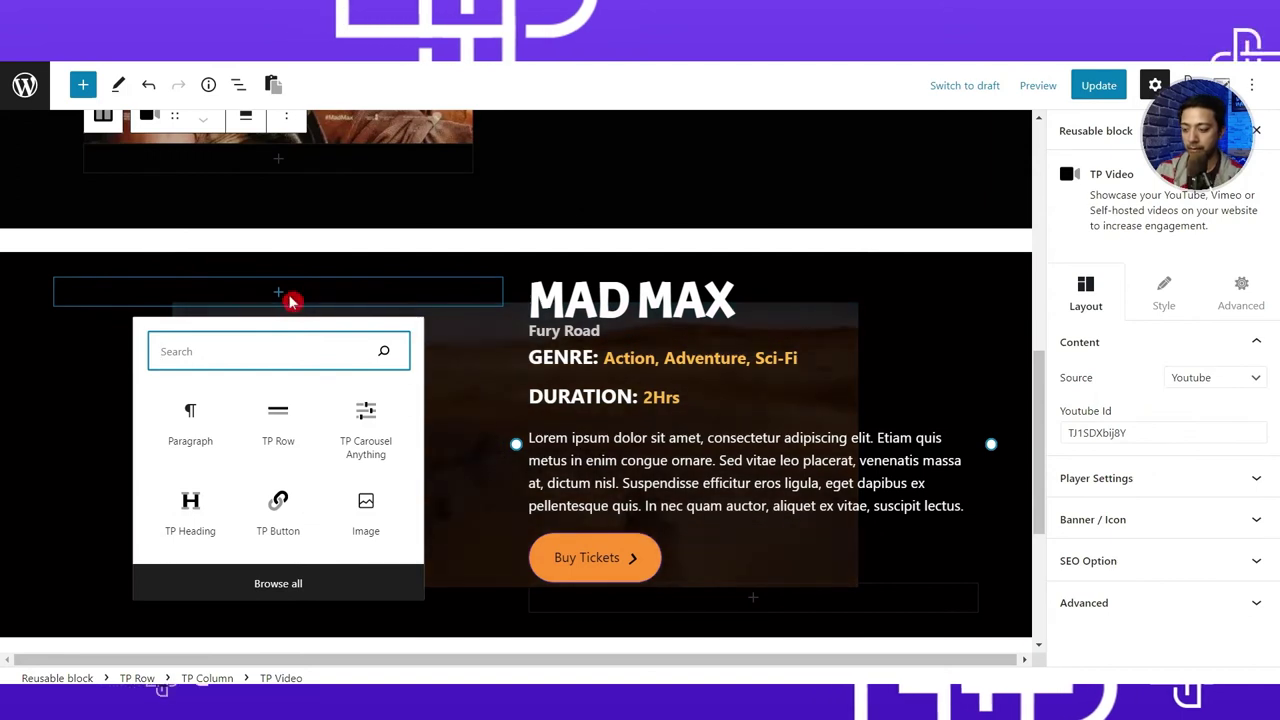
text(tp vi)
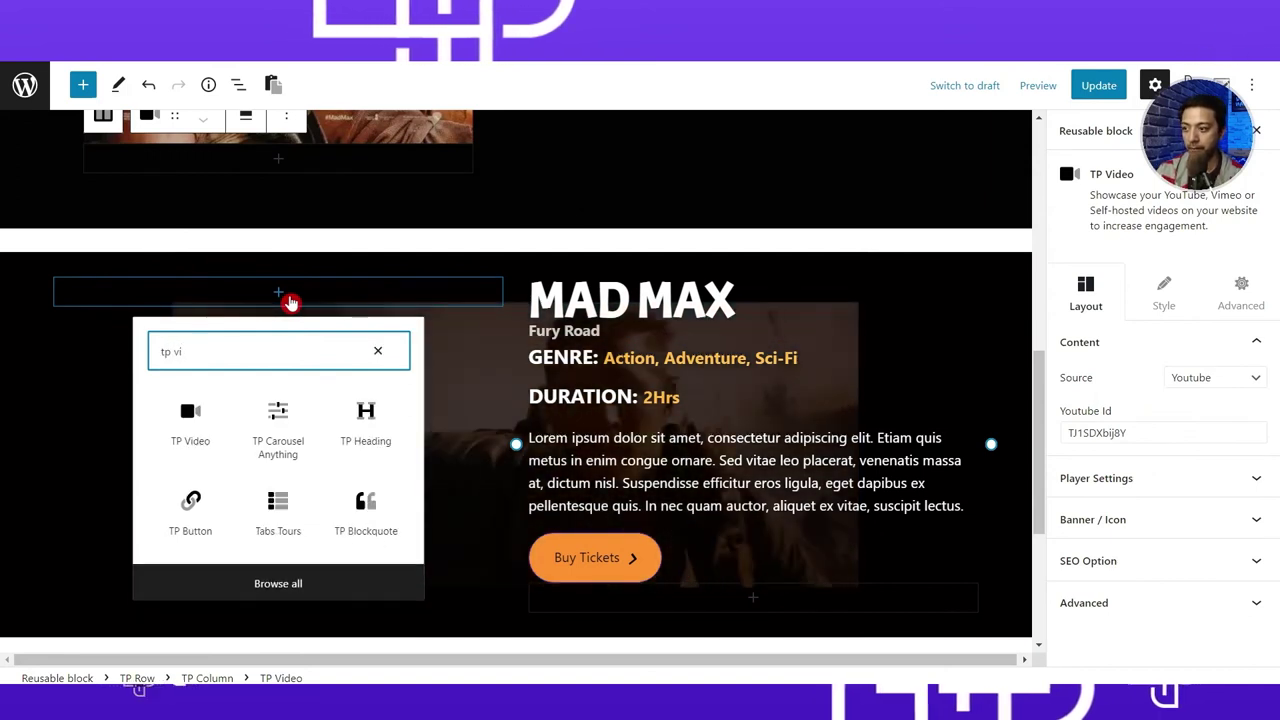
click(185, 432)
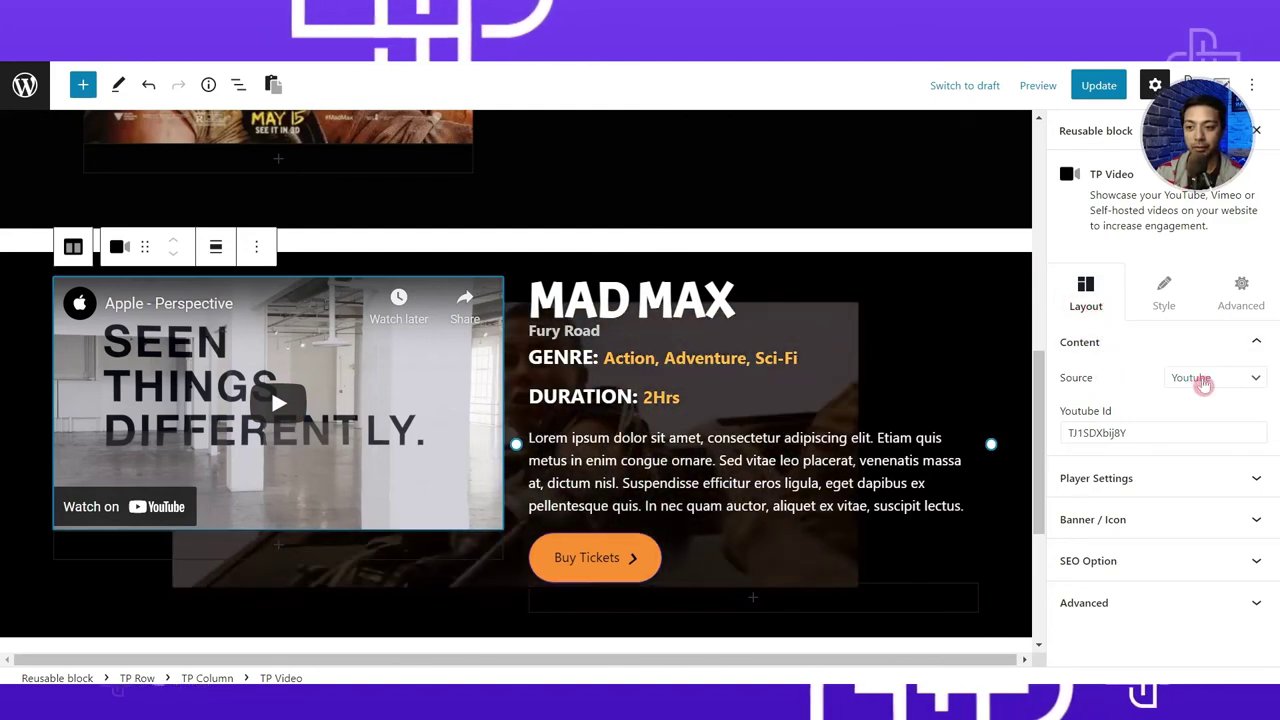
Set the video block's YouTube ID to hEJnMQG9ev8 and turn off Video Info in its player settings.
click(1140, 432)
key(ctrl+a)
text(hEJnMQG9ev8)
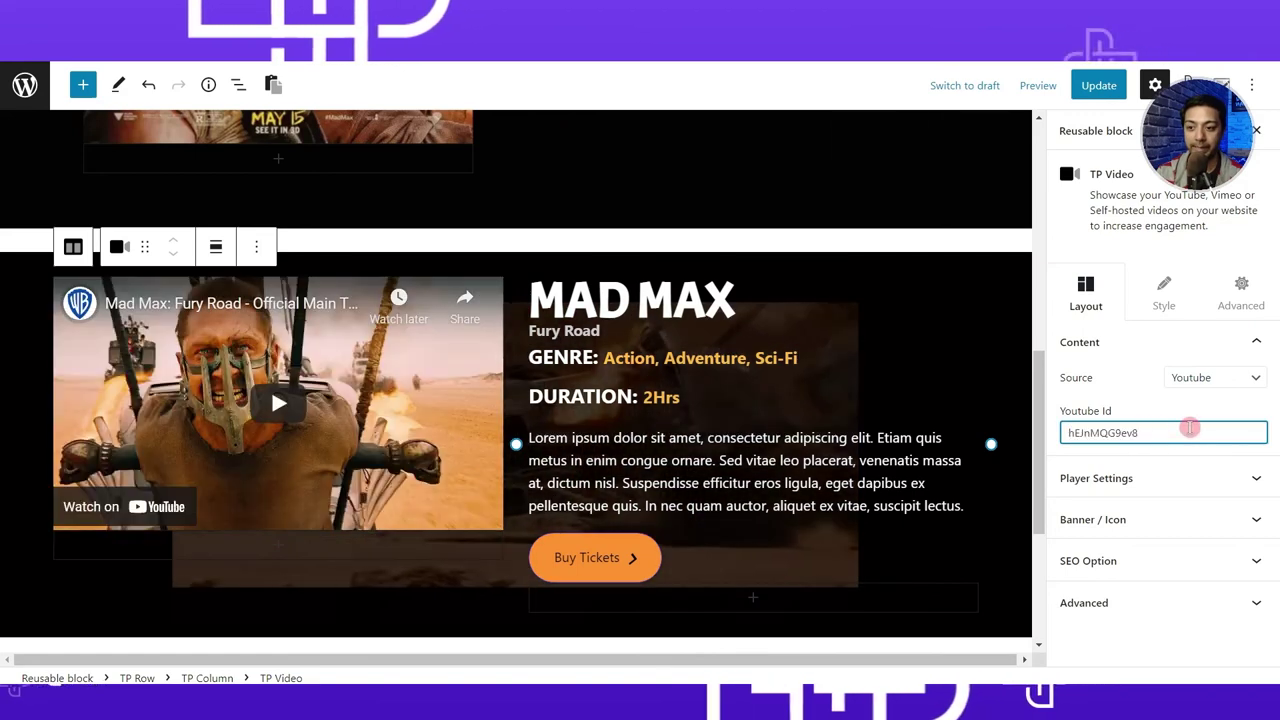
click(1186, 478)
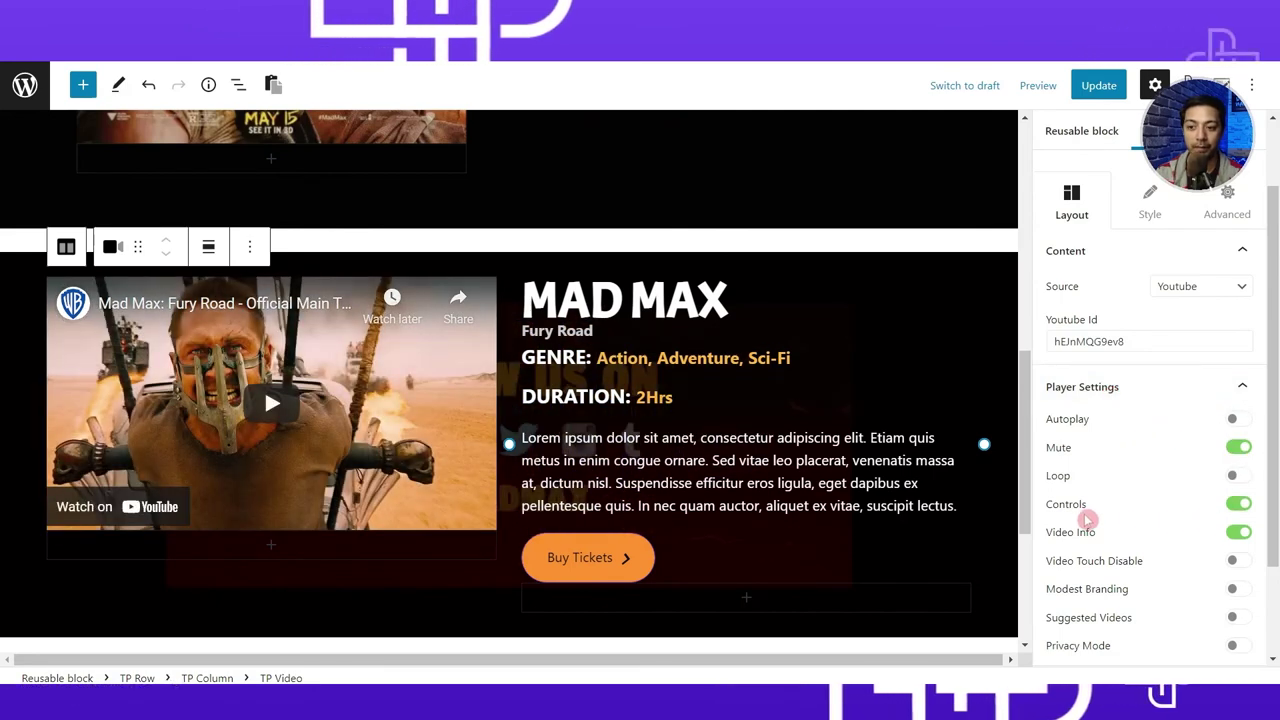
click(1238, 537)
Enable a custom banner layout for the video block and use movie1-poster.webp as the banner image.
scroll(1237, 585, down, 1)
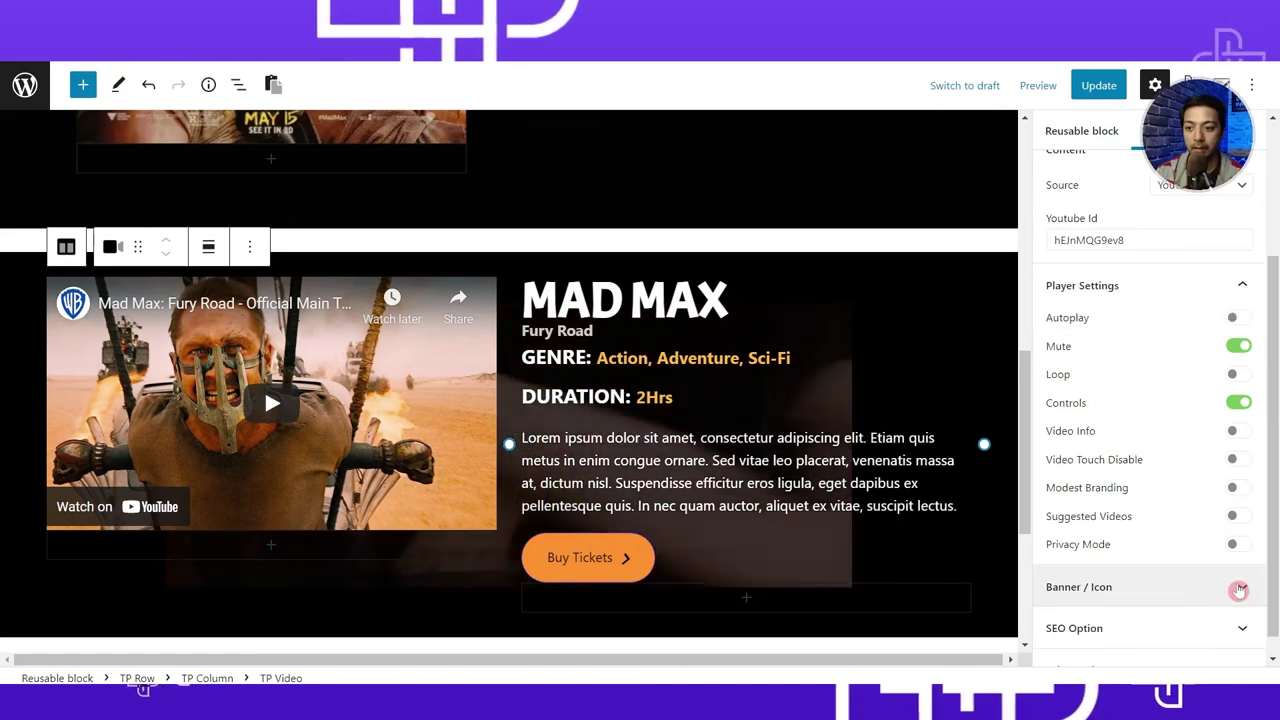
click(1236, 586)
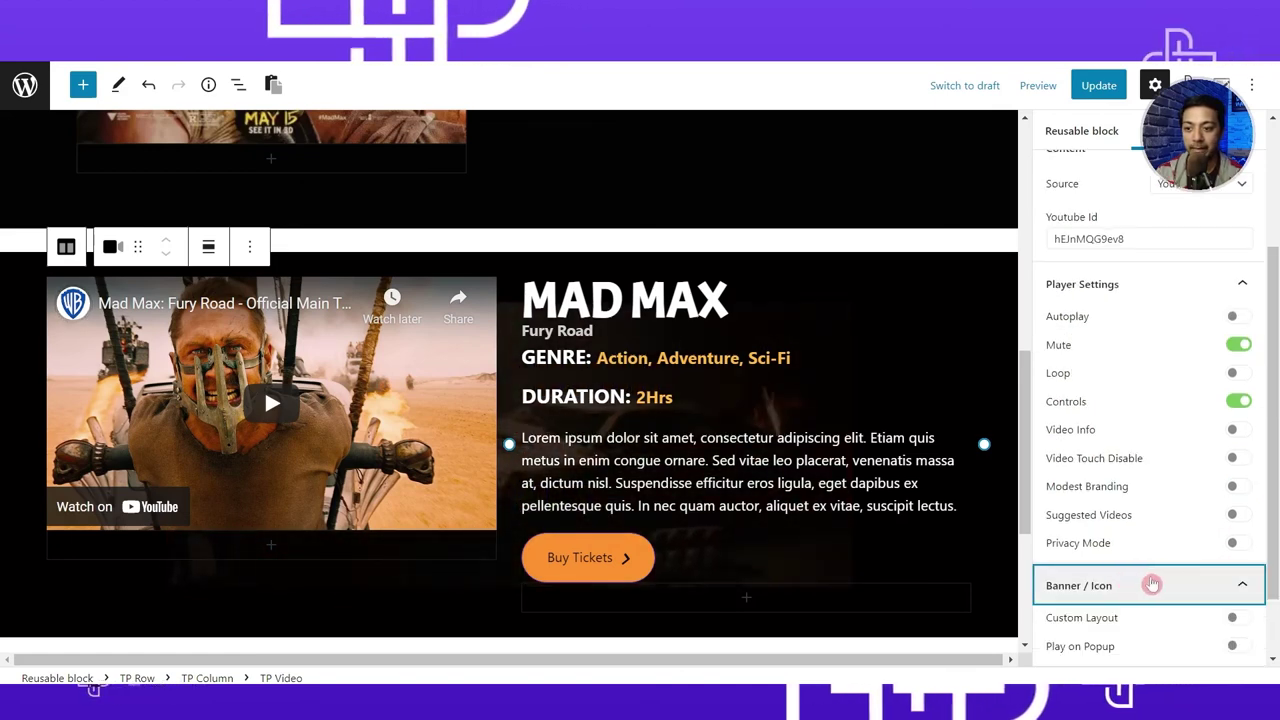
scroll(1151, 586, down, 1)
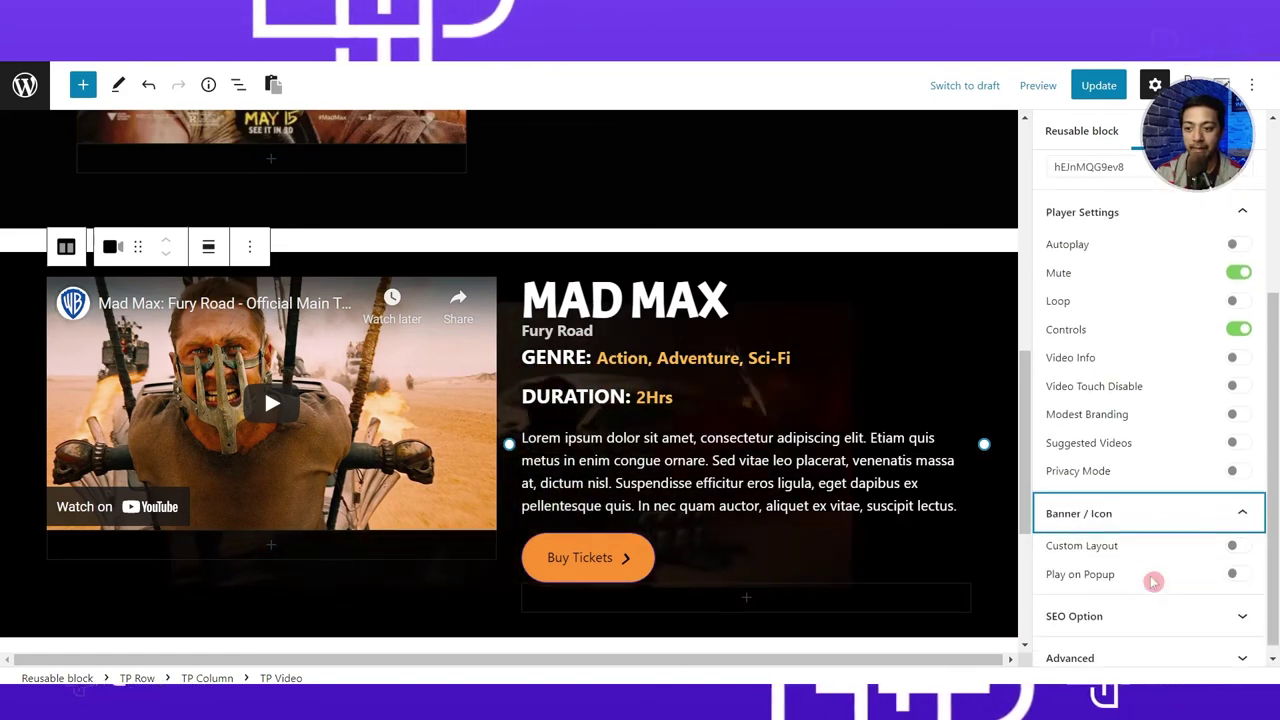
click(1240, 536)
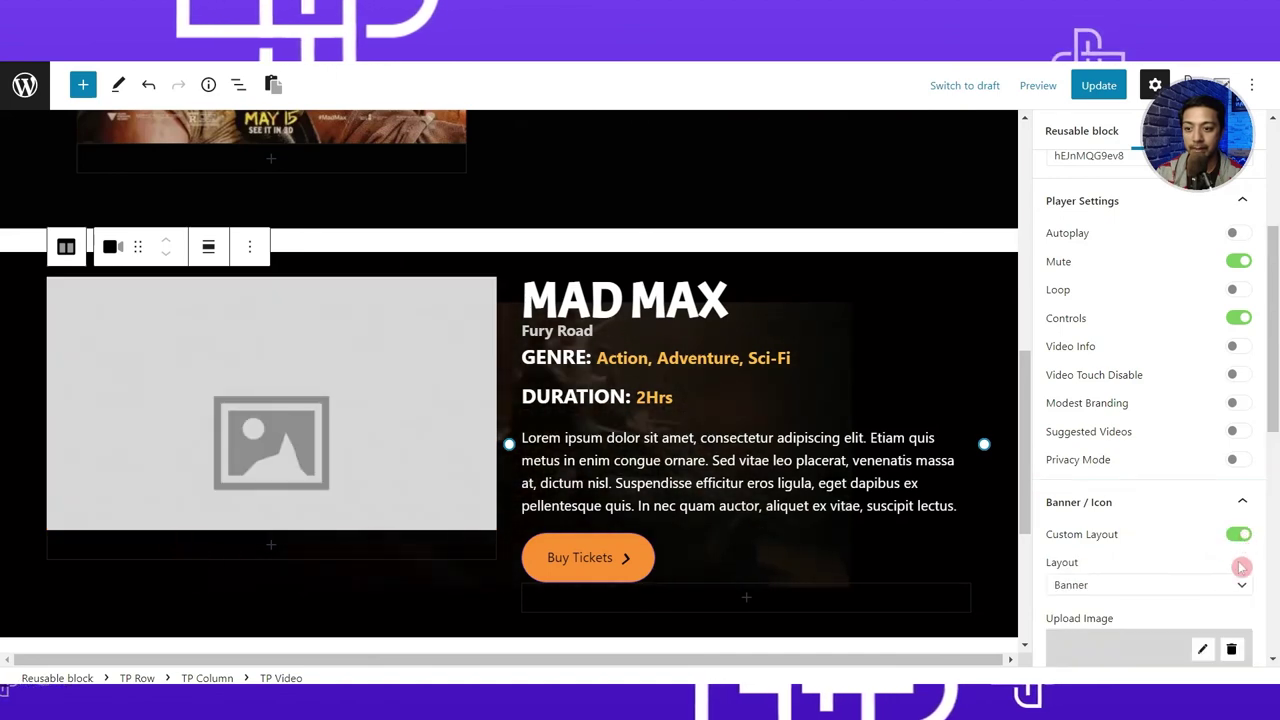
scroll(1240, 567, down, 2)
click(1203, 549)
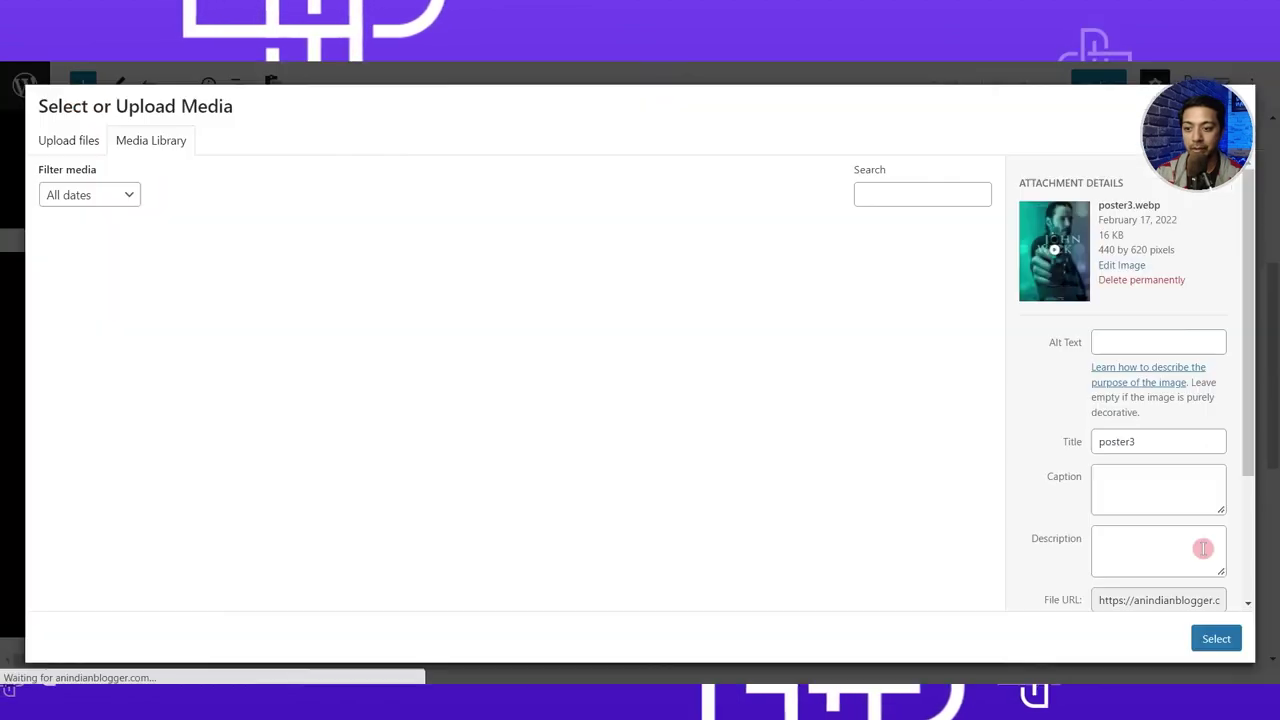
click(330, 265)
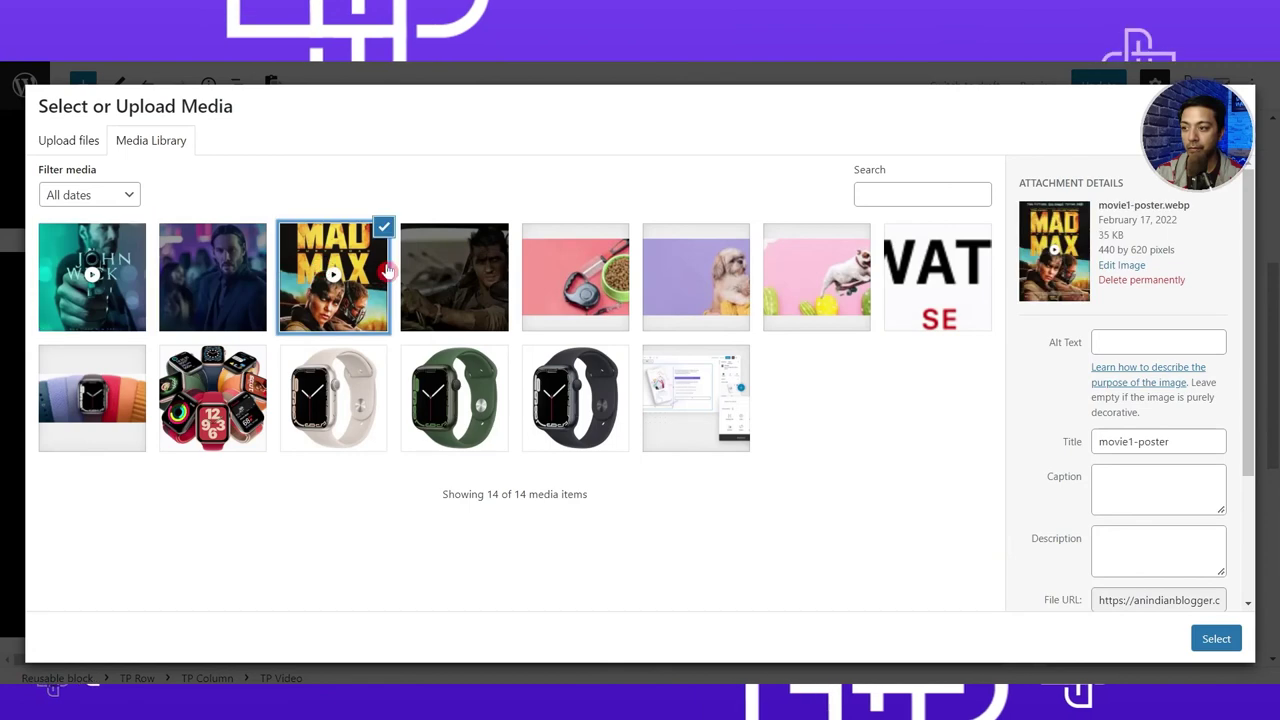
click(1213, 639)
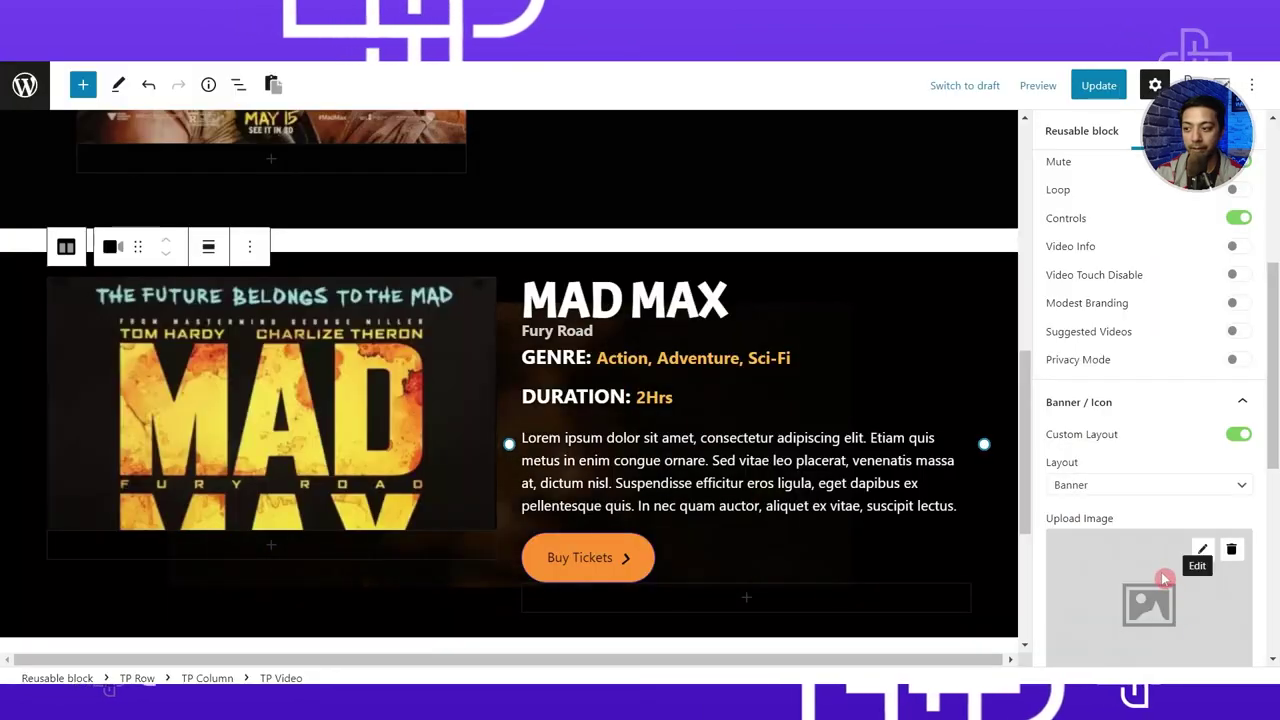
Turn on Play on Popup for the video block and test the trailer popup from the poster's play icon.
scroll(1183, 516, down, 5)
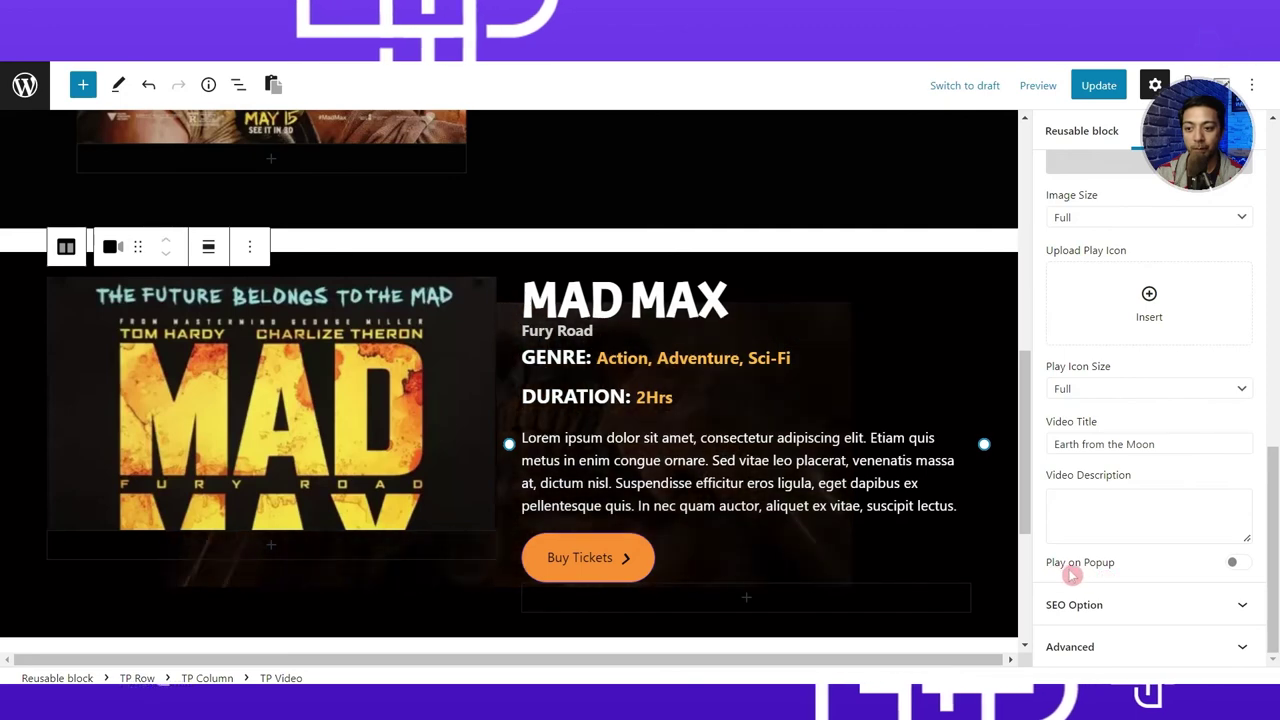
click(1238, 566)
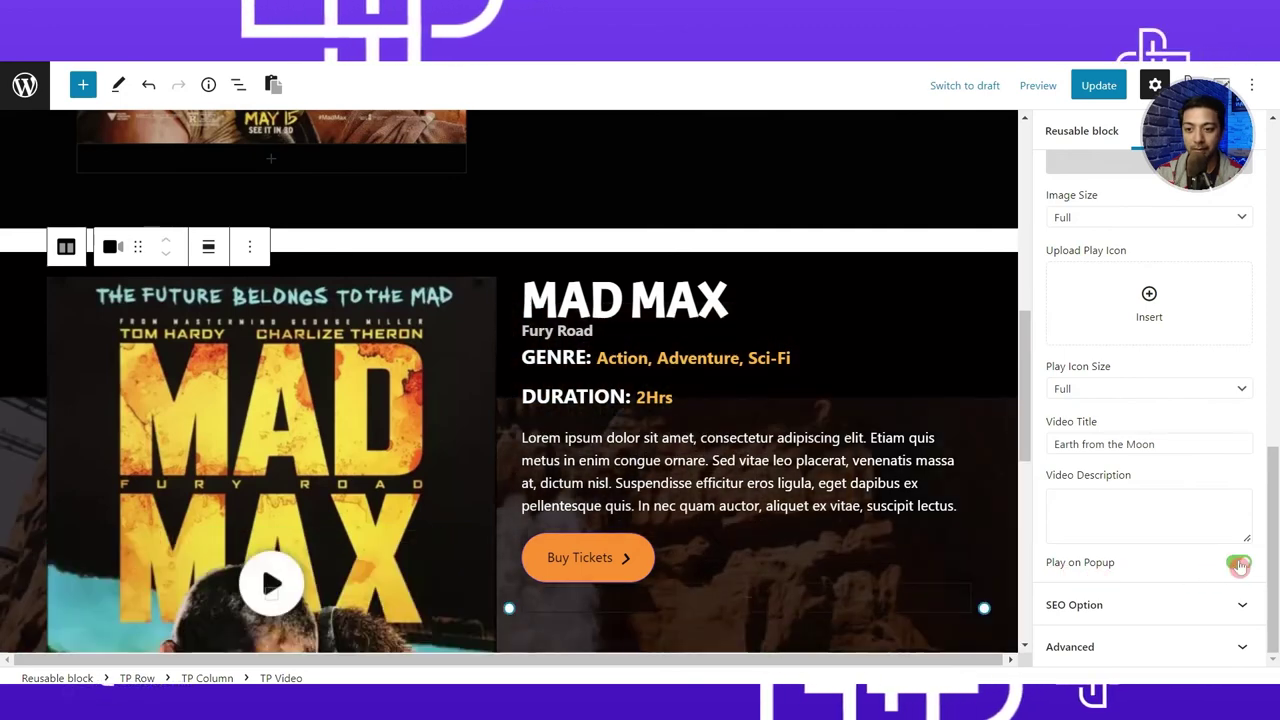
scroll(262, 380, down, 3)
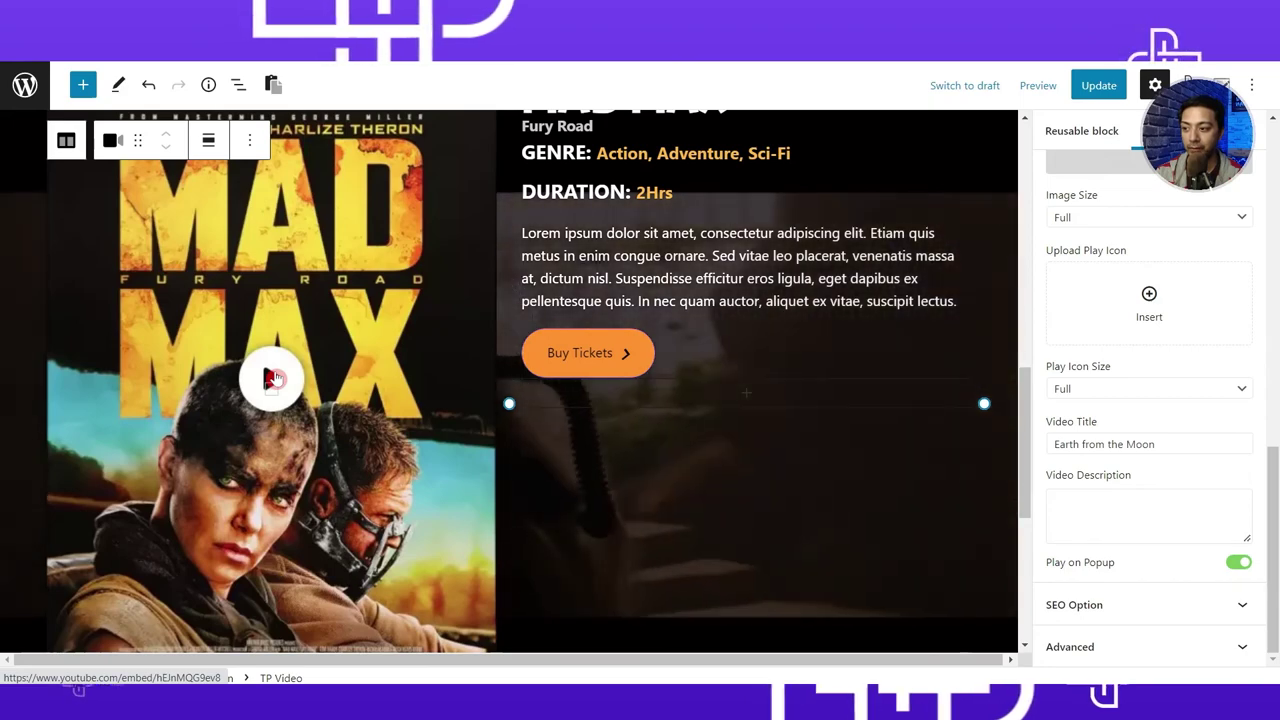
click(270, 378)
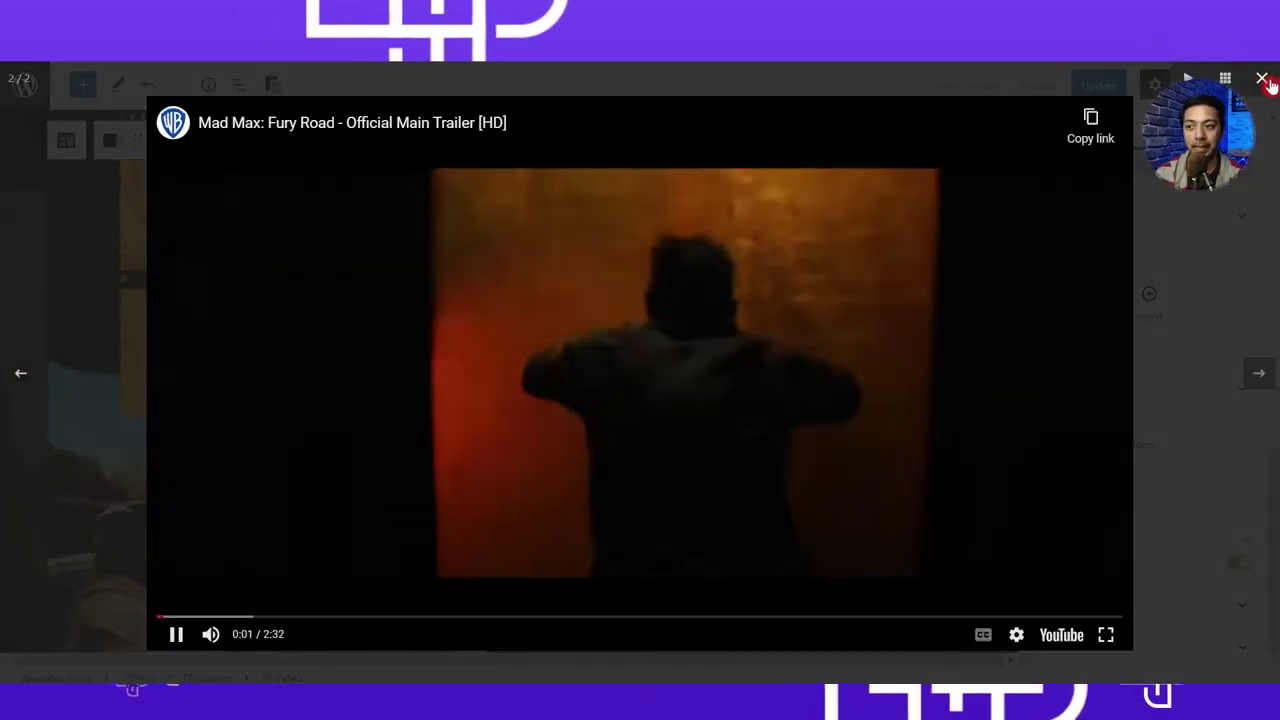
click(1261, 81)
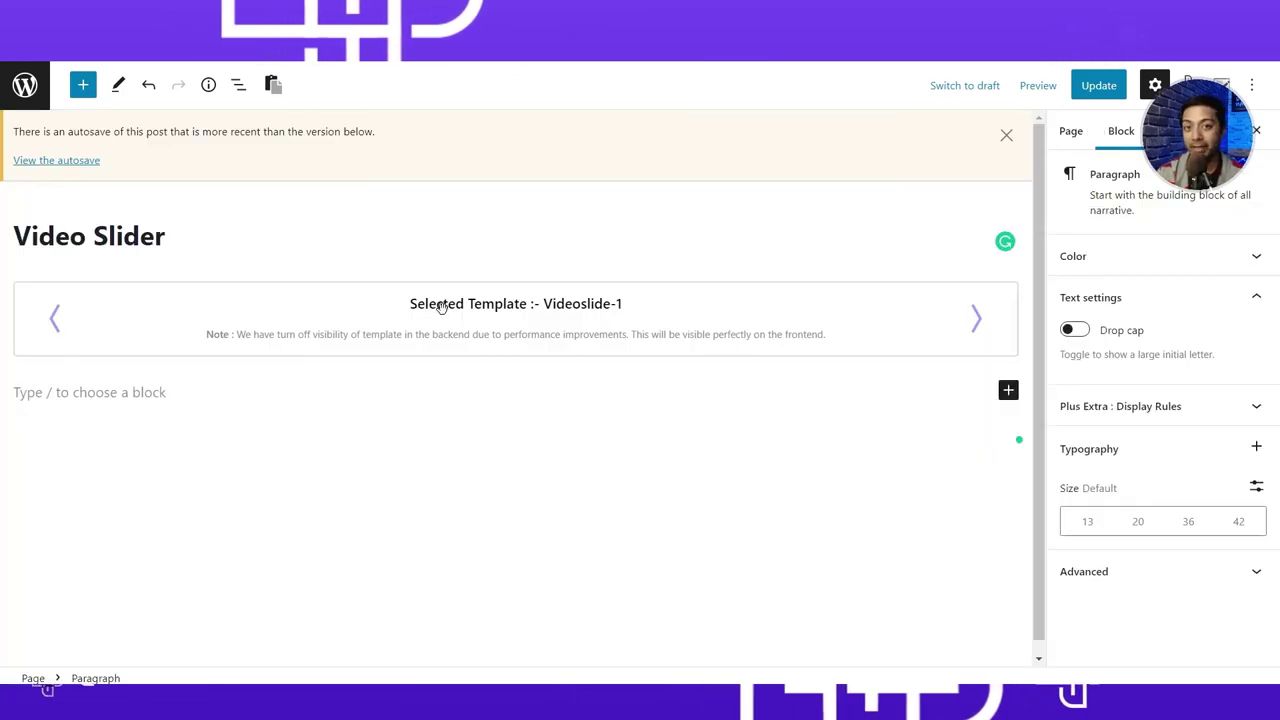
Inspect the block templates assigned to Slide1 and Slide2 in the TP Carousel Anything block on the Video Slider page.
click(441, 307)
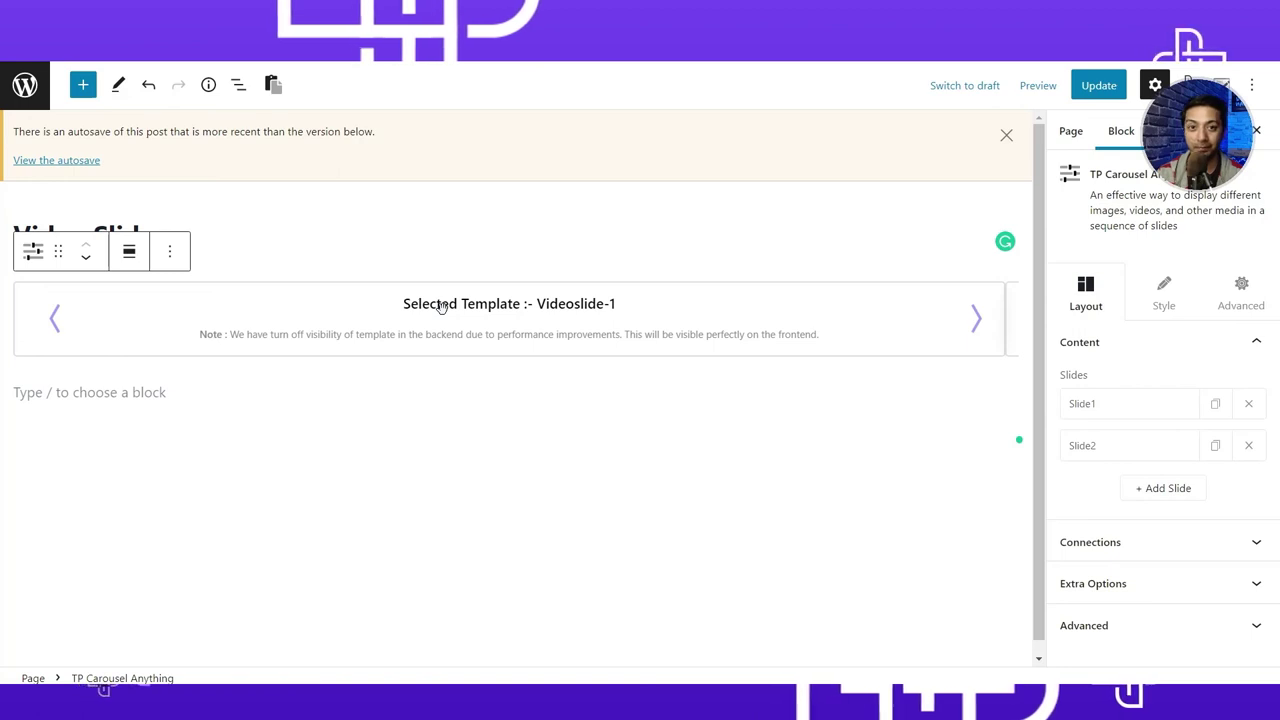
click(1110, 402)
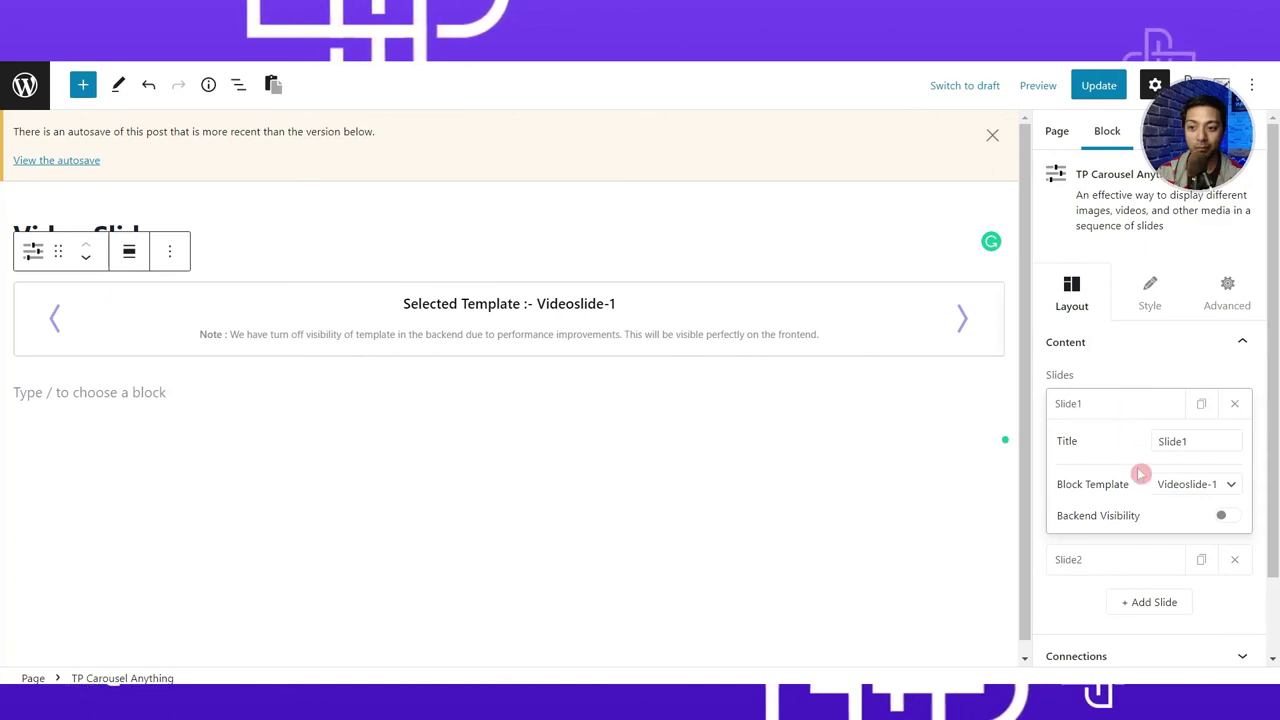
click(1213, 485)
click(1200, 487)
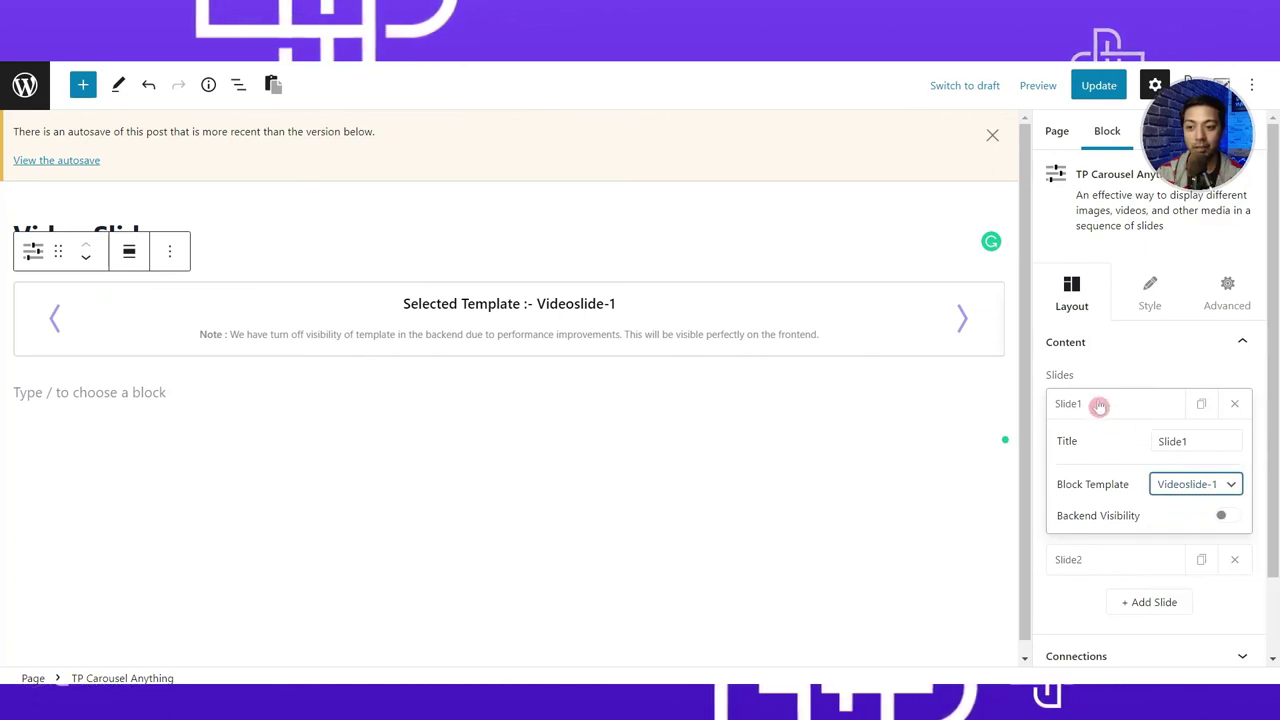
click(1100, 403)
click(1125, 449)
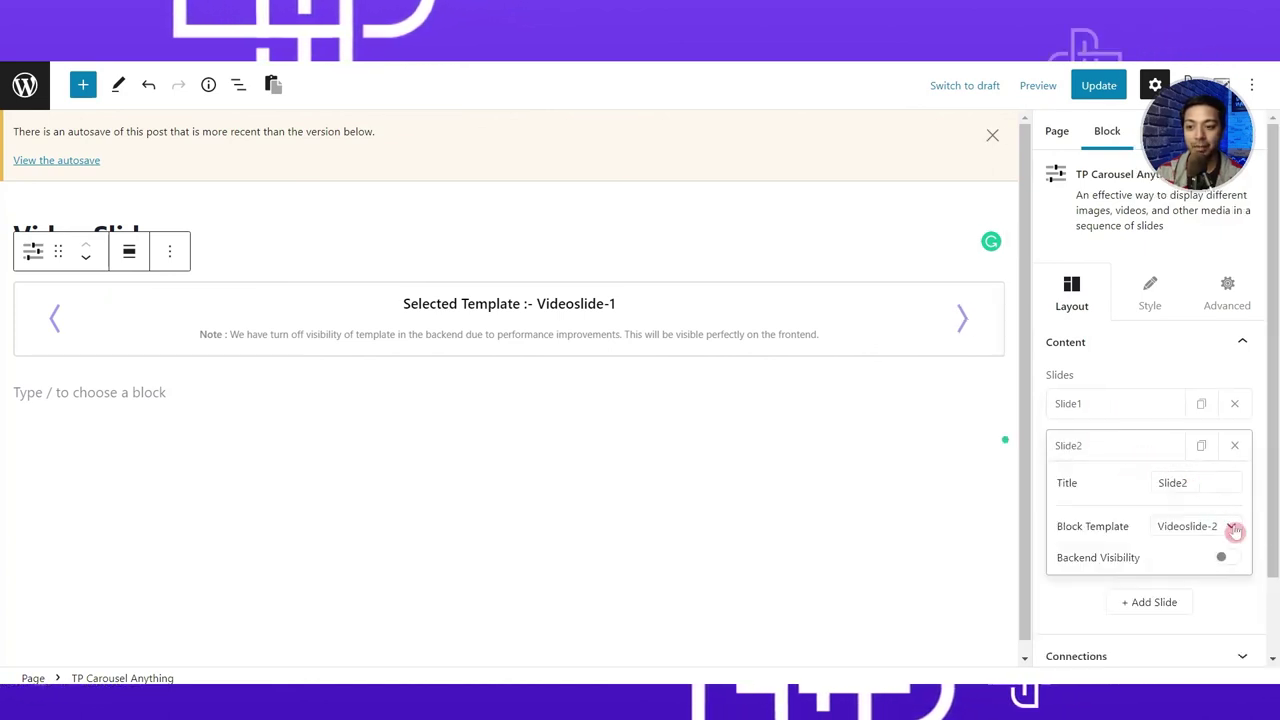
click(1234, 531)
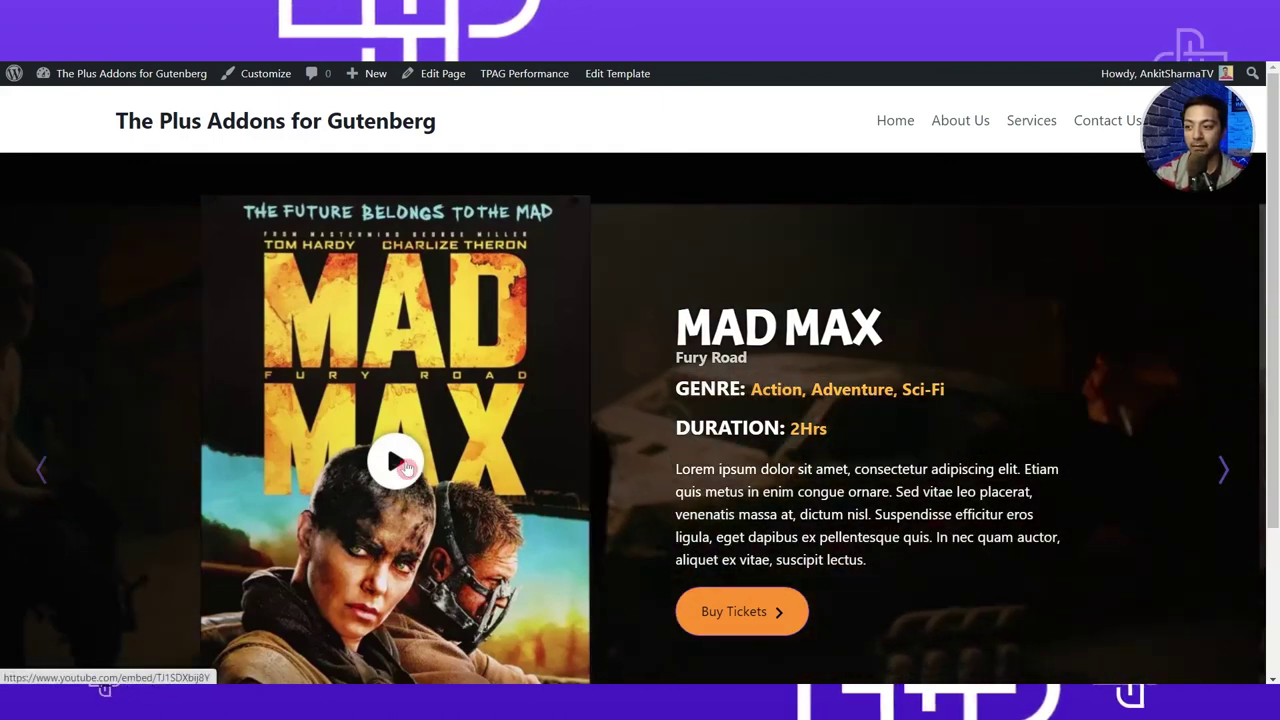
Test the Mad Max slide's trailer popup on the published page, close it and advance the slider to the next slide.
click(405, 468)
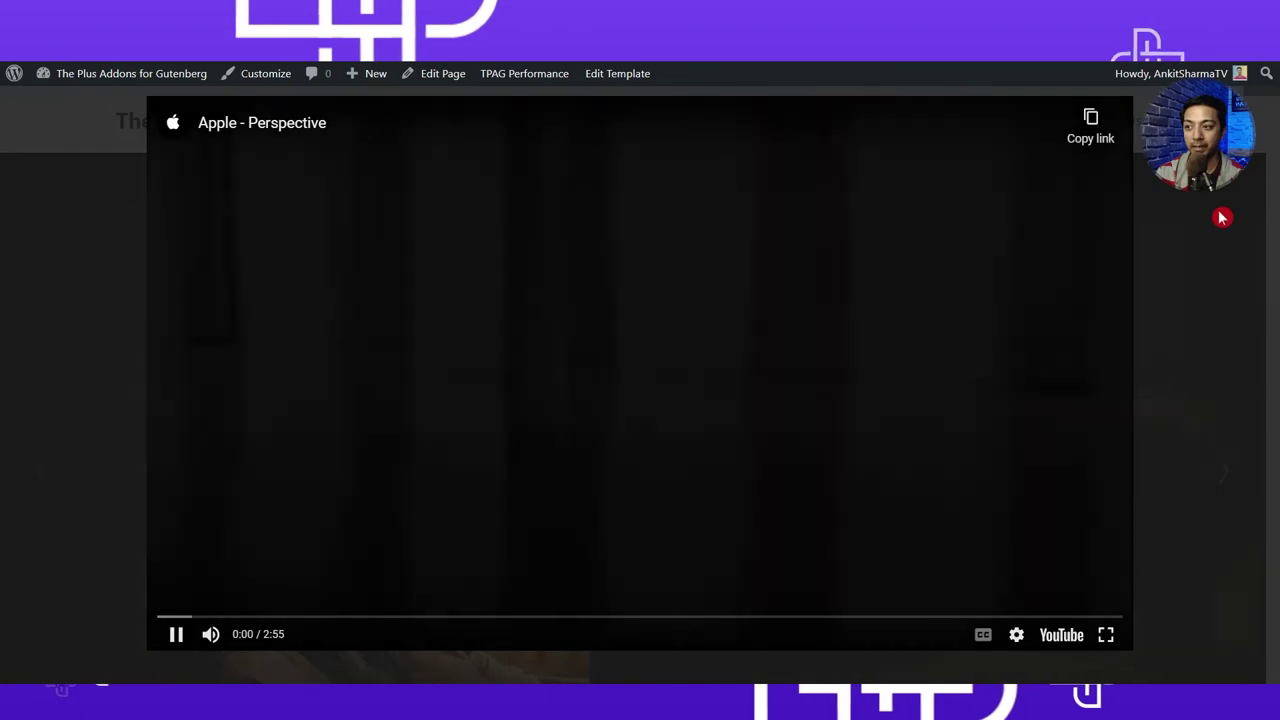
click(1175, 285)
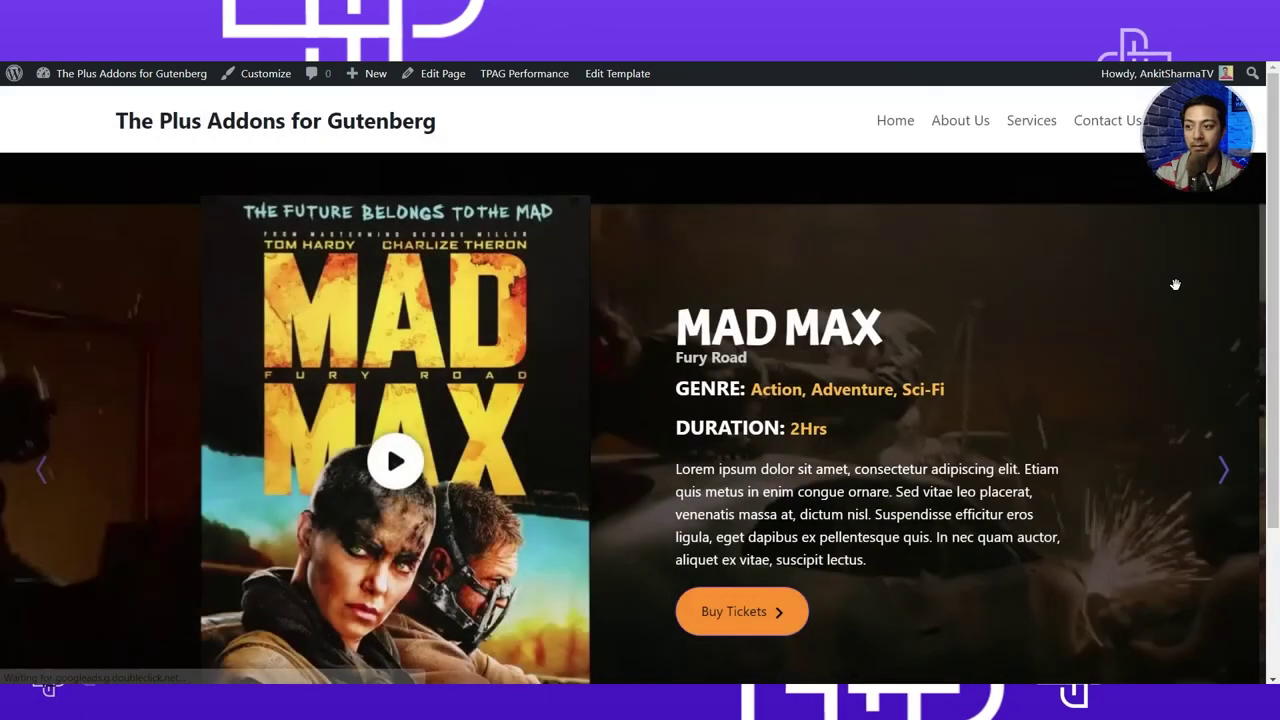
click(1221, 483)
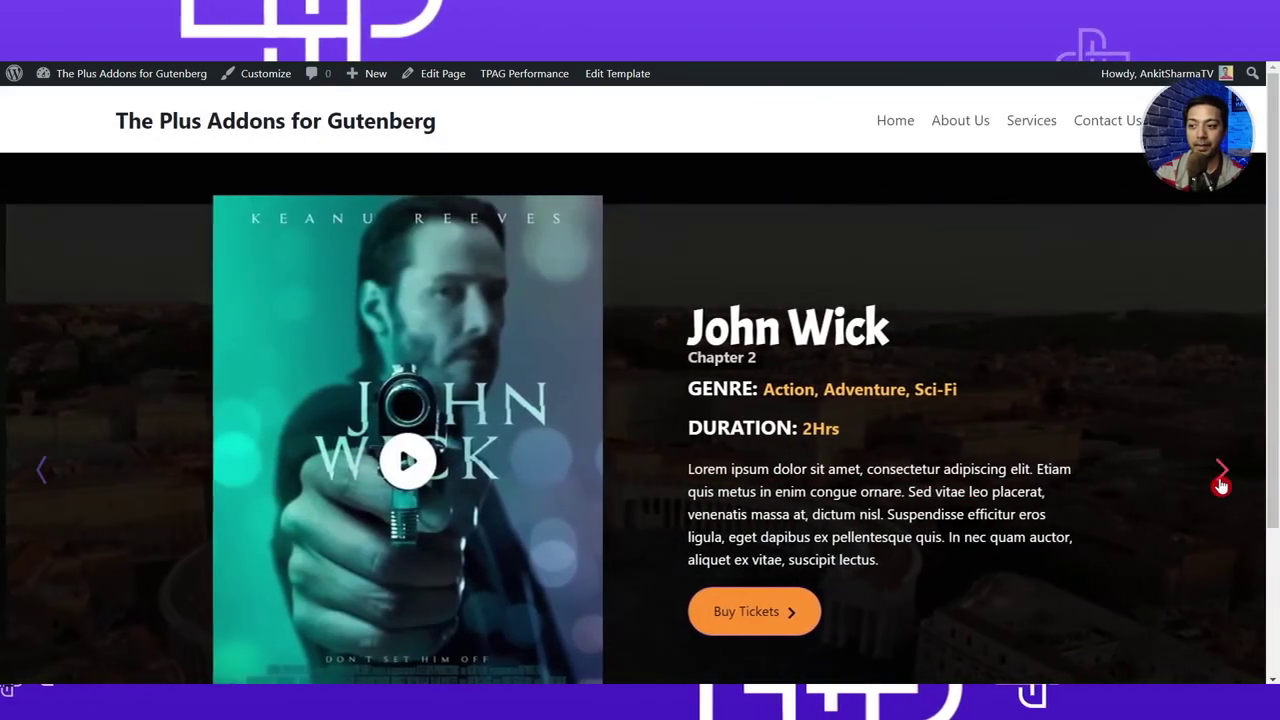